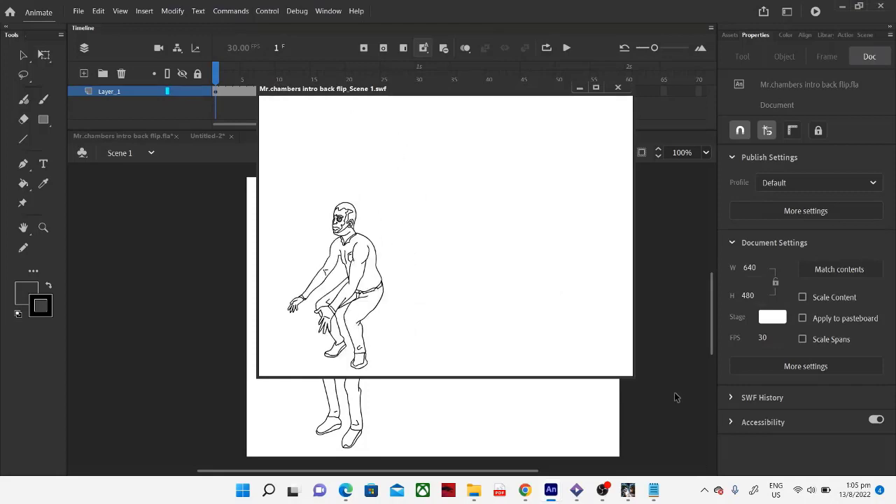
Step: Close the movie preview and open the figure's flip symbol for editing in place
click(618, 87)
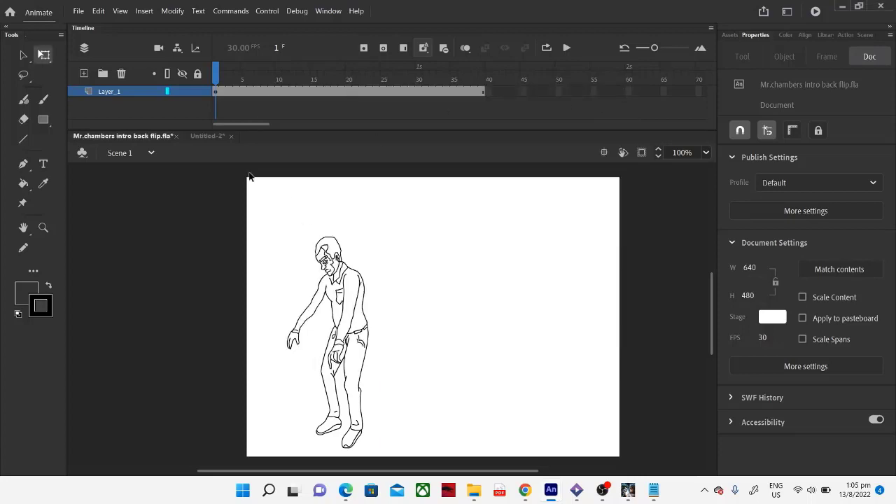
right_click(344, 268)
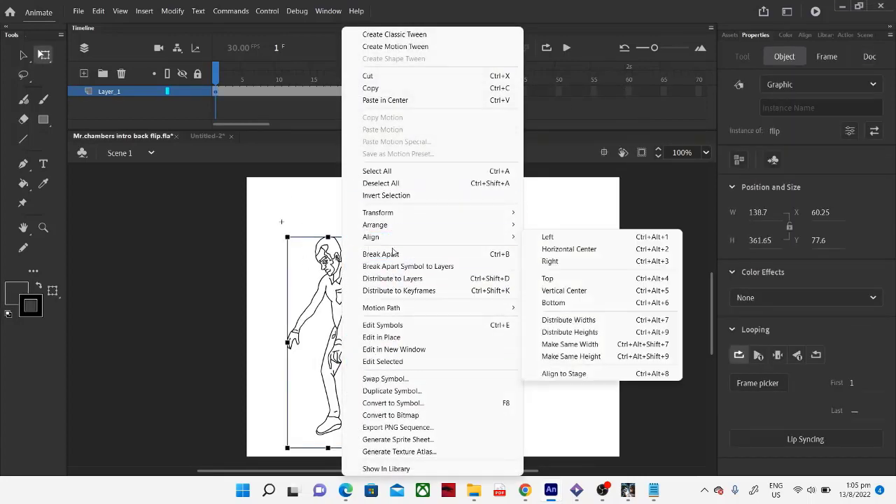
click(406, 337)
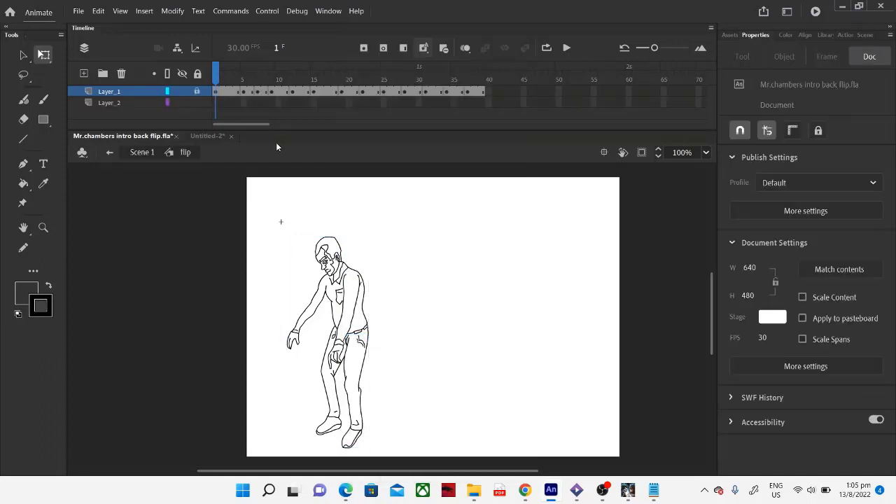
Step: Examine the back flip poses on Layer_1 keyframe by keyframe, from frame 1 to frame 39
click(218, 95)
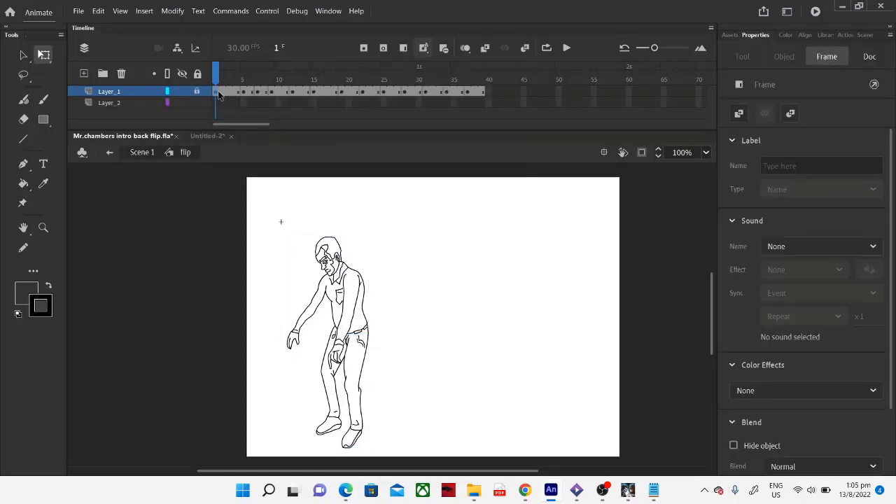
click(244, 92)
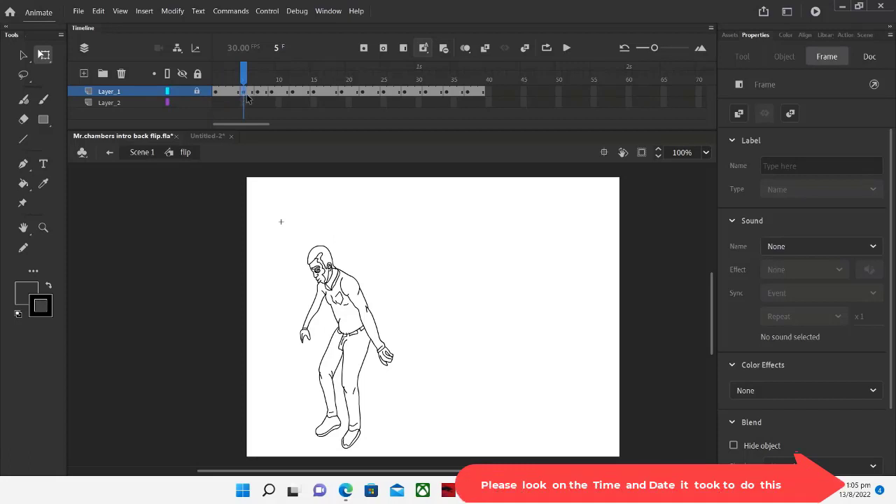
click(258, 94)
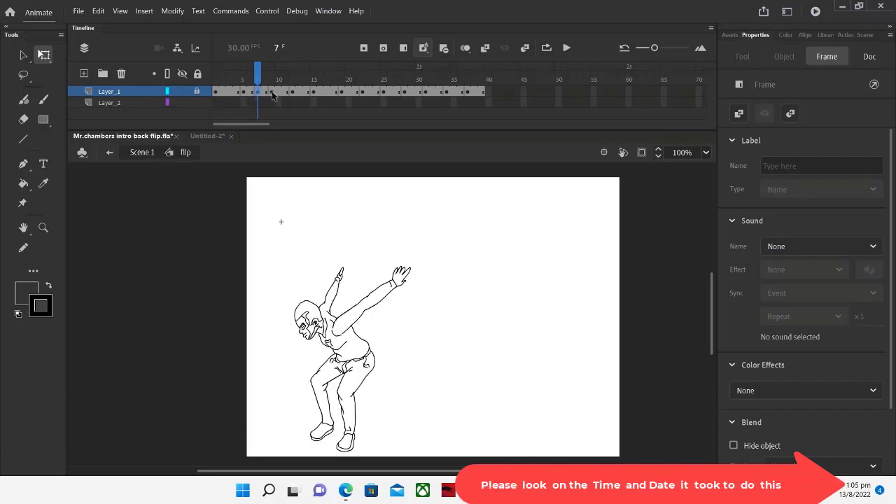
click(273, 93)
click(293, 94)
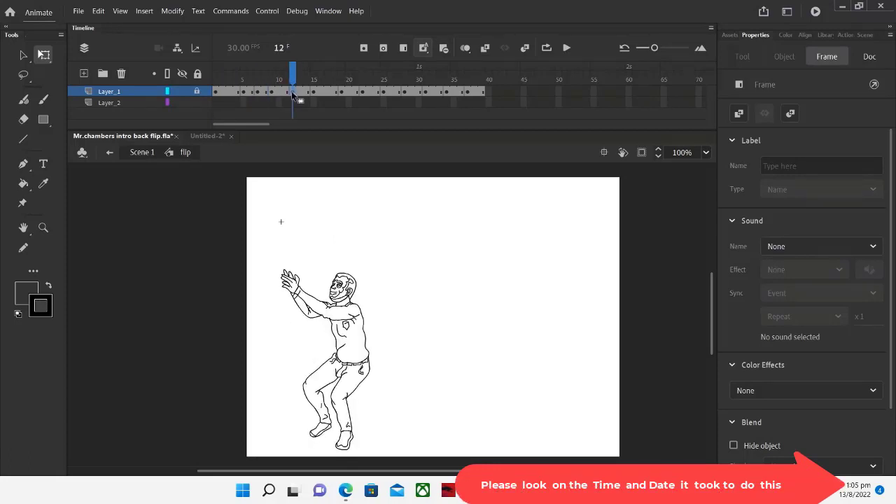
click(314, 93)
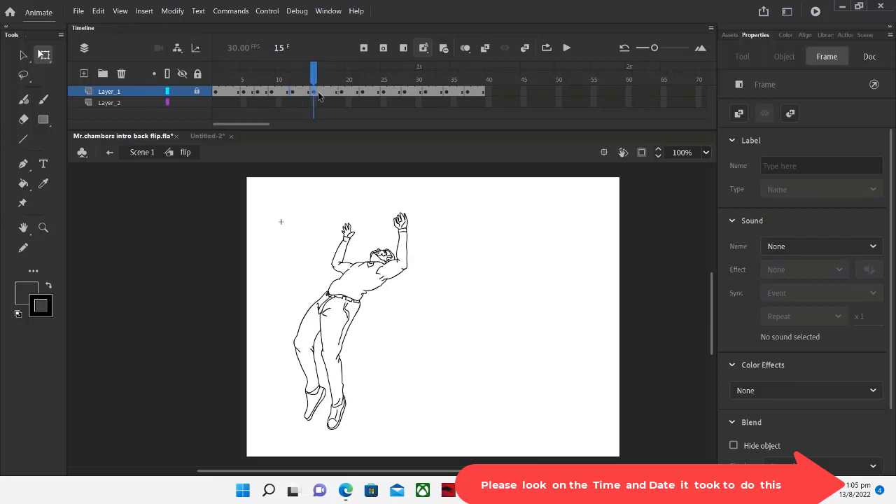
click(341, 94)
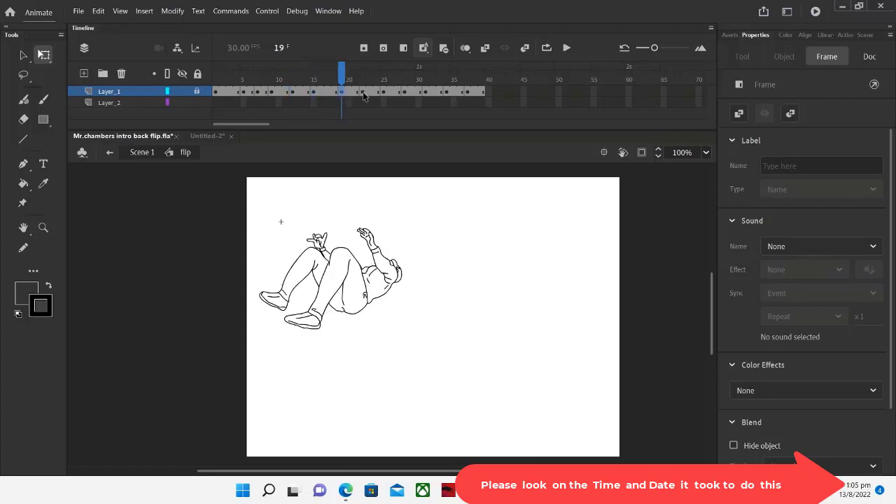
click(363, 93)
click(384, 93)
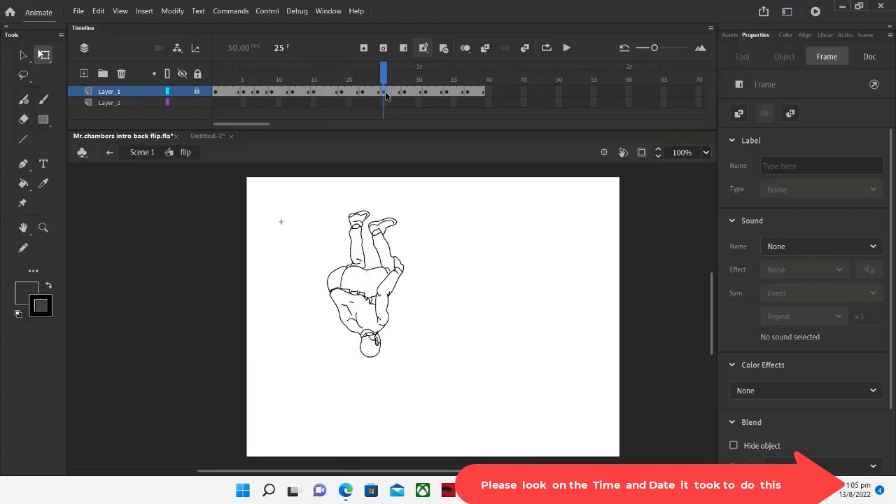
click(404, 93)
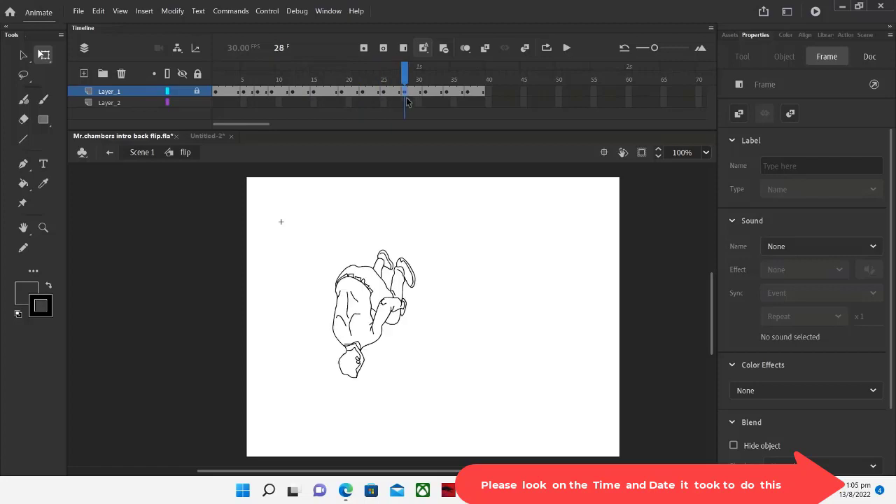
click(427, 93)
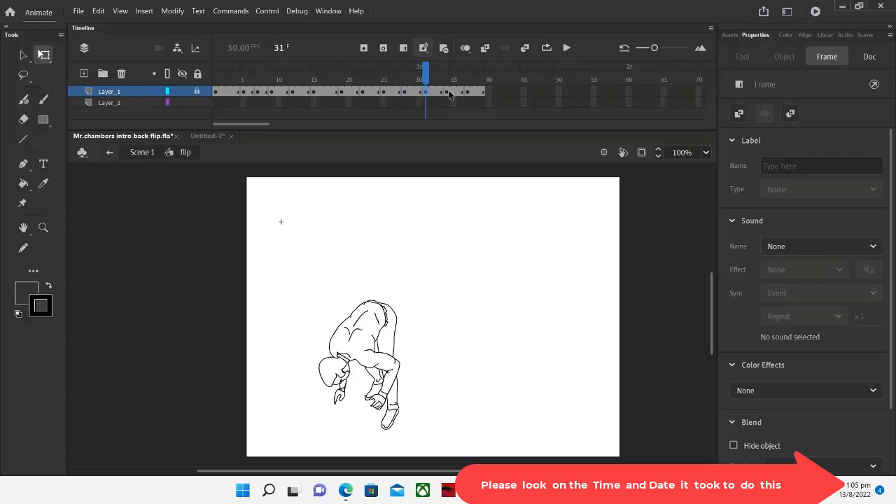
click(448, 94)
click(468, 94)
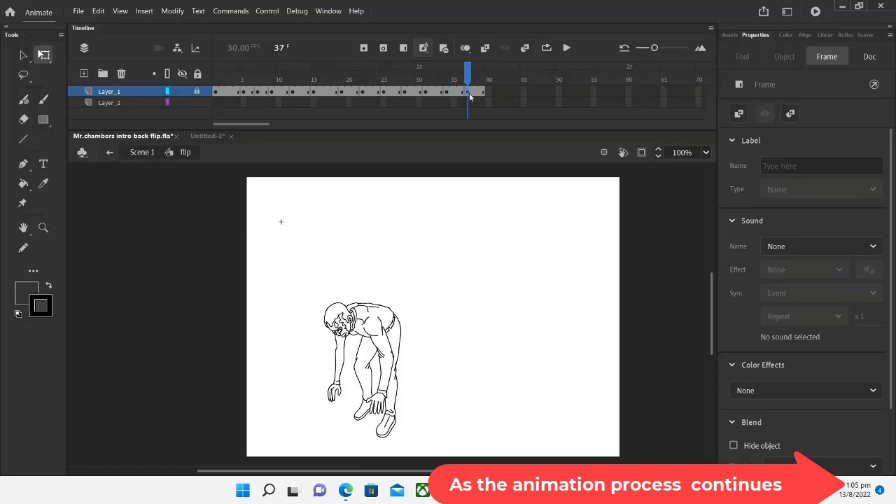
click(483, 94)
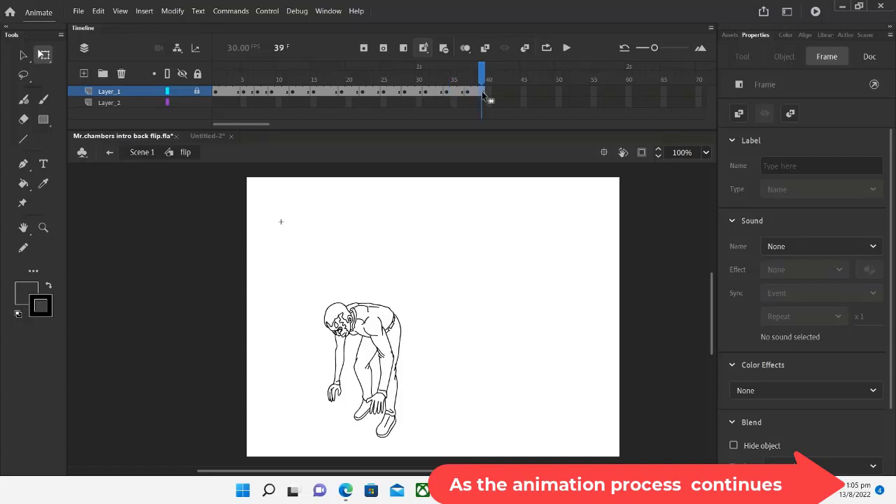
Step: Unlock Layer_1 and, on frame 1, fill the figure's hair and eyebrow with #070707 using the Paint Bucket
click(216, 93)
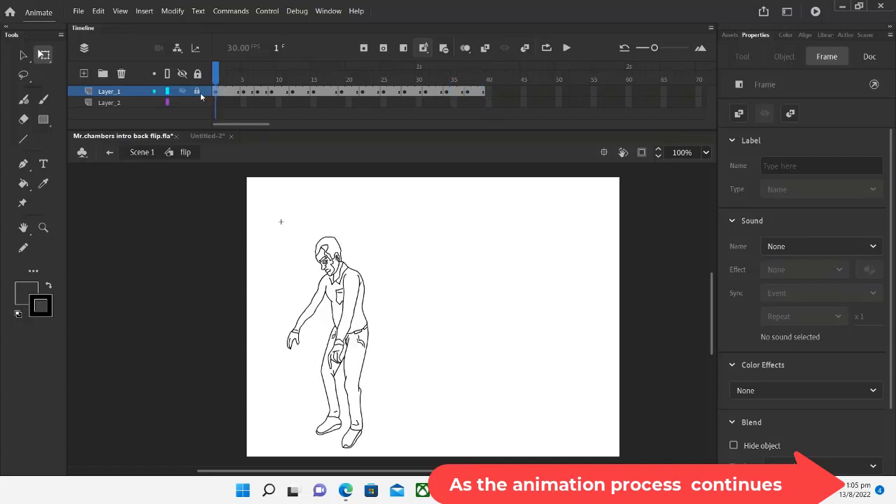
click(43, 228)
click(52, 291)
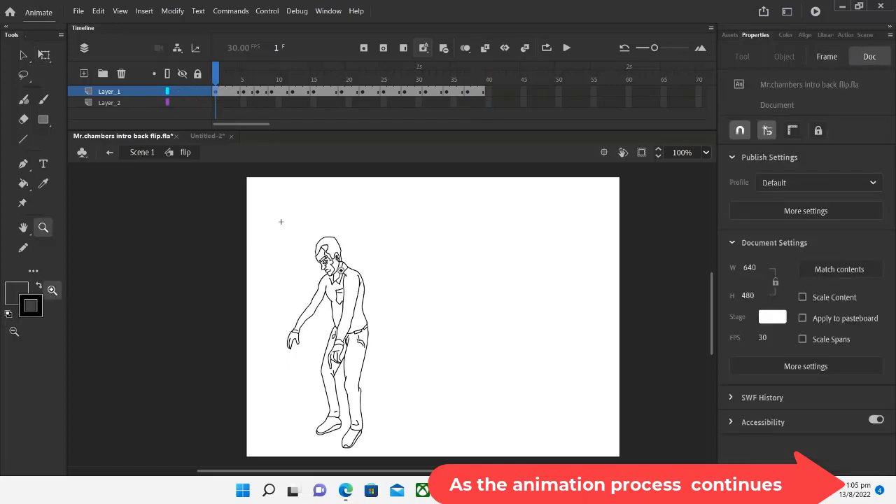
click(341, 272)
scroll(388, 308, down, 3)
scroll(397, 301, up, 2)
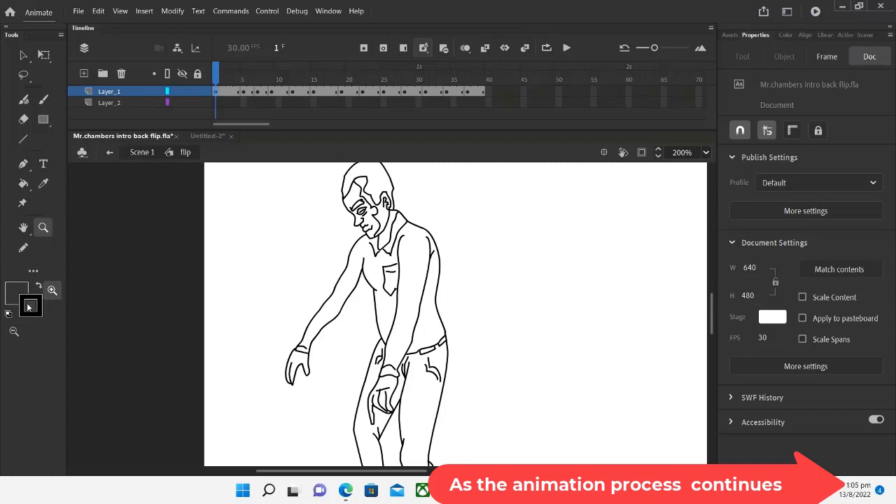
click(23, 183)
click(31, 306)
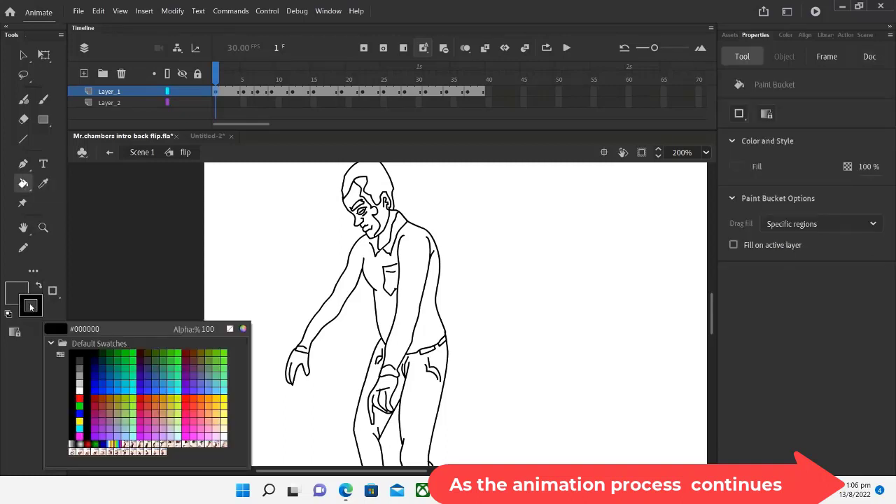
click(247, 332)
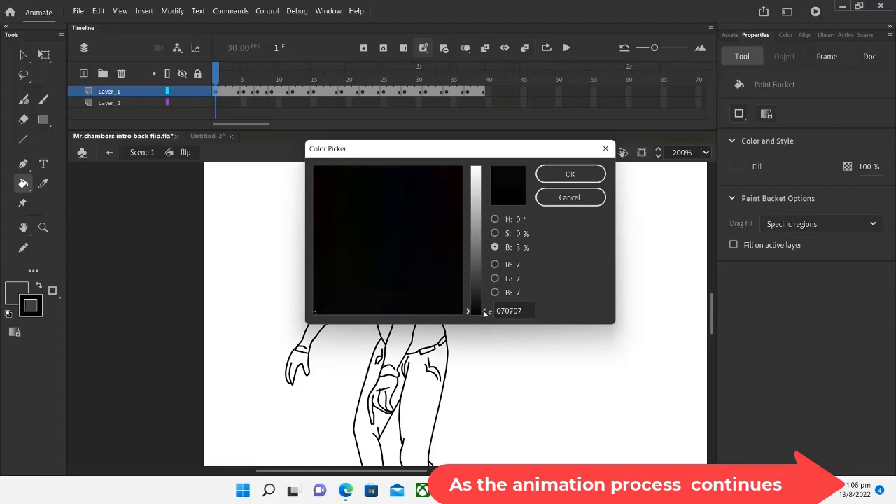
click(544, 176)
scroll(273, 221, up, 2)
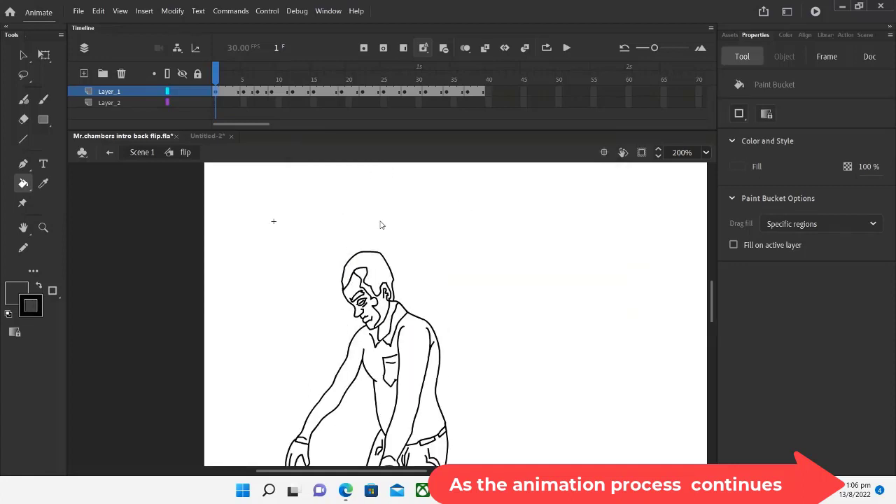
click(384, 279)
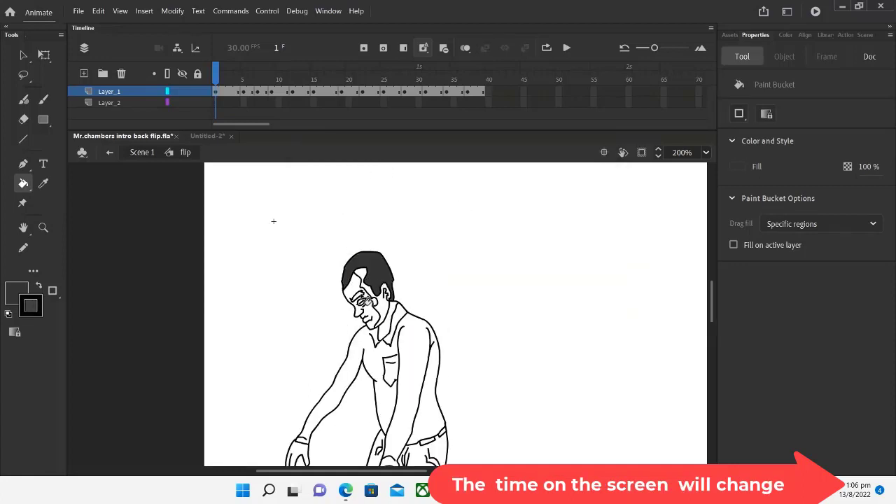
Step: Set the Paint Bucket's fill colour to the slightly lighter black #151515
scroll(390, 296, down, 4)
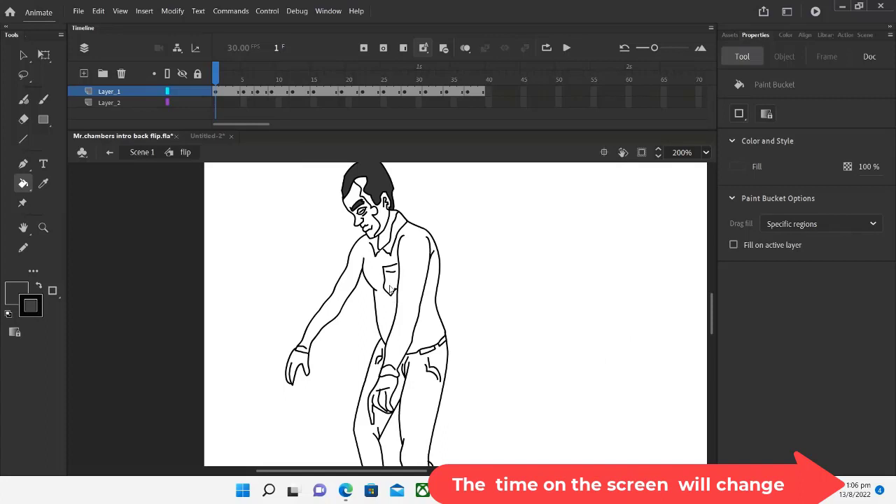
click(31, 310)
click(239, 330)
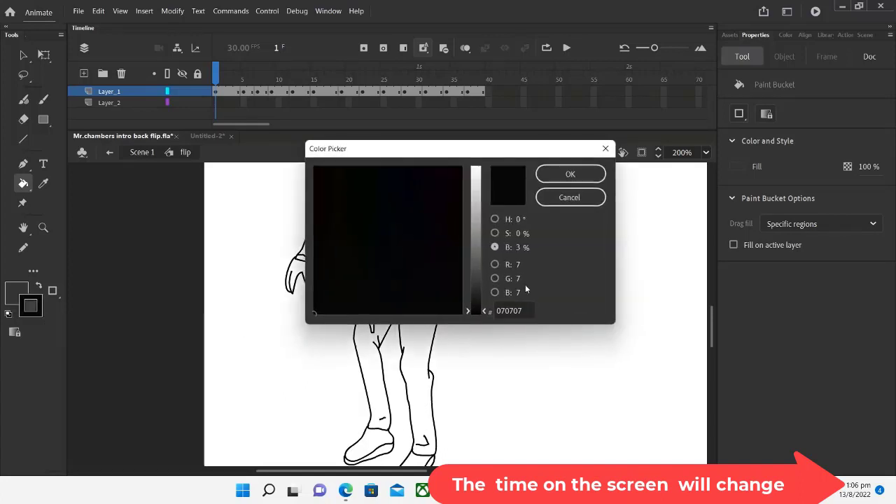
drag(483, 313, 485, 305)
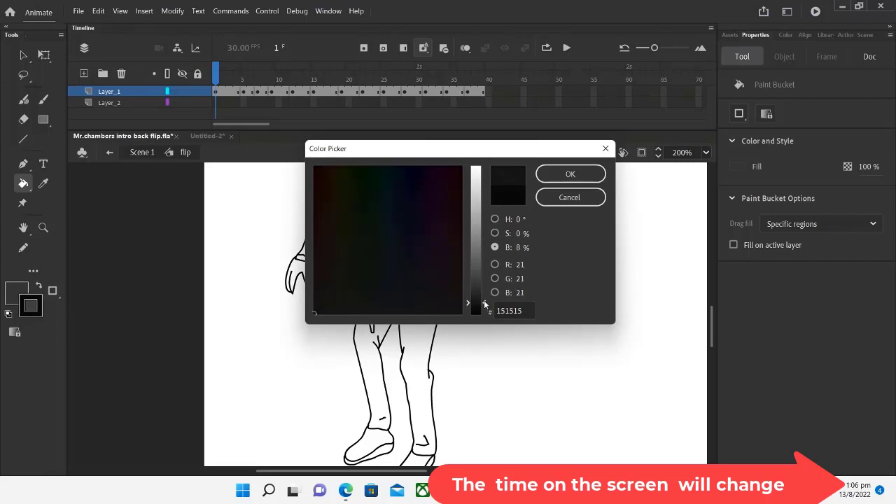
click(557, 179)
Step: Try to fill the trousers on frame 1 with the Paint Bucket, and undo that fill
scroll(419, 306, up, 2)
scroll(419, 306, down, 3)
click(425, 274)
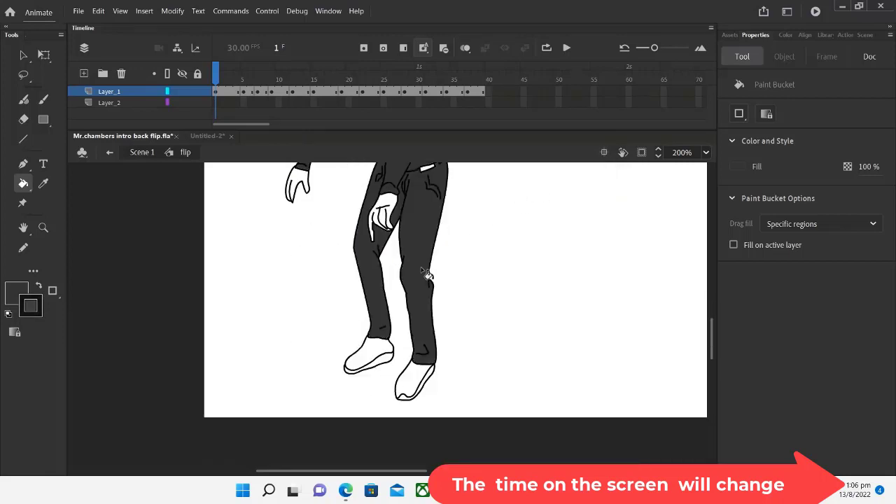
scroll(437, 277, up, 3)
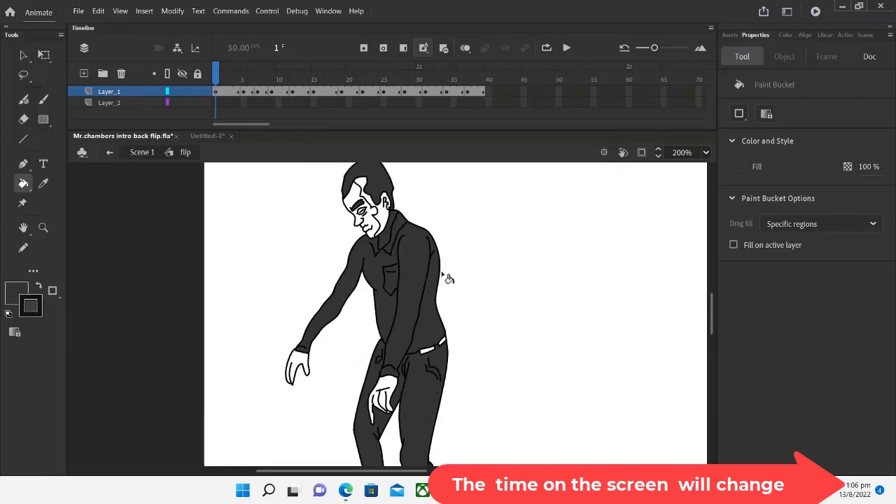
click(98, 11)
click(107, 26)
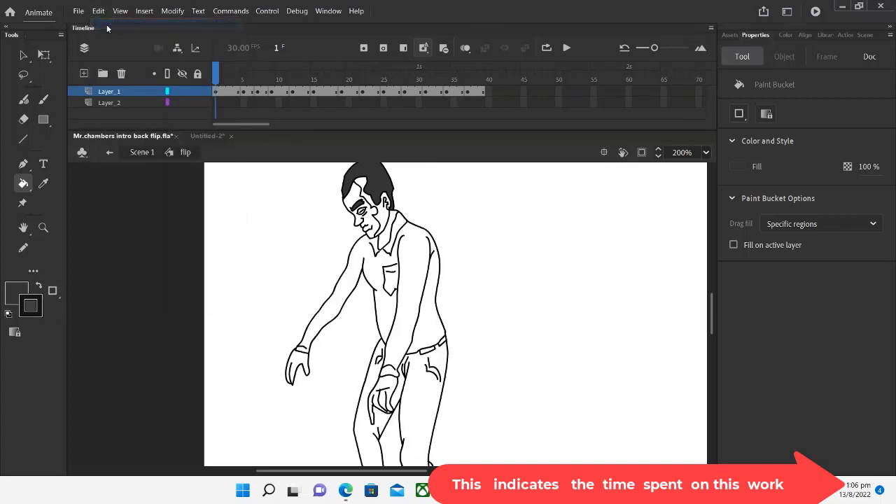
Step: Close the outline gap between the waistband and the near forearm with a short Pencil line, and erase its overshoot
click(44, 230)
click(409, 355)
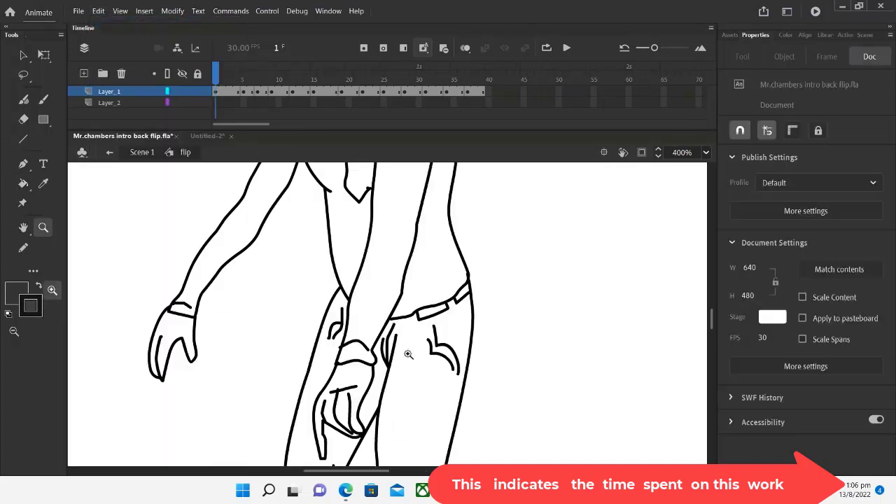
click(23, 248)
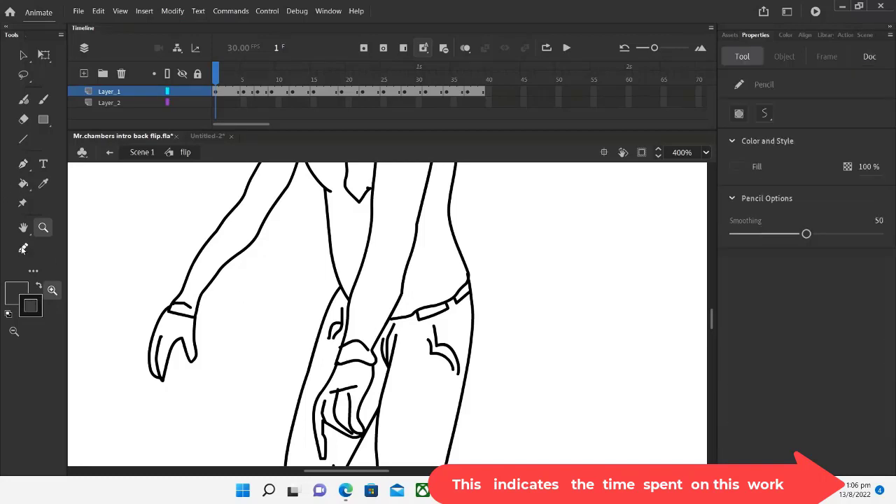
drag(379, 318, 396, 316)
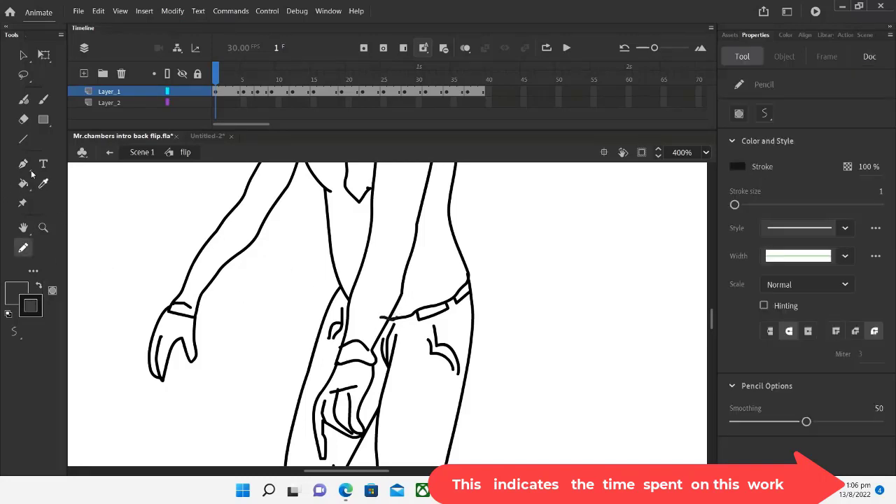
click(23, 120)
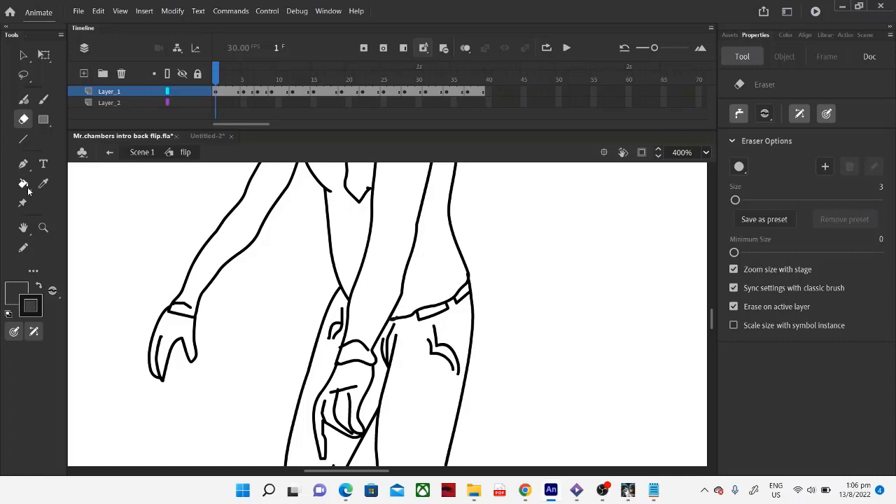
Step: Fill the trousers on frame 1 with #151515 and open the fill colour swatches
click(23, 183)
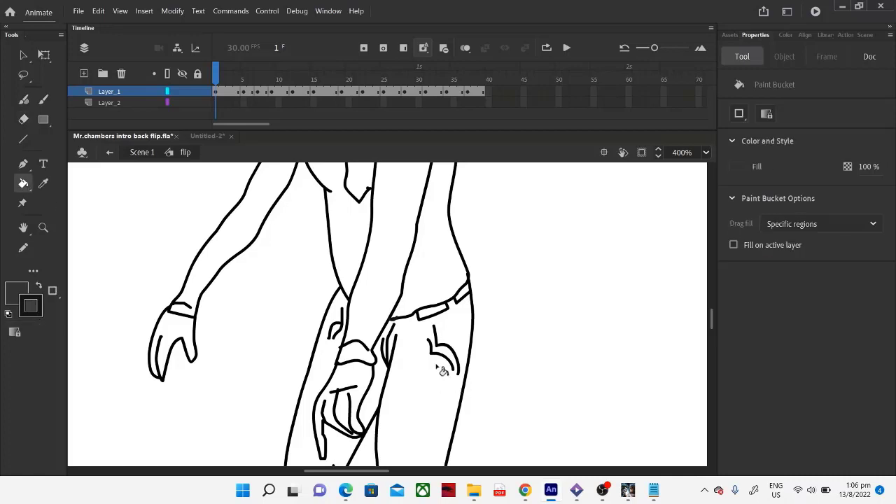
click(440, 367)
scroll(420, 357, down, 5)
scroll(393, 343, up, 3)
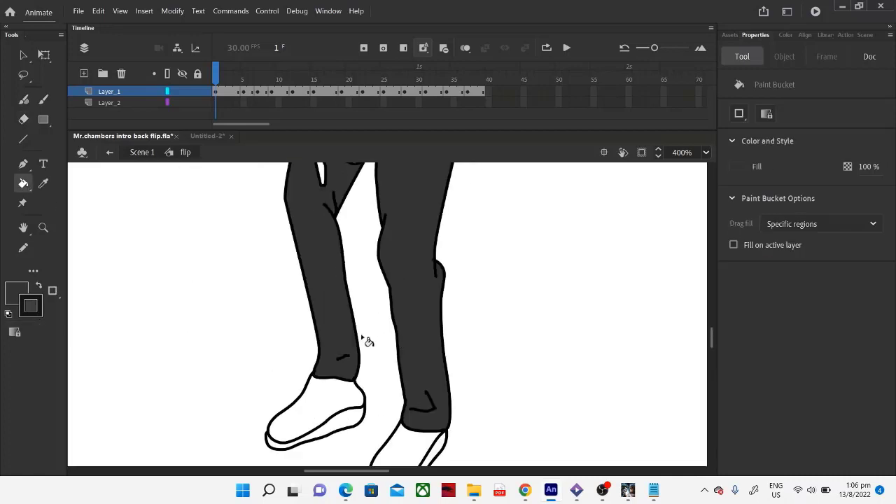
click(30, 306)
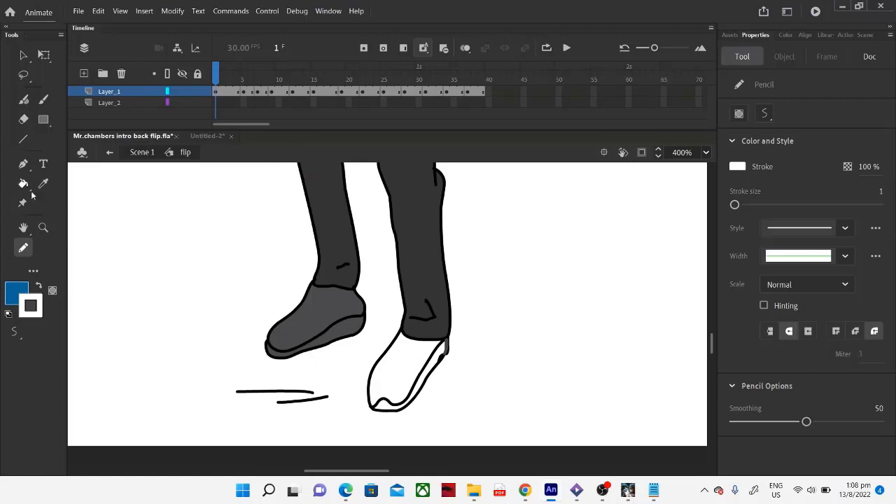
click(602, 491)
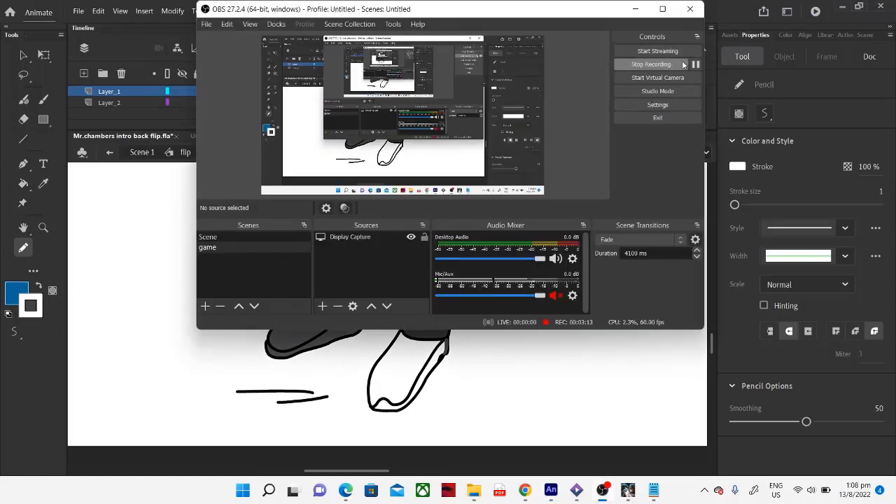
click(695, 64)
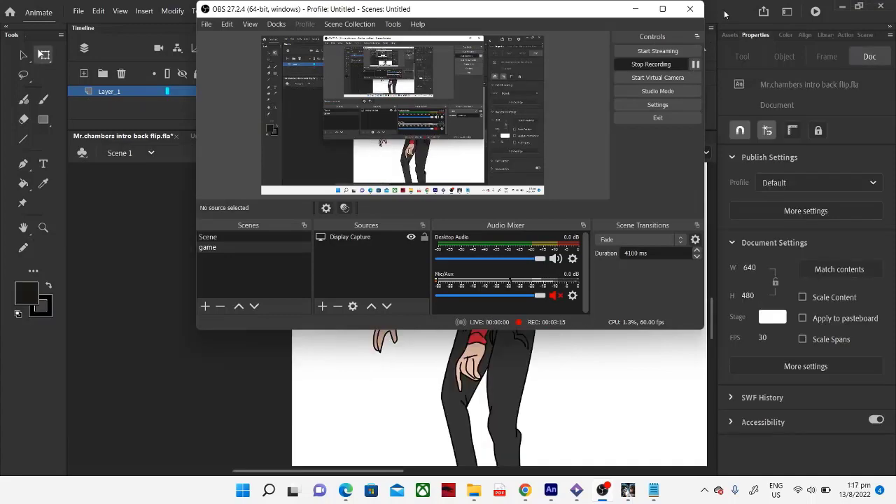
click(726, 14)
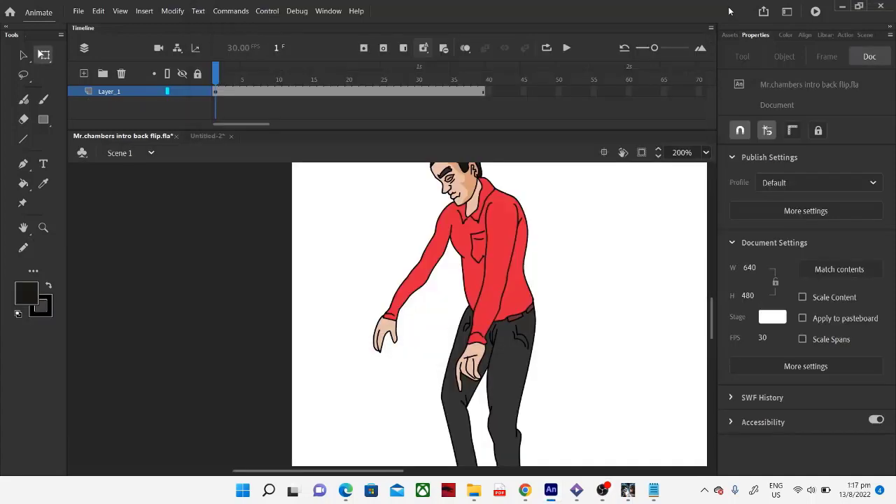
scroll(574, 285, down, 3)
scroll(581, 286, up, 3)
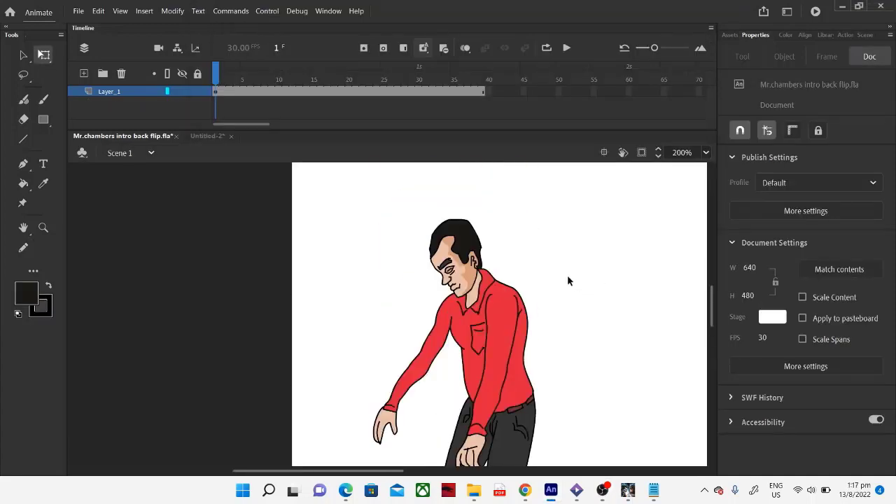
Step: Examine the frame 1 artwork's context commands and check the pose across Scene 1's timeline from frame 1 to frame 39
click(215, 91)
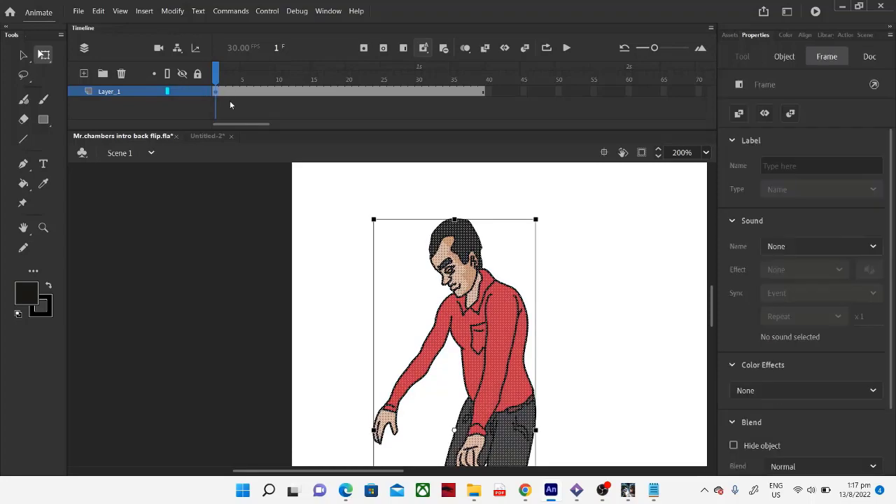
right_click(485, 336)
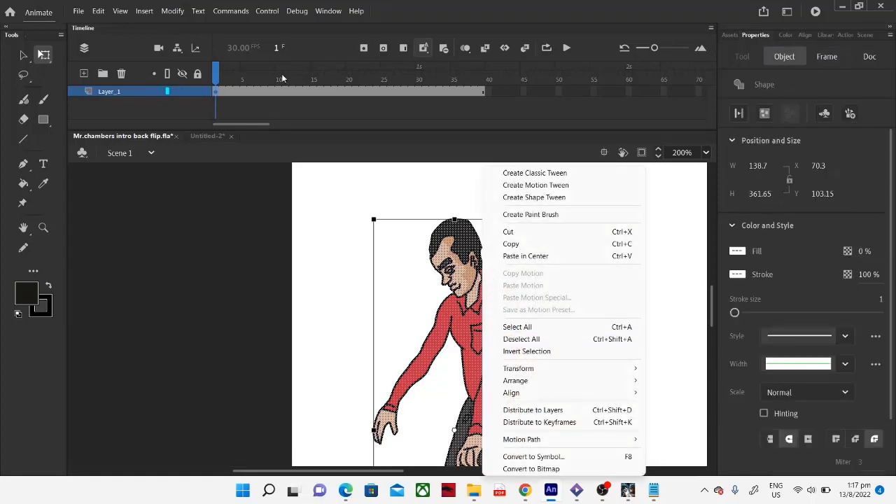
click(278, 102)
click(299, 92)
drag(319, 97, 482, 96)
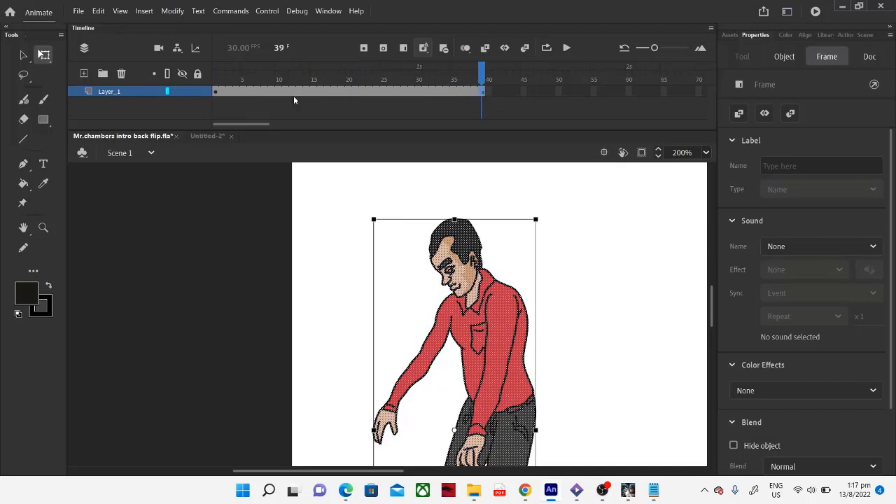
click(216, 96)
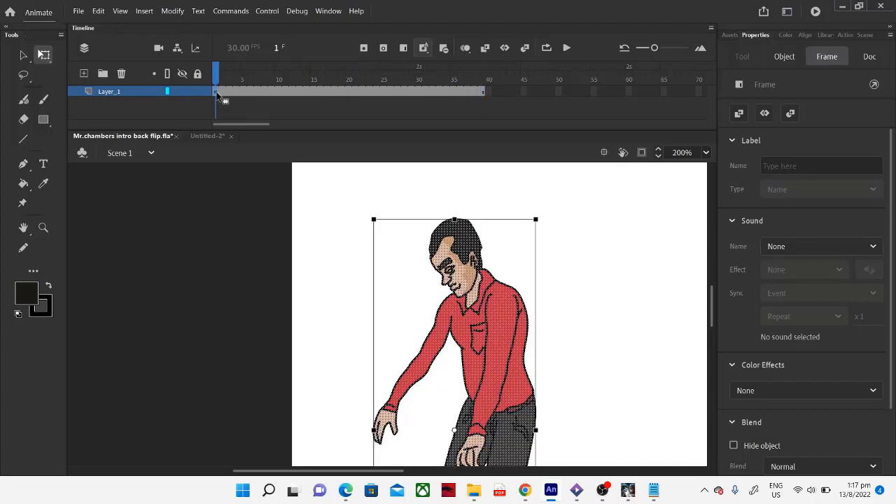
Step: Paste the labelled colour palette into frame 5 of the flip symbol and place it on the empty area beside the figure
click(206, 136)
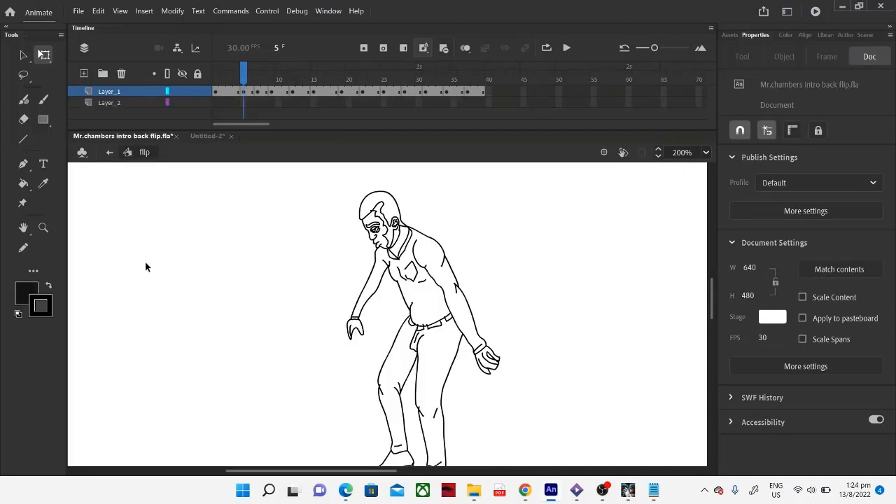
right_click(137, 257)
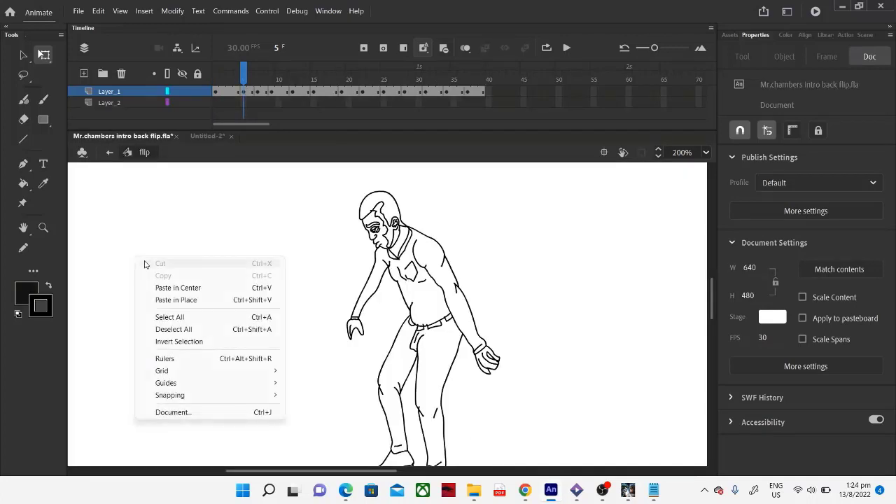
click(162, 289)
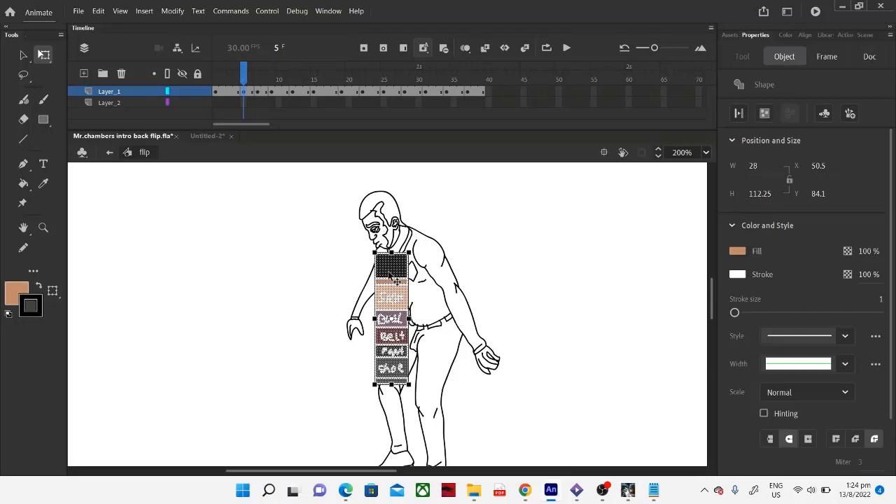
drag(397, 280, 186, 315)
click(253, 263)
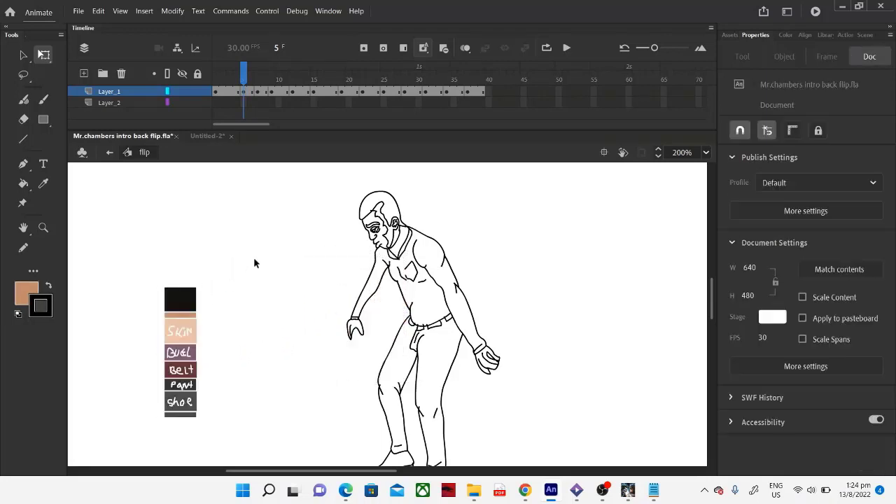
scroll(255, 263, down, 3)
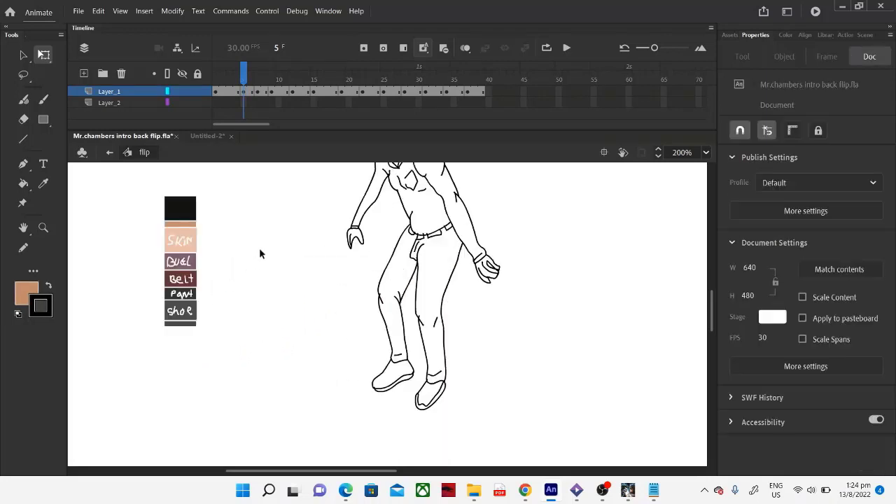
scroll(259, 253, up, 3)
scroll(259, 254, down, 6)
scroll(259, 253, up, 3)
scroll(259, 254, up, 3)
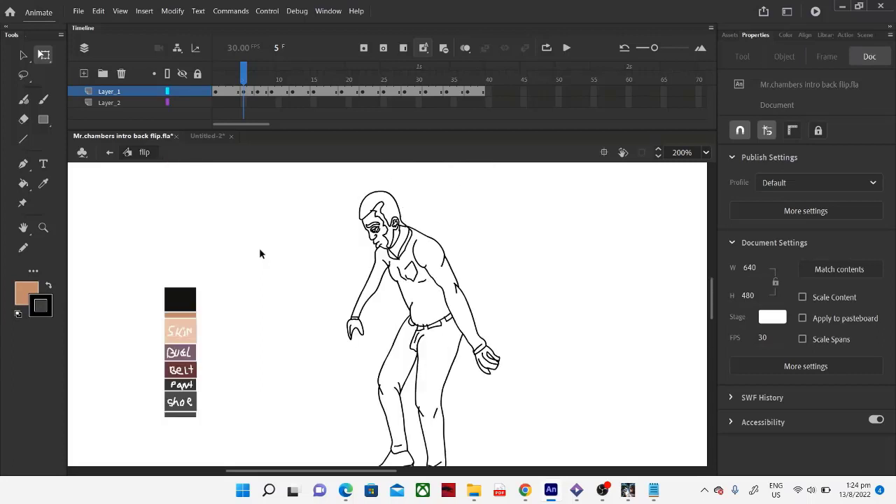
Step: Sample the shirt's red from frame 1 with the Eyedropper and draw a red swatch rectangle above the palette on frame 5
click(218, 93)
click(168, 128)
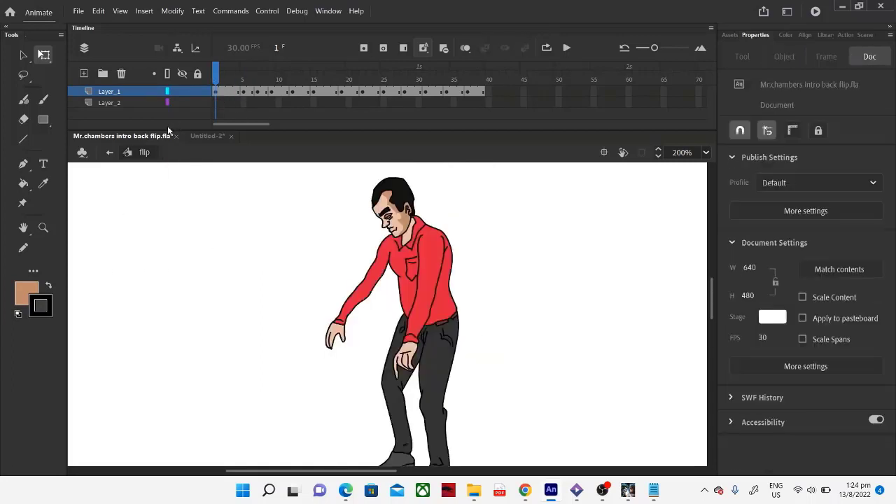
click(43, 184)
click(385, 253)
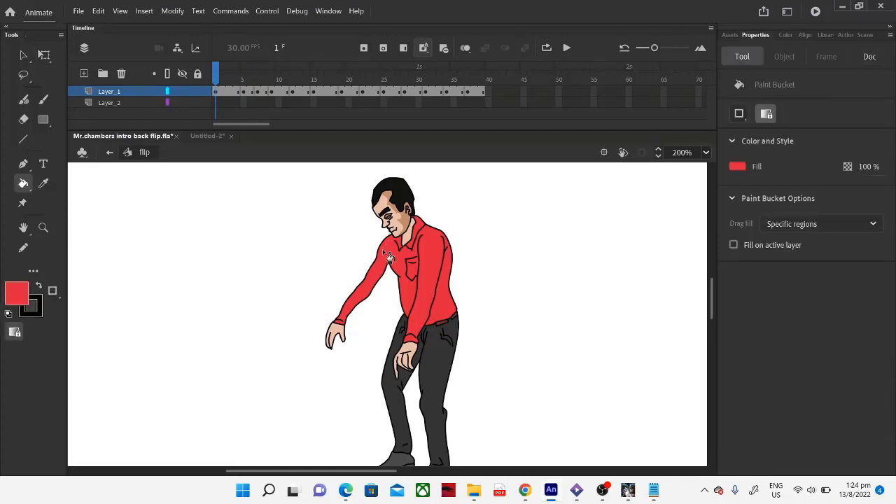
click(243, 94)
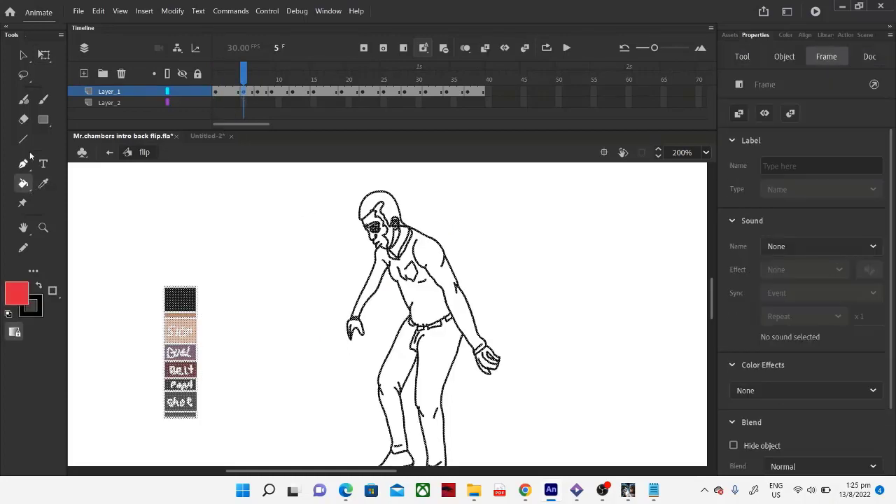
key(r)
drag(164, 278, 201, 288)
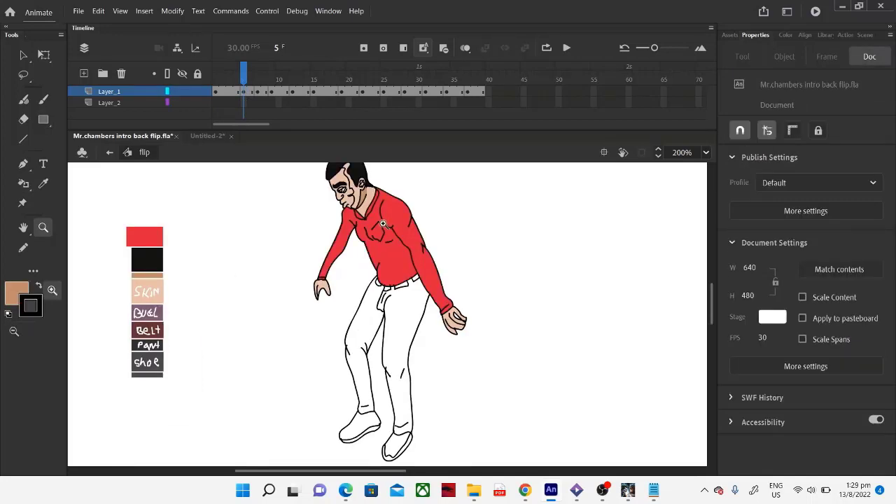
Step: Fill the shaded side of the face on frame 5 with the darker skin tone sampled from the neck shadow
double_click(383, 224)
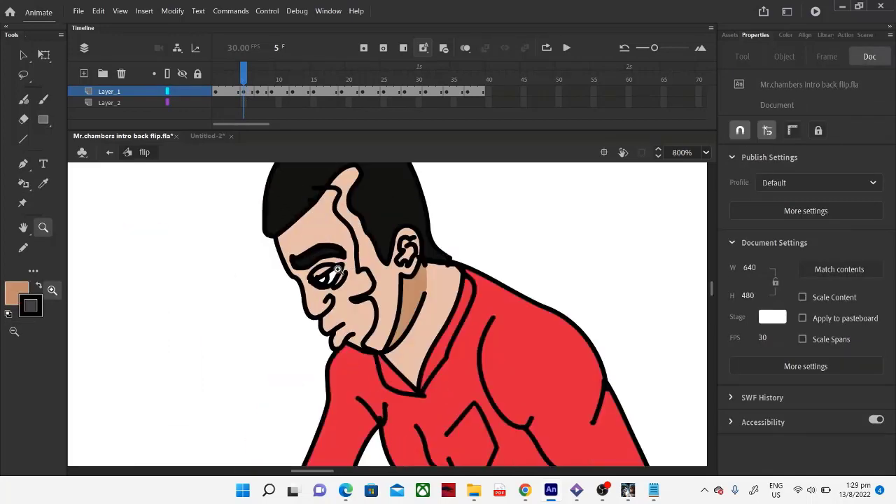
click(43, 184)
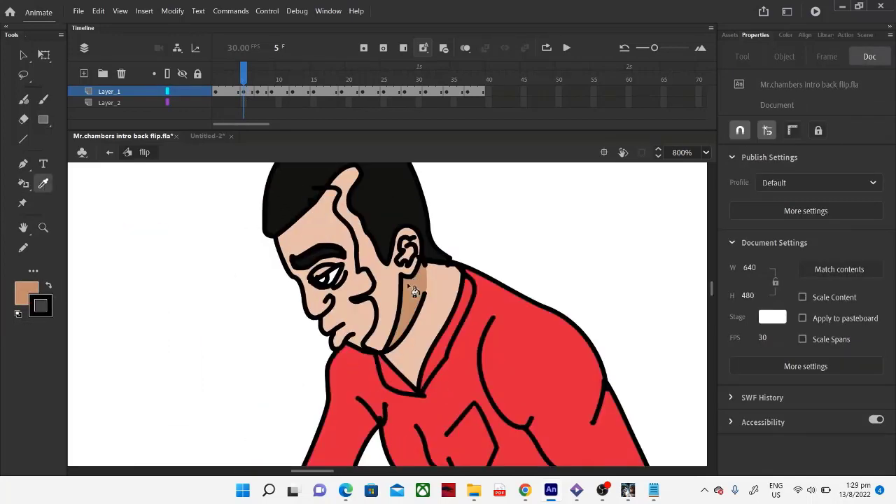
click(407, 282)
click(390, 287)
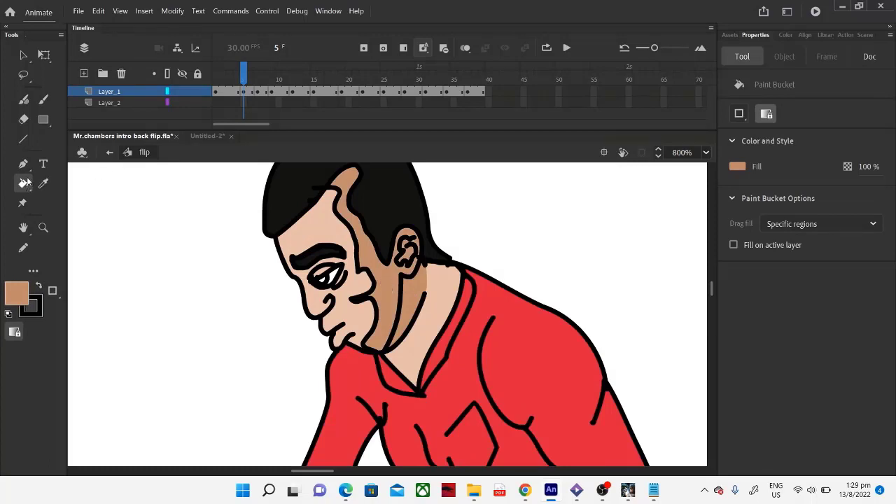
Step: Erase the black shading guide lines from the face and neck on frame 5, and redraw the neck crease with the Pencil
click(23, 119)
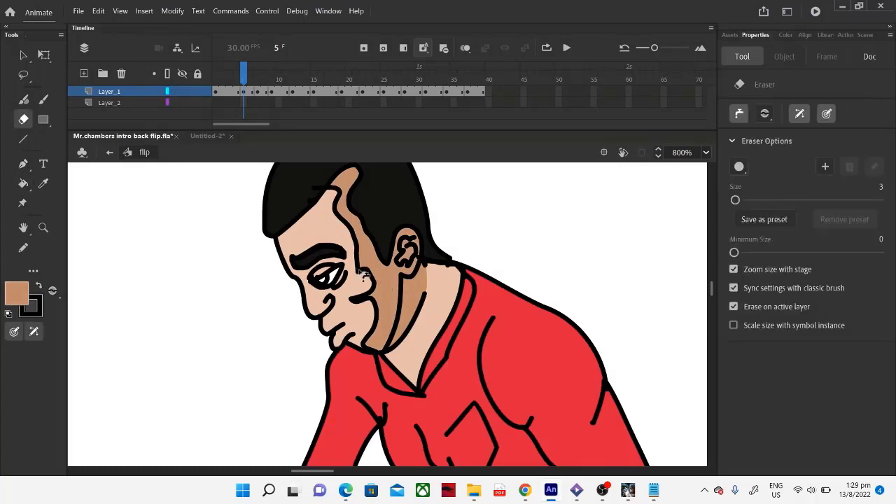
key(ctrl+z)
key(ctrl+z)
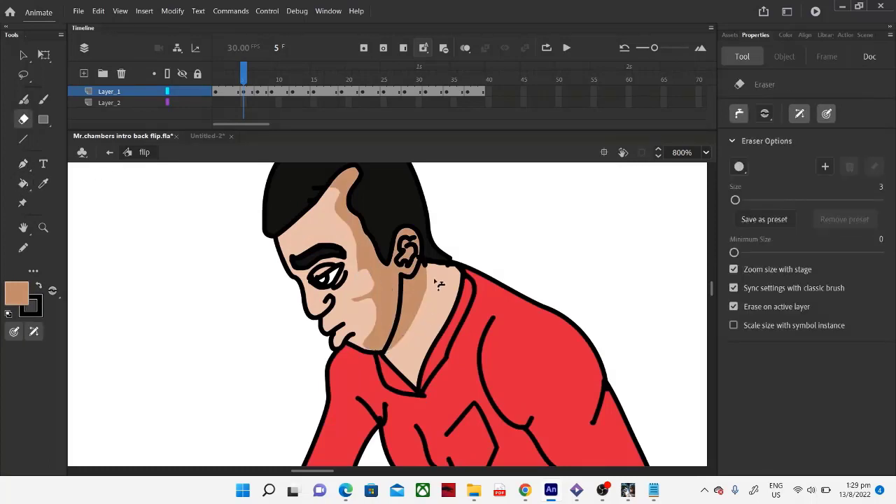
click(23, 248)
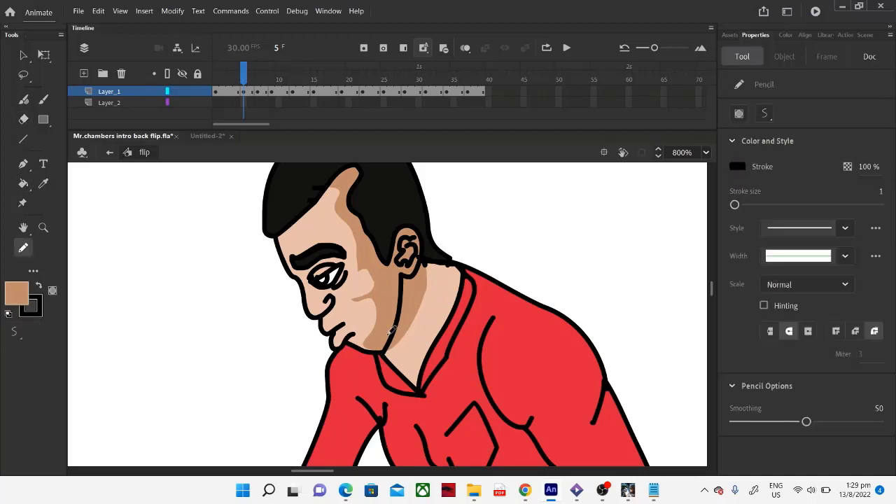
drag(389, 345, 433, 307)
Step: Erase the line stubs that overshoot from the belt loops into the shirt's hem on frame 5
click(23, 119)
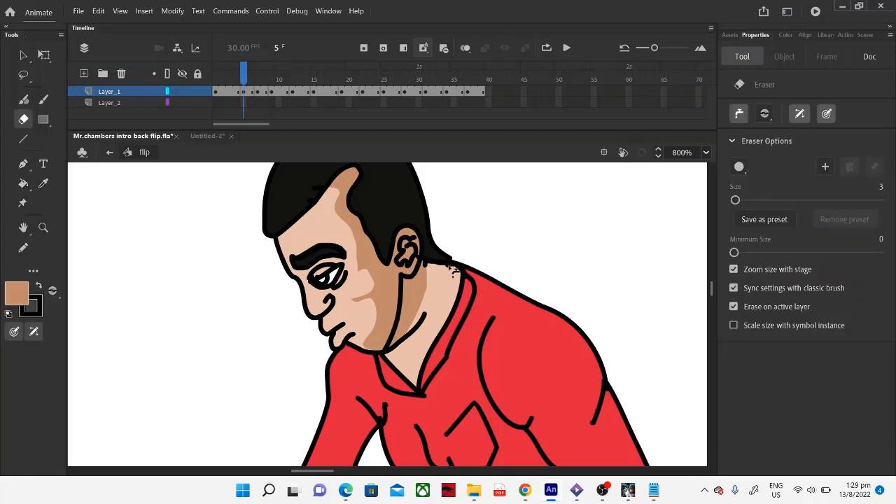
scroll(476, 284, down, 3)
scroll(516, 247, up, 3)
scroll(498, 248, down, 10)
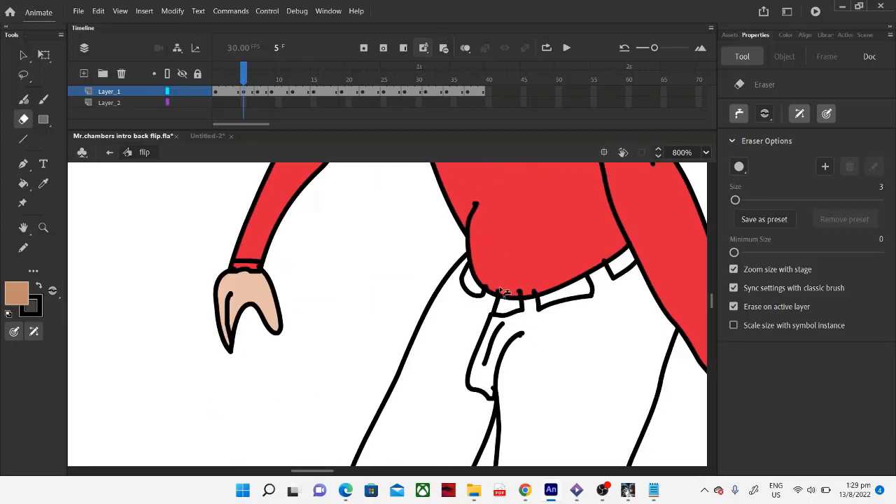
drag(501, 294, 539, 297)
scroll(655, 242, up, 3)
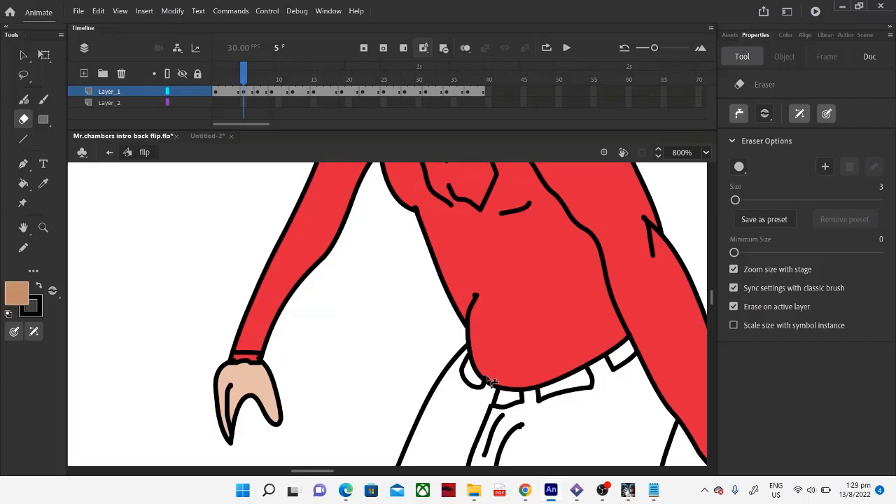
Step: Fill both shoes on frame 5, including their soles, with the grey sampled from the palette's shoe swatch
click(44, 228)
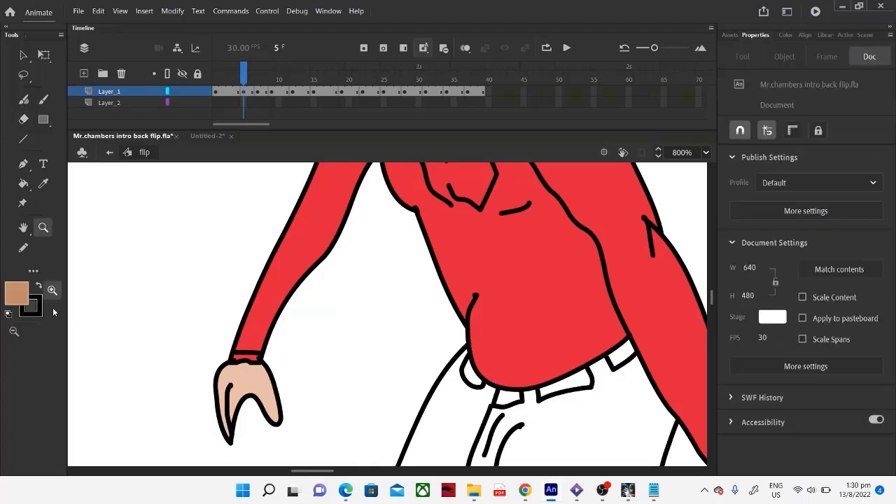
click(14, 331)
click(400, 366)
click(449, 364)
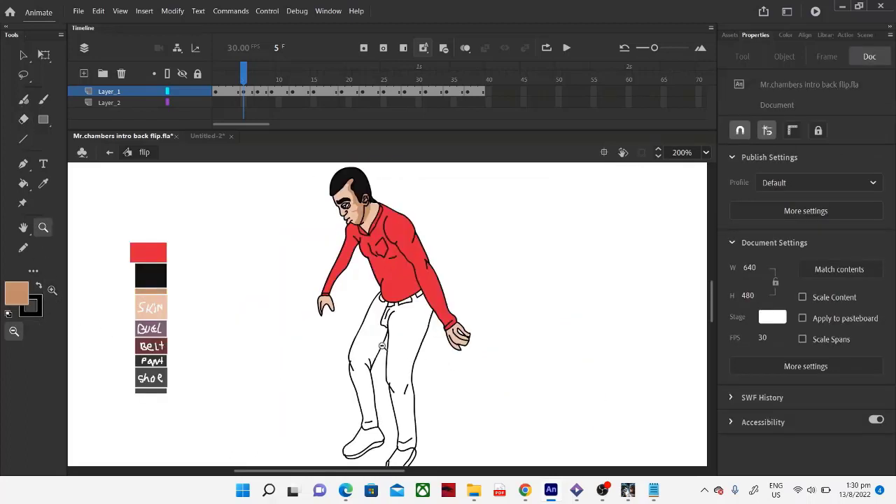
click(43, 183)
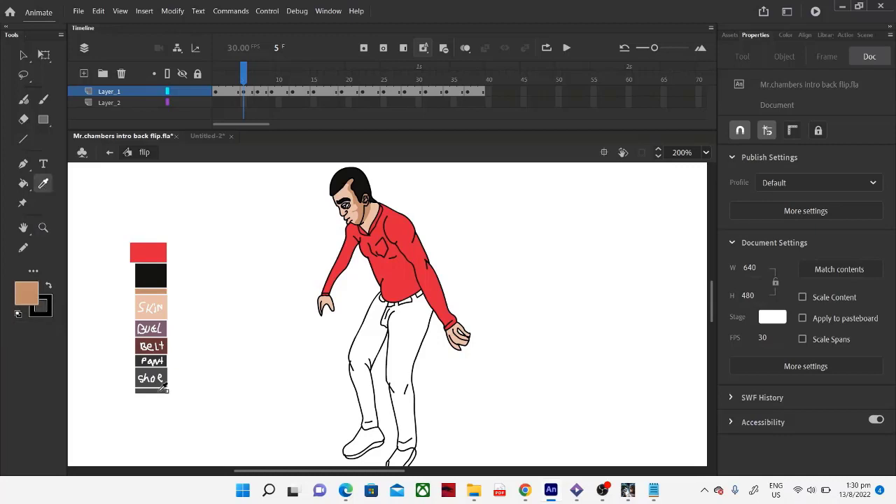
click(160, 379)
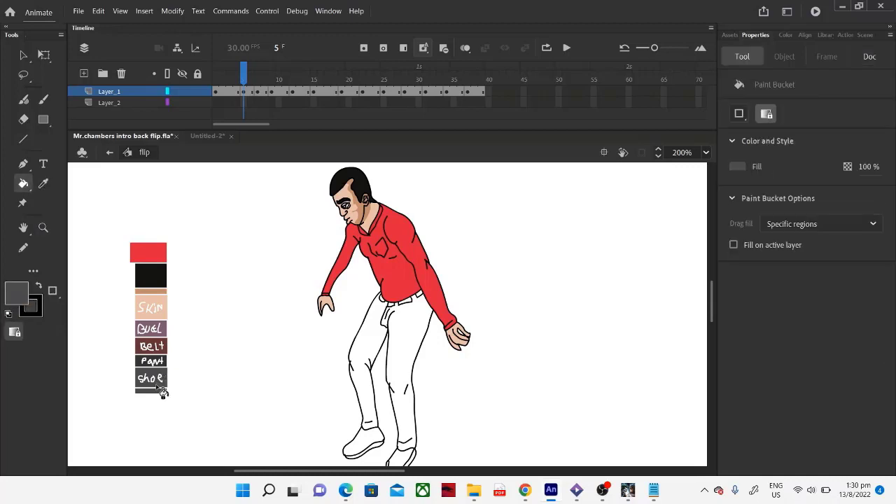
click(372, 446)
scroll(400, 444, down, 3)
click(407, 370)
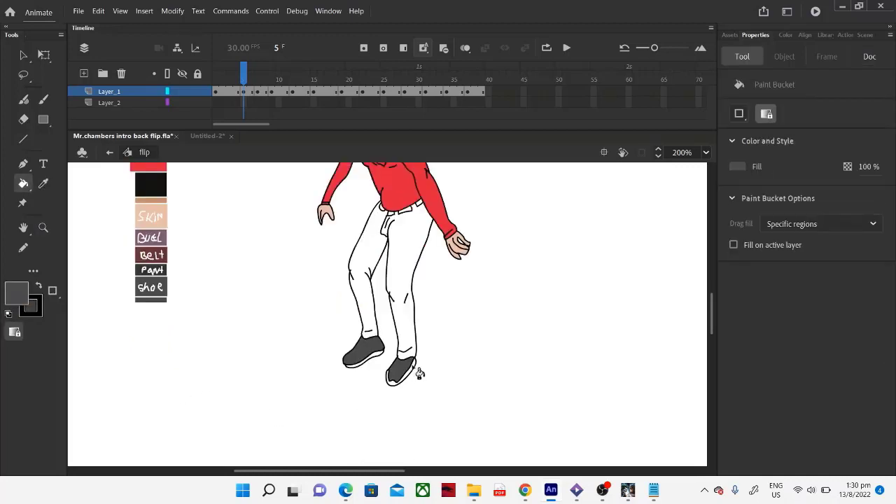
scroll(426, 354, up, 3)
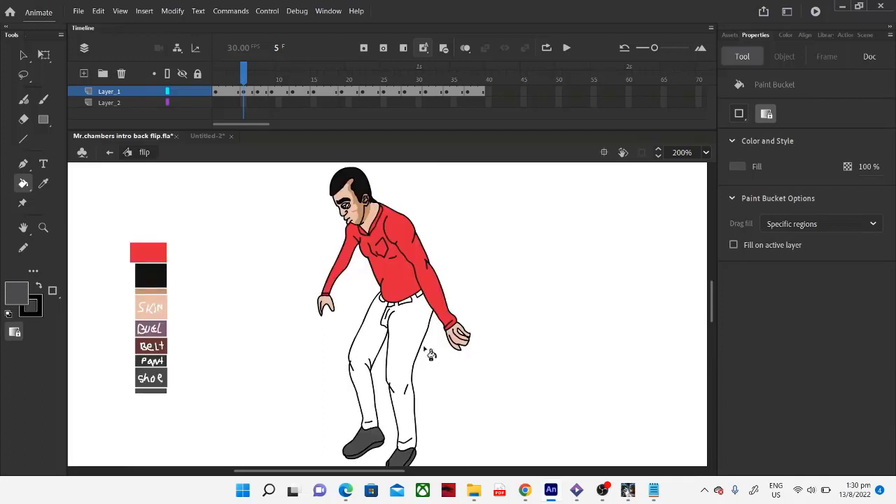
click(44, 185)
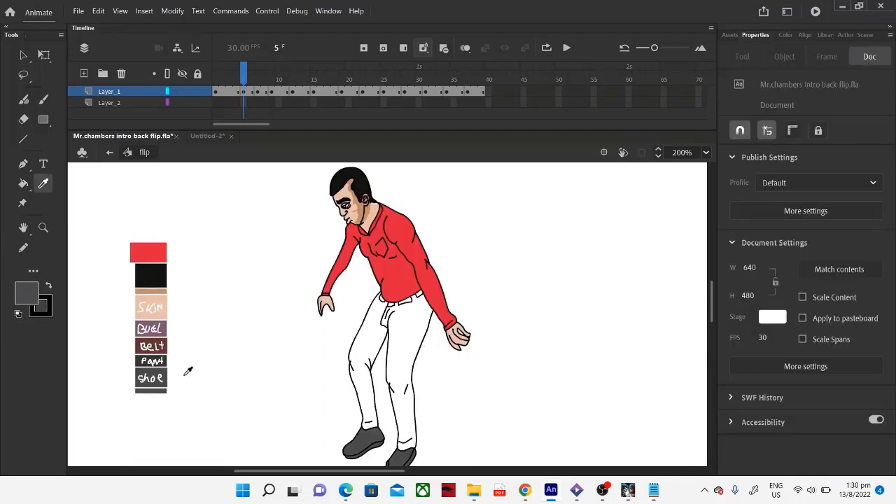
click(142, 361)
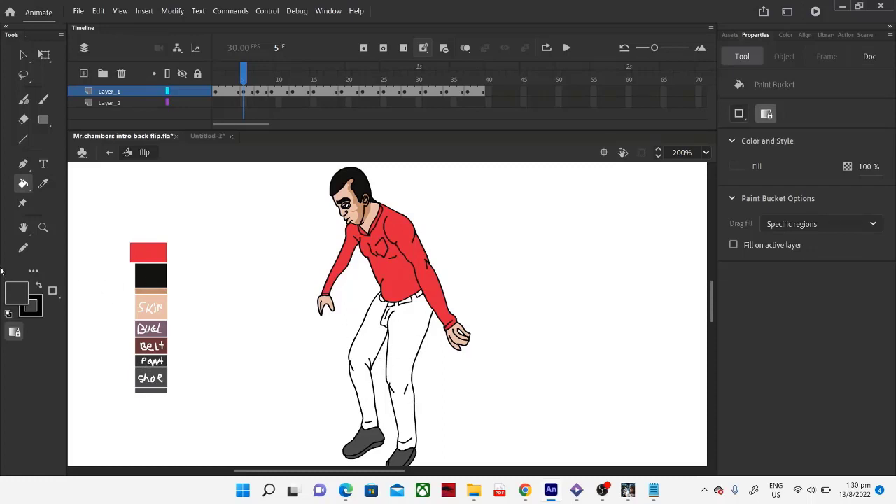
click(43, 183)
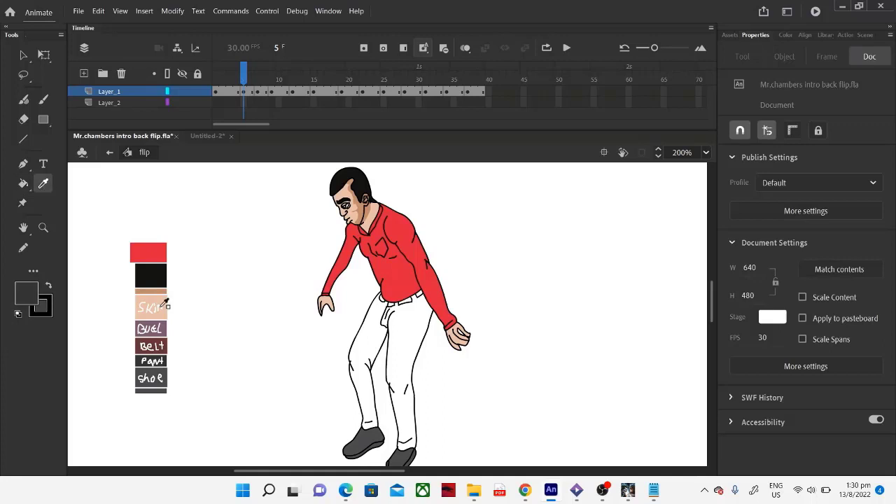
click(155, 343)
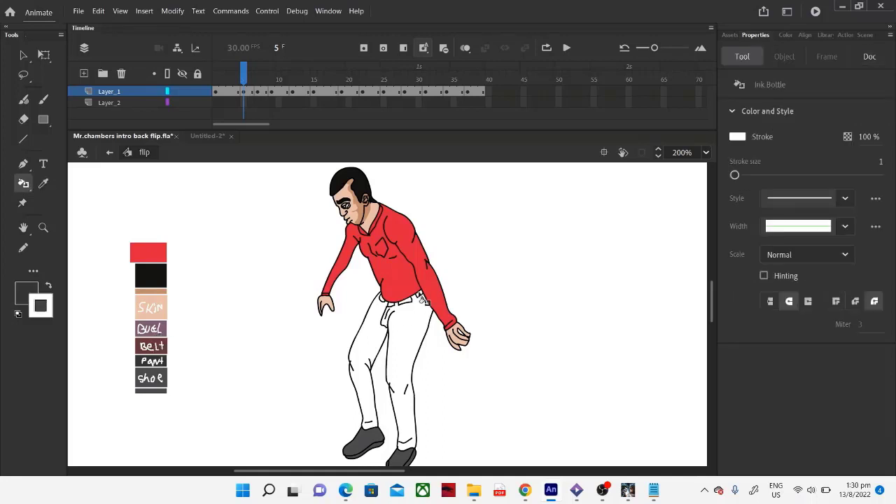
click(98, 11)
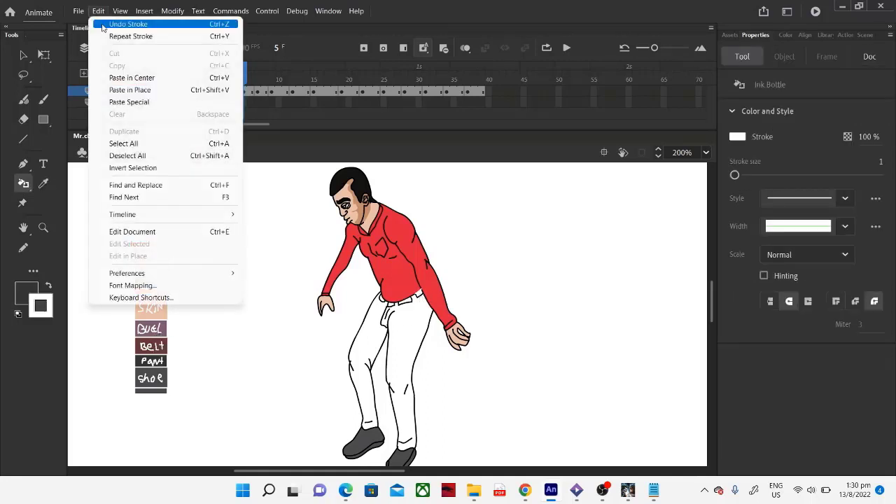
click(186, 24)
Step: Fill the belt segments on frame 5 with the dark red sampled from the palette's Belt swatch
click(42, 227)
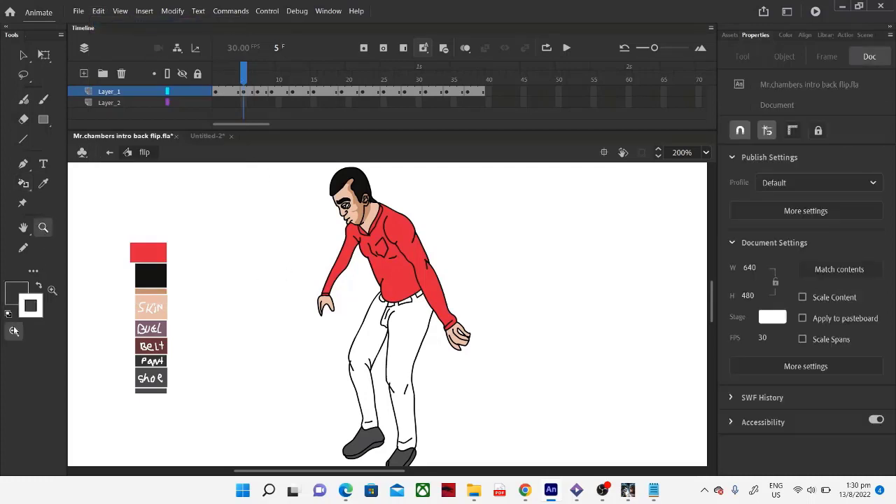
click(186, 384)
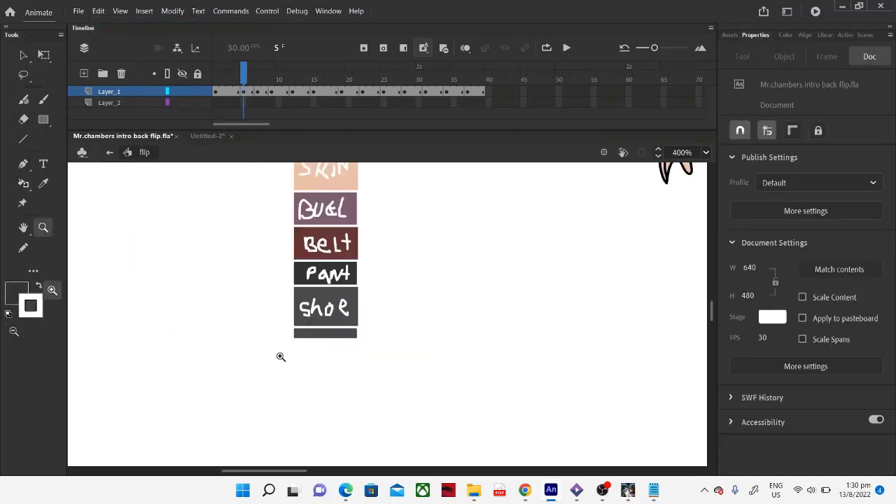
click(43, 184)
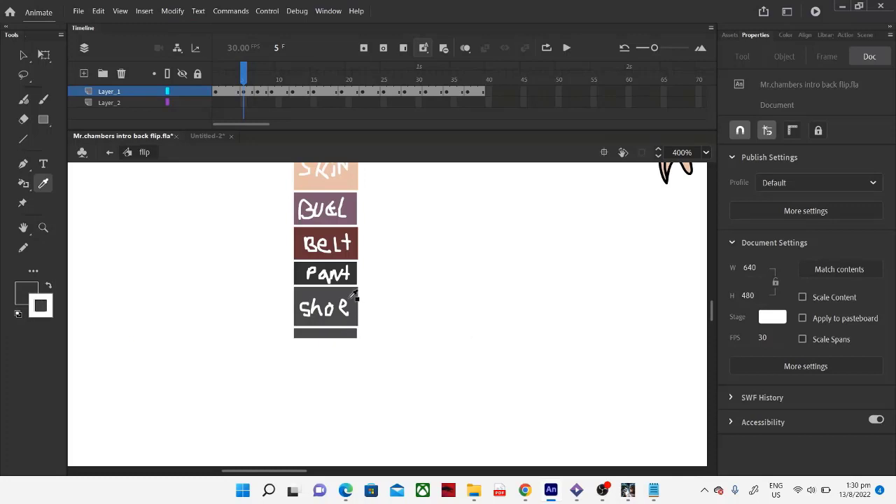
click(355, 248)
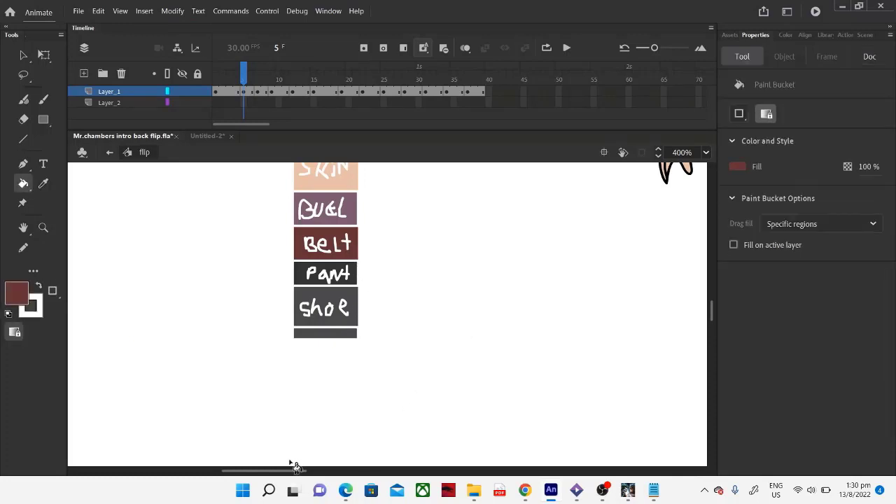
drag(294, 470, 341, 470)
scroll(481, 341, up, 3)
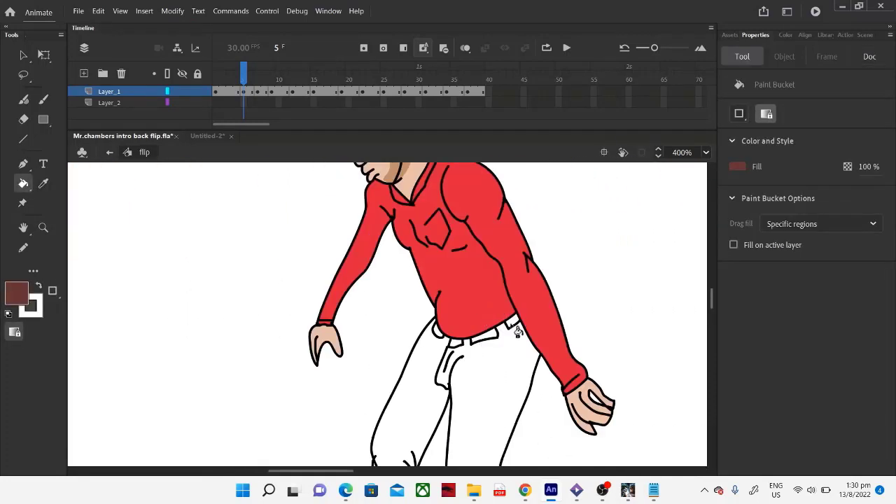
click(490, 340)
click(438, 330)
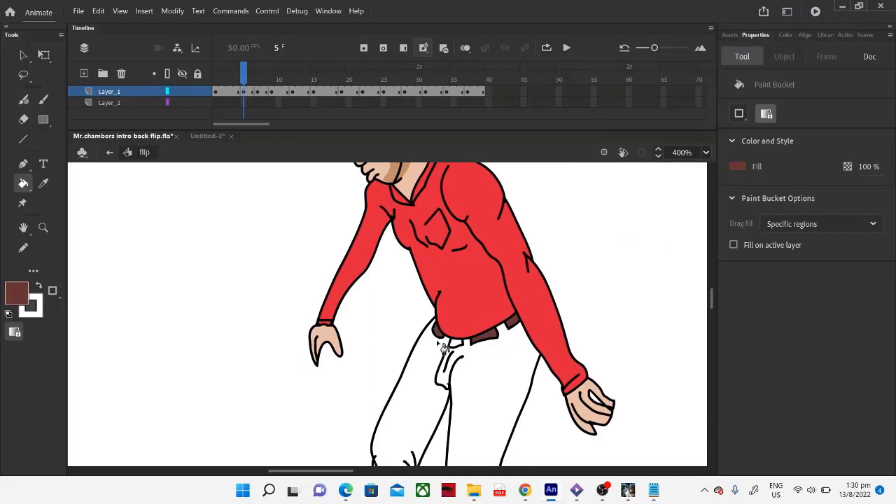
Step: Fill the belt buckle on frame 5 with the purple sampled from the palette's buckle swatch
drag(312, 476, 309, 476)
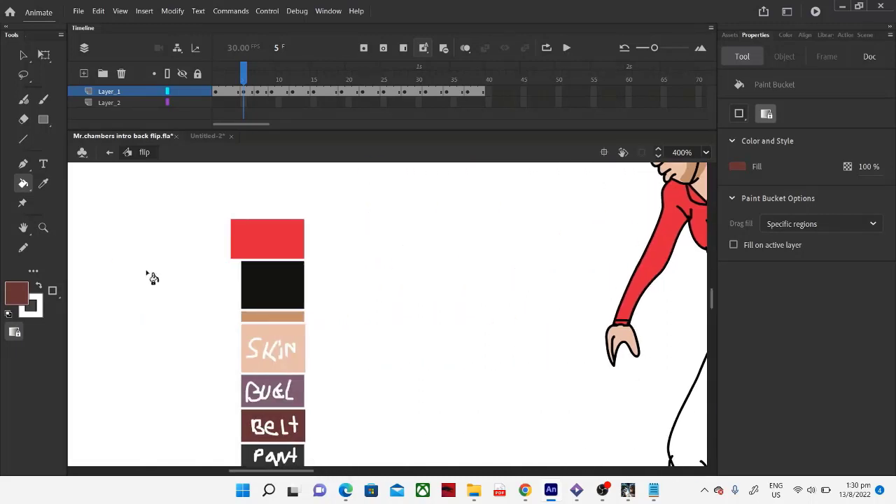
click(43, 184)
click(296, 394)
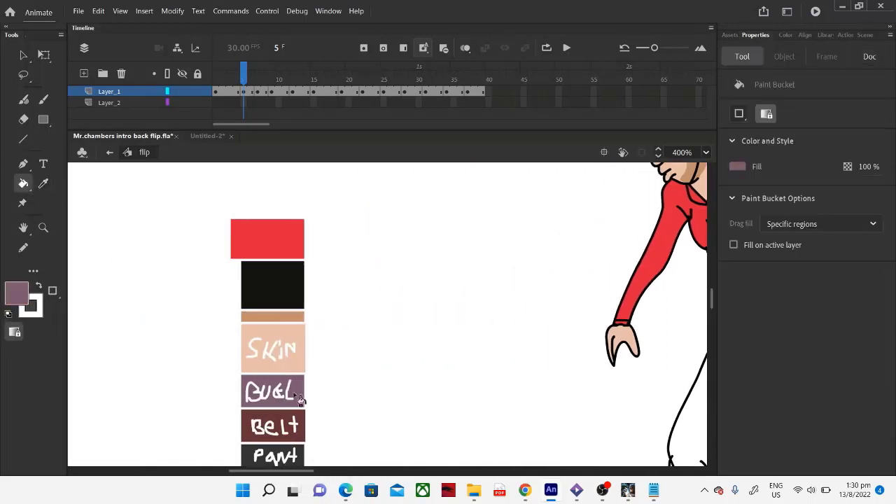
drag(317, 476, 381, 476)
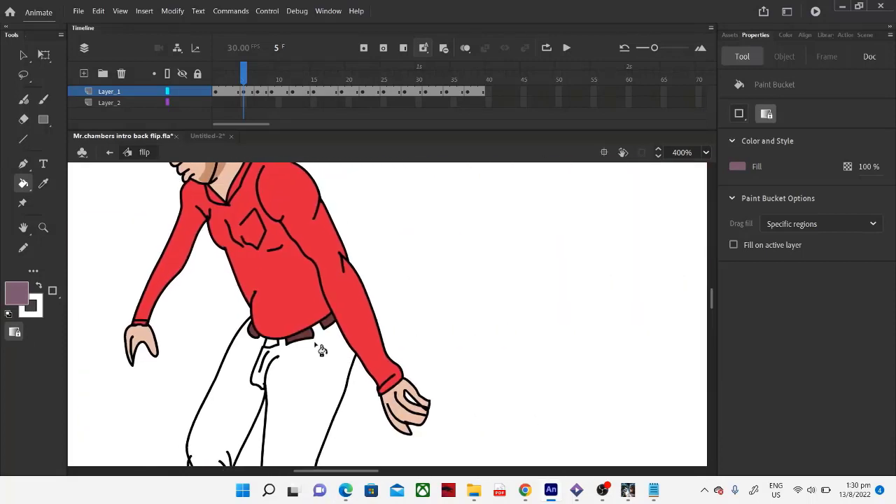
click(270, 343)
Step: Sample the dark grey from the palette's Pant swatch as the fill colour for the trousers on frame 5
scroll(360, 470, left, 5)
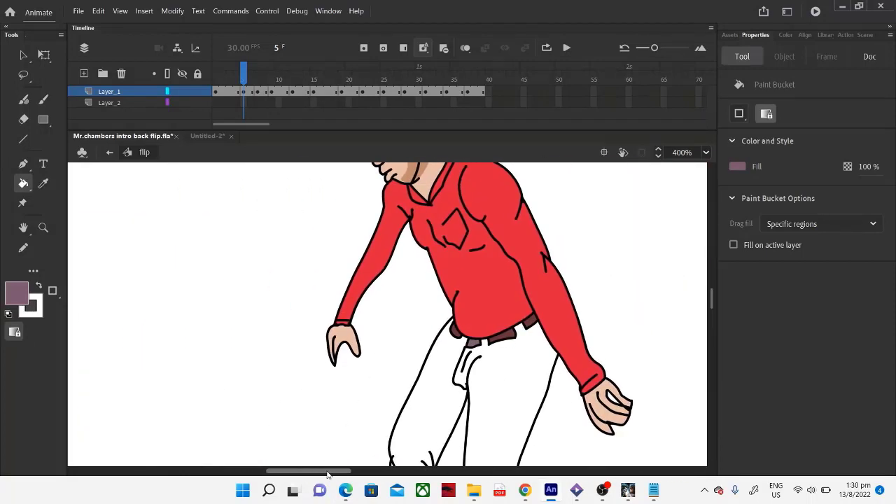
scroll(336, 409, down, 3)
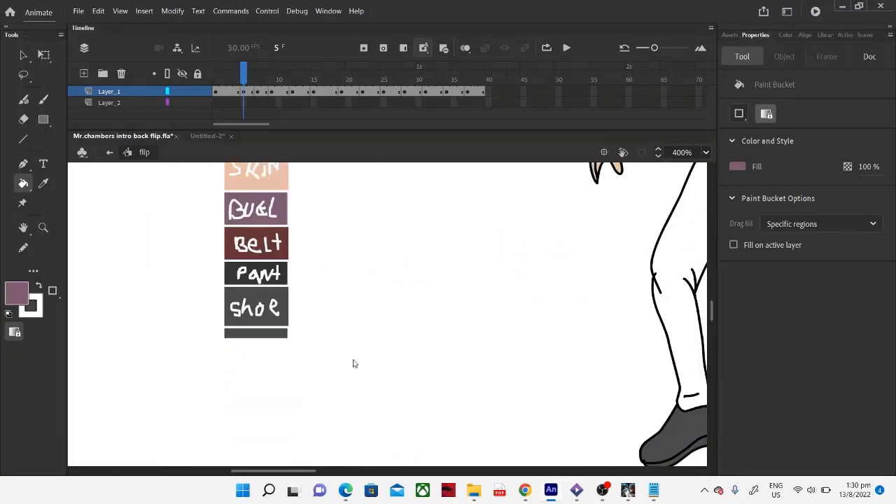
click(44, 185)
click(238, 274)
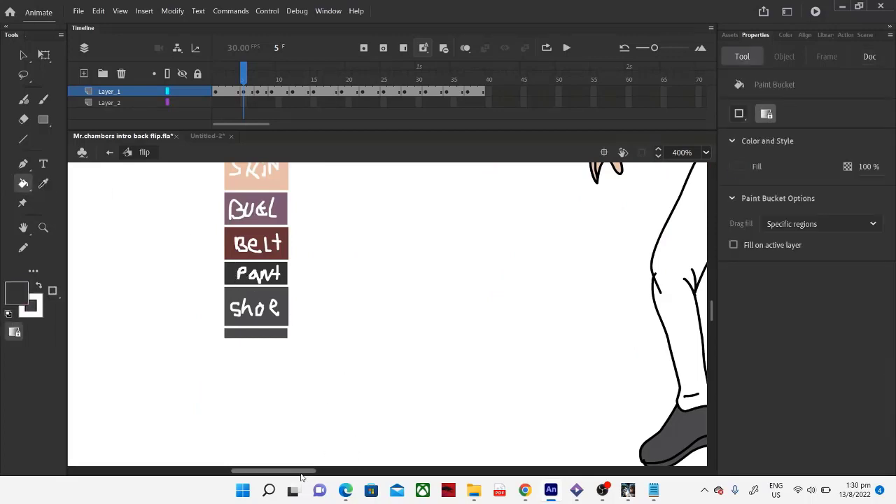
scroll(287, 372, right, 5)
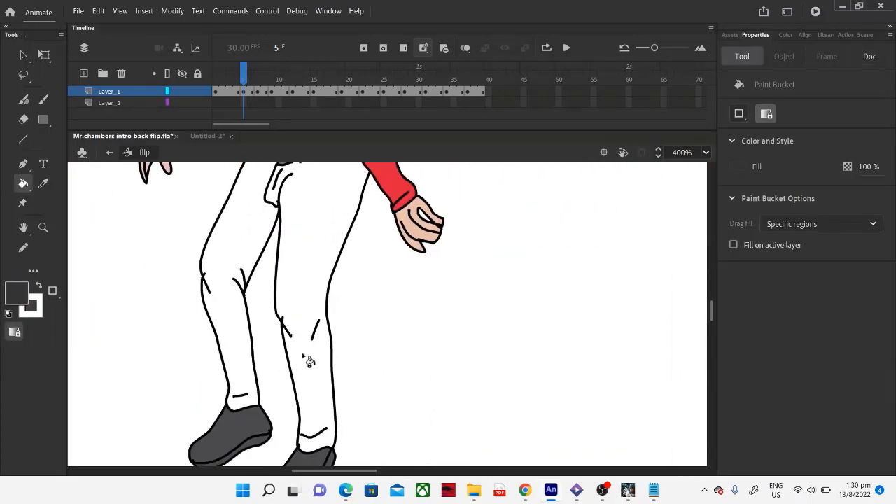
scroll(316, 358, up, 3)
scroll(317, 360, down, 4)
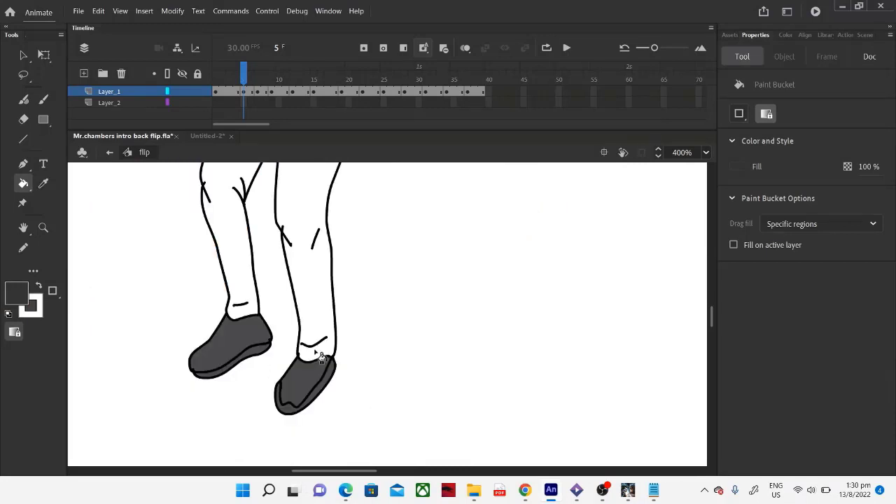
scroll(317, 360, up, 4)
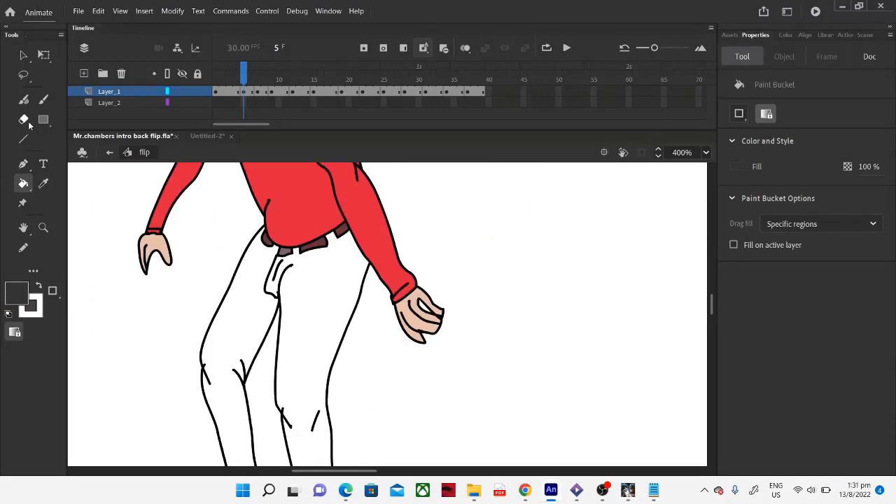
click(44, 54)
click(245, 260)
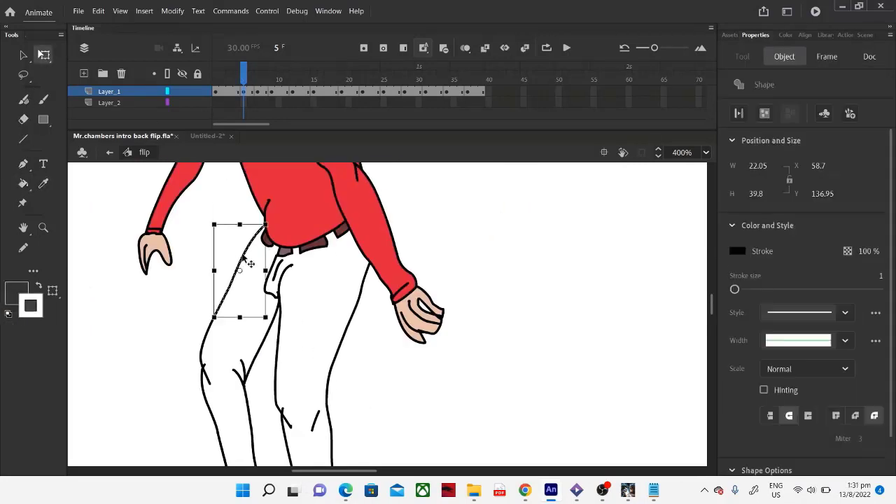
click(169, 294)
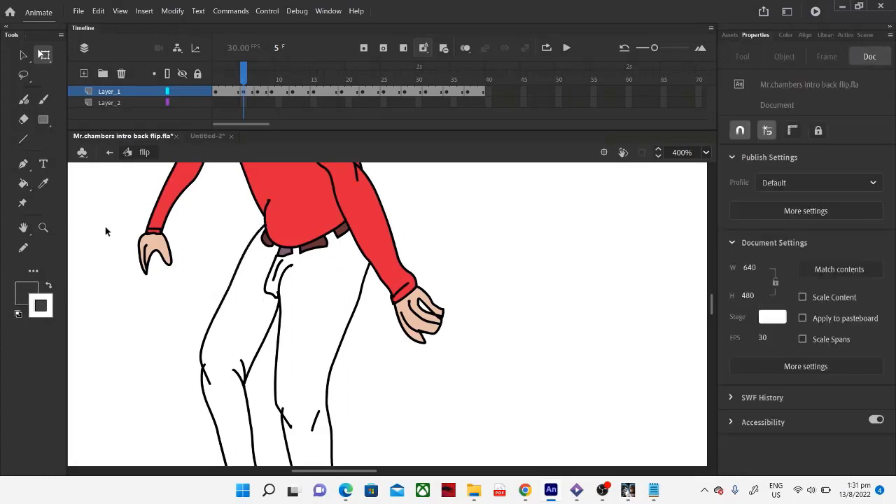
Step: Set the Pencil's stroke colour to black and draw a dividing line across both legs just above the knees on frame 5
click(24, 247)
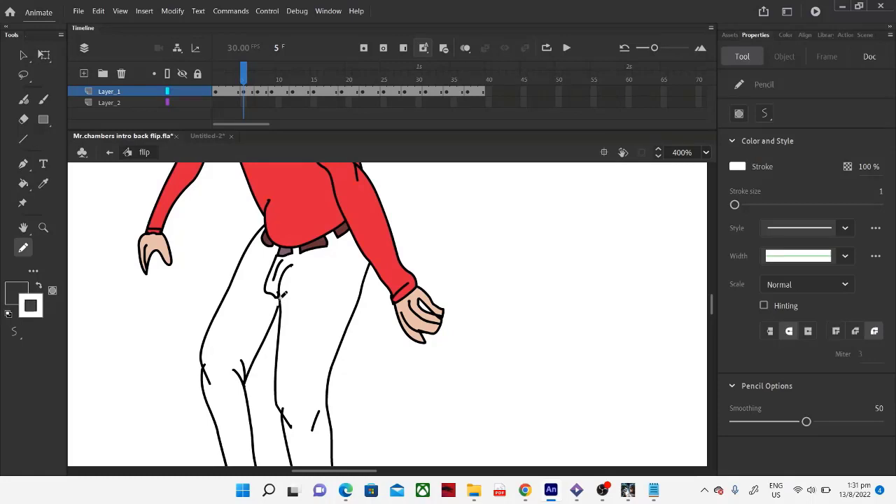
click(38, 316)
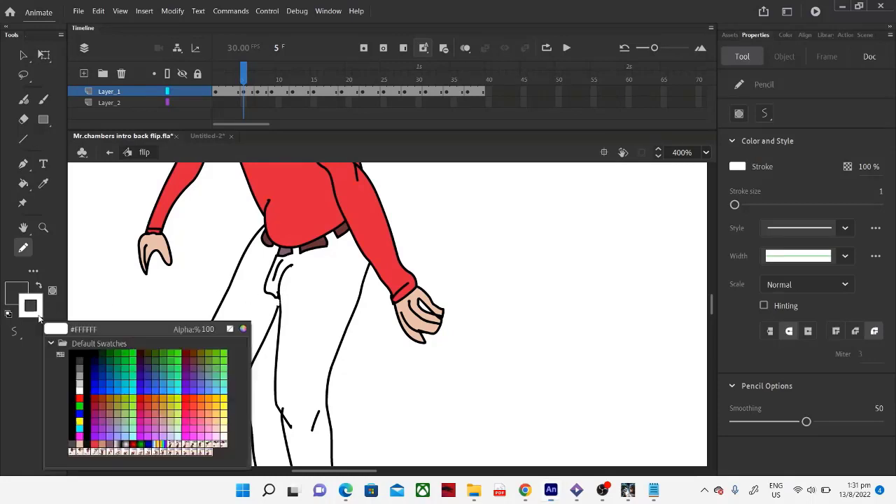
click(72, 353)
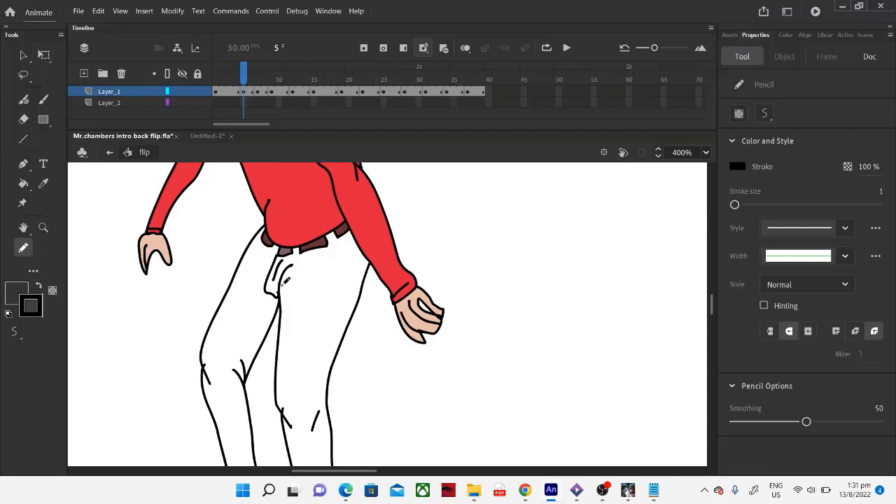
drag(311, 325, 337, 274)
click(98, 10)
click(217, 190)
scroll(300, 358, down, 3)
mouse_move(166, 241)
mouse_down()
mouse_move(315, 264)
mouse_move(409, 291)
mouse_up()
Step: Fill the trousers above the dividing line and the front lower leg with the sampled dark grey
click(23, 184)
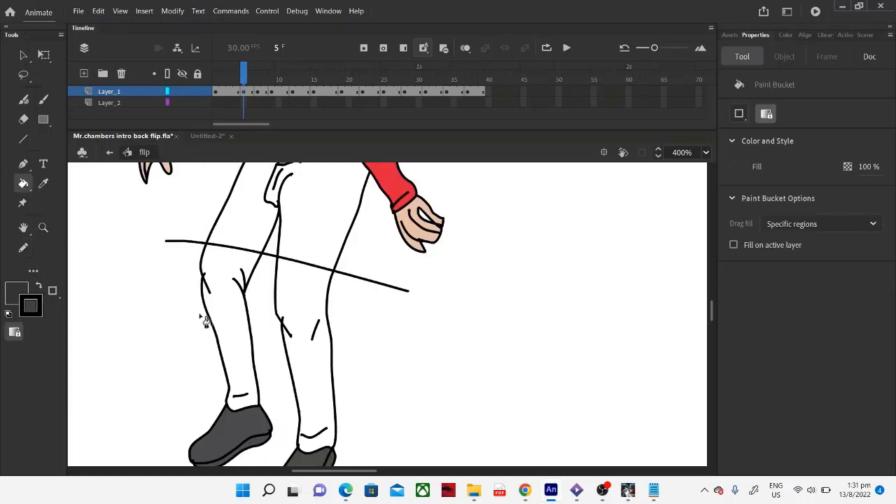
click(310, 328)
click(322, 229)
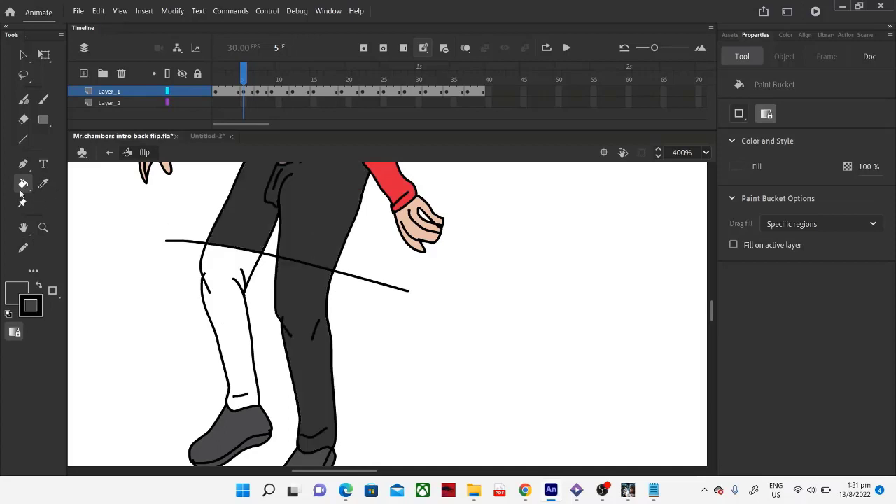
Step: Erase every segment of the dividing line across the legs, including the ends that extend past the trousers
click(23, 119)
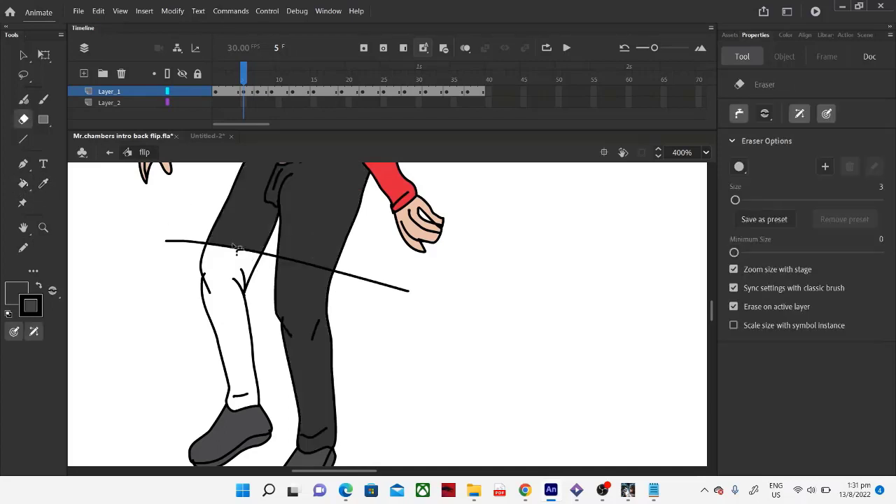
click(238, 255)
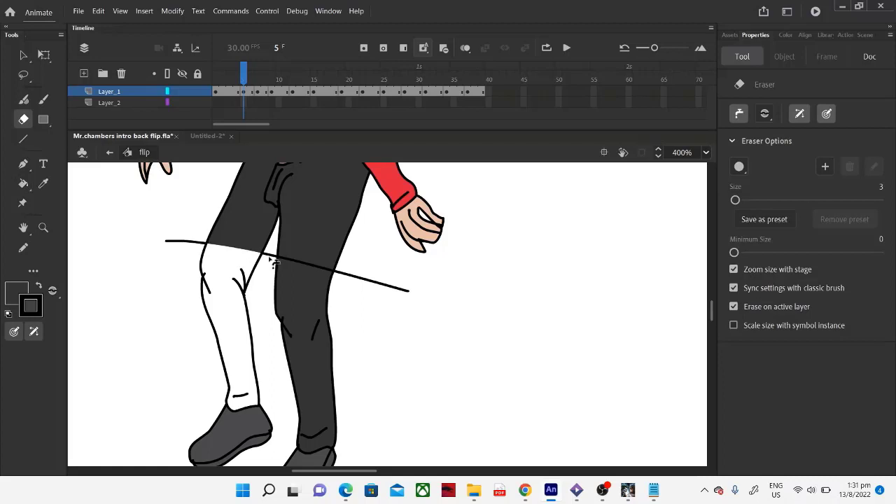
click(308, 269)
click(355, 280)
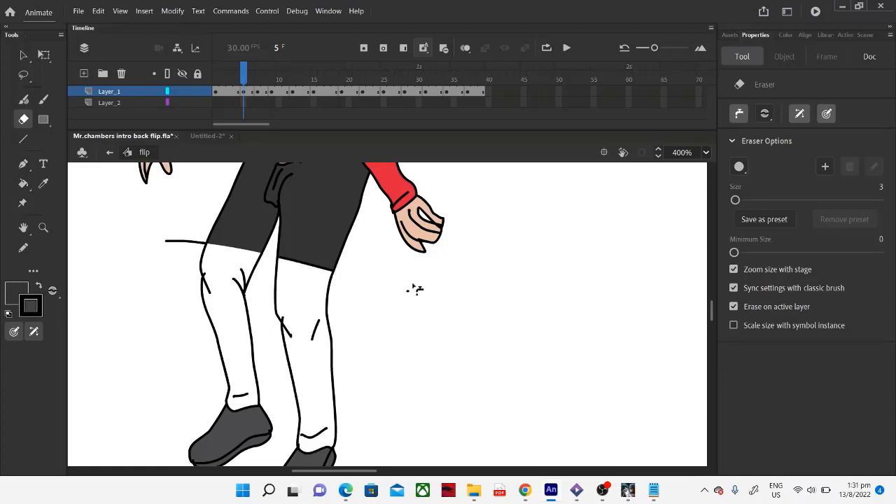
click(288, 267)
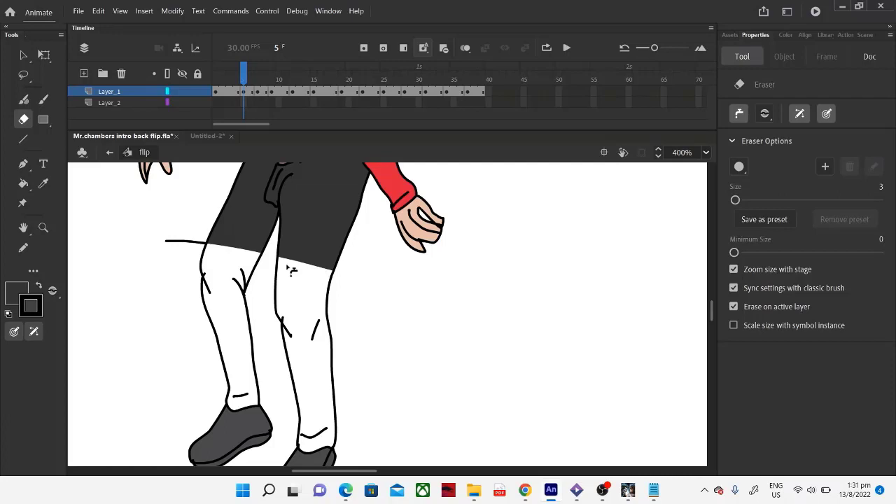
click(195, 245)
Step: Close the outline at the back leg's inner knee with the Pencil, and fill both lower trouser legs with the dark grey
click(22, 250)
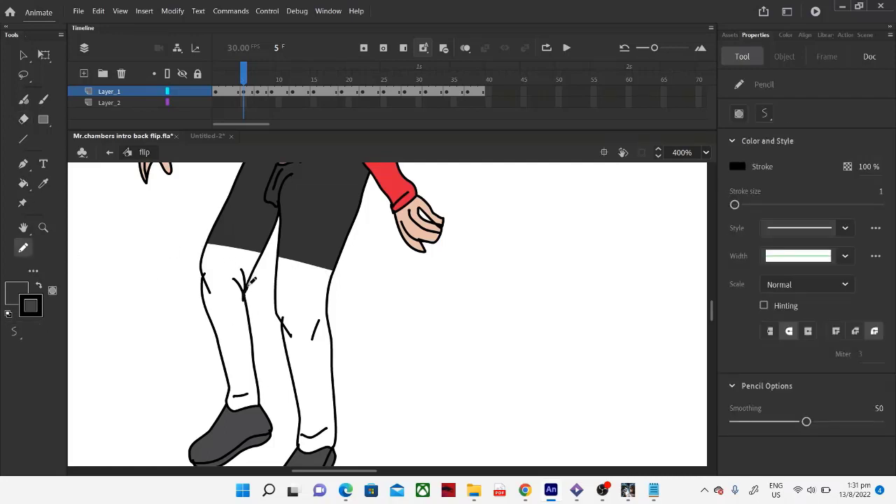
click(23, 183)
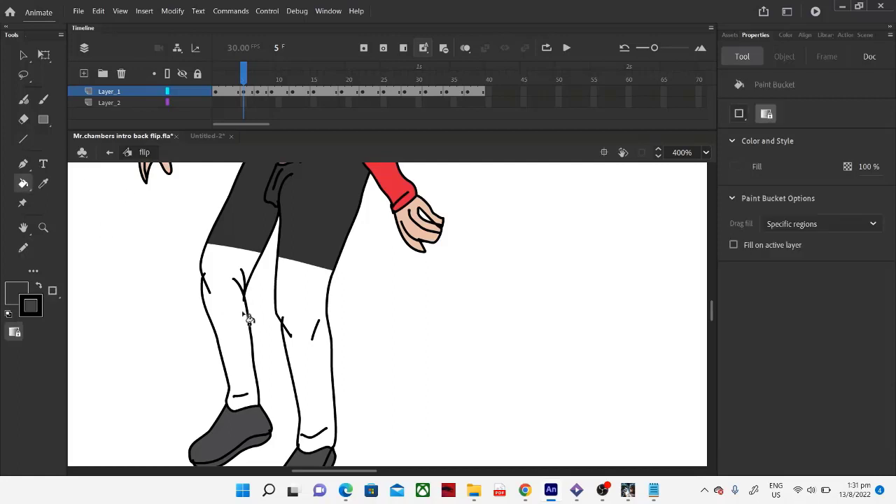
click(236, 311)
click(326, 301)
scroll(338, 305, up, 6)
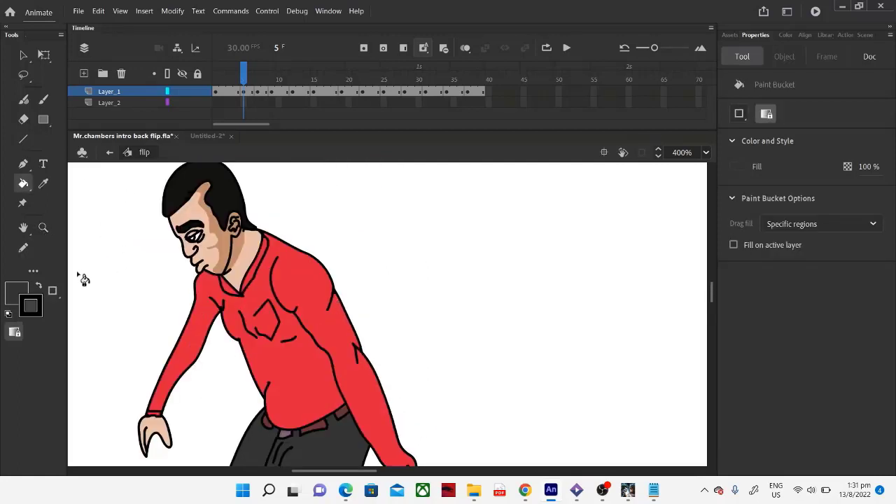
Step: Try to fill the eye area on frame 5 with the black sampled from the hair
click(43, 184)
click(219, 184)
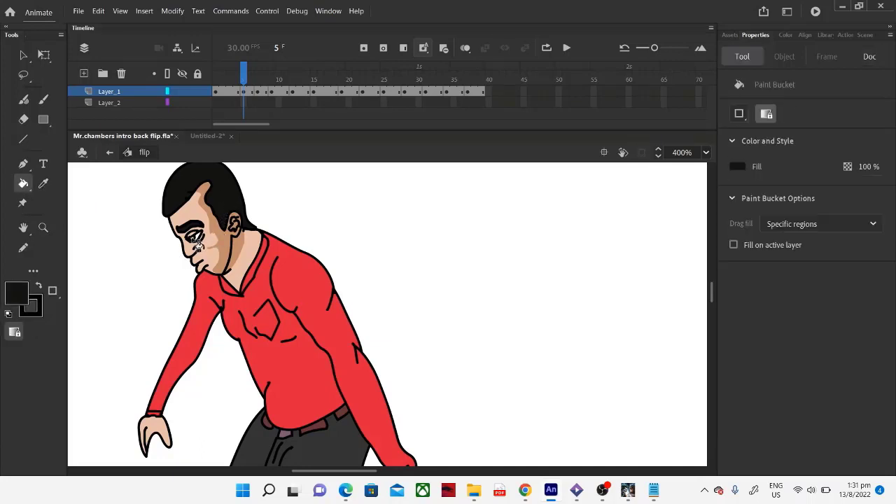
click(201, 246)
key(ctrl+z)
Step: Set the fill colour to white and fill the eye on frame 5 with it
click(16, 290)
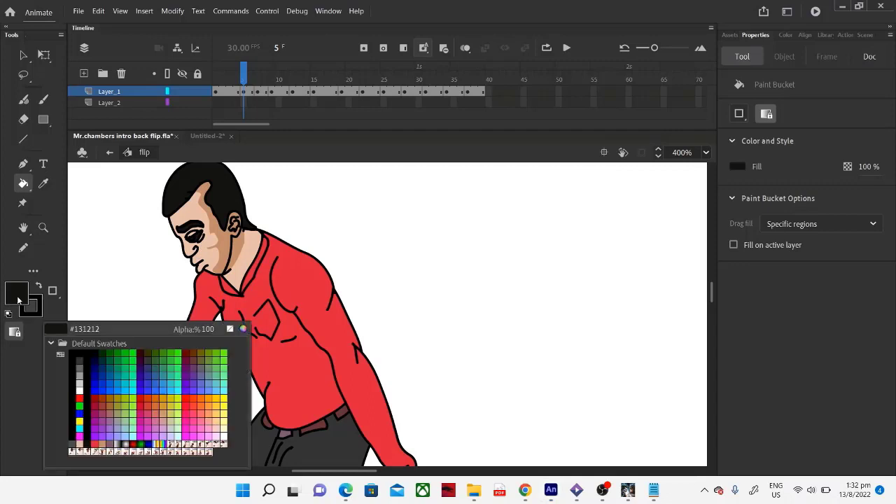
click(82, 392)
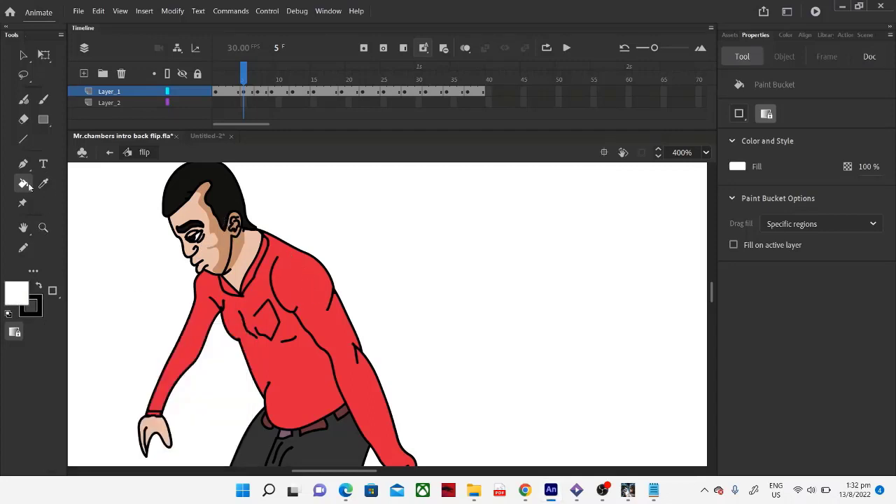
click(23, 119)
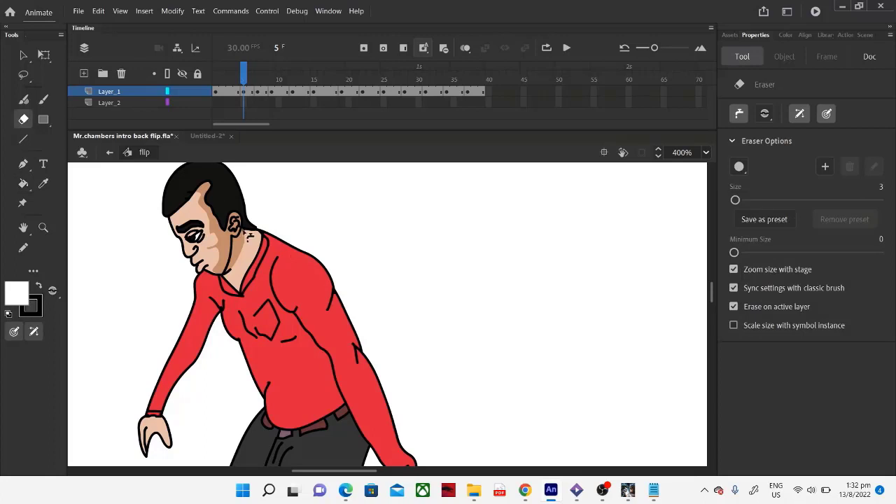
Step: Select the whole colour palette beside the figure on frame 5 and cut it
click(43, 226)
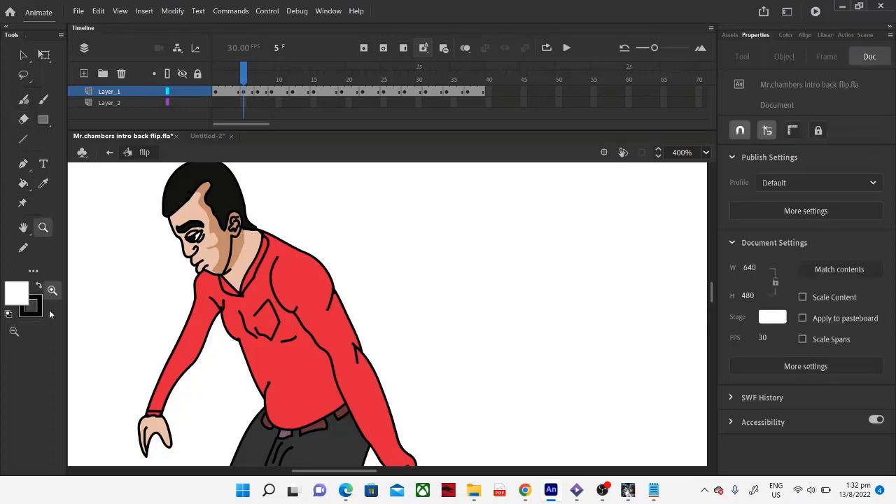
click(14, 331)
click(98, 341)
scroll(409, 364, down, 3)
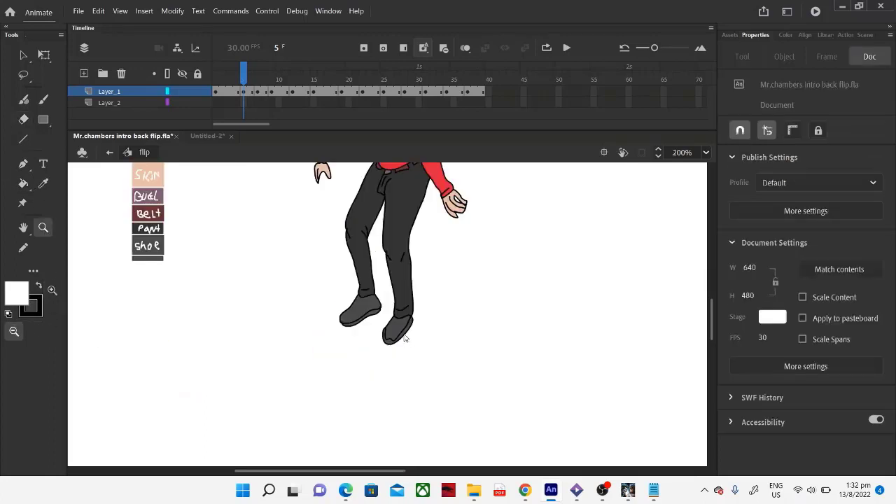
scroll(404, 339, up, 3)
click(43, 54)
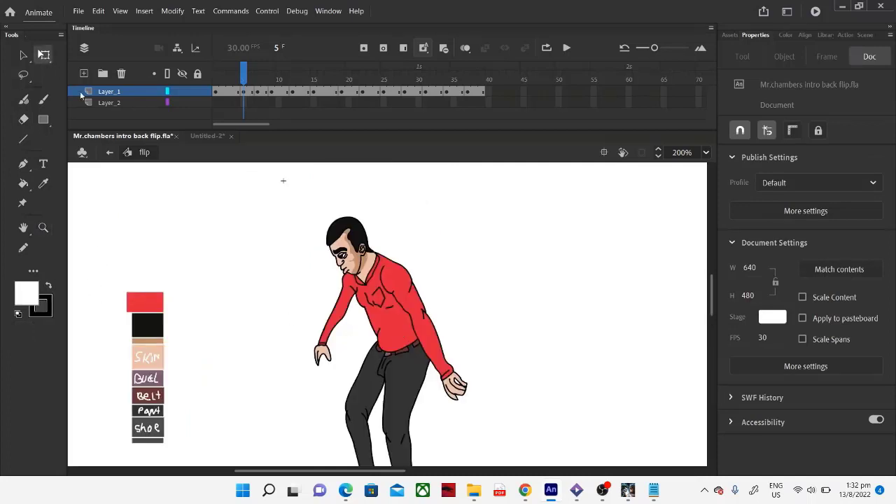
drag(97, 230, 217, 482)
right_click(147, 295)
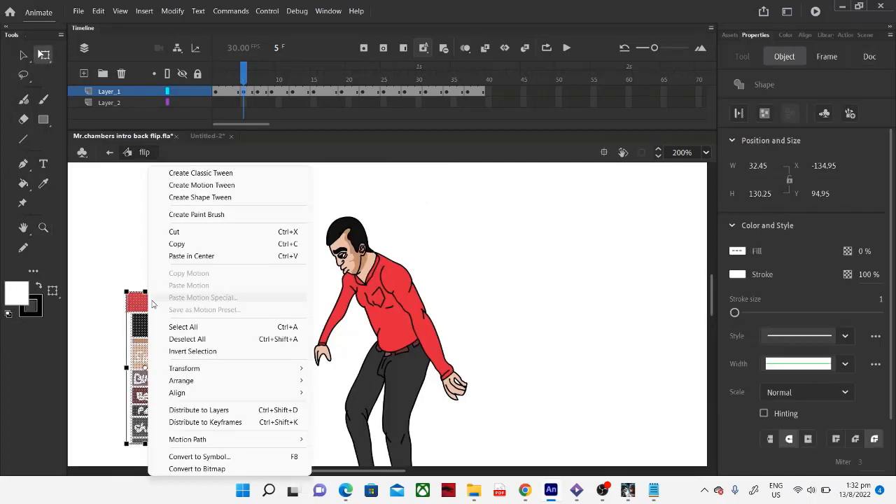
click(180, 235)
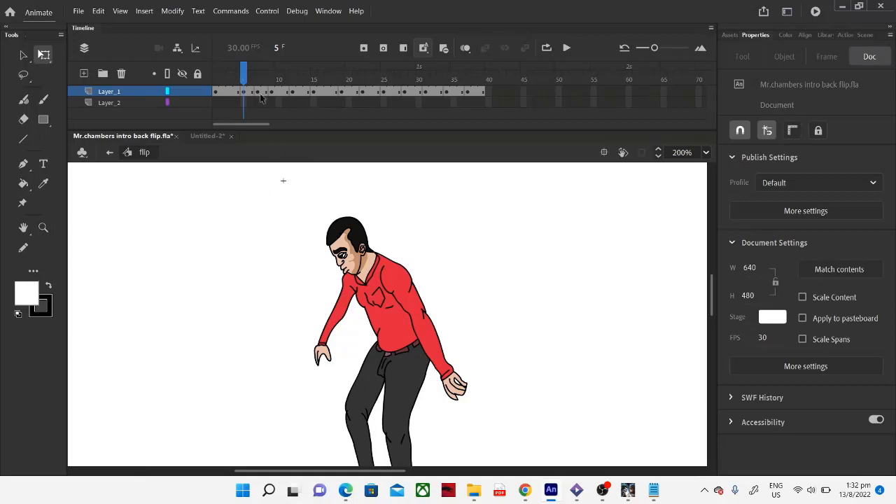
Step: Paste the colour palette into frame 7 and place it in the empty area in front of the figure
click(226, 96)
click(244, 96)
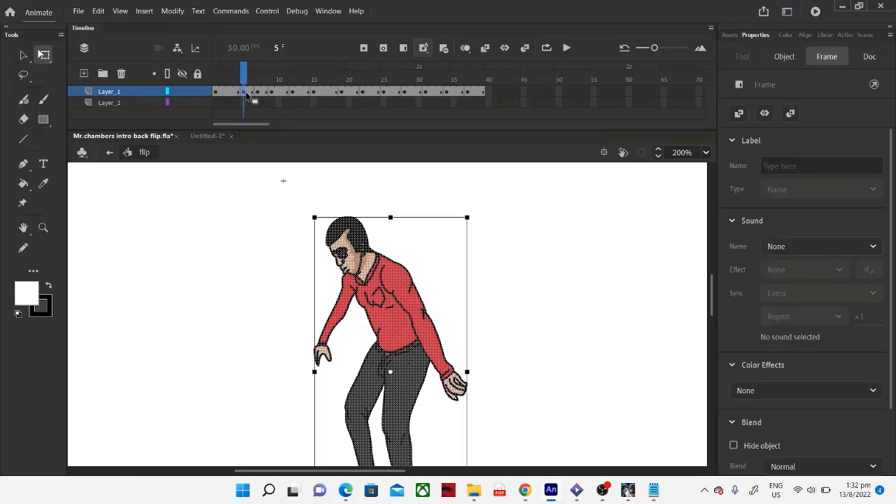
click(259, 96)
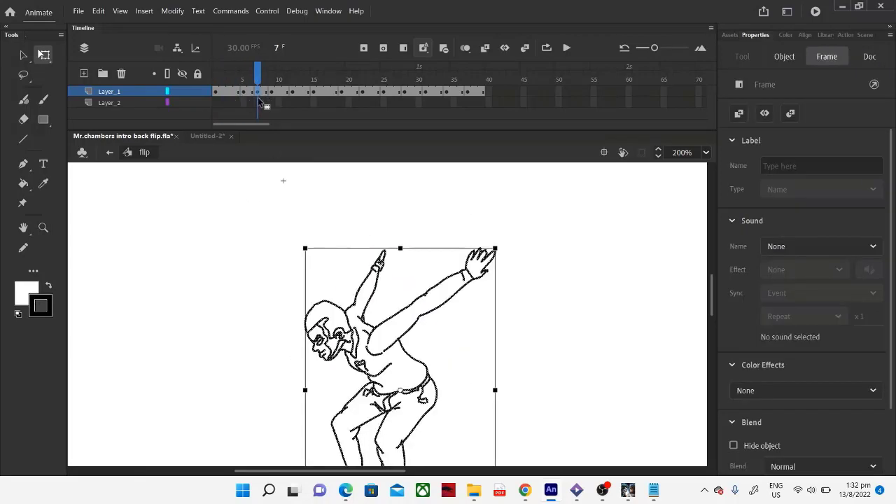
right_click(158, 260)
click(191, 291)
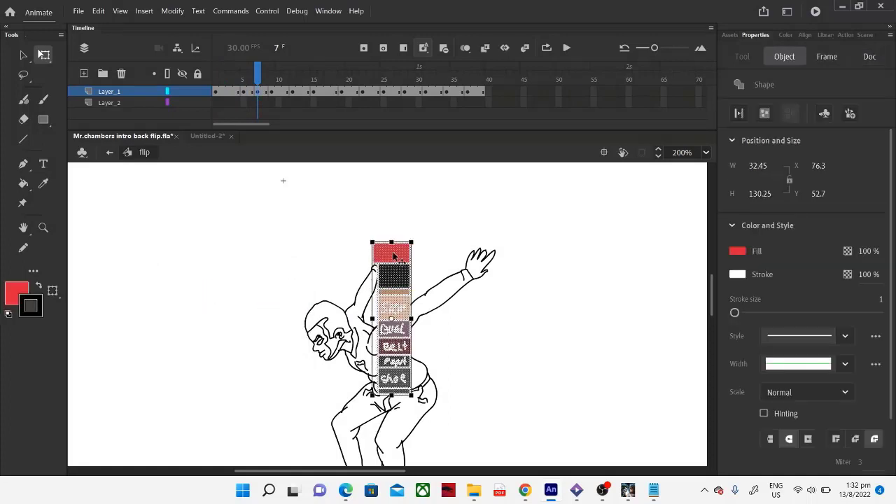
drag(394, 322, 181, 381)
click(254, 246)
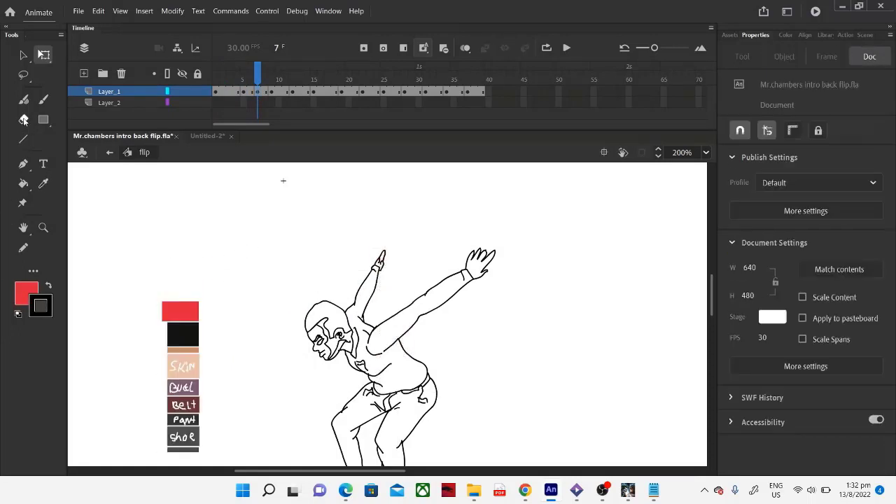
Step: Fill the face and neck of the figure on frame 7 with the palette's skin colour
click(23, 182)
scroll(394, 310, down, 3)
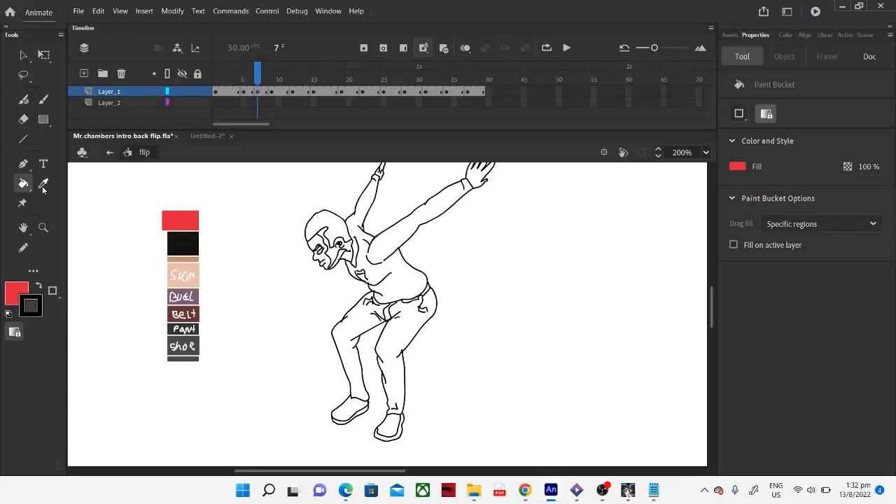
key(s)
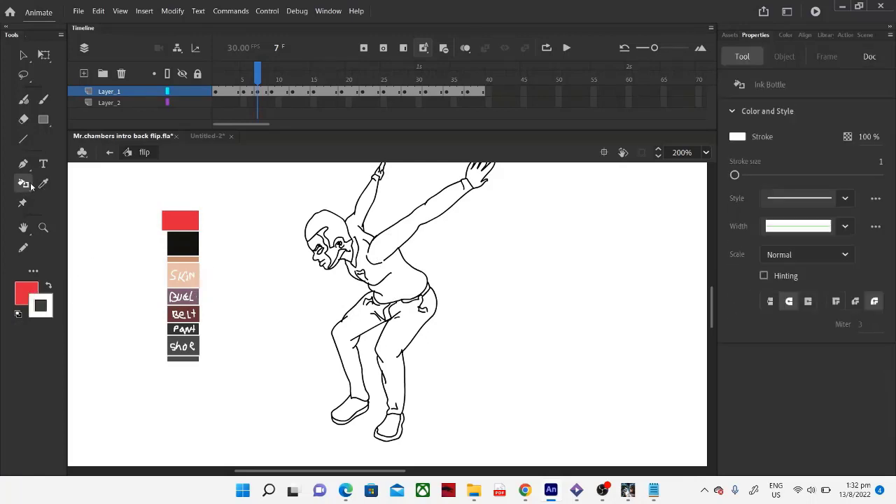
click(43, 184)
click(196, 284)
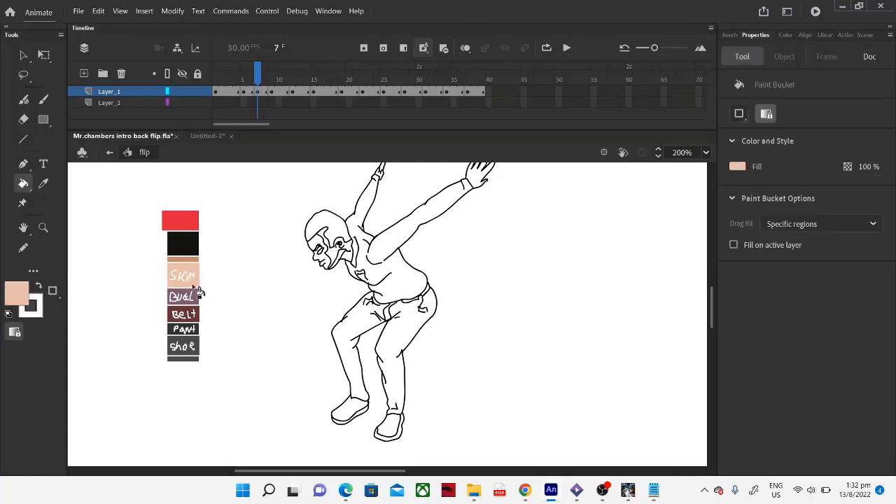
click(322, 253)
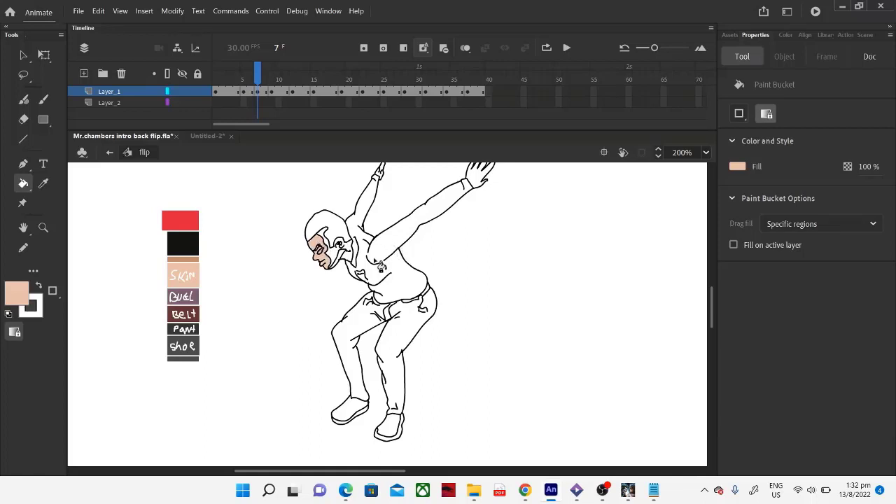
click(352, 261)
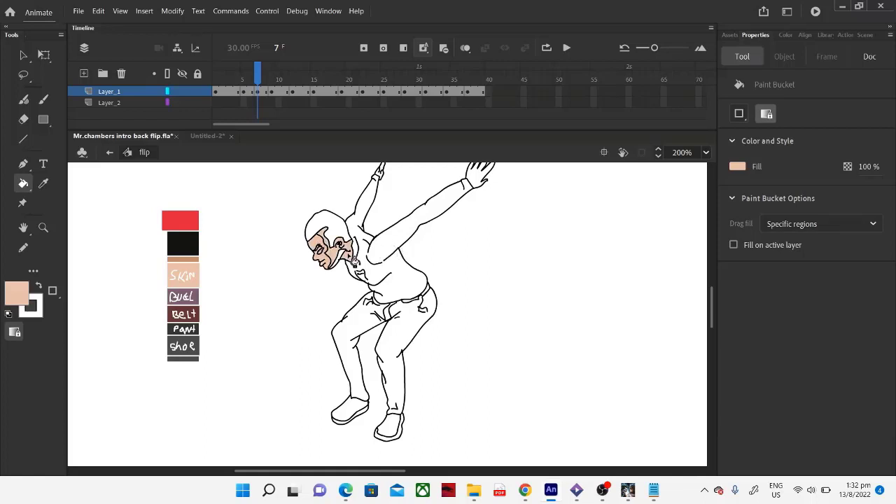
Step: Set the Pencil's stroke colour to black
click(23, 248)
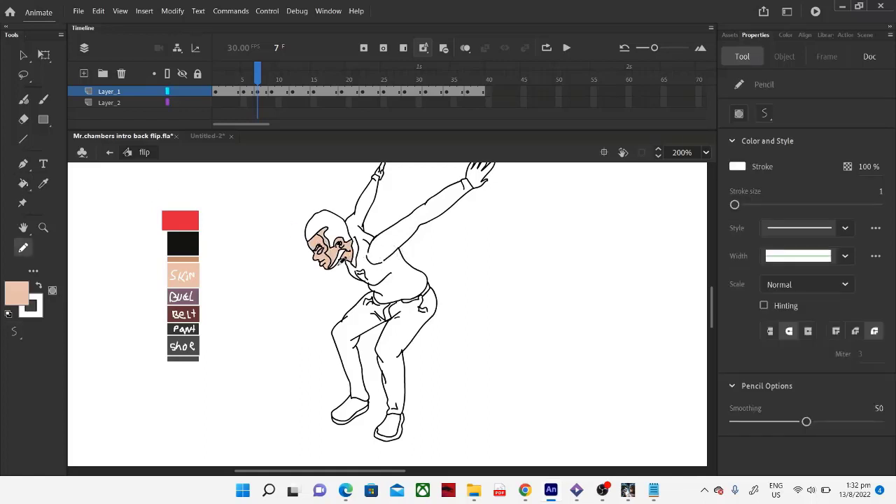
click(31, 306)
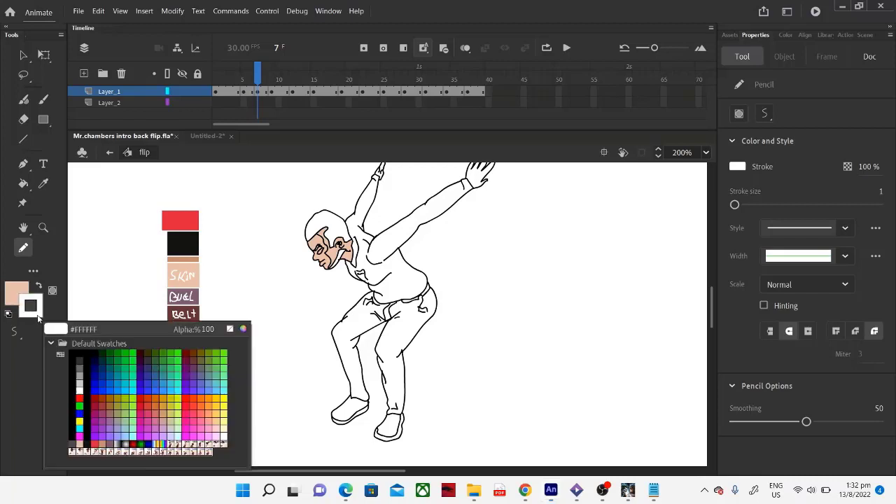
click(80, 350)
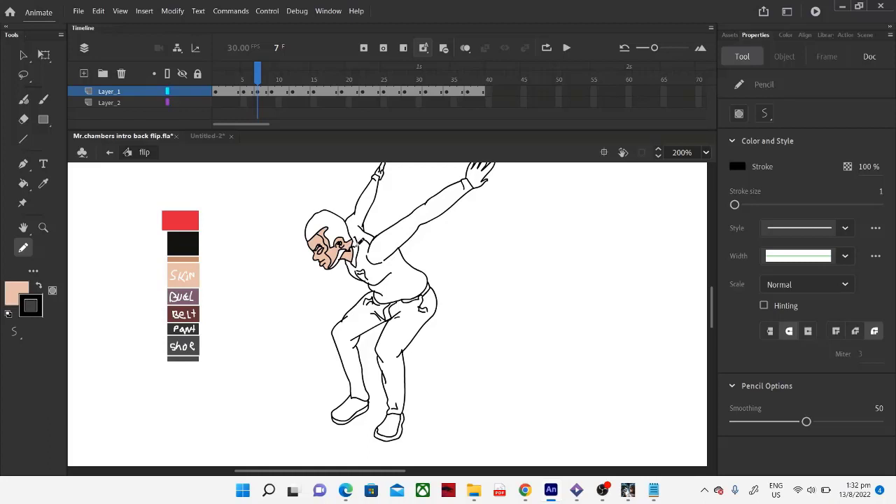
Step: Fill the hair on frame 7 with the palette's black, and sample the darker skin shade from the palette
click(43, 183)
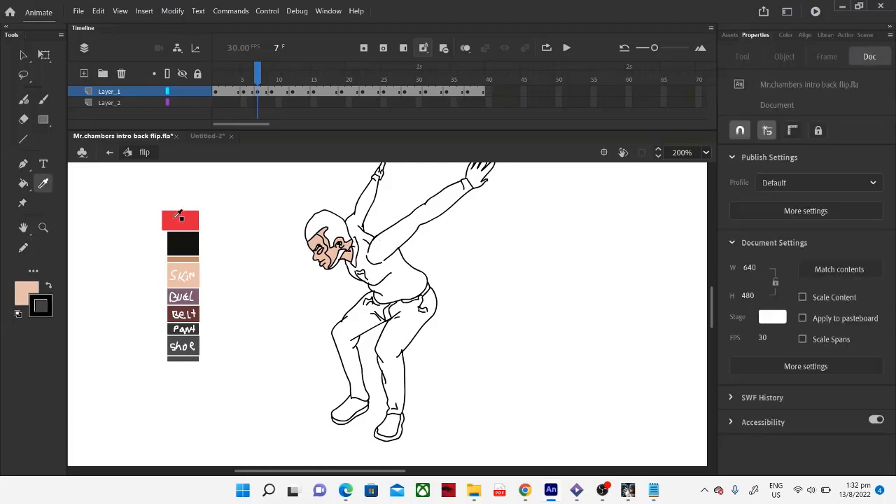
click(175, 217)
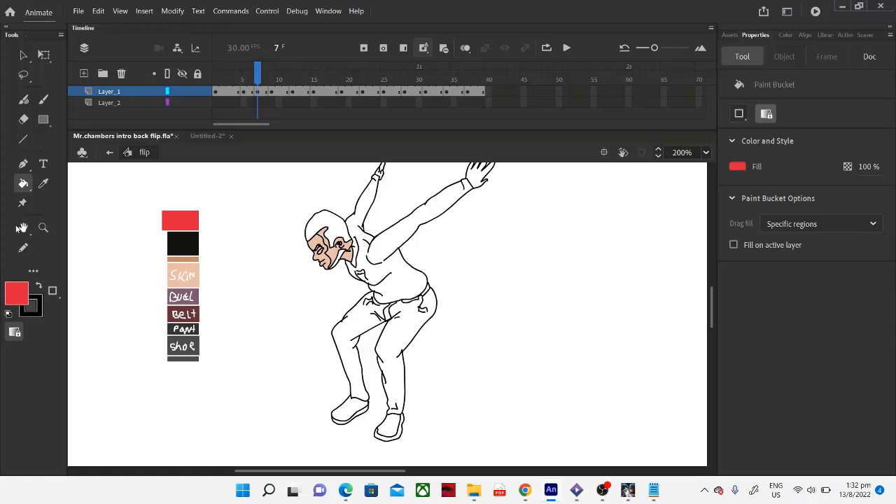
click(44, 183)
click(182, 238)
click(322, 220)
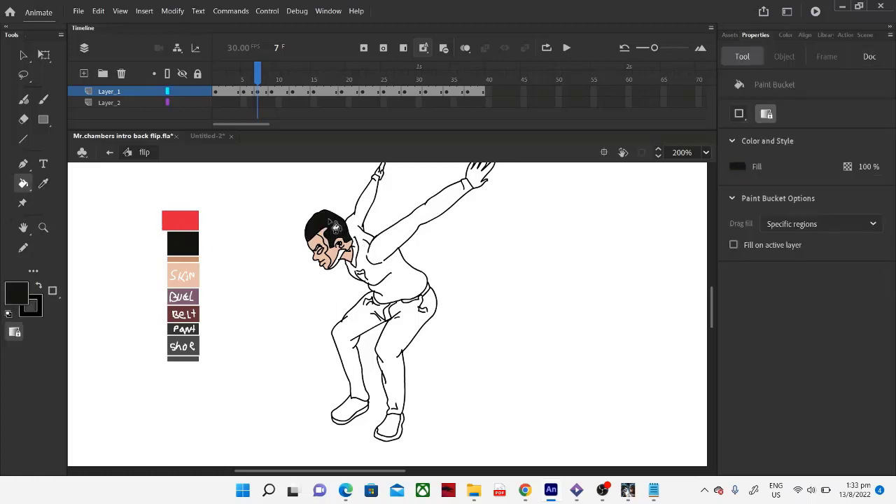
click(336, 234)
click(326, 255)
click(44, 183)
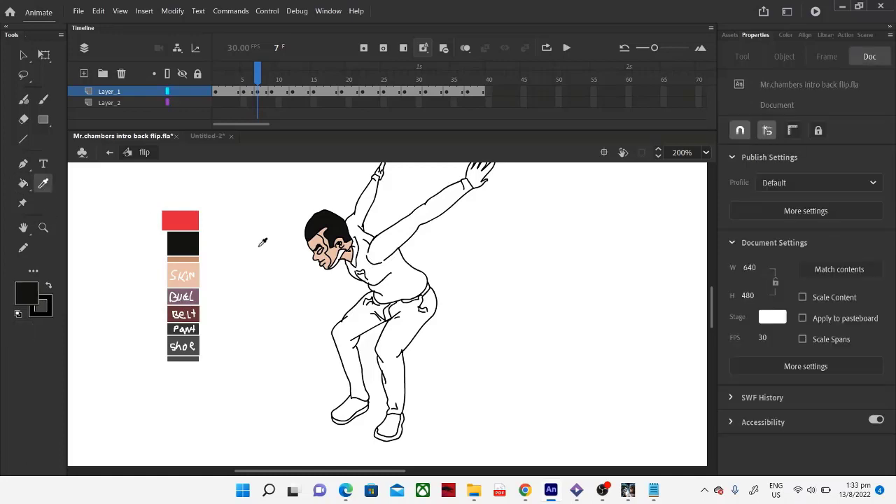
click(199, 258)
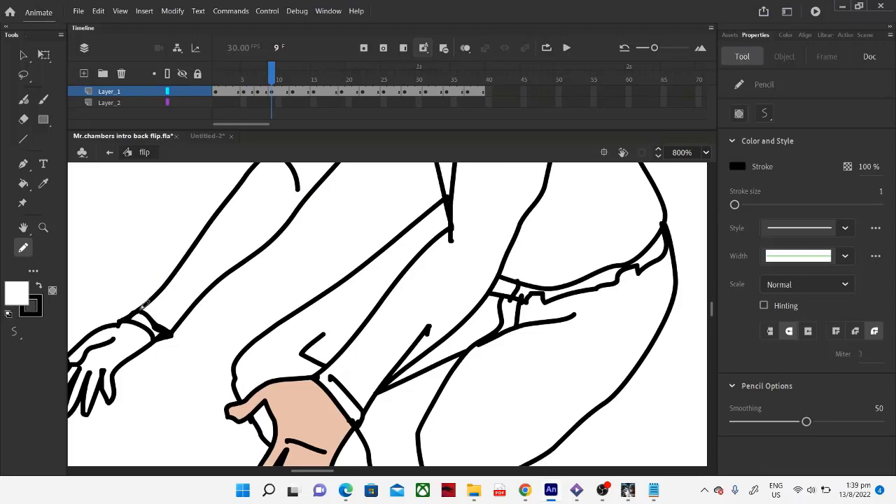
Step: Sample the skin colour from the filled front hand on frame 9 as the Paint Bucket fill
scroll(574, 316, up, 10)
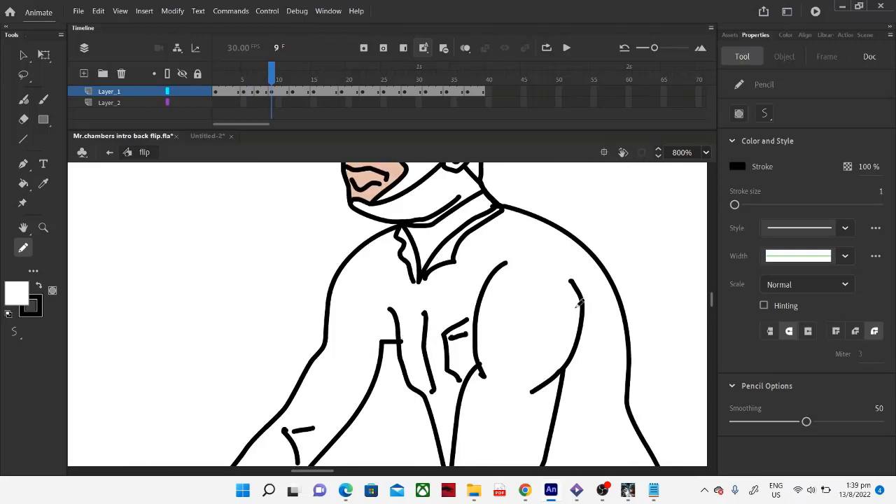
scroll(578, 304, down, 10)
scroll(454, 333, down, 5)
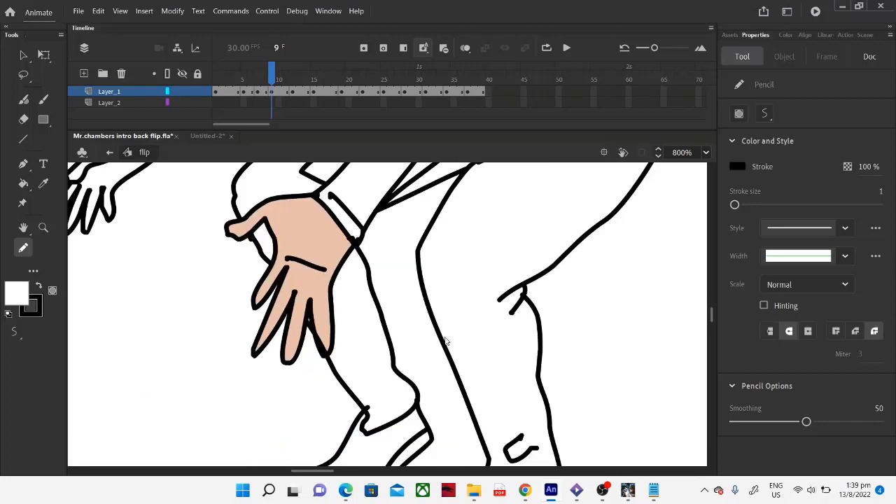
click(43, 228)
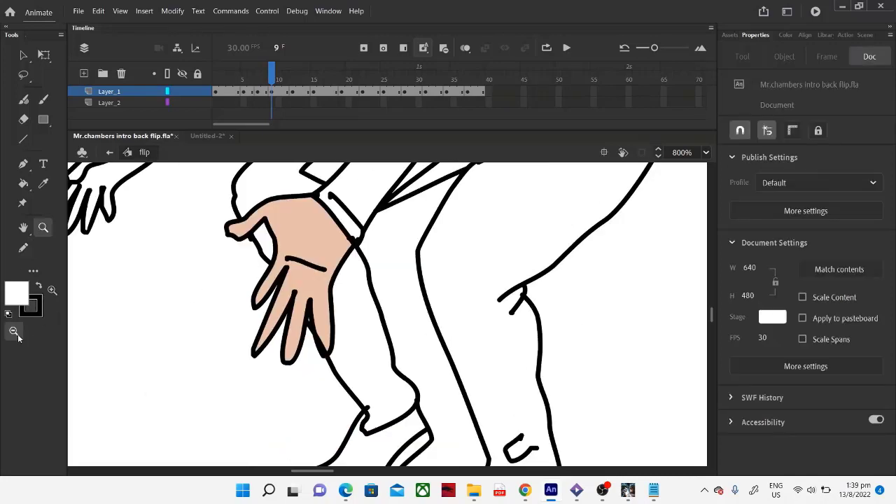
alt+click(373, 338)
alt+click(394, 311)
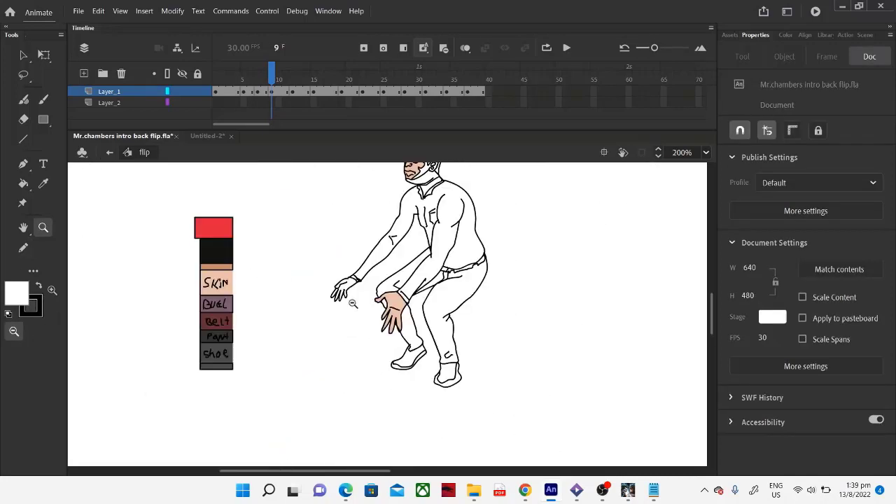
click(43, 183)
click(384, 305)
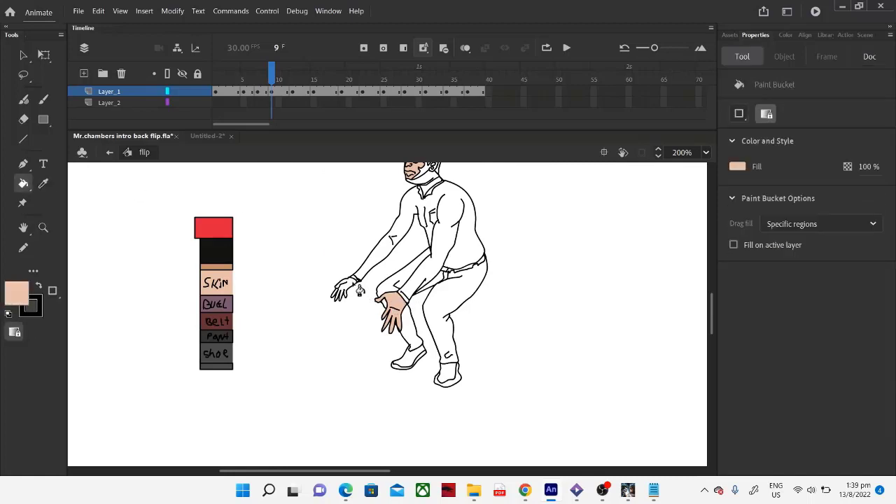
Step: Retrace the upper outline of the unfilled hand on frame 9 with the Pencil, from the thumb to the wrist cuff
click(43, 228)
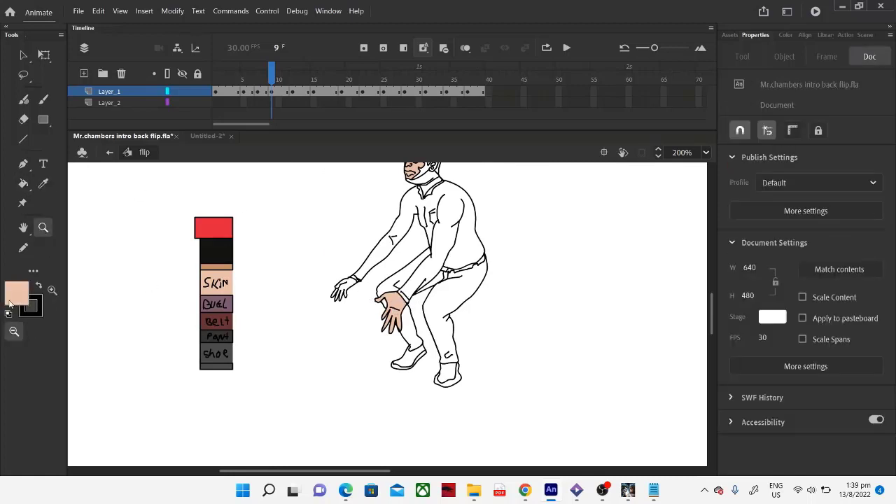
click(52, 290)
click(382, 305)
click(373, 303)
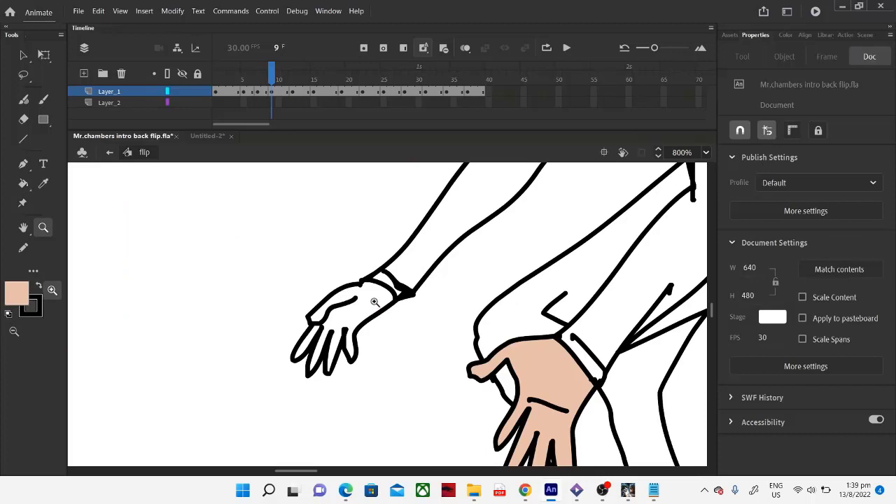
click(375, 302)
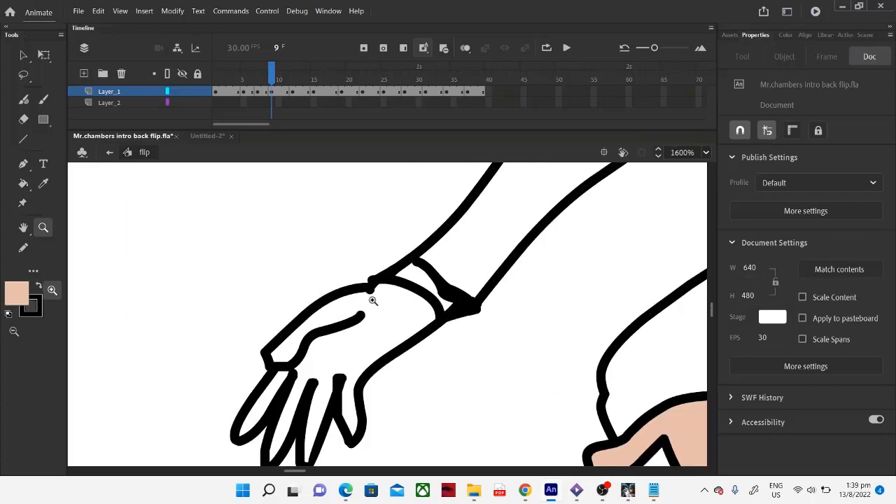
click(23, 249)
mouse_move(274, 357)
mouse_down()
mouse_move(323, 302)
mouse_move(385, 273)
mouse_up()
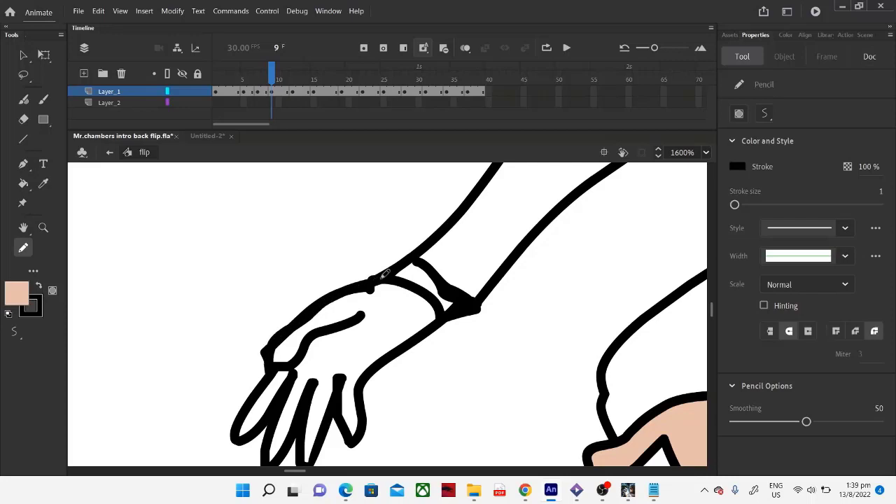
Step: Fill the retraced back hand on frame 9 with the sampled light skin colour using the Paint Bucket
click(23, 184)
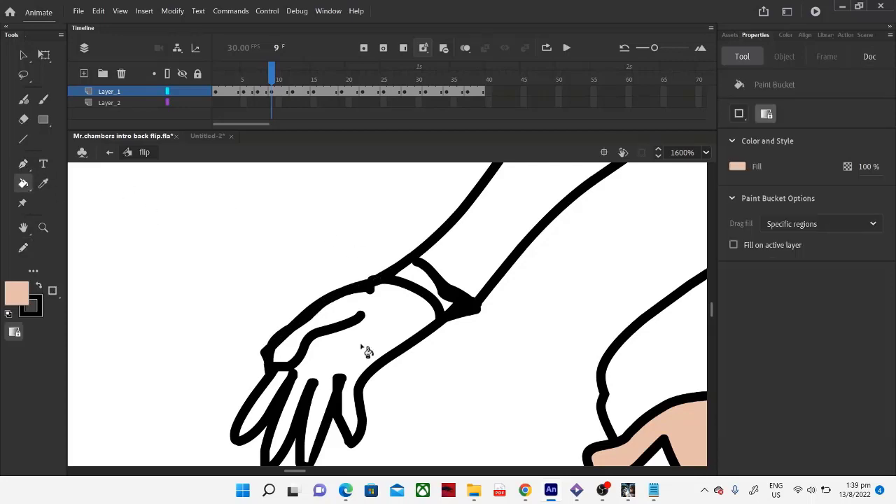
click(362, 352)
click(43, 227)
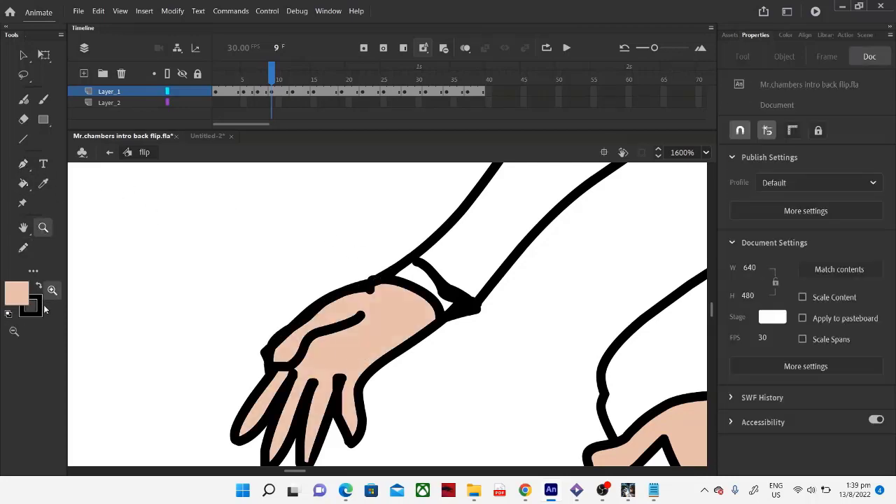
click(14, 331)
click(495, 346)
click(491, 342)
click(466, 336)
scroll(392, 324, up, 3)
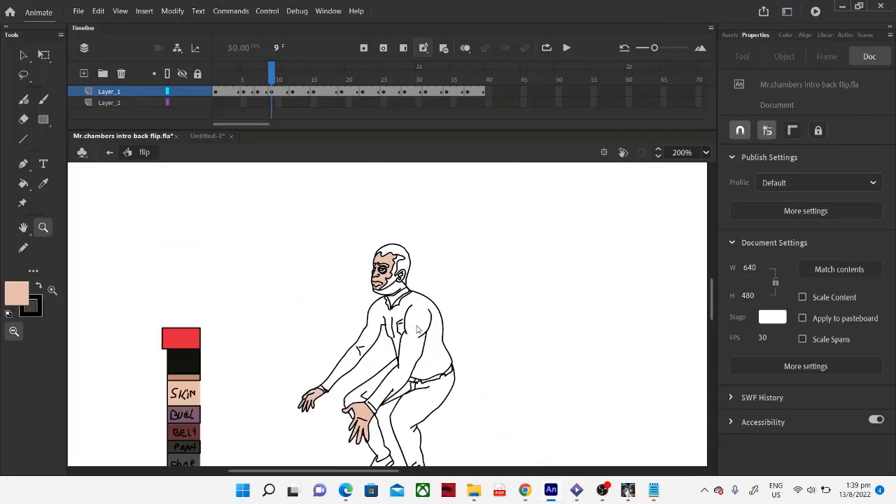
scroll(417, 329, down, 3)
Step: Try to sample the narrow darker skin swatch between the black and SKIN swatches of the palette
click(43, 182)
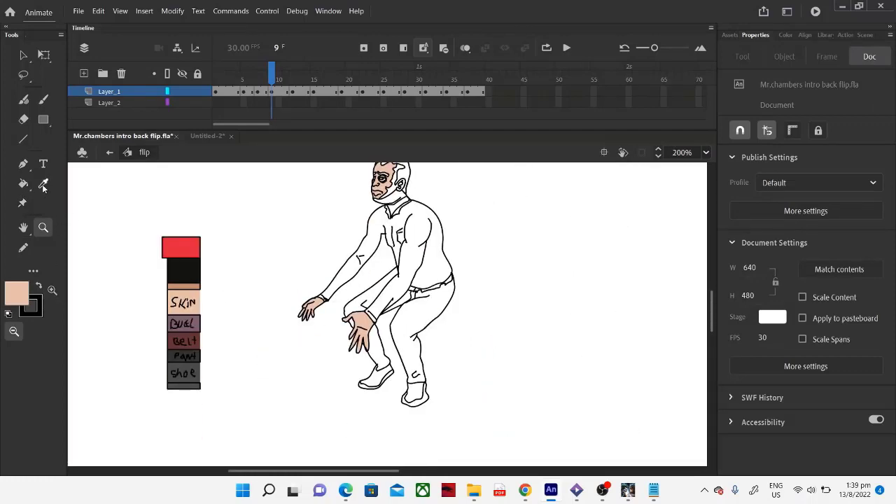
click(188, 283)
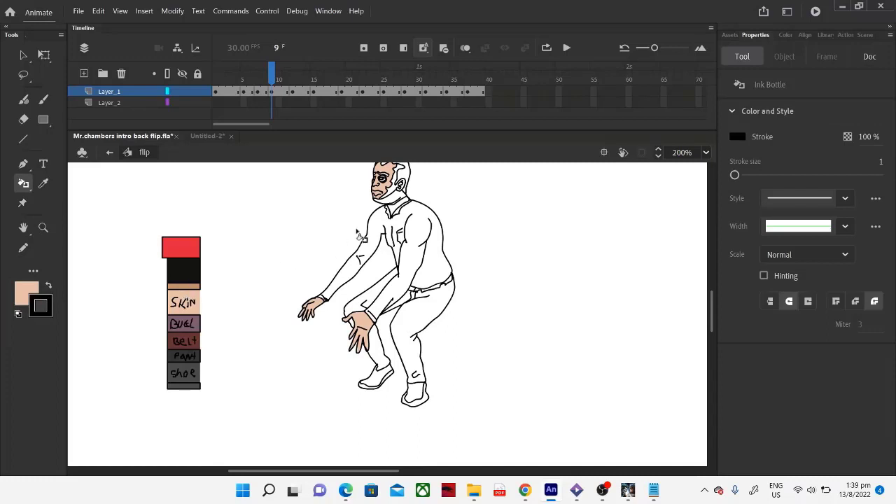
click(43, 183)
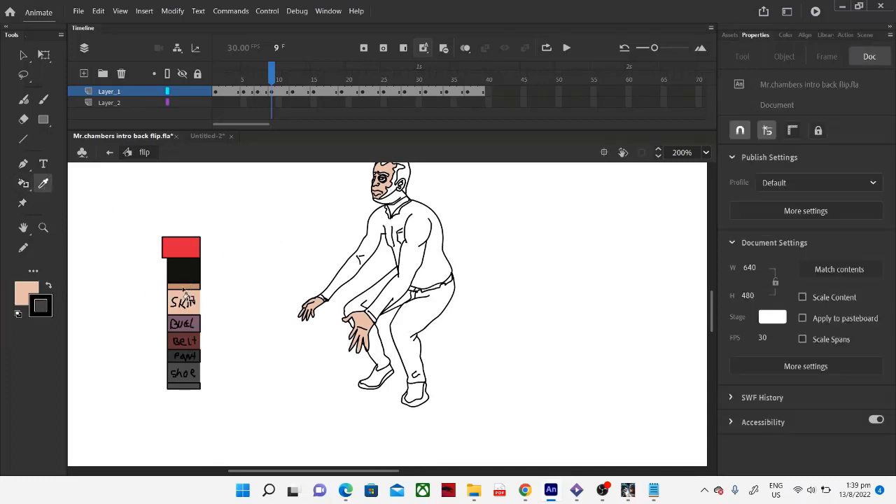
click(188, 287)
Step: Sample the palette's darker skin swatch and fill the shaded side of the face and the ear on frame 9
key(z)
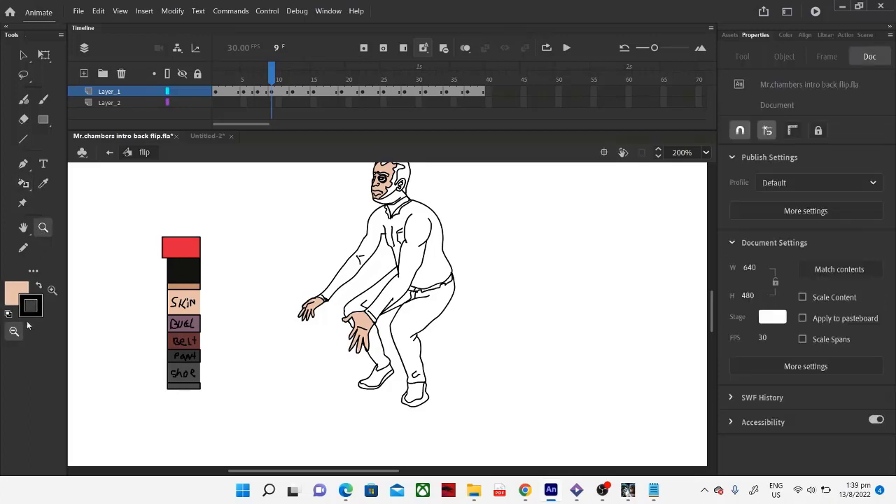
click(52, 289)
click(198, 298)
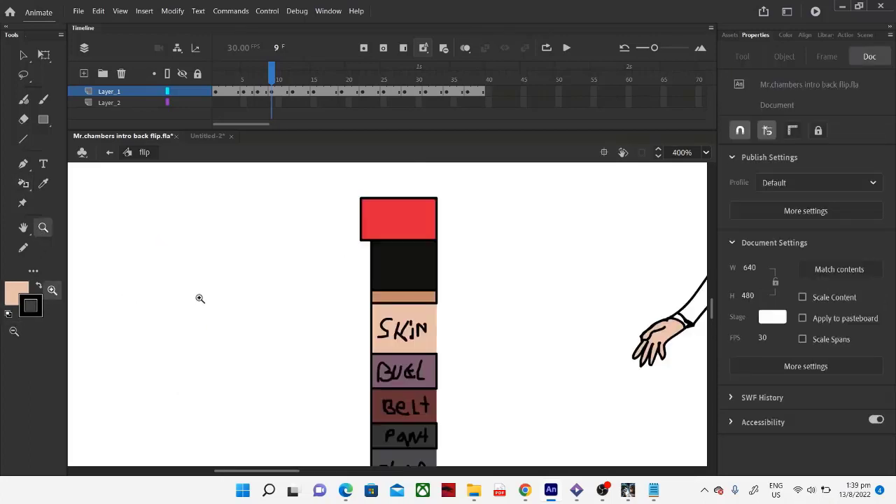
click(41, 185)
click(397, 297)
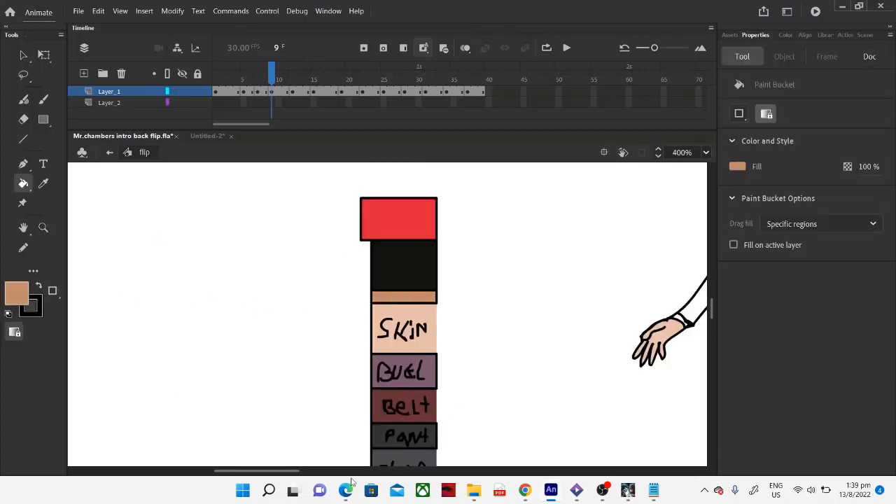
drag(270, 471, 336, 470)
scroll(342, 359, up, 5)
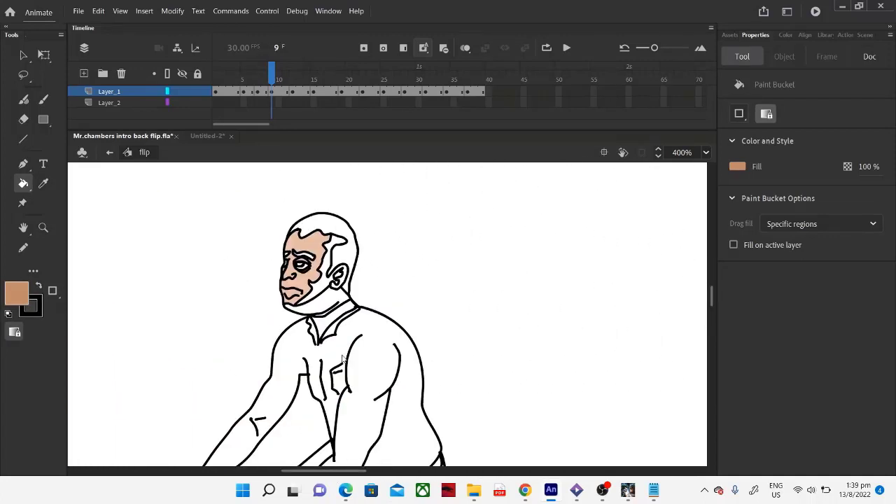
click(325, 297)
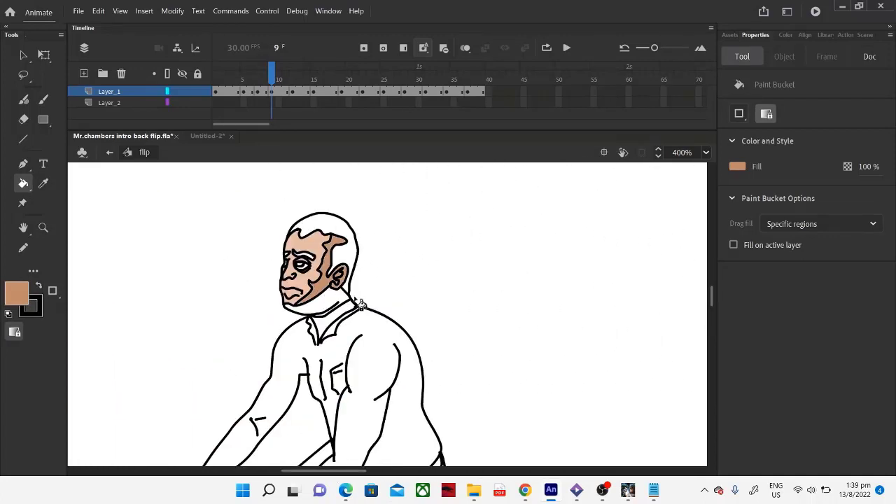
Step: Sample the light skin colour from the face and fill the neck on frame 9 with it
click(42, 183)
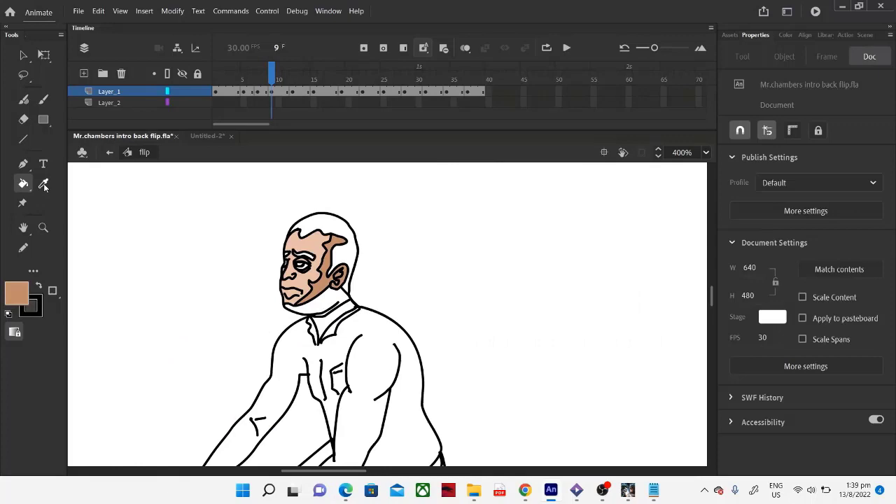
click(321, 248)
scroll(336, 329, down, 5)
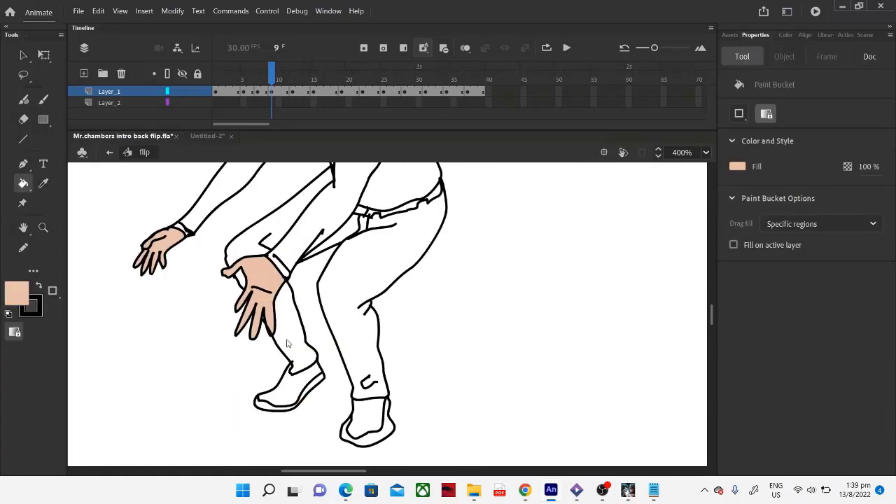
scroll(286, 344, up, 5)
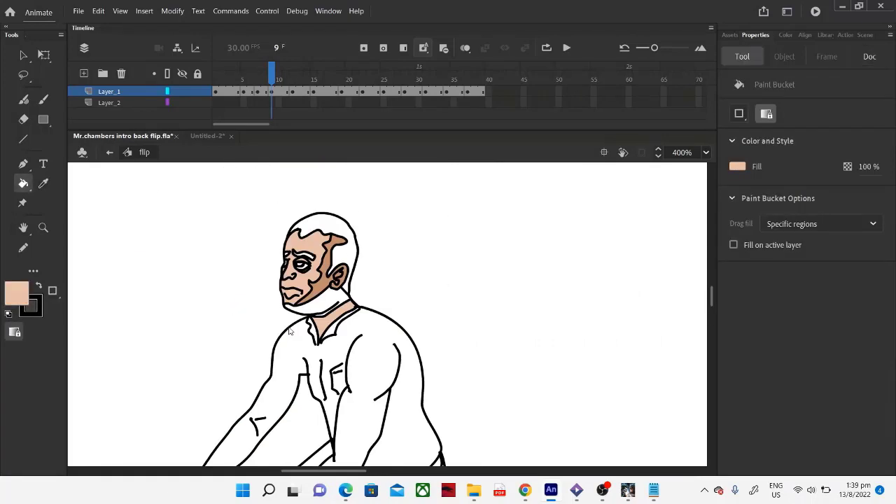
Step: Sample the darkest brown shadow shade from under the jaw of the coloured figure on frame 7
click(258, 93)
click(171, 119)
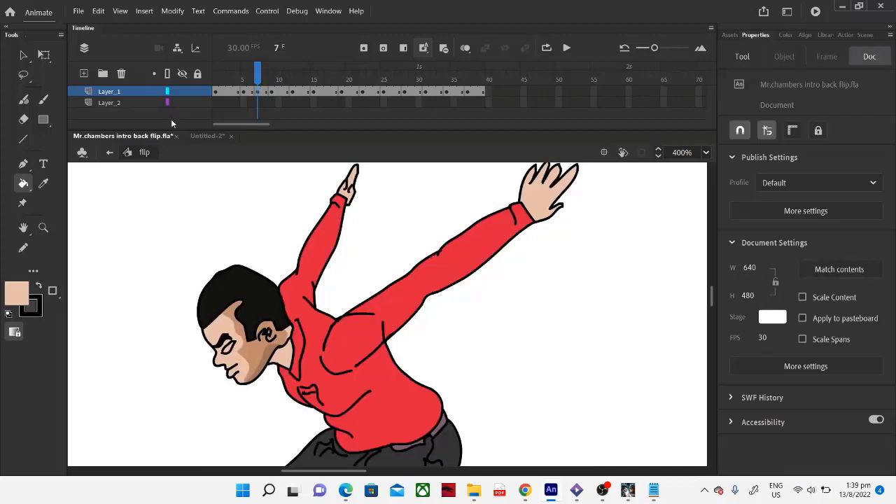
click(42, 183)
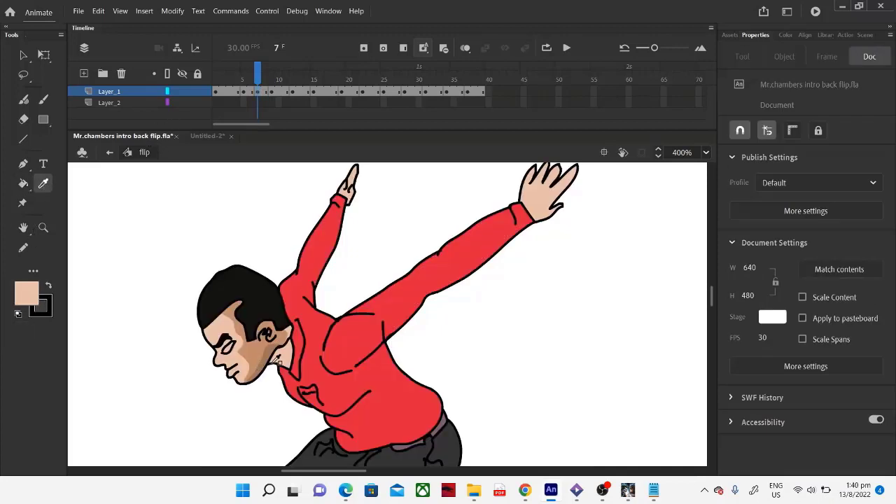
click(271, 350)
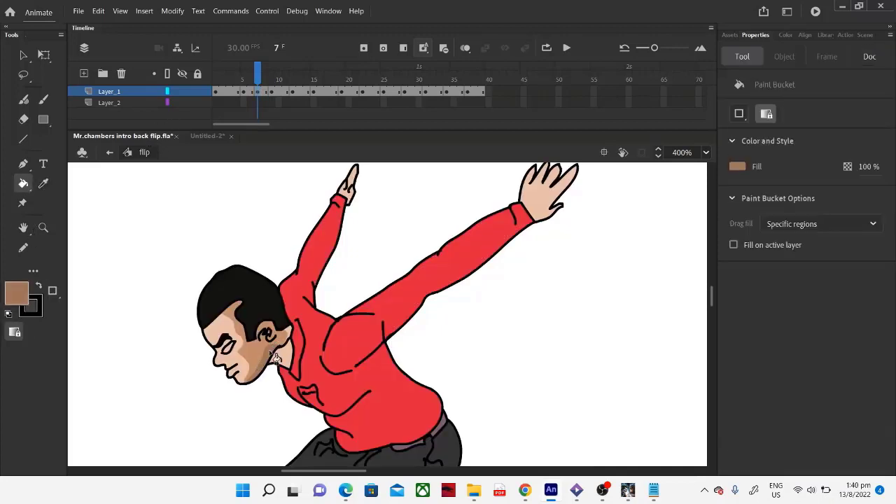
Step: On frame 9, draw a swatch rectangle in the sampled brown above the red swatch and fill the shadow area under the jaw with that brown
click(271, 98)
drag(357, 475, 311, 475)
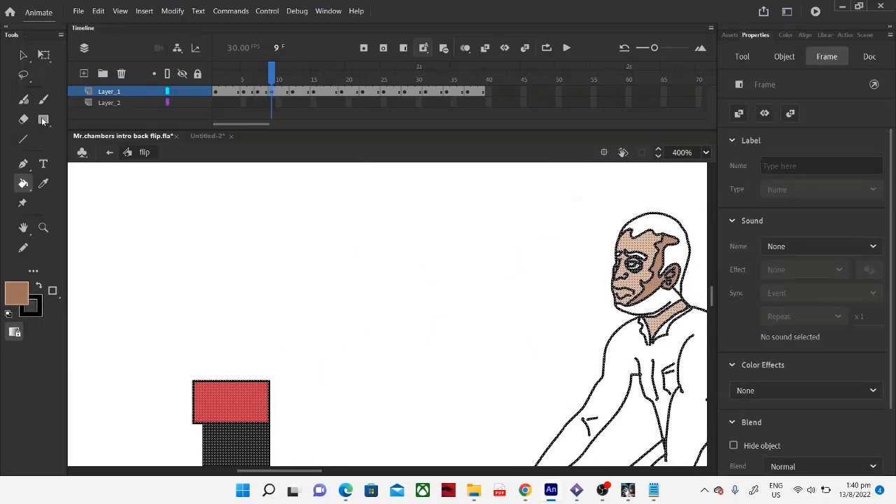
click(42, 120)
drag(261, 389, 280, 391)
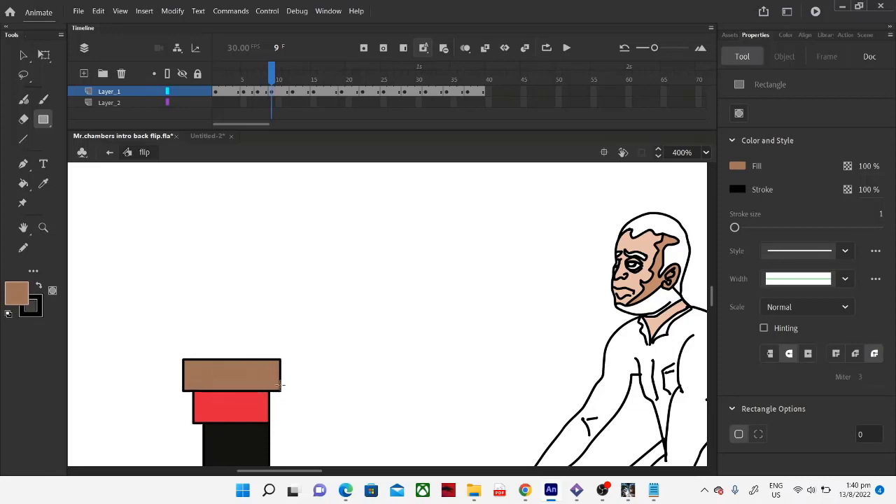
key(k)
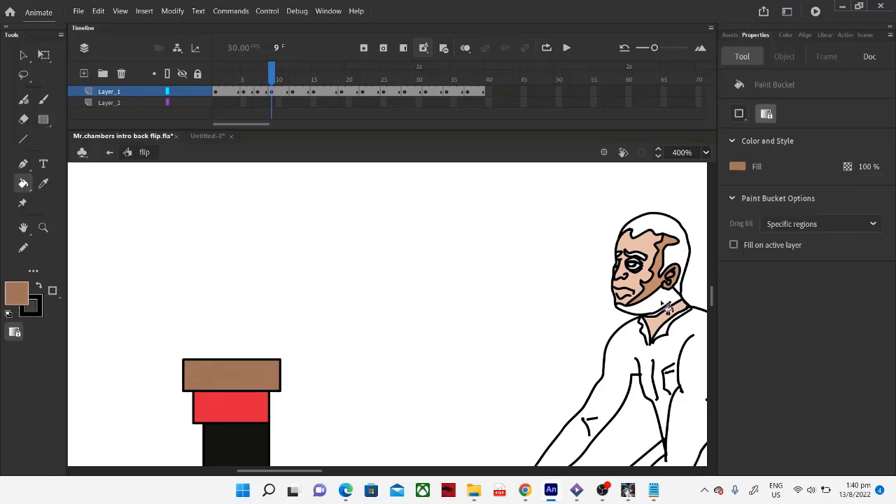
click(662, 306)
Step: Retrace the line from the earlobe to the nape on frame 9 with the black Pencil
click(43, 227)
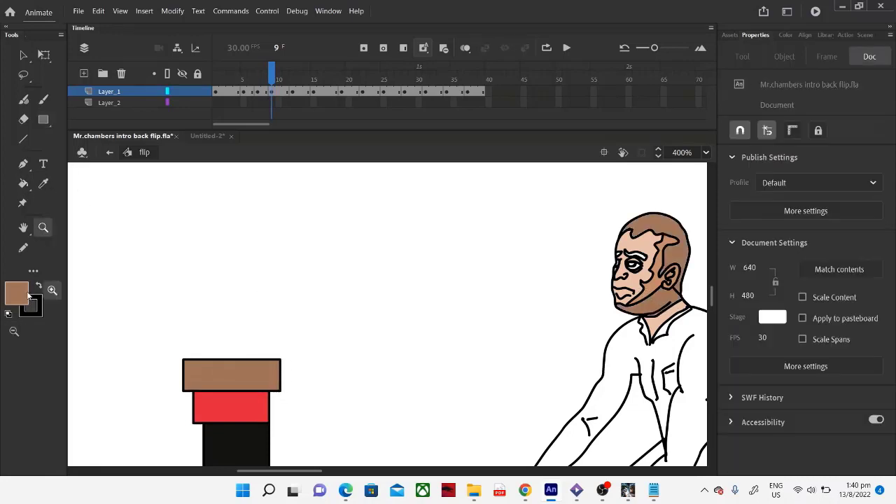
click(651, 313)
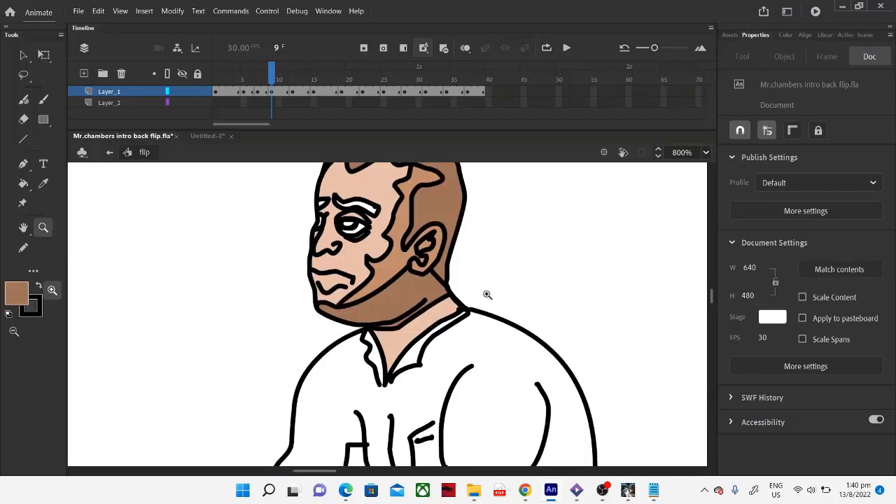
click(452, 278)
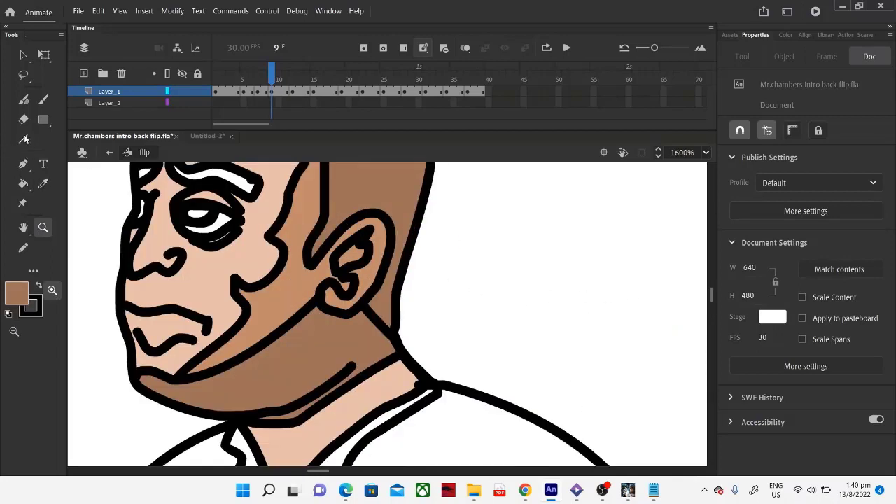
click(24, 247)
drag(363, 305, 387, 323)
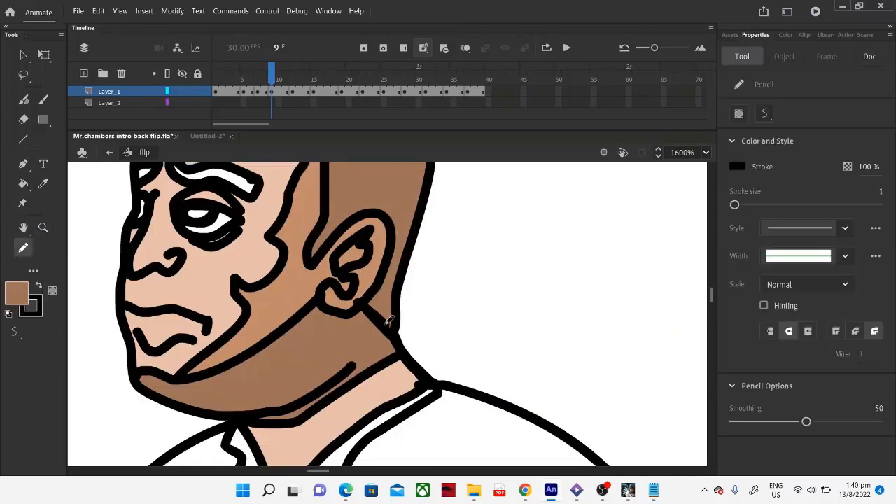
scroll(399, 330, up, 5)
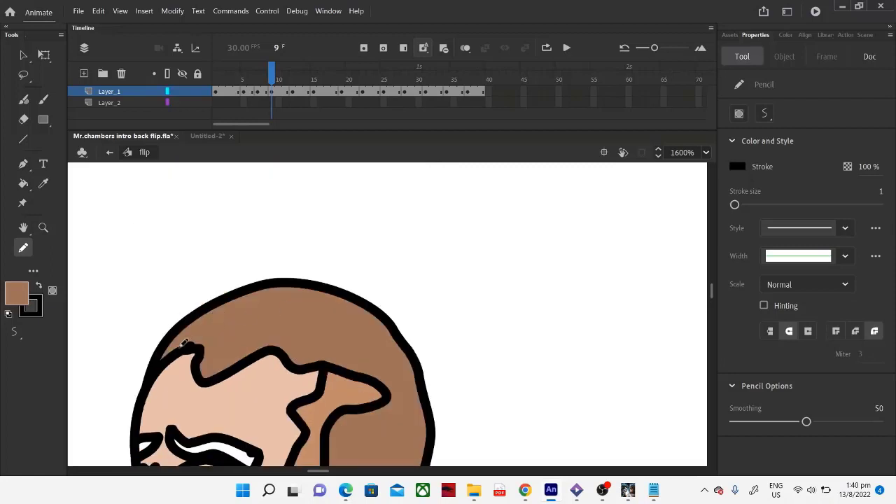
Step: Erase the black shading boundary lines along the face, jaw and neck on frame 9 using the Eraser's faucet mode
scroll(163, 328, down, 3)
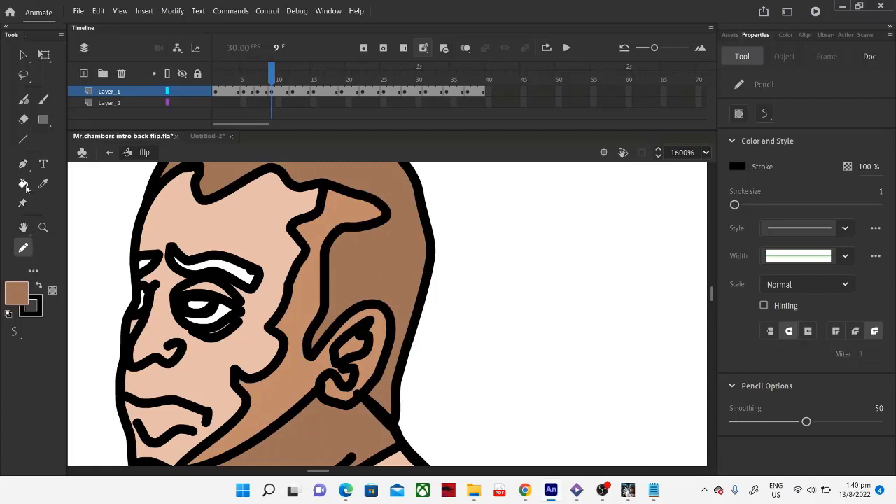
click(23, 120)
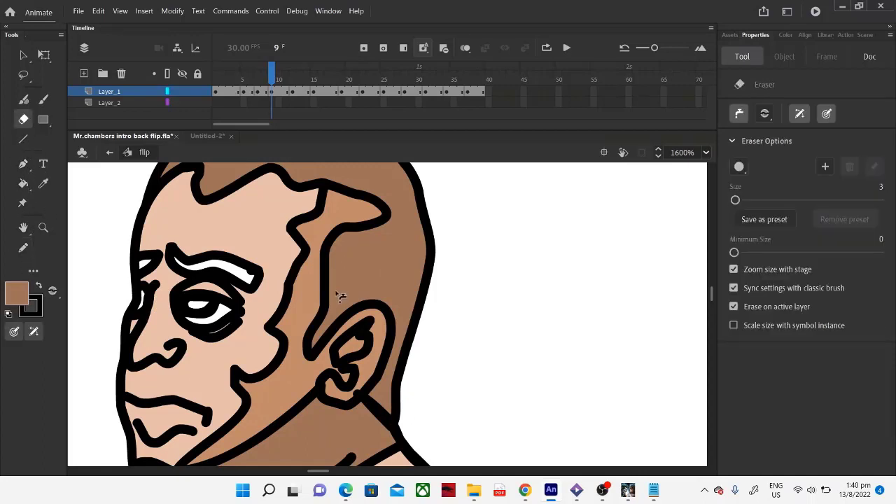
click(294, 289)
scroll(335, 378, down, 4)
scroll(376, 324, up, 3)
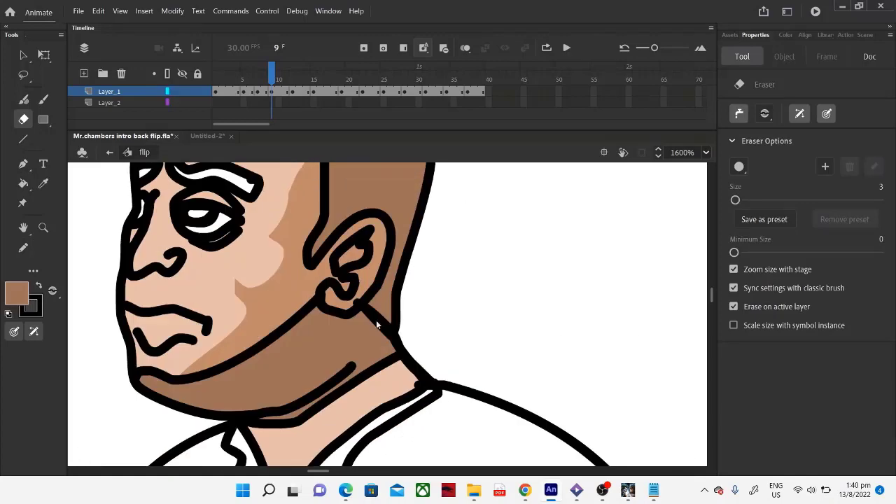
click(383, 374)
click(252, 355)
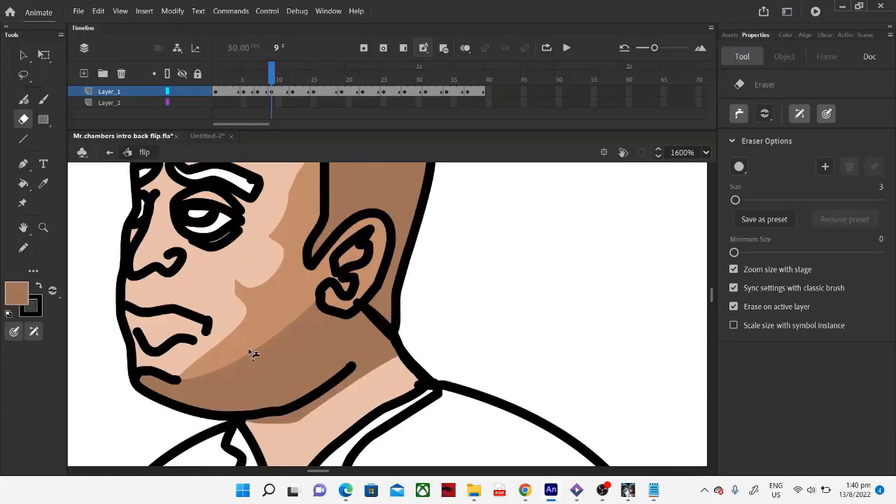
Step: Set the fill colour to white and apply it to the eye on frame 9 with the Paint Bucket
scroll(273, 350, up, 3)
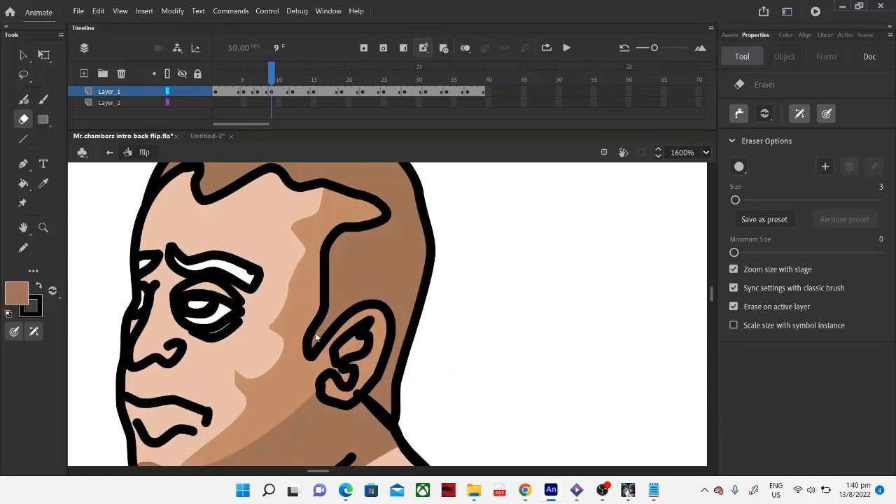
click(23, 298)
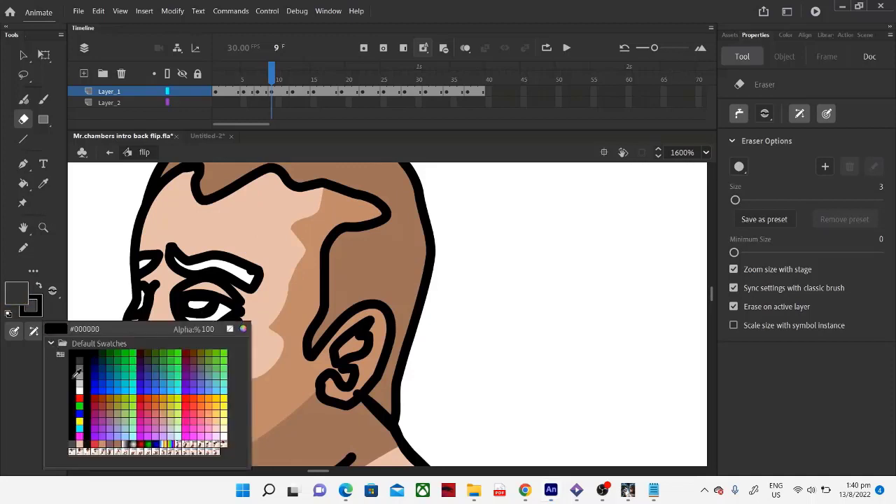
click(85, 386)
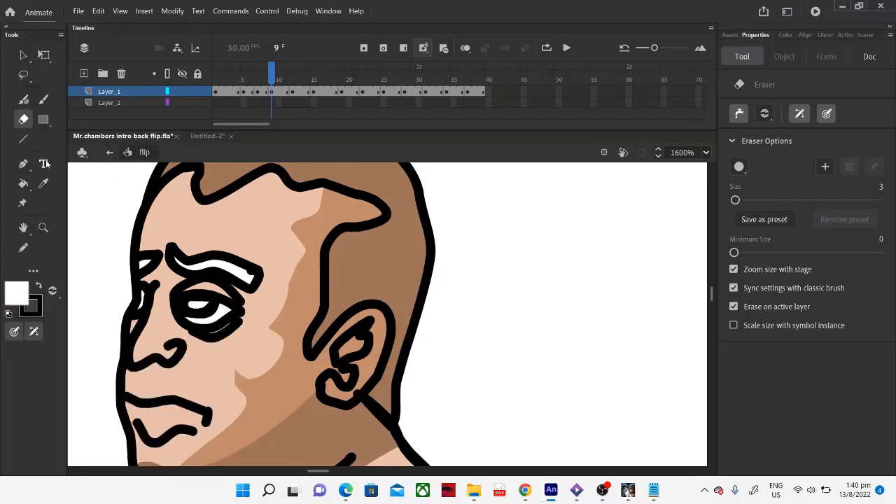
click(23, 183)
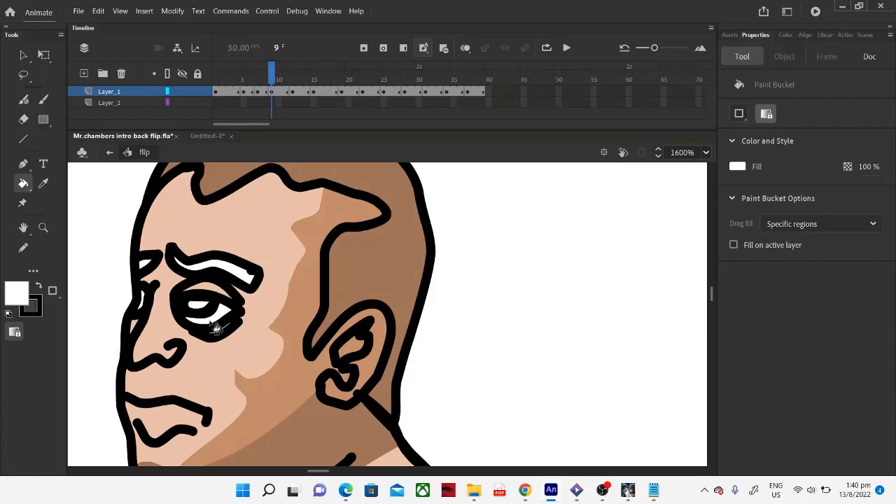
click(215, 327)
click(42, 229)
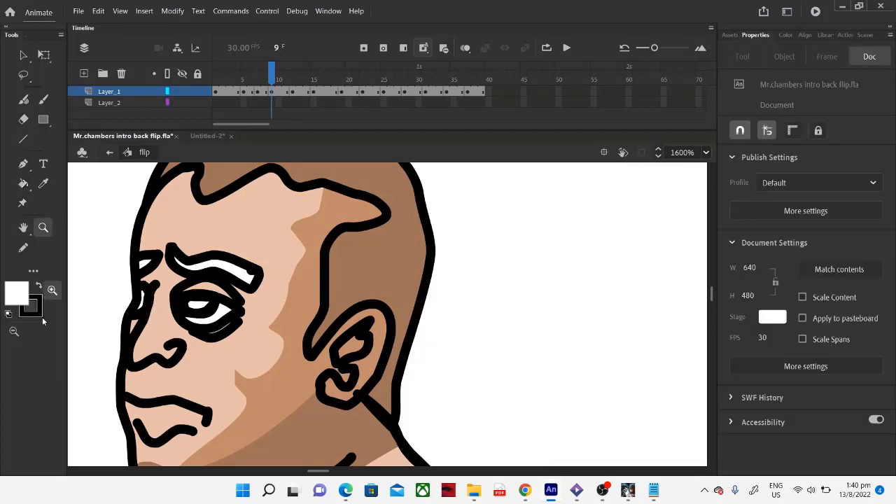
click(14, 331)
click(272, 376)
click(306, 383)
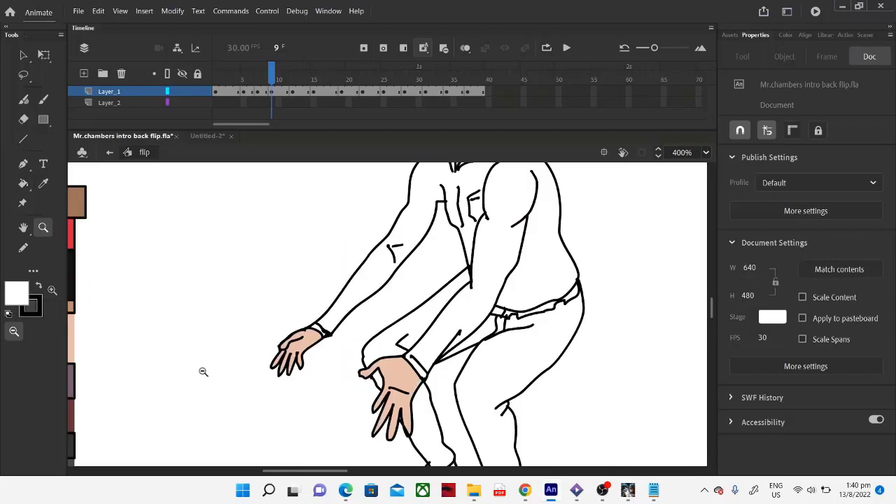
Step: Sample the black palette swatch and fill the eyebrow, the area around the eye and the hair on frame 9
drag(343, 465, 323, 465)
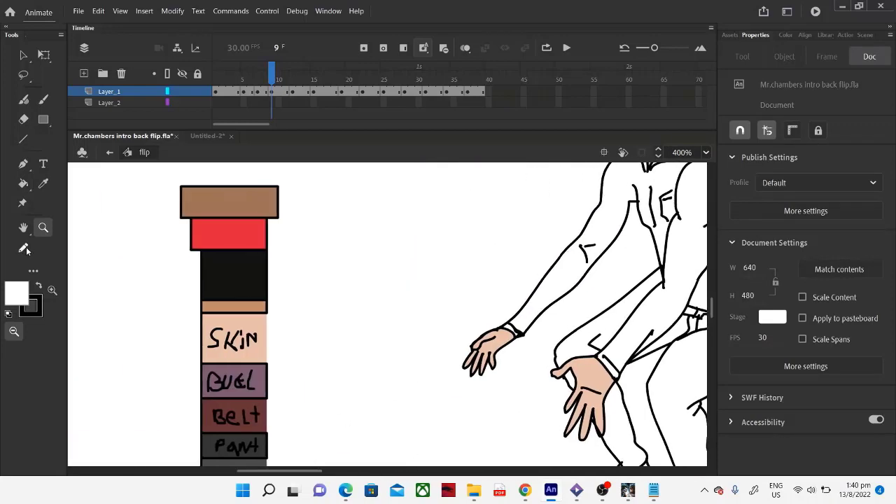
click(43, 184)
click(230, 263)
scroll(230, 262, up, 5)
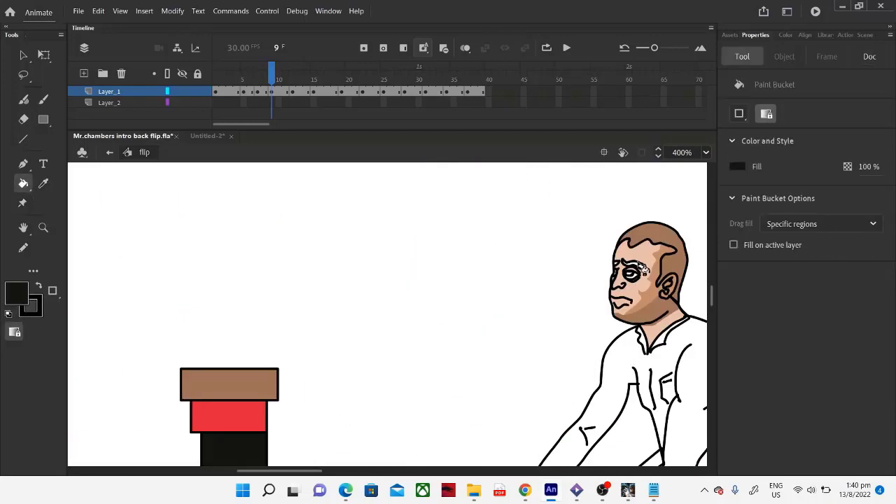
click(640, 270)
click(636, 280)
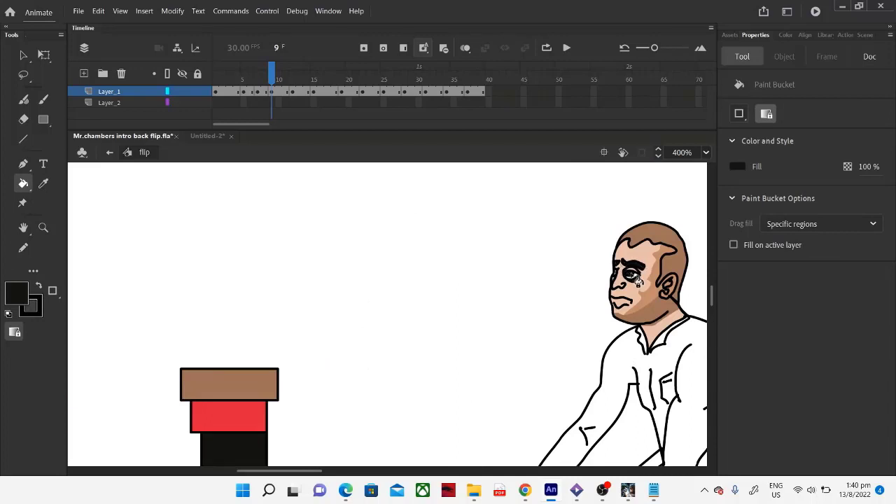
click(660, 234)
Step: Sample the red palette swatch and draw a black Pencil line diagonally across the sleeves and torso to split the shirt on frame 9
scroll(604, 361, down, 3)
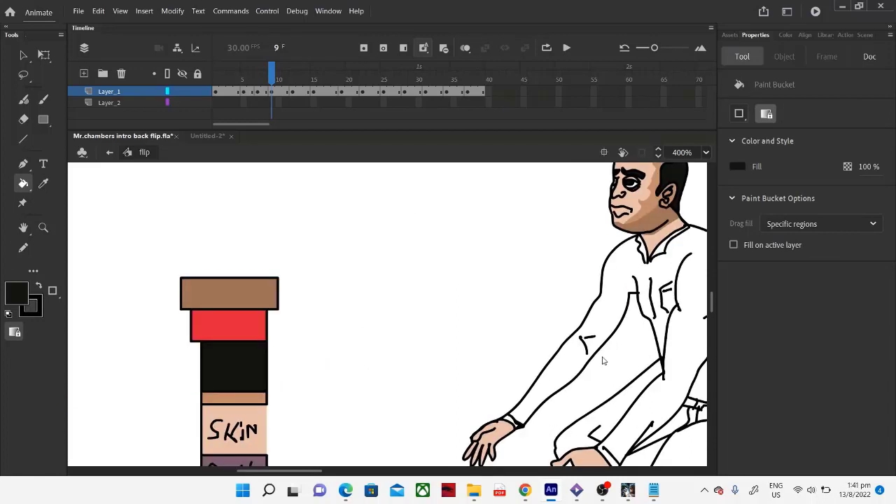
click(44, 185)
click(216, 327)
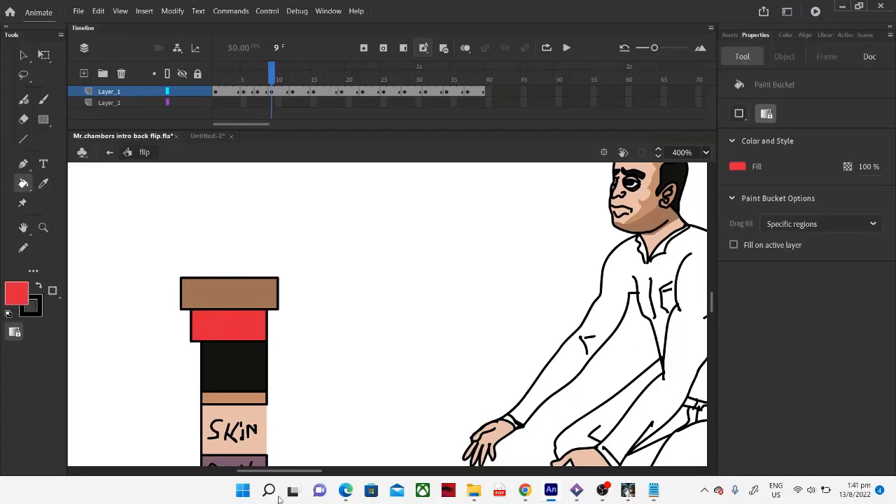
drag(269, 472, 306, 472)
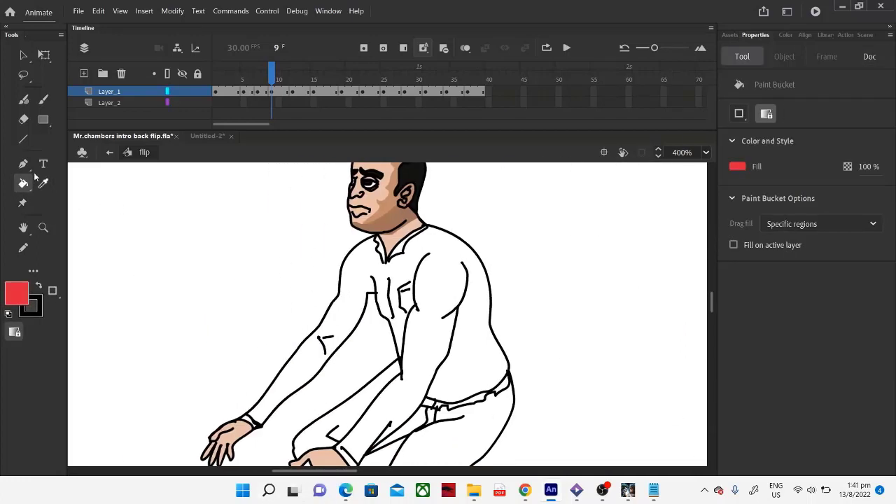
click(23, 140)
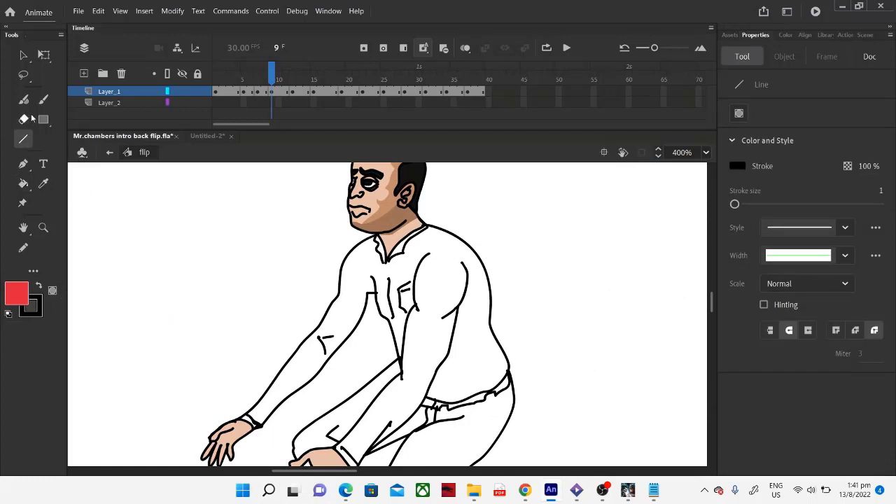
click(23, 248)
mouse_move(265, 275)
mouse_down()
mouse_move(567, 374)
mouse_move(585, 388)
mouse_up()
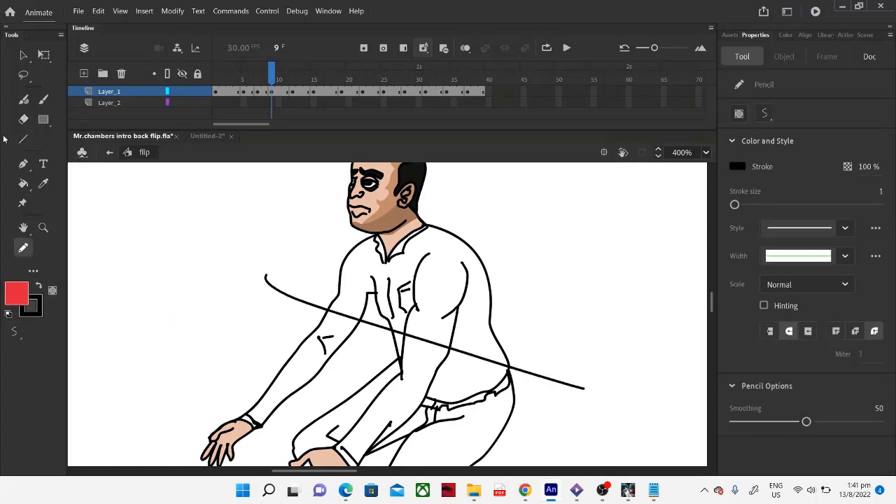
Step: Fill the shirt areas below the dividing line, both lower sleeves and the lower torso, with red using the Paint Bucket
click(23, 183)
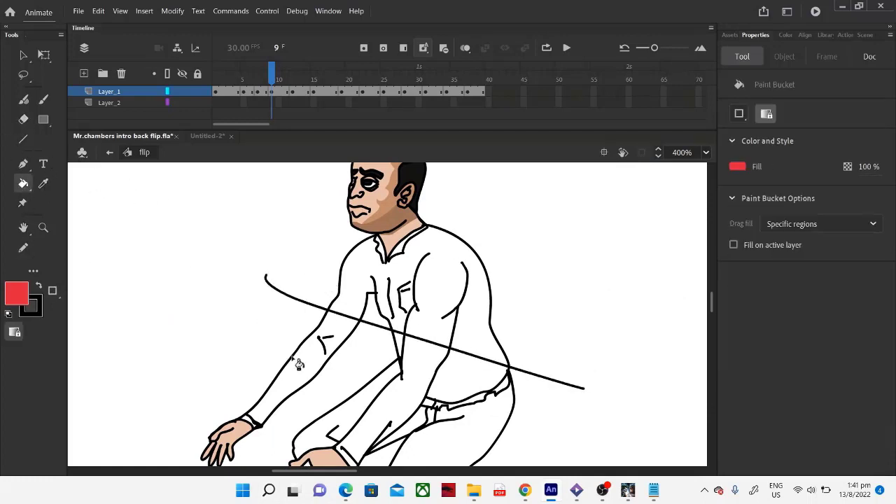
click(303, 366)
click(377, 433)
click(451, 394)
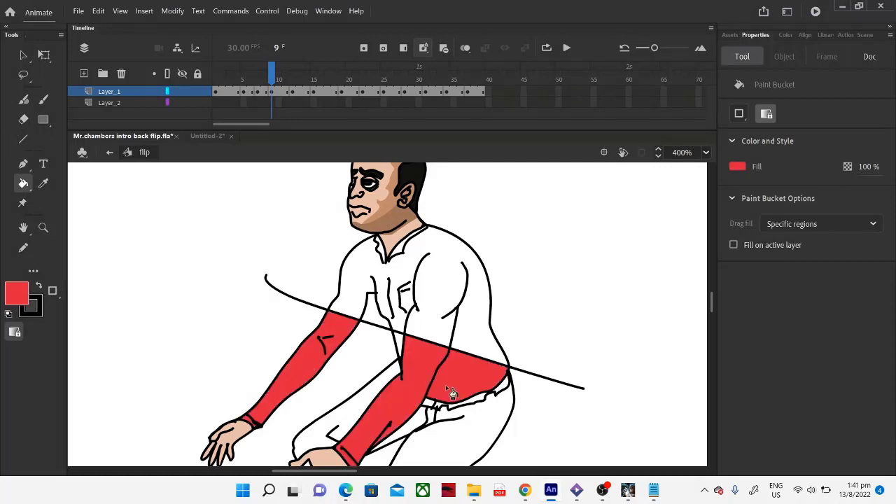
click(409, 350)
Step: Fill the upper shirt and sleeves on frame 9 with red and erase the dividing line across the figure
click(23, 248)
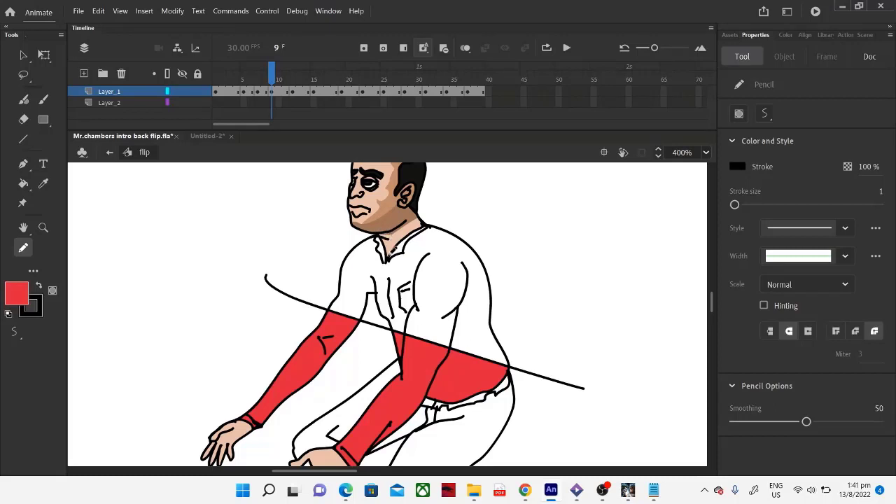
click(23, 183)
key(ctrl+y)
key(ctrl+y)
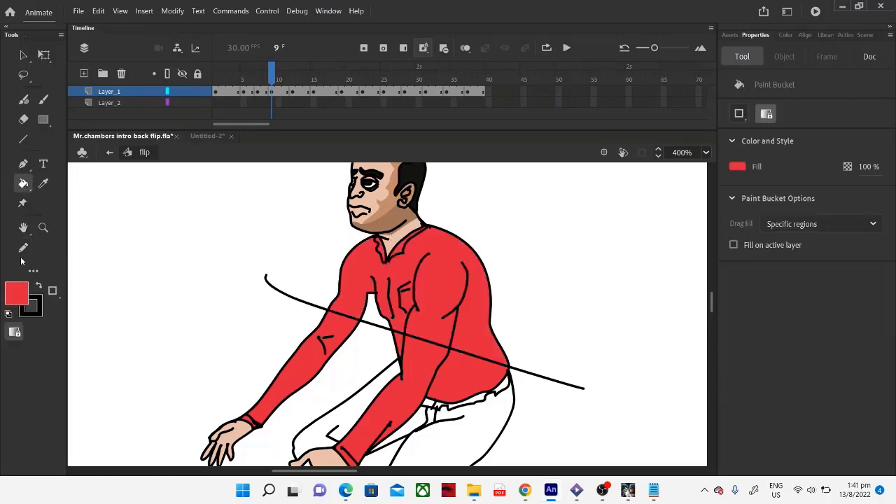
click(23, 119)
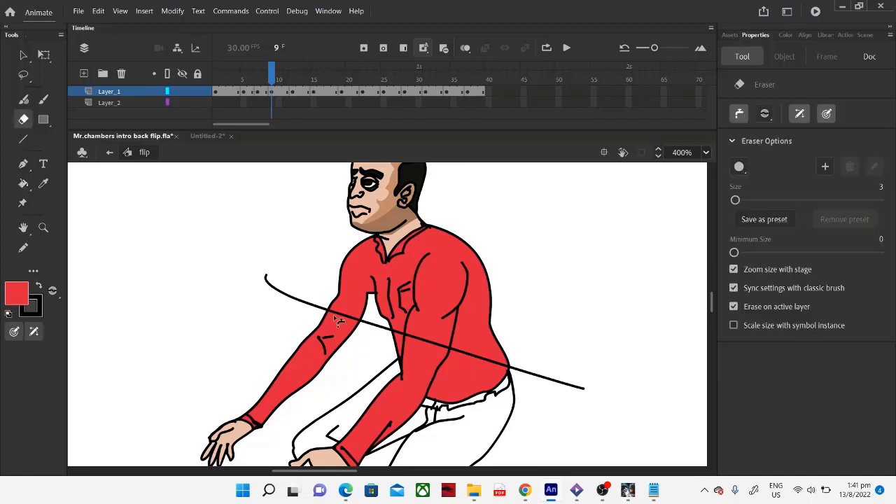
drag(341, 316, 586, 389)
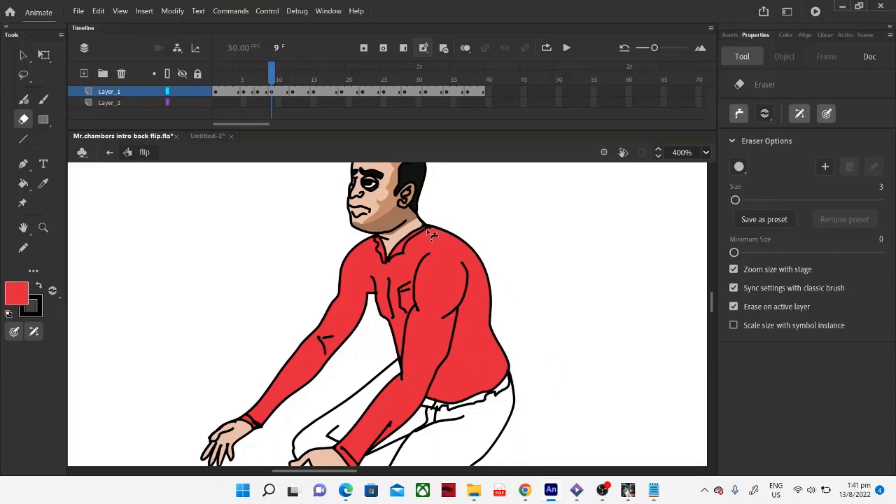
Step: Sample the grey Shoe swatch and fill the far shoe with its sole and the outer part of the near shoe
scroll(336, 319, down, 5)
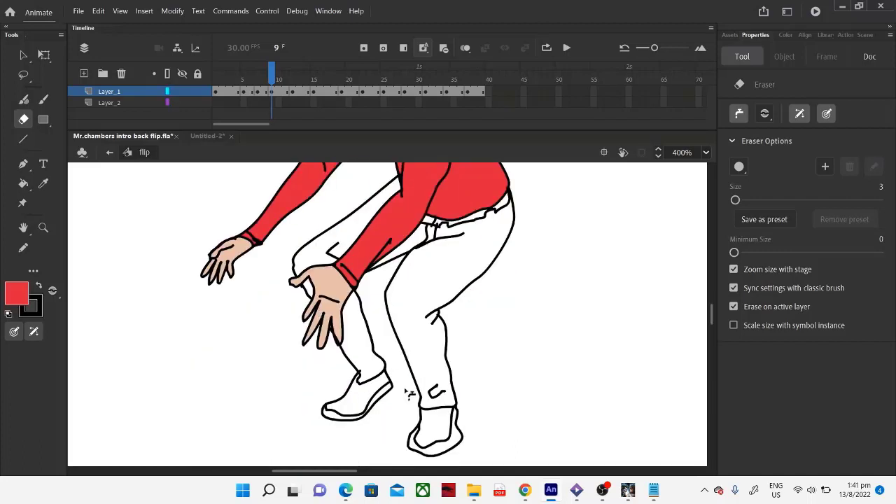
drag(364, 474, 311, 472)
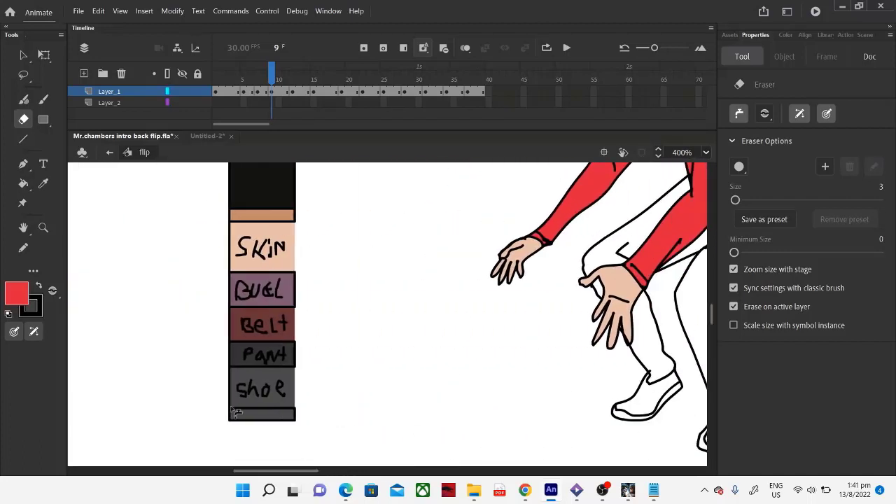
click(43, 183)
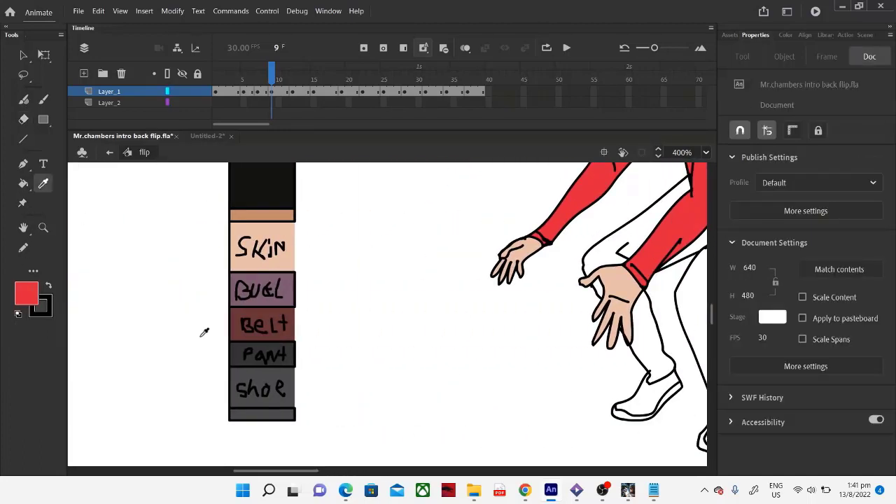
click(279, 384)
drag(298, 472, 333, 472)
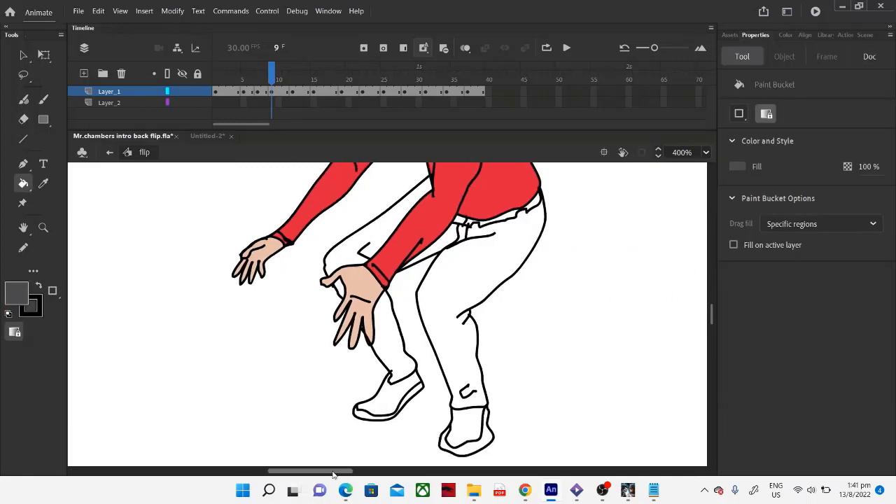
click(384, 405)
click(483, 440)
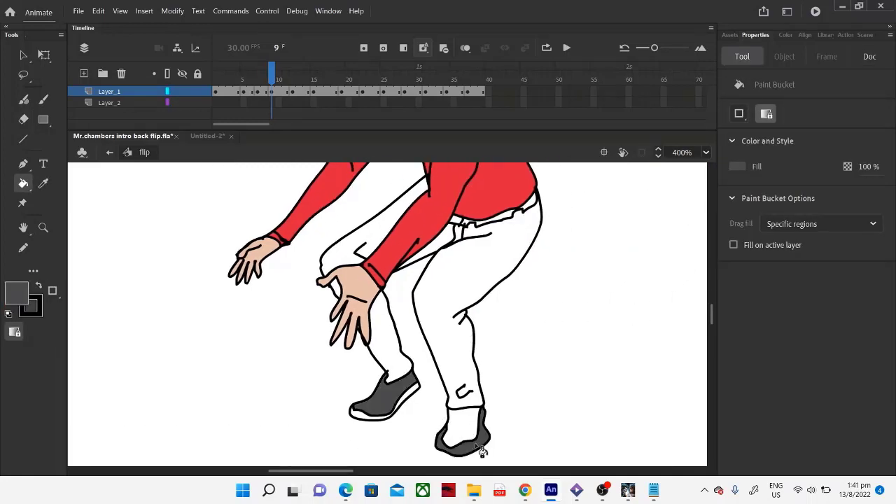
click(360, 416)
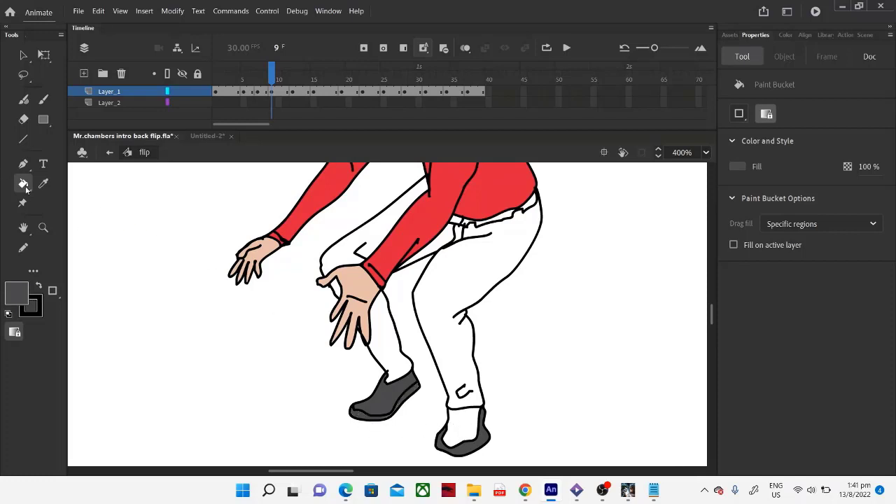
Step: Try a Pencil stroke at the near trouser hem, undo it, and fill the rest of the near shoe with the shoe grey
click(23, 248)
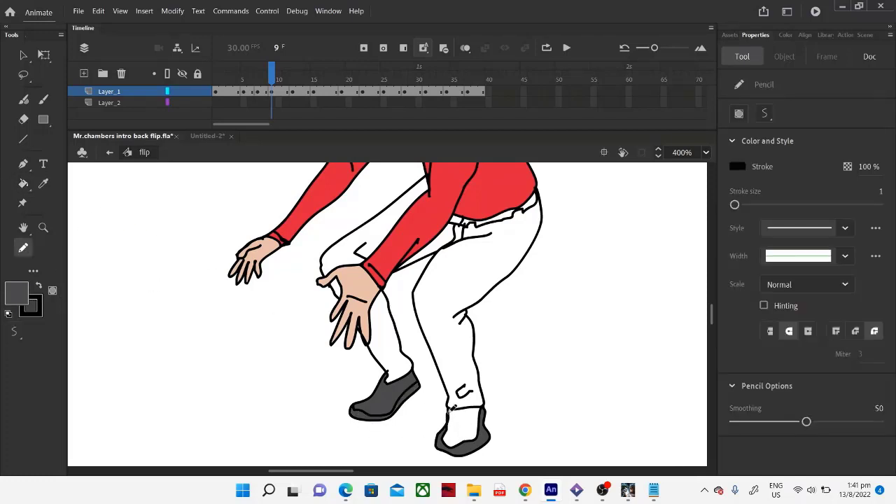
drag(470, 404, 485, 399)
key(ctrl+z)
click(23, 182)
click(464, 432)
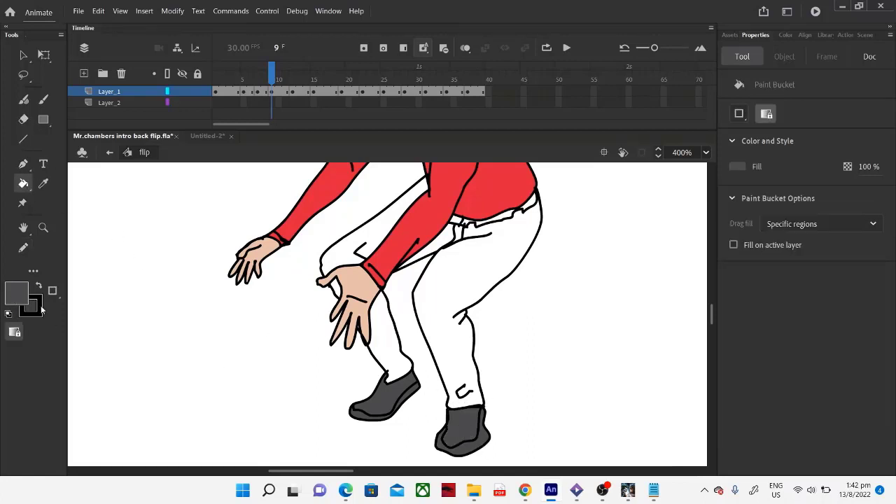
Step: Sample the dark grey Pant swatch and fill both trouser legs on frame 9, including the small areas around the belt loop and knee
drag(370, 473, 305, 472)
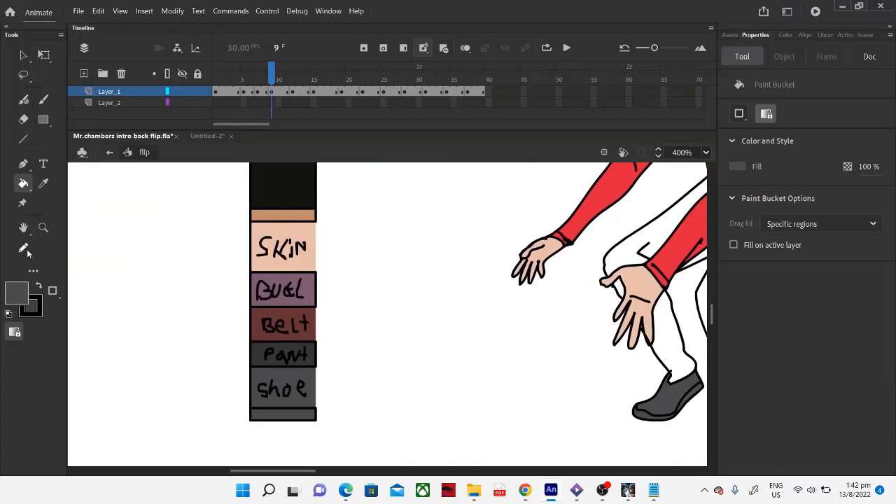
click(43, 184)
click(260, 352)
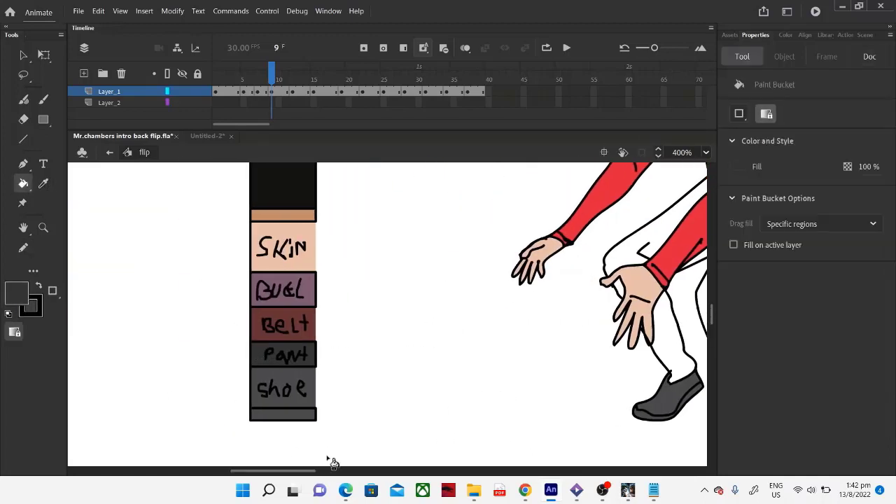
drag(302, 473, 350, 473)
click(445, 260)
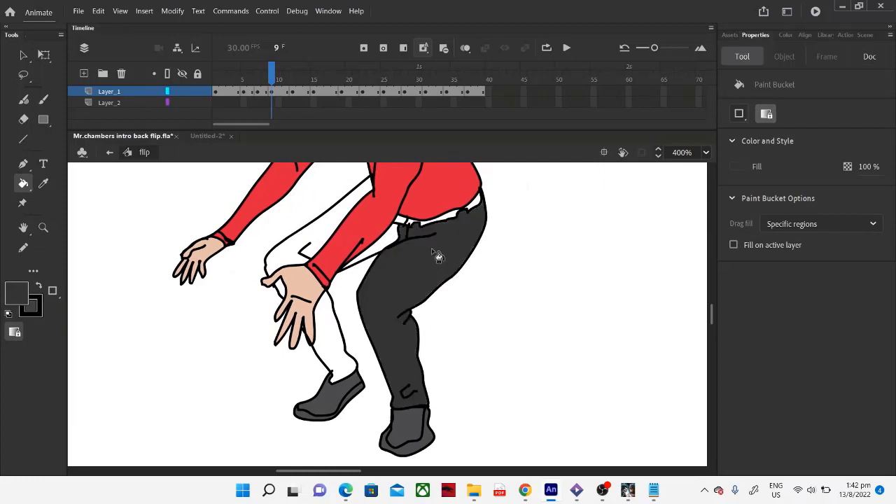
click(394, 238)
click(337, 227)
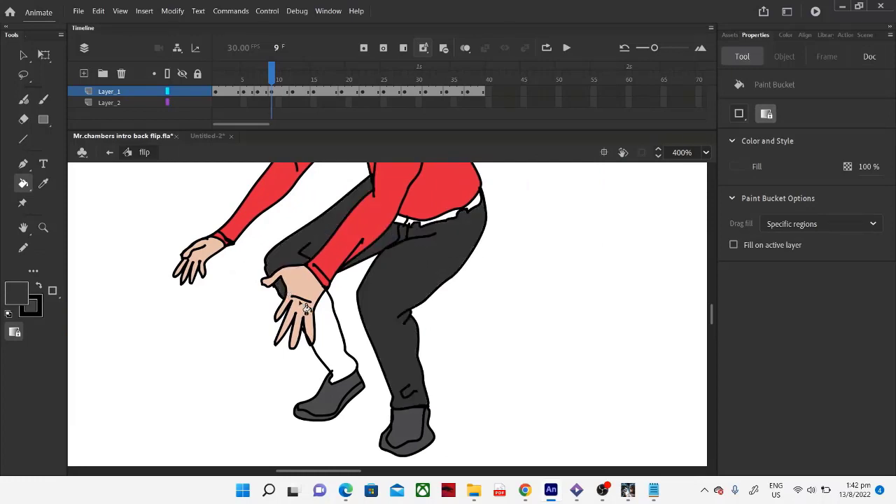
click(340, 361)
Step: Sample the dark red Belt swatch and fill the belt around the waist on frame 9
drag(356, 472, 320, 472)
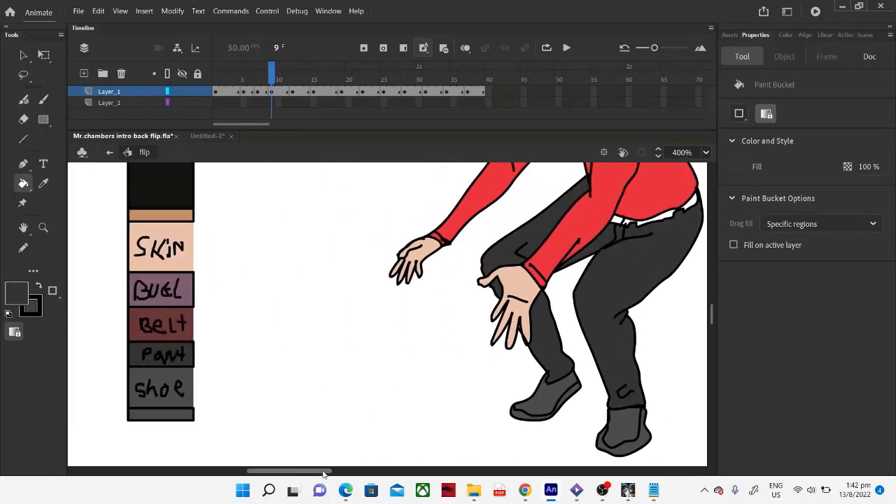
click(43, 184)
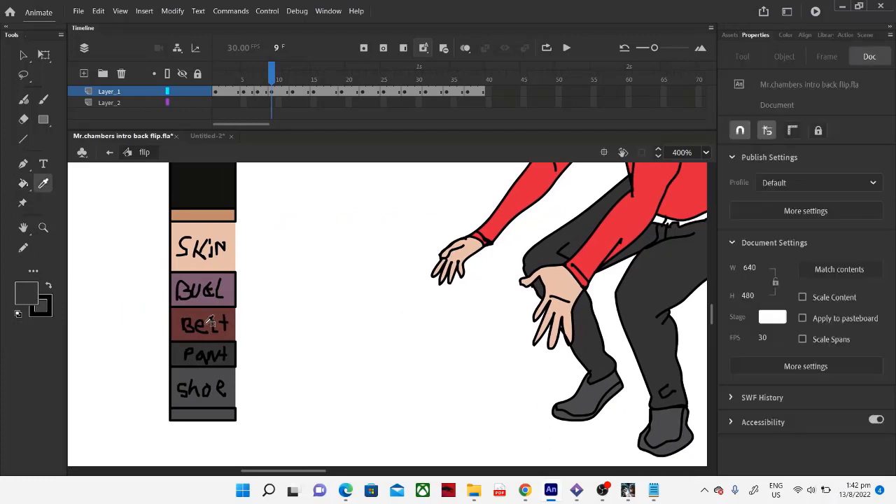
click(200, 310)
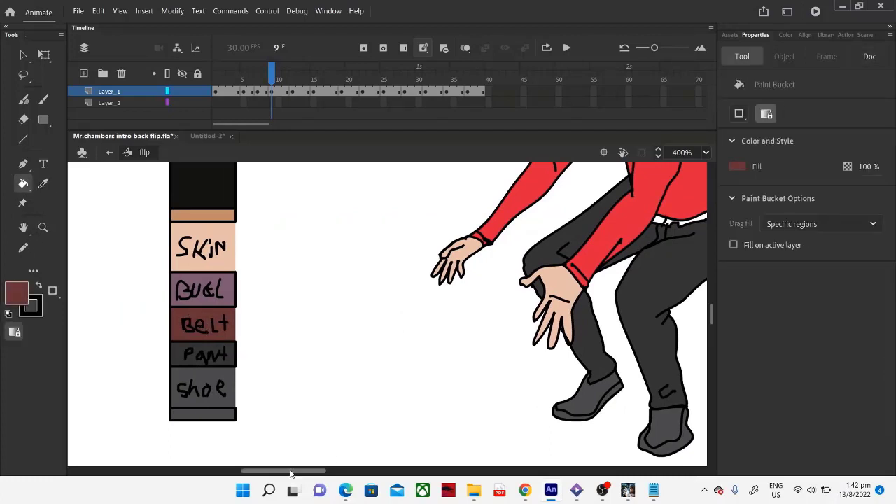
drag(296, 472, 327, 472)
click(480, 223)
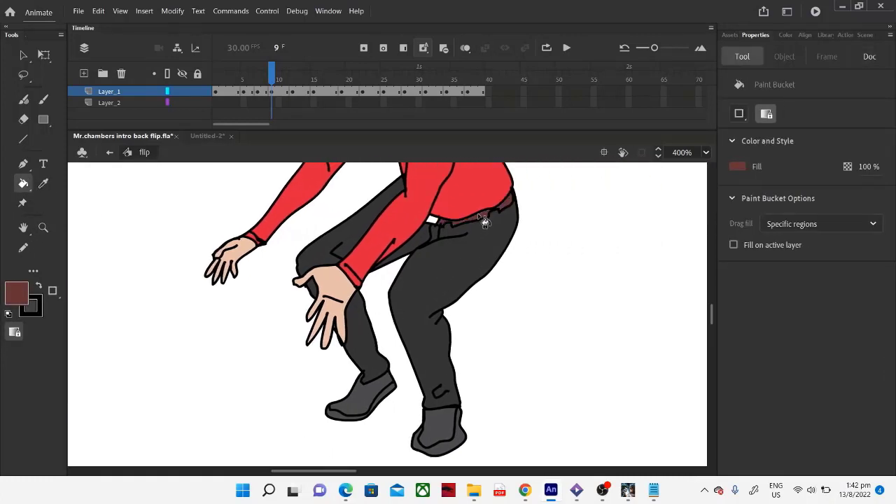
Step: Sample the purple buckle swatch and fill the belt buckle on frame 9 with it
click(43, 184)
mouse_move(315, 470)
mouse_down()
mouse_move(277, 471)
mouse_move(353, 472)
mouse_up()
click(293, 295)
click(410, 224)
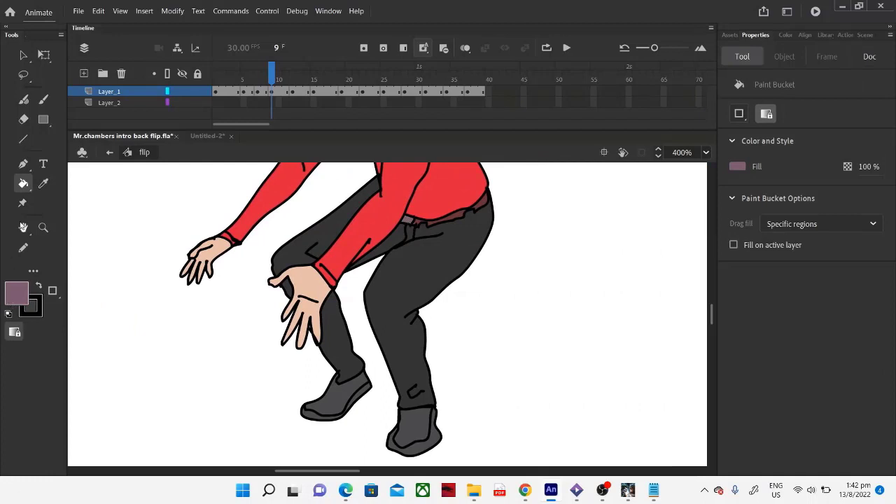
Step: Zoom out to 200%, select the whole colour palette beside the figure, copy it and paste it in the center
click(43, 228)
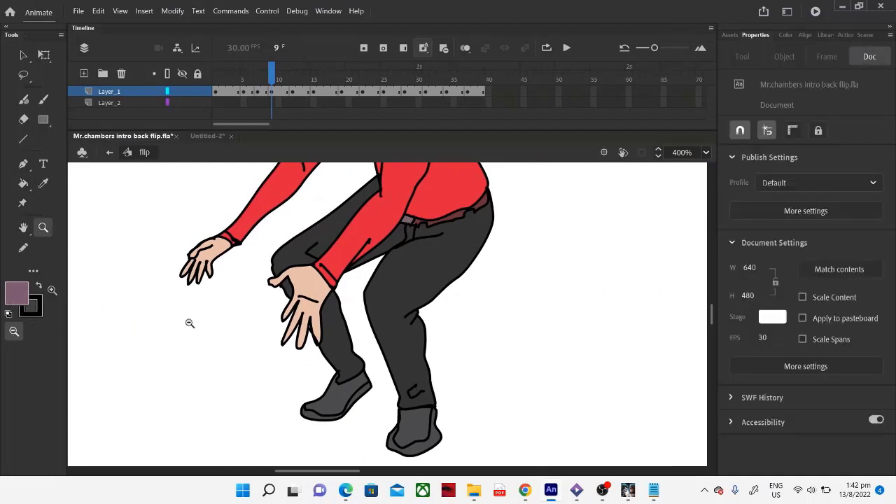
click(190, 322)
scroll(404, 313, up, 2)
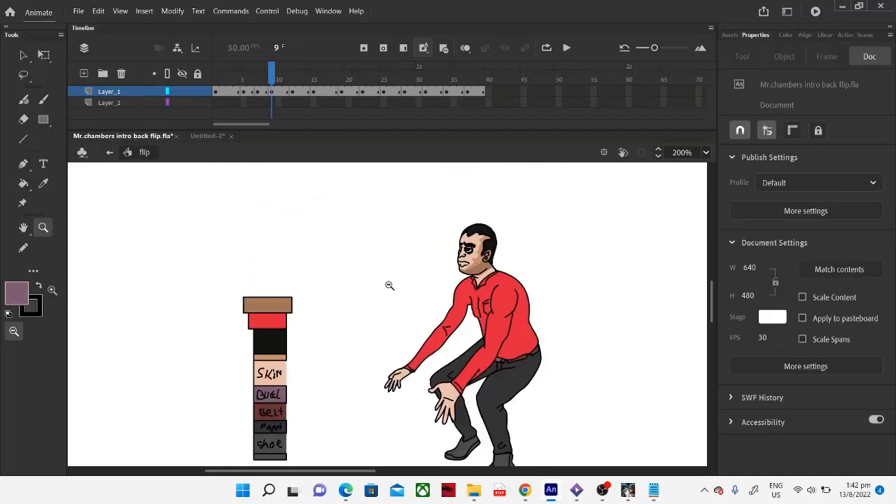
click(45, 58)
scroll(246, 295, down, 2)
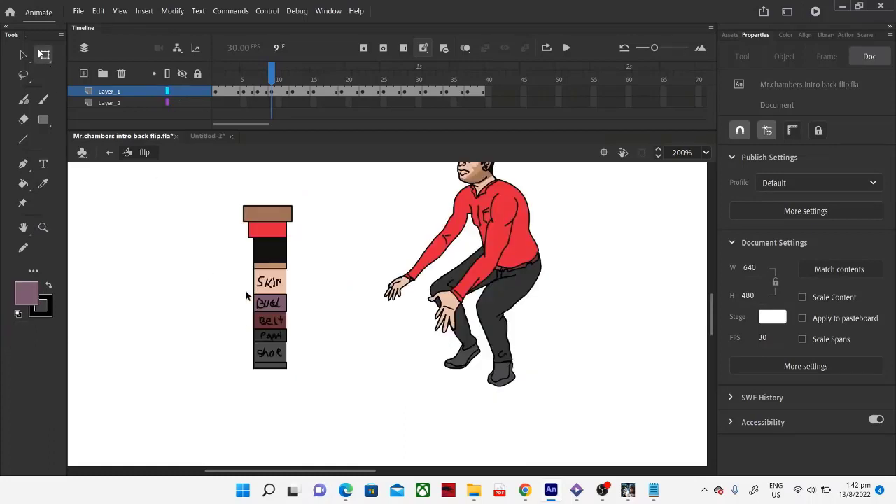
drag(230, 192, 303, 370)
key(ctrl+c)
key(ctrl+v)
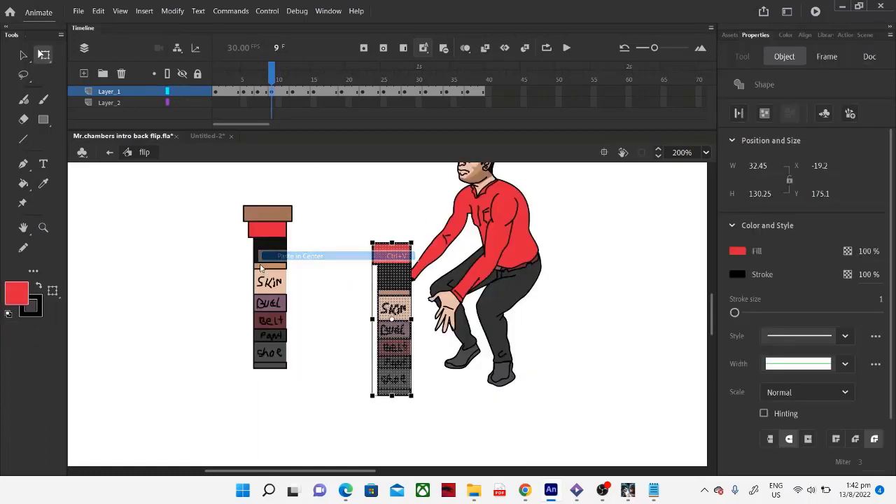
Step: Undo the last paste, select the complete palette including the brown swatch on top, and cut it from frame 9
click(99, 11)
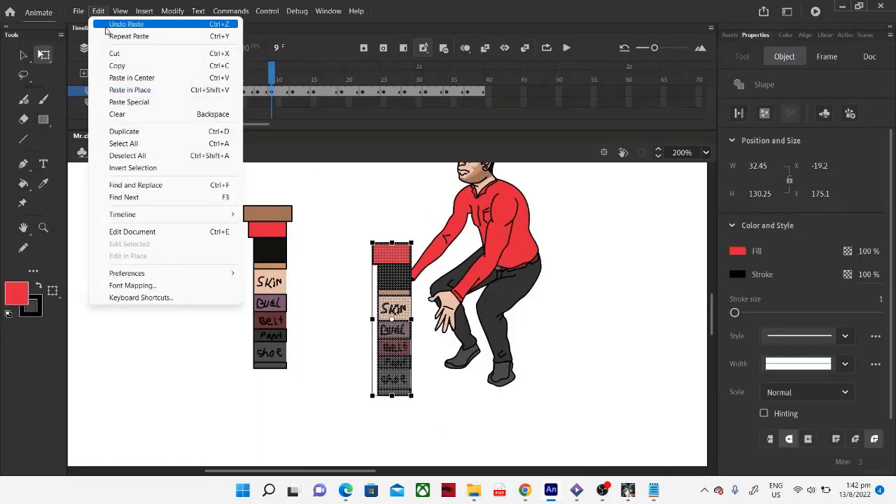
click(105, 22)
drag(224, 184, 304, 400)
right_click(280, 311)
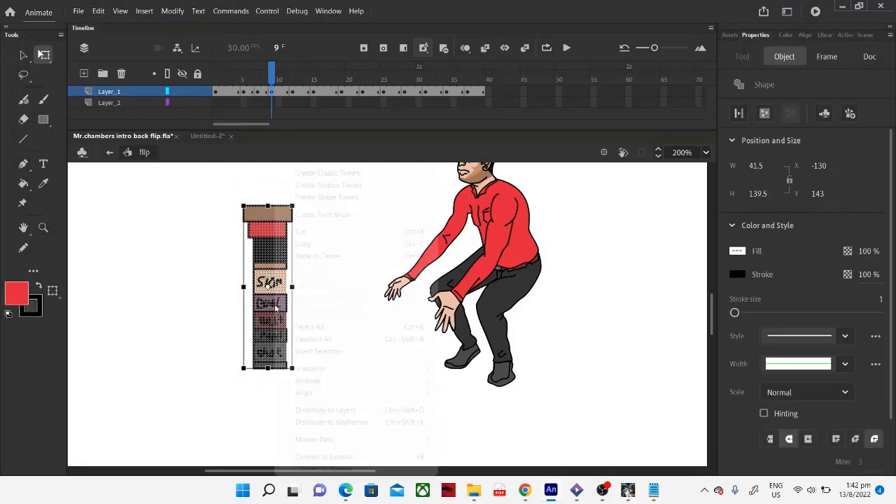
click(312, 234)
scroll(456, 254, up, 2)
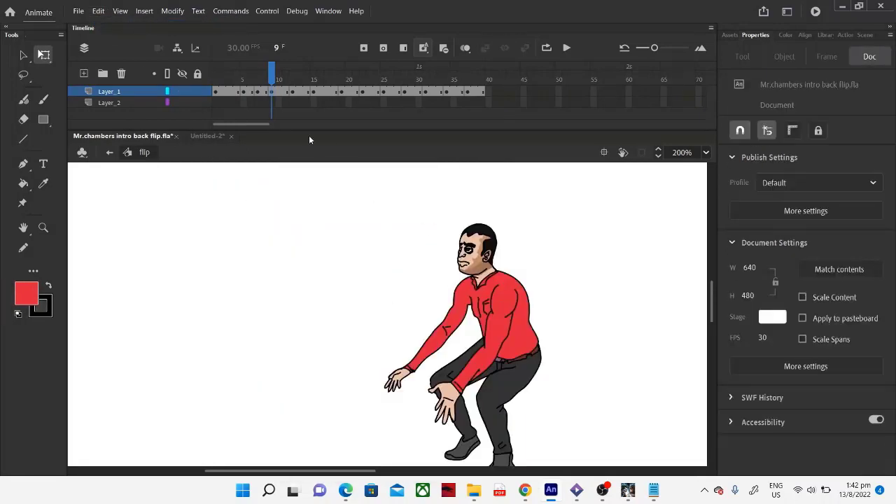
Step: Fill the white of the eye on frame 5 with white (#FFFFFF)
click(218, 90)
drag(224, 94, 247, 94)
click(246, 94)
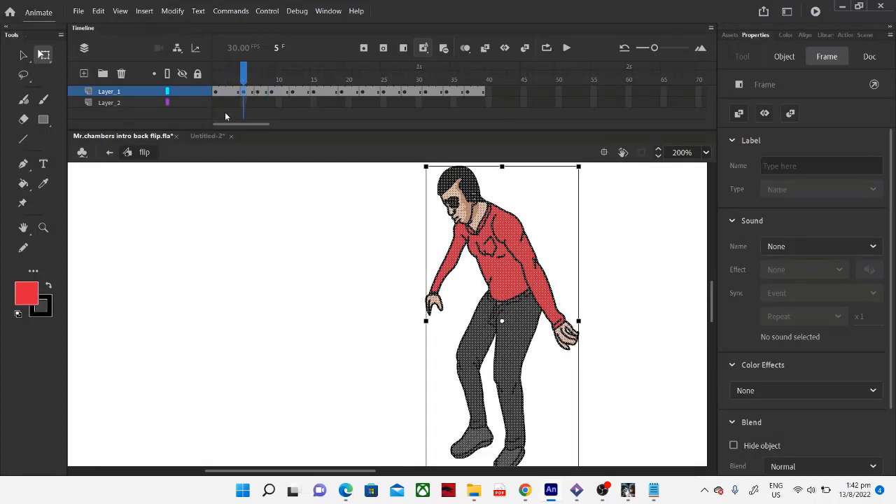
click(176, 124)
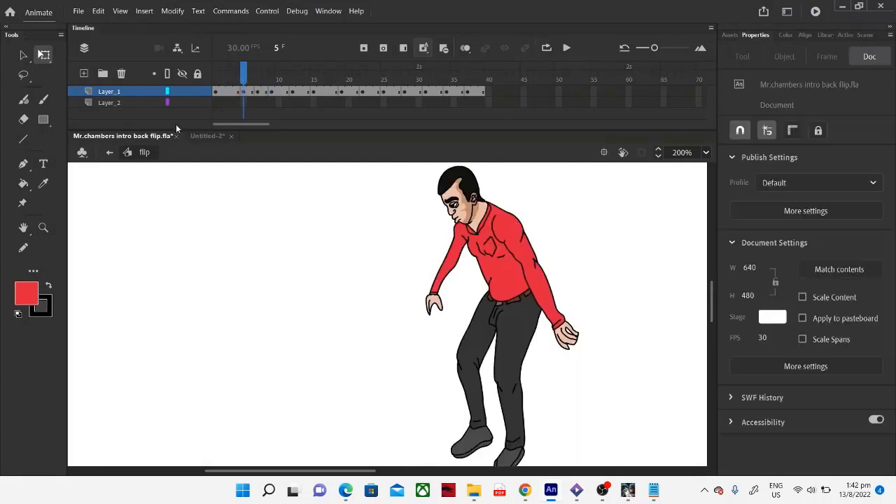
click(245, 93)
click(43, 228)
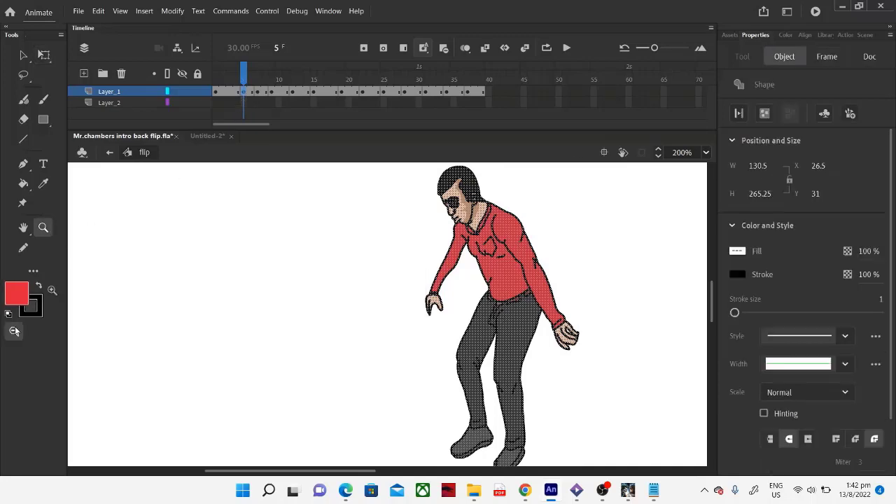
click(52, 290)
click(450, 221)
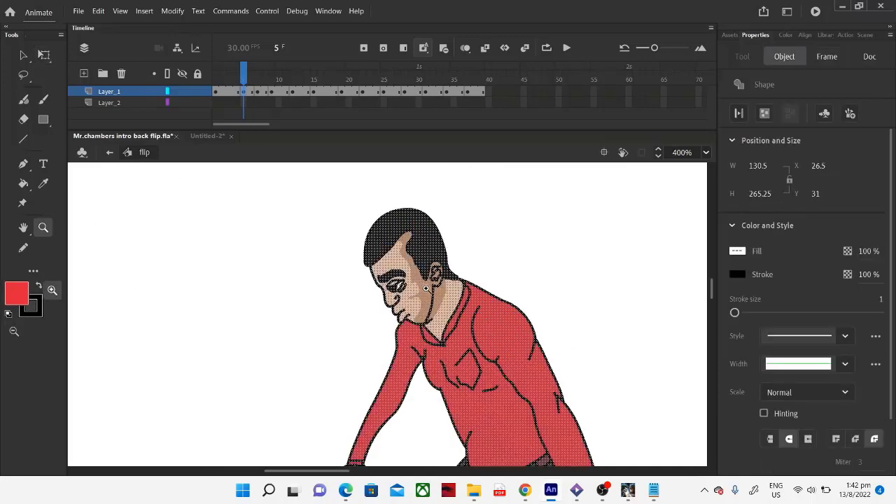
click(406, 300)
click(161, 116)
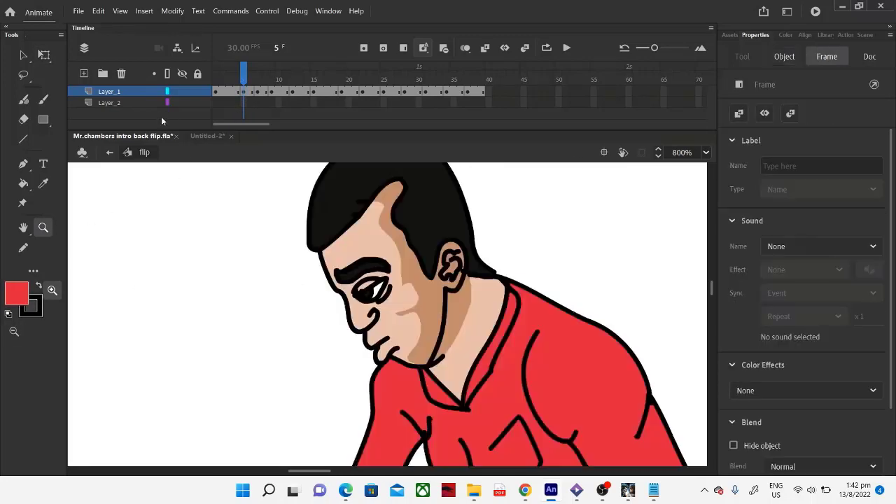
click(17, 295)
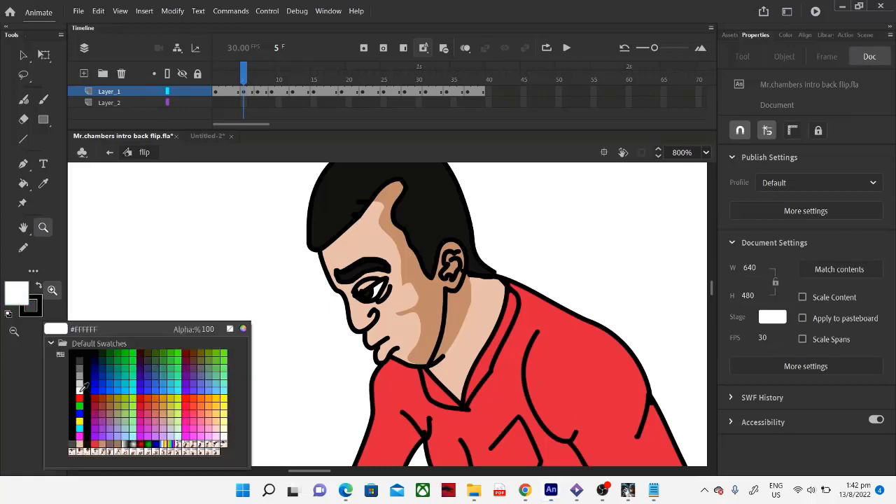
click(77, 387)
click(23, 182)
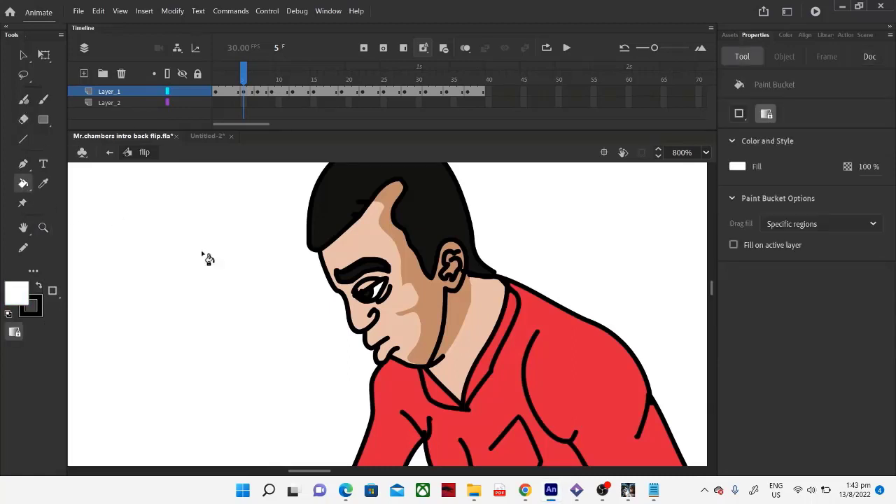
click(382, 293)
click(245, 93)
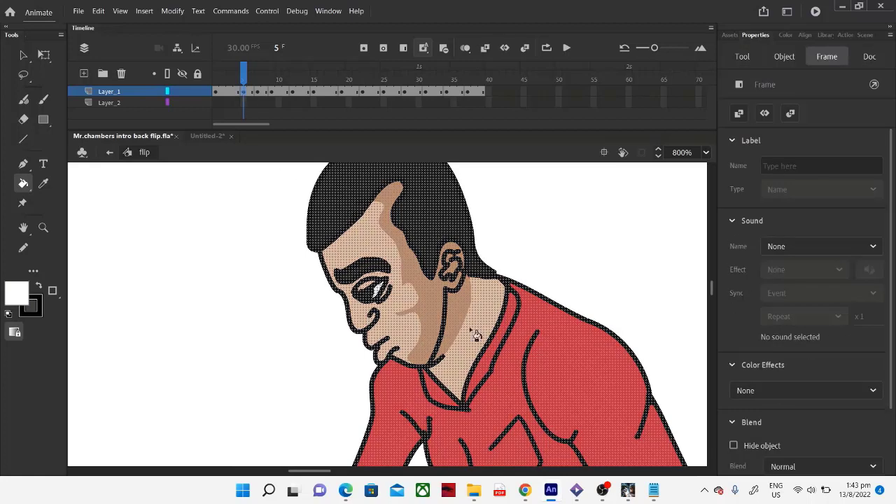
Step: Paste the cut colour palette onto frame 12 and move it clear of the figure, on the side the hands reach towards
click(42, 229)
click(14, 331)
click(326, 350)
click(410, 366)
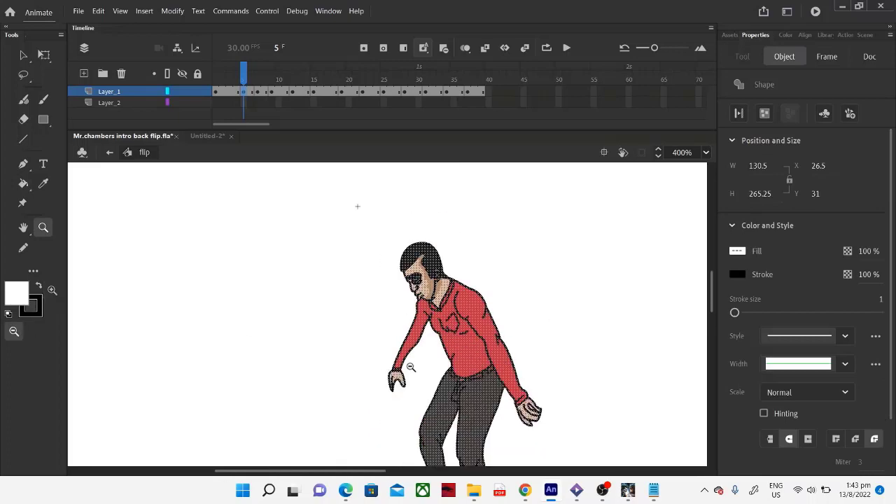
click(264, 93)
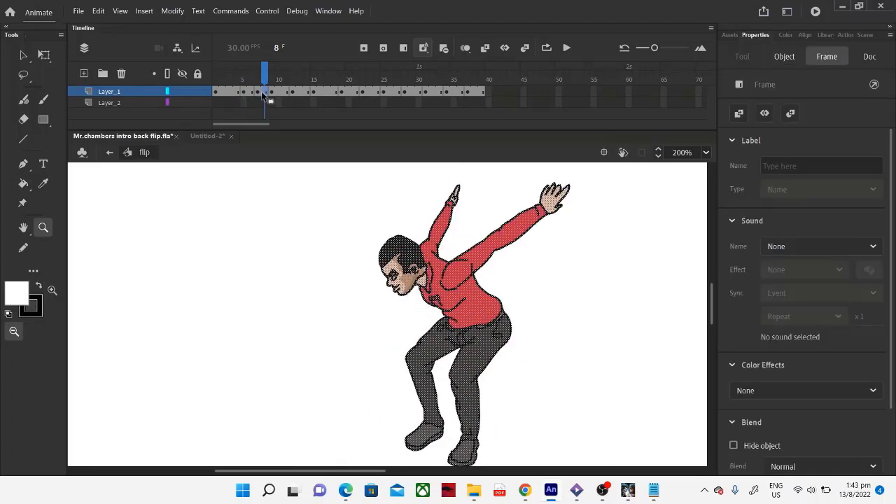
click(273, 92)
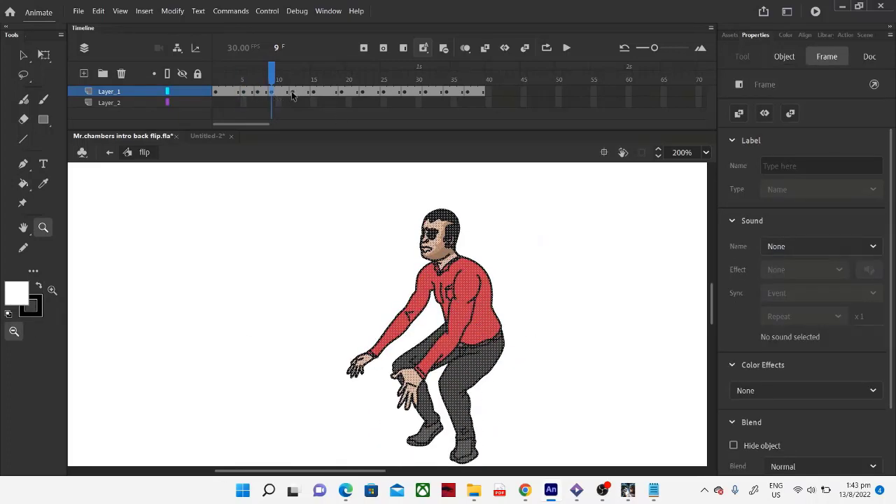
click(292, 93)
click(161, 122)
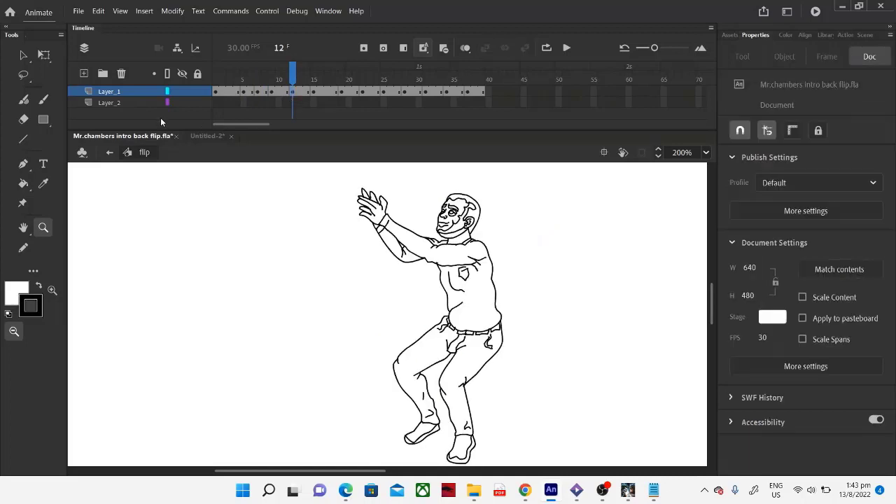
right_click(183, 291)
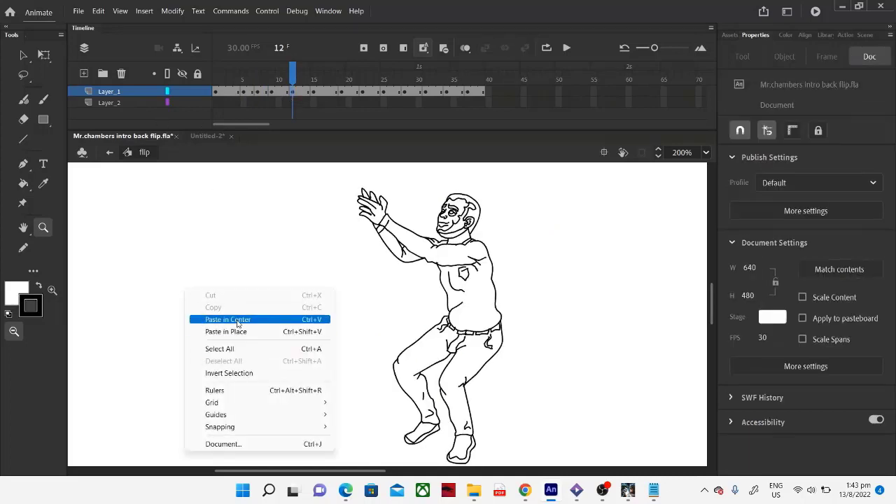
click(237, 321)
click(44, 55)
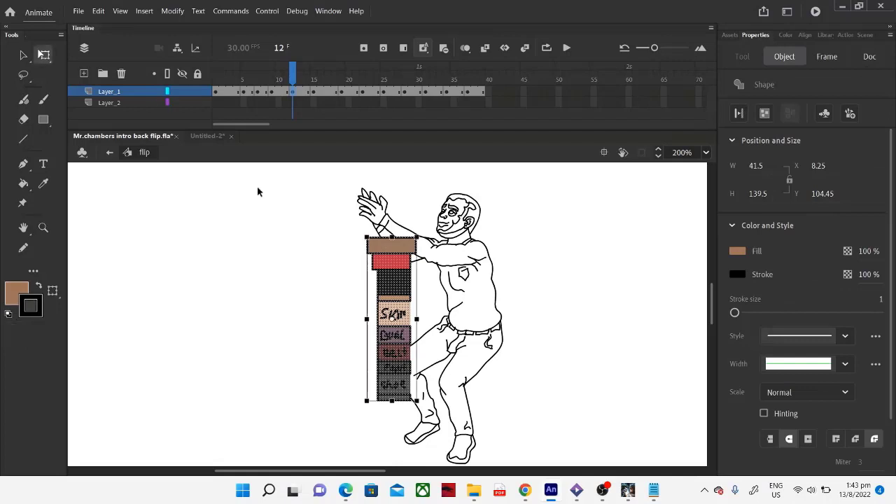
drag(378, 261, 200, 289)
click(130, 221)
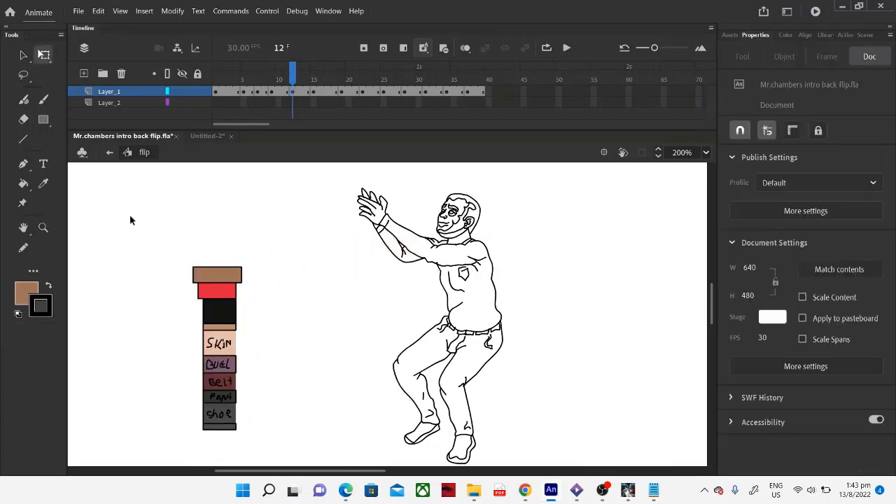
Step: Sample the brown and tan swatches and fill the jaw shadow with brown and the side of the face and ear with tan on frame 12
click(44, 185)
click(238, 276)
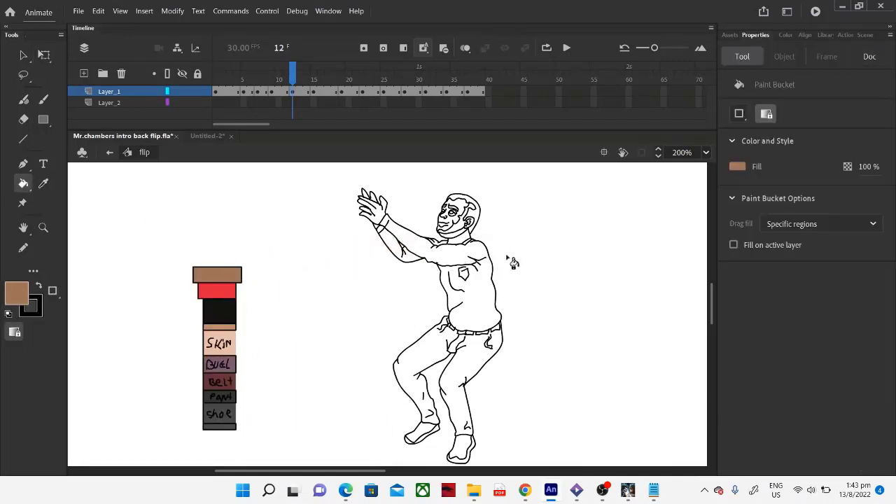
click(467, 234)
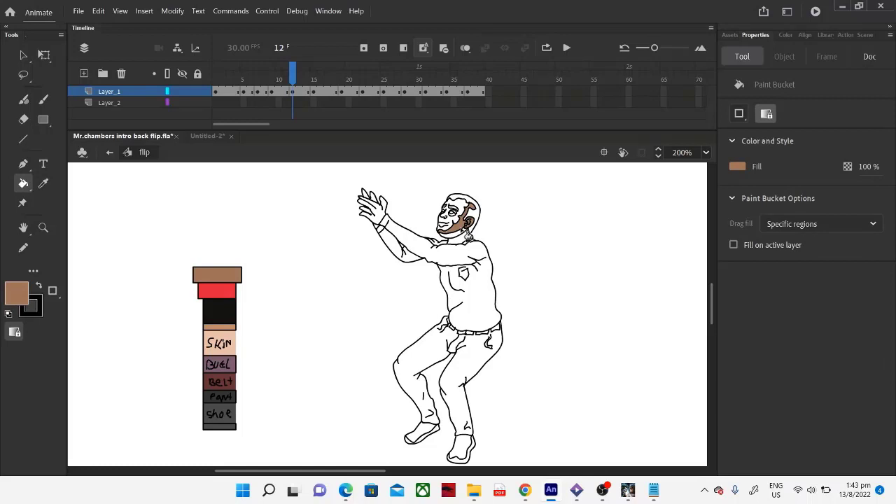
click(43, 184)
click(229, 327)
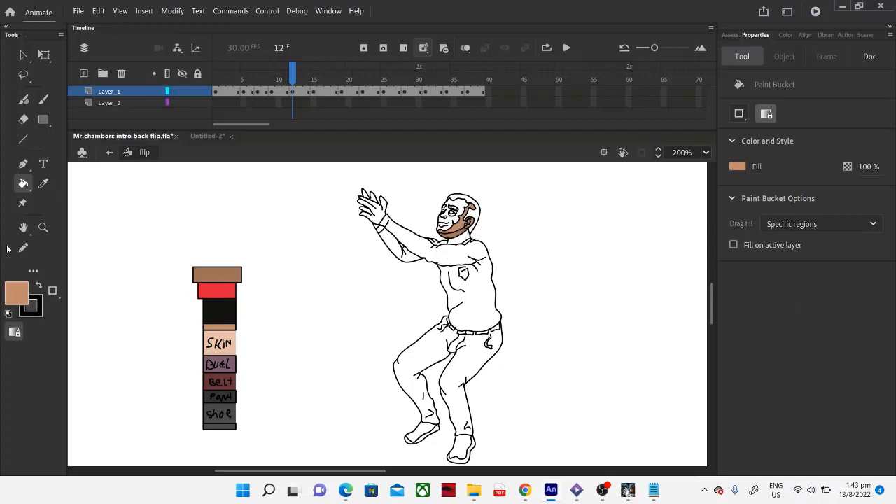
Step: Sample the Skin swatch and fill the rear hand's fingers and the front of the face on frame 12 with it
click(44, 184)
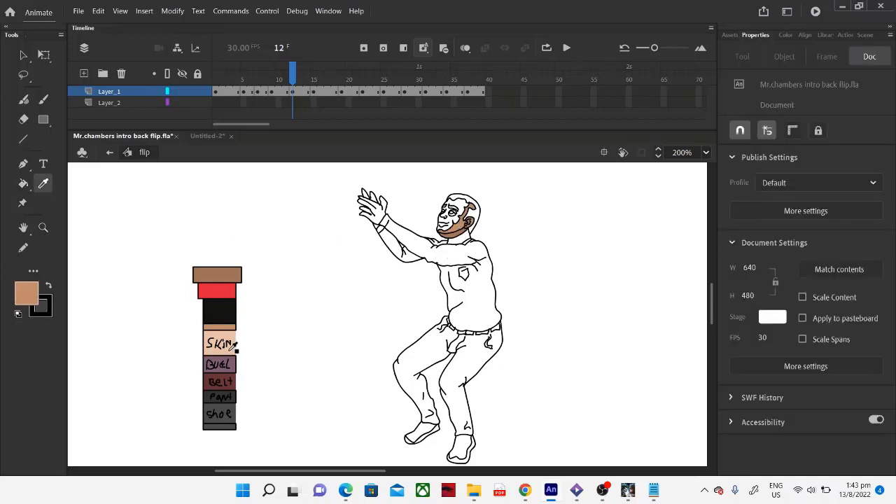
click(232, 348)
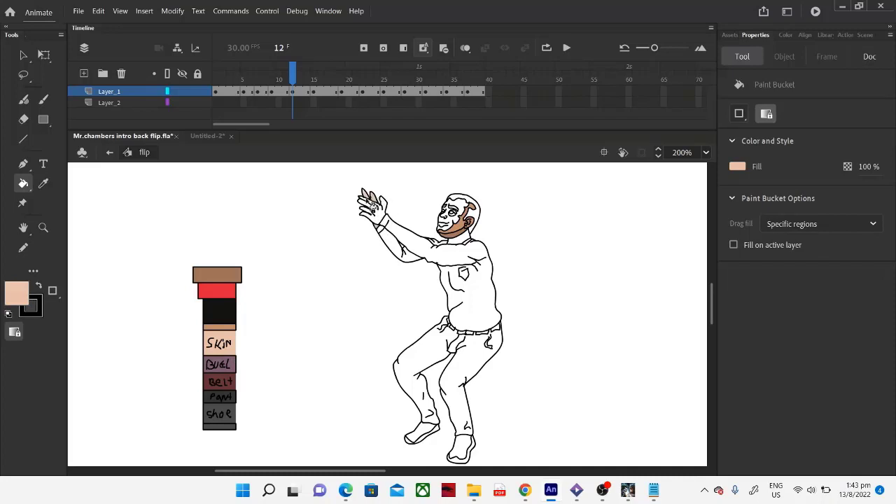
click(453, 223)
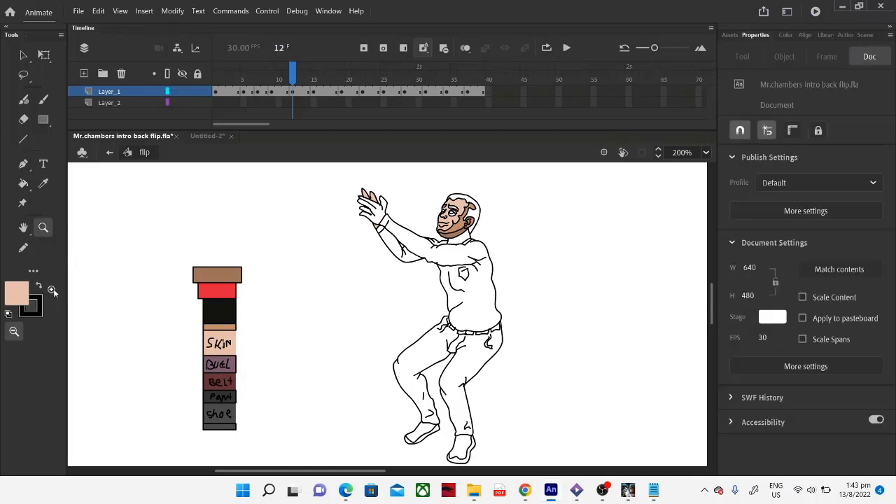
Step: Close the gaps in the neck outline on frame 12 with Pencil strokes along both sides, from collar to jaw
click(52, 289)
click(425, 240)
click(425, 328)
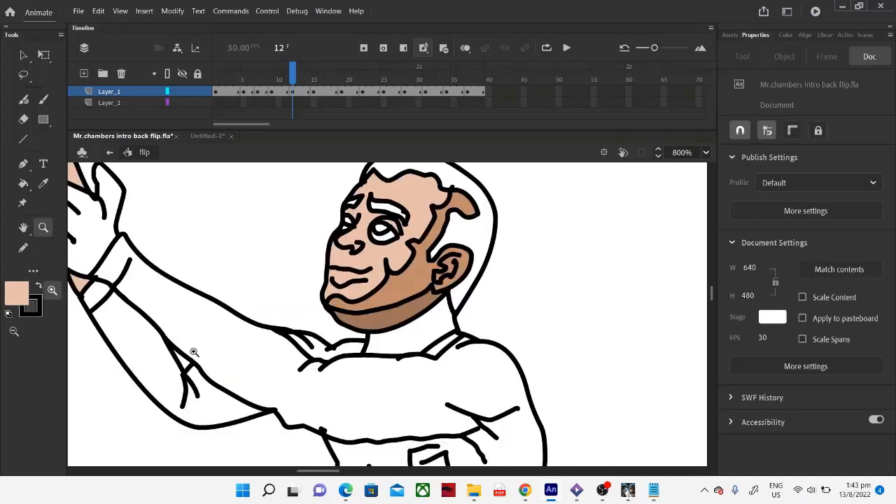
click(24, 249)
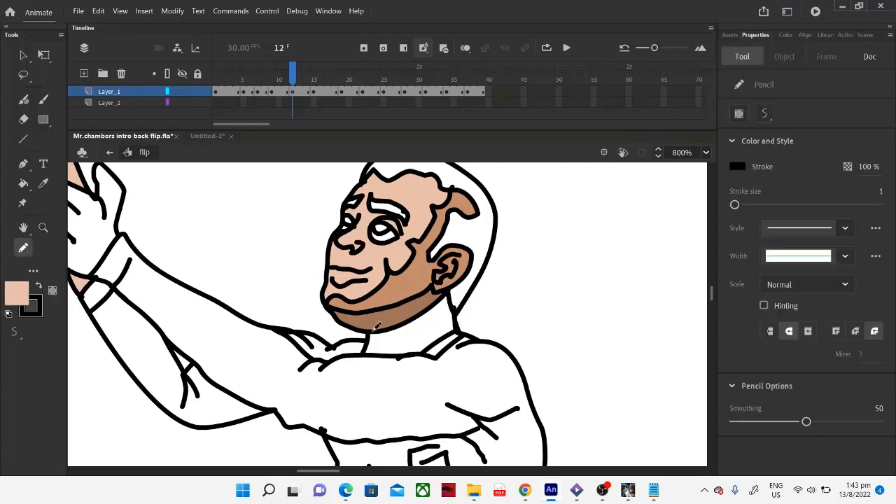
click(23, 183)
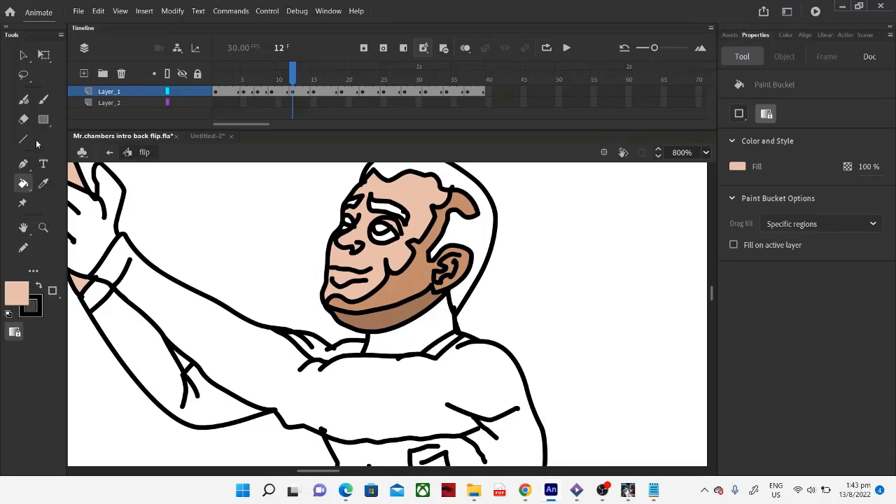
click(24, 248)
drag(463, 327, 449, 282)
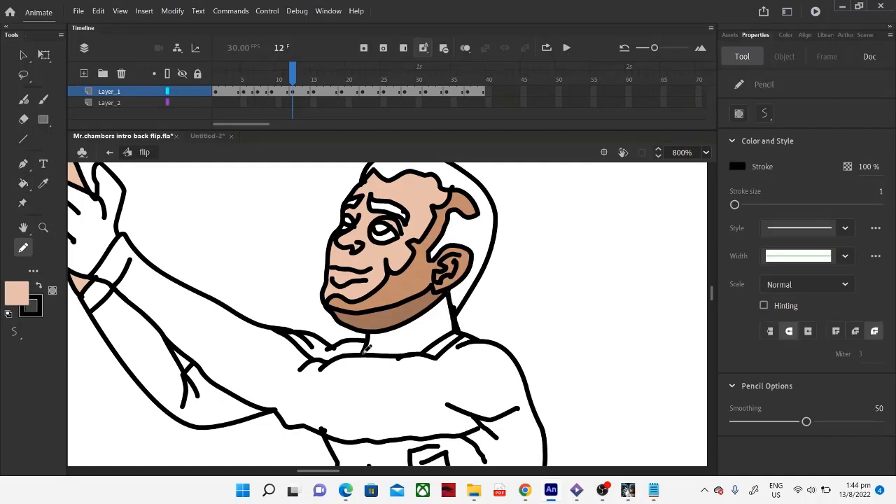
drag(367, 348, 372, 330)
Step: Fill both forearms and the connected upper body on frame 12 with the skin colour
click(23, 183)
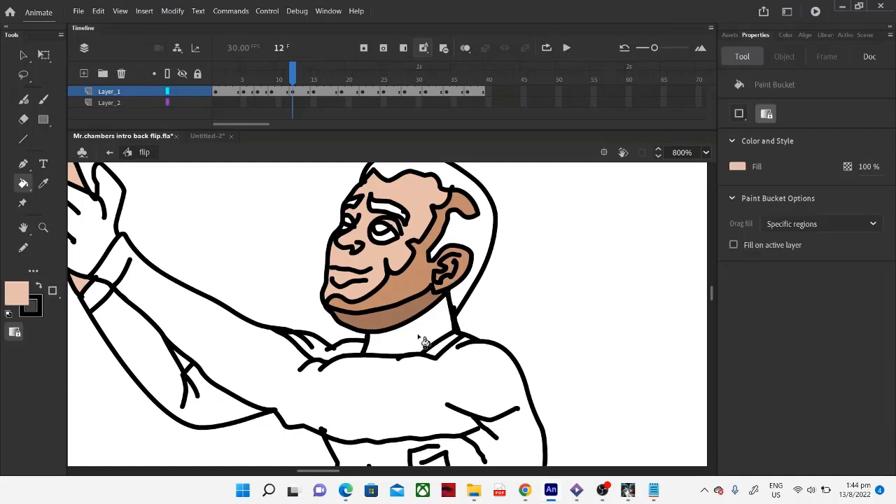
drag(319, 470, 299, 470)
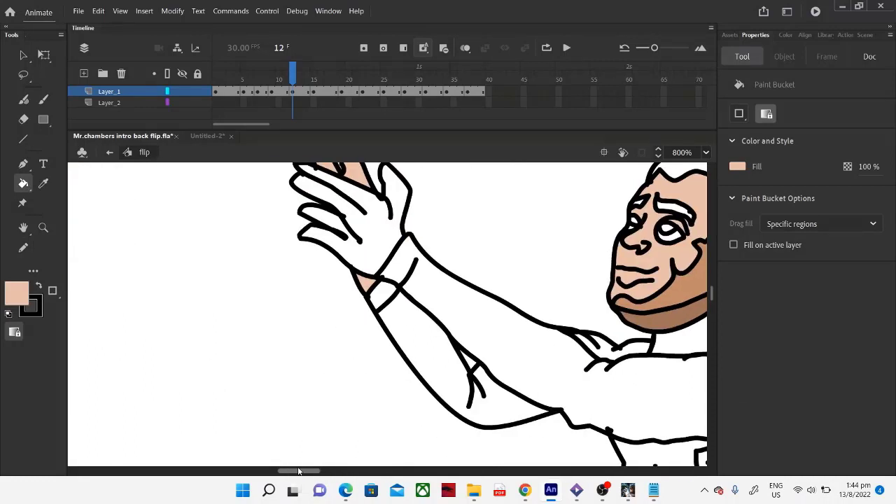
scroll(406, 265, up, 3)
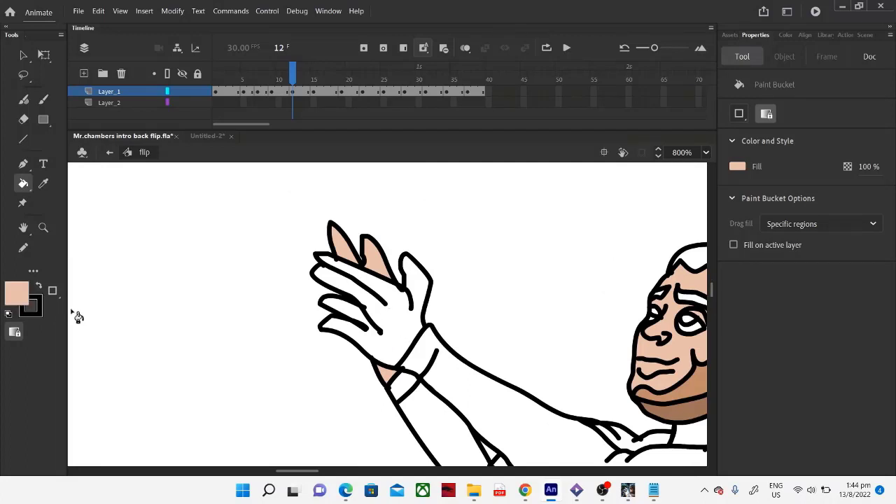
scroll(477, 306, down, 5)
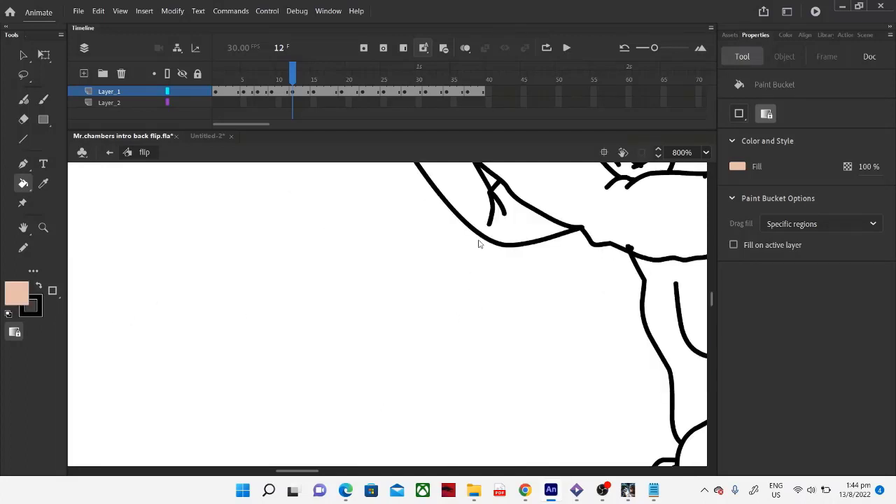
click(498, 233)
click(558, 211)
Step: Redraw the front hand's outline on frame 12 with the Pencil, from the wrist around the thumb
scroll(591, 238, up, 5)
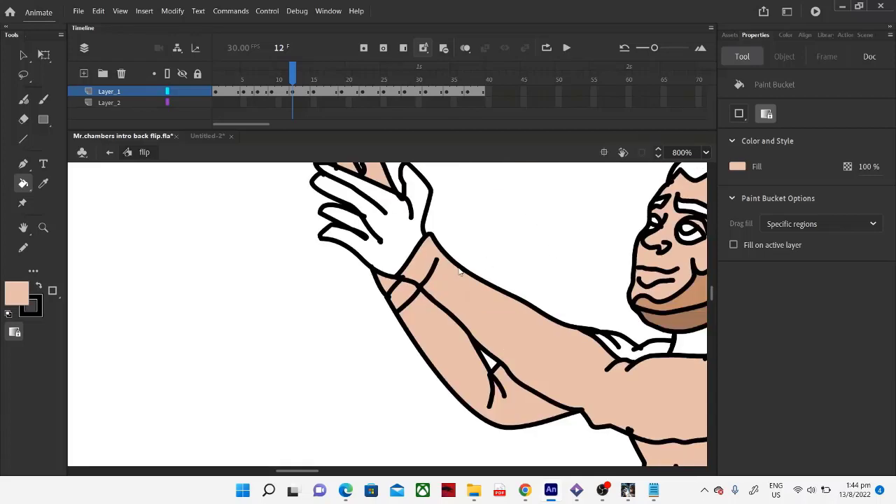
scroll(420, 259, up, 2)
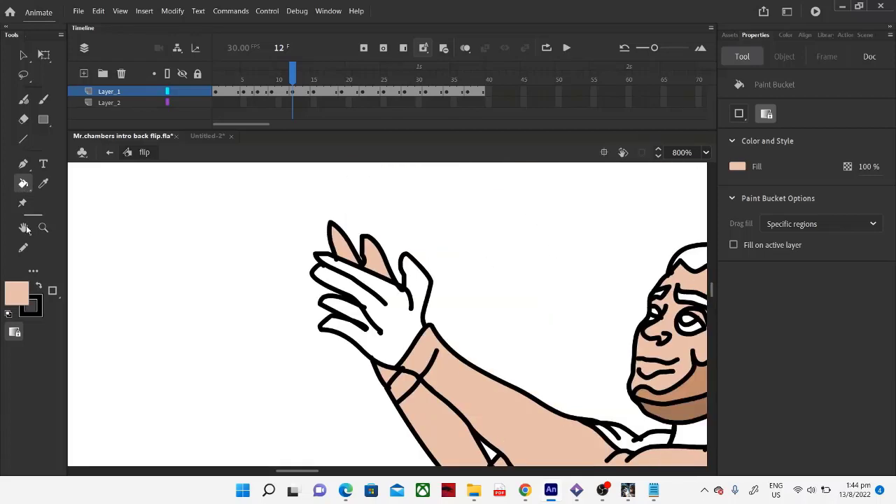
click(23, 247)
mouse_move(425, 326)
mouse_down()
mouse_move(435, 279)
mouse_move(407, 250)
mouse_move(399, 272)
mouse_move(407, 286)
mouse_move(400, 278)
mouse_up()
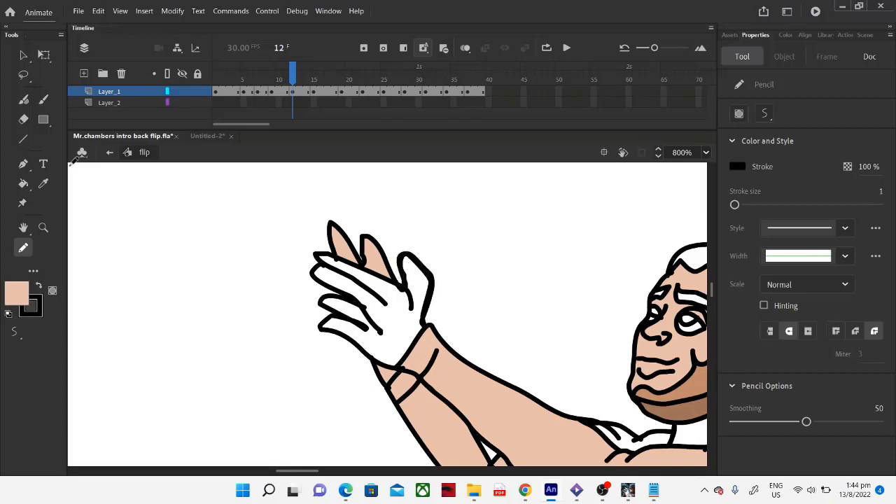
Step: Close the gap in the front hand's finger outline on frame 12 with the Pencil and fill the hand with the skin colour
click(23, 182)
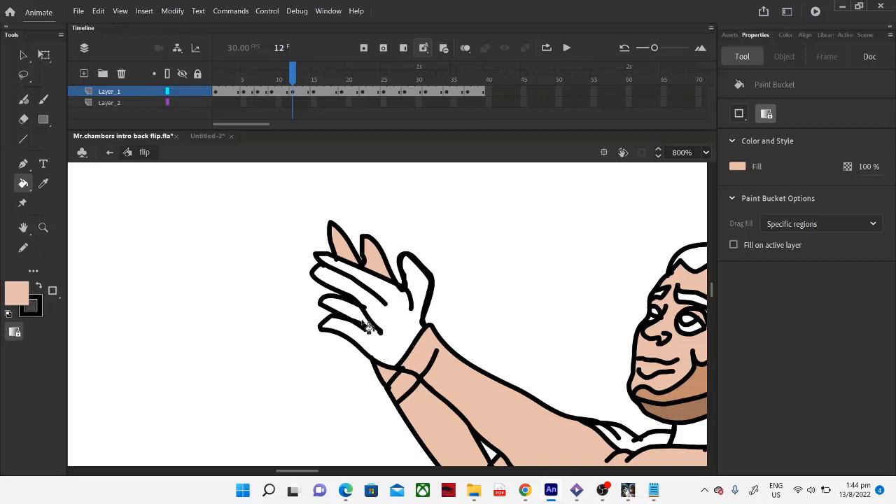
click(23, 247)
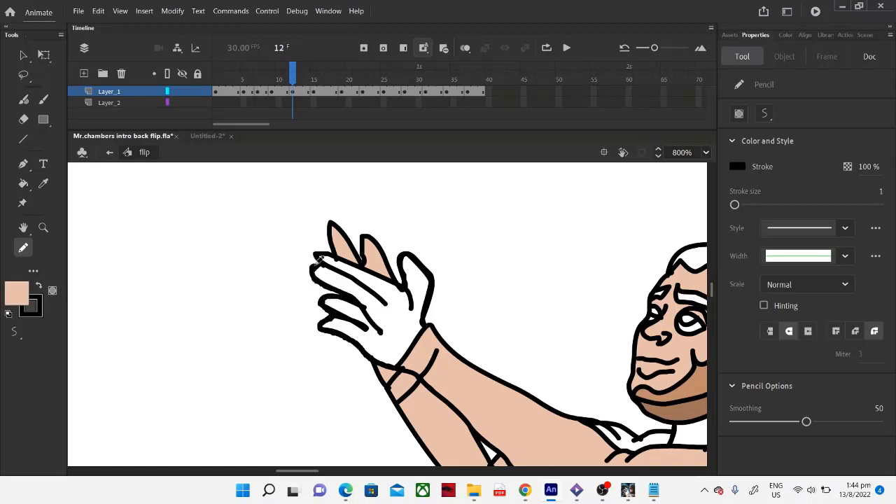
mouse_move(321, 260)
mouse_down()
mouse_move(323, 250)
mouse_move(353, 263)
mouse_up()
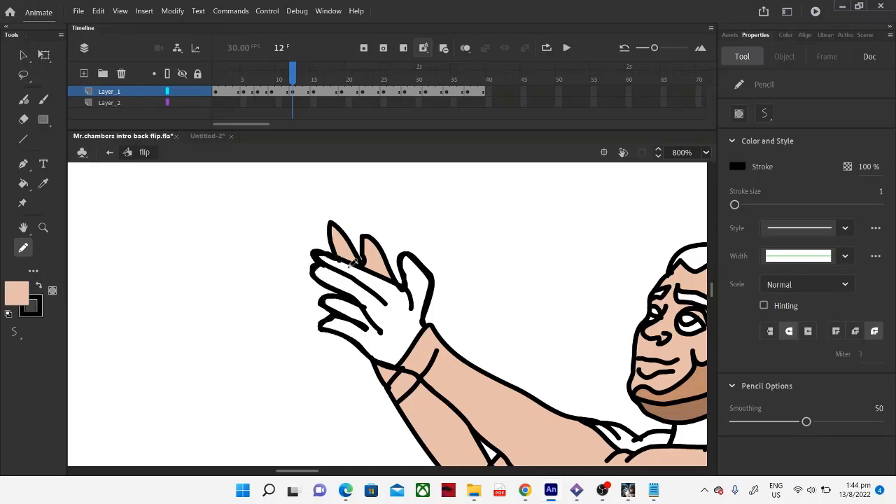
click(23, 182)
click(371, 322)
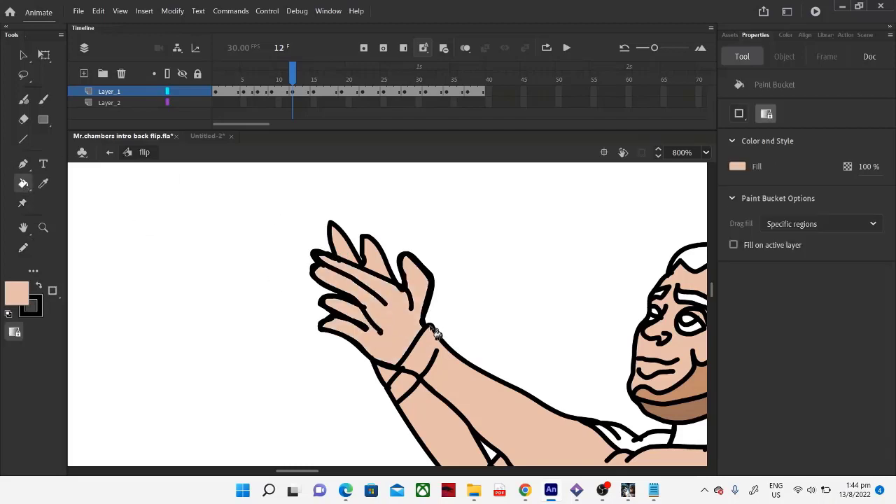
Step: Close the neck outline below the jaw on frame 12 with the Pencil and fill the neck with the skin colour
click(44, 228)
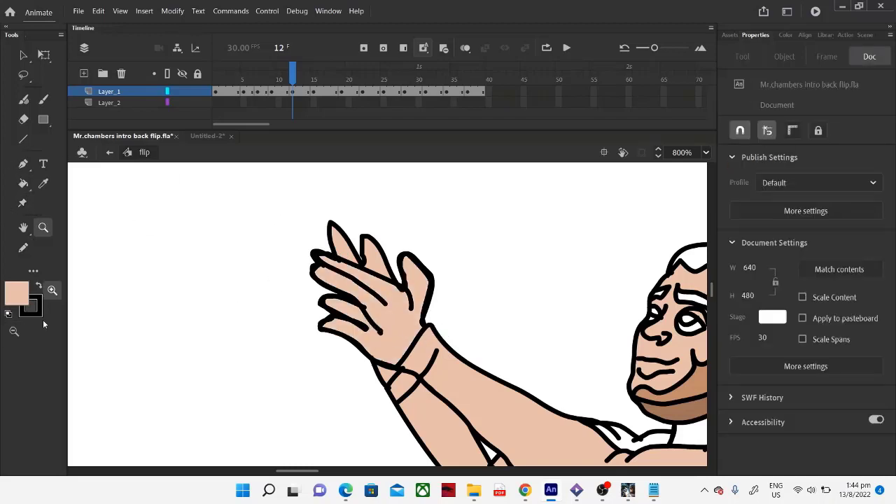
click(14, 331)
click(506, 389)
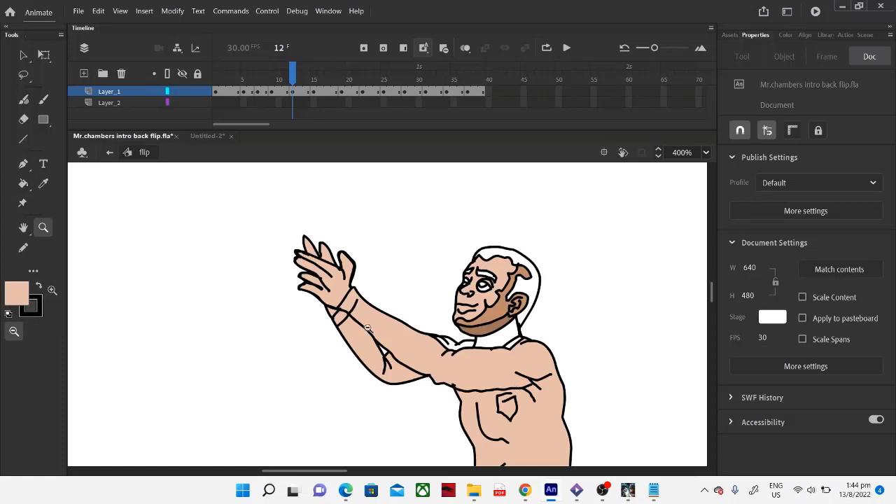
click(23, 184)
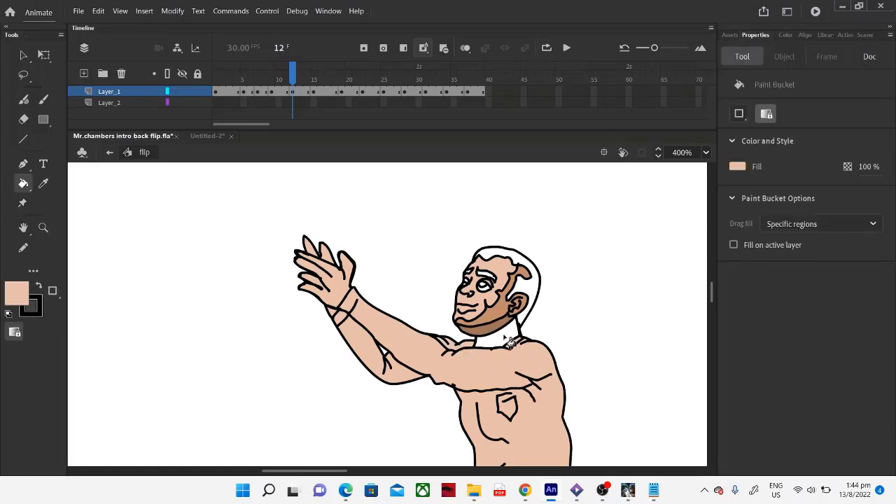
click(509, 342)
click(23, 249)
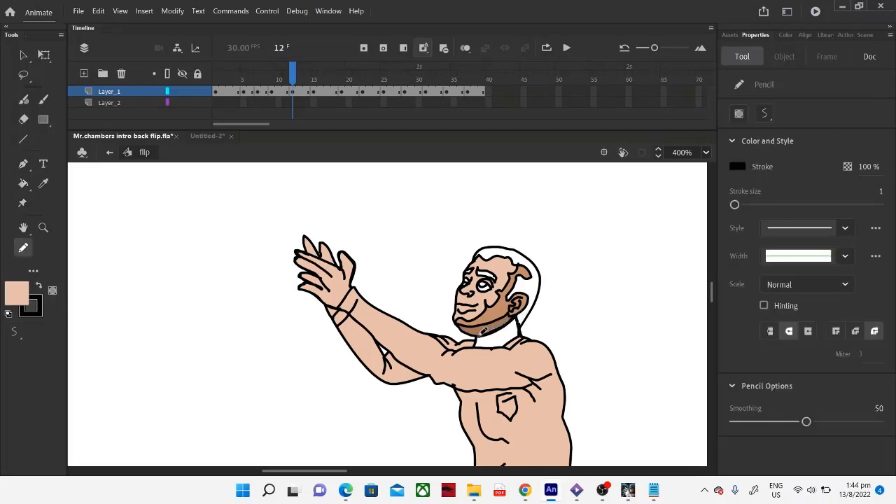
click(23, 183)
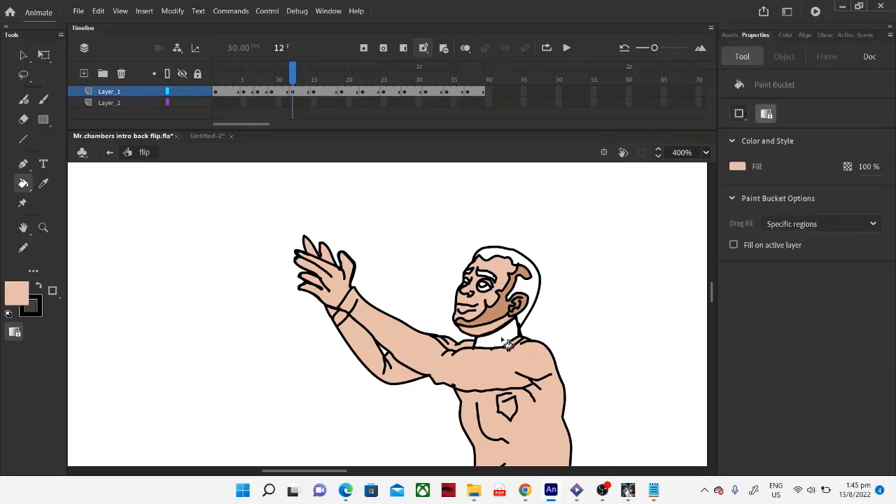
click(501, 339)
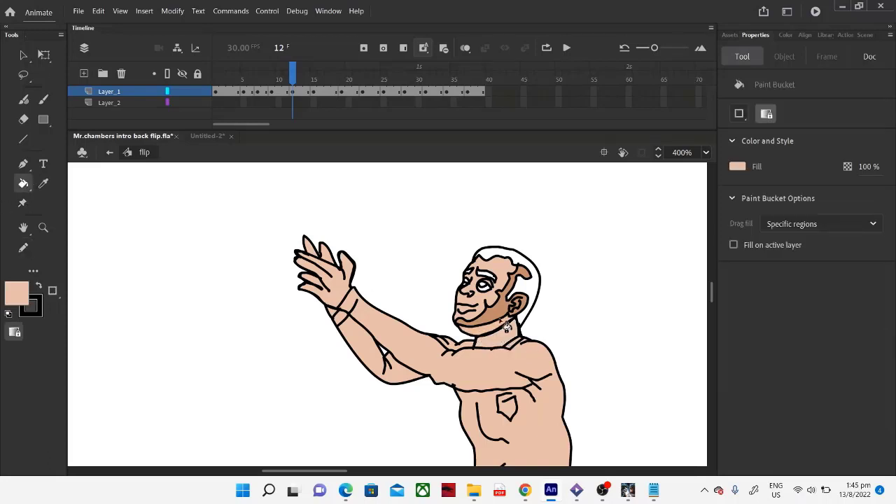
Step: Sample the light brown swatch above Skin and fill the strip under the jaw on frame 12 with it
click(42, 185)
scroll(343, 360, down, 5)
scroll(273, 330, left, 5)
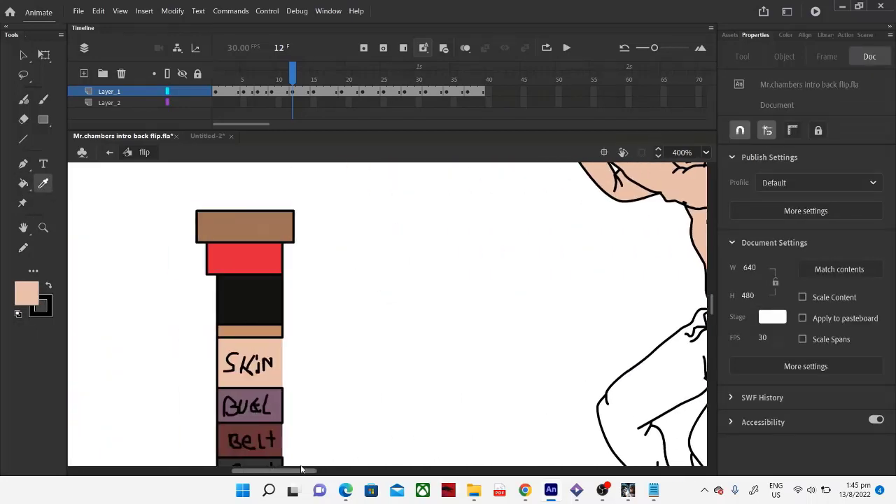
click(273, 330)
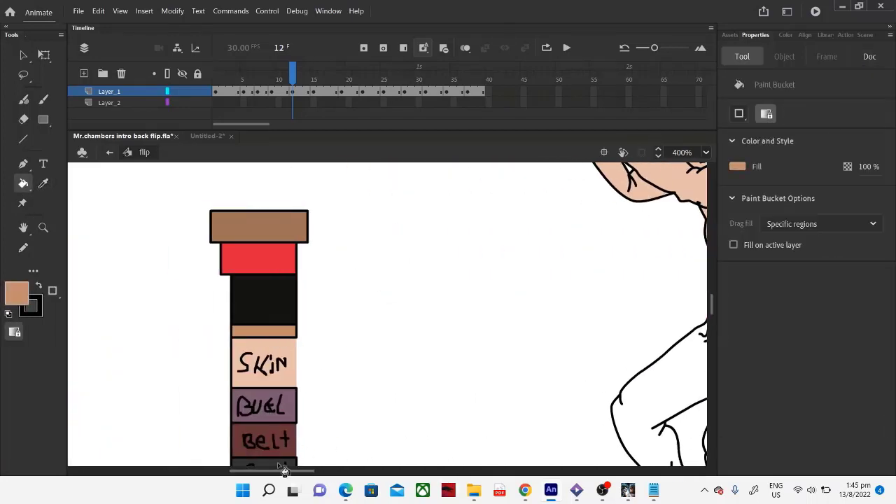
scroll(345, 390, right, 5)
scroll(345, 390, up, 5)
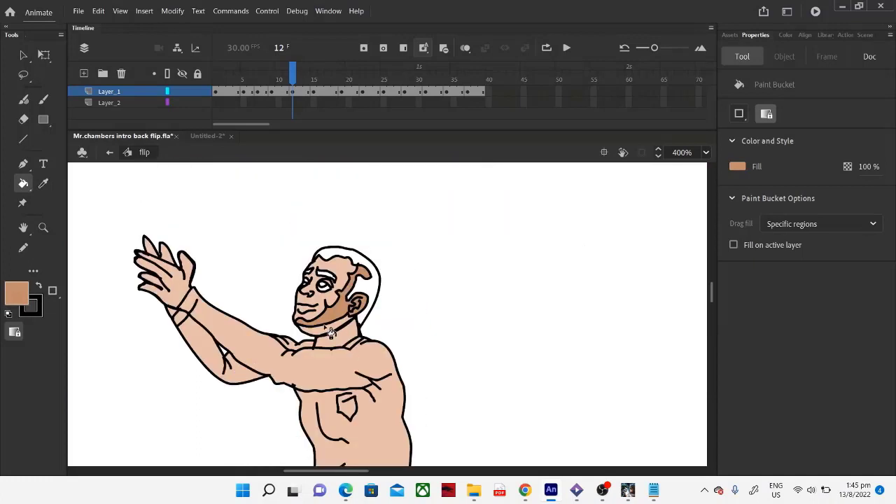
click(333, 335)
Step: Sample the dark brown swatch at the head of the palette and fill the strip under the jaw on frame 12
scroll(98, 282, left, 6)
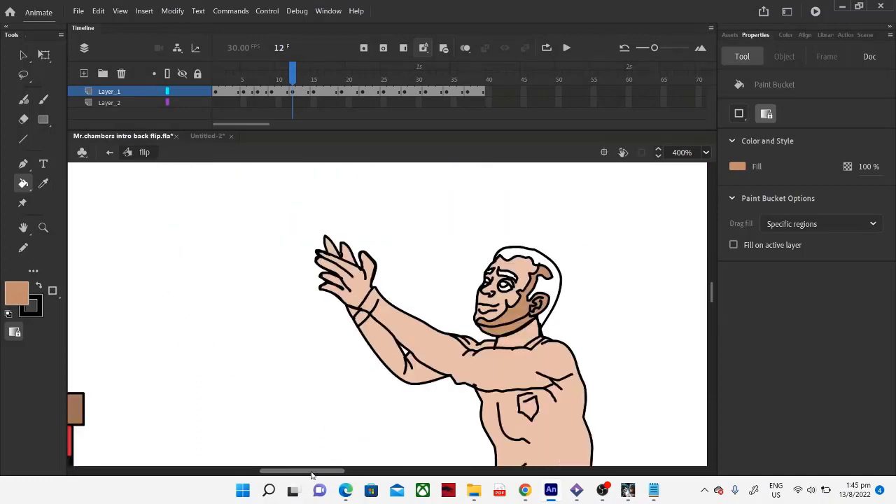
click(43, 185)
click(271, 408)
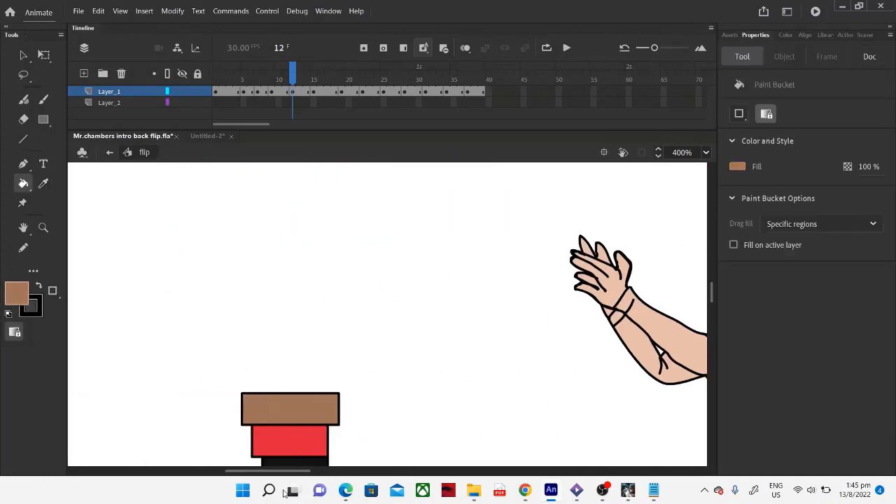
drag(266, 473, 323, 474)
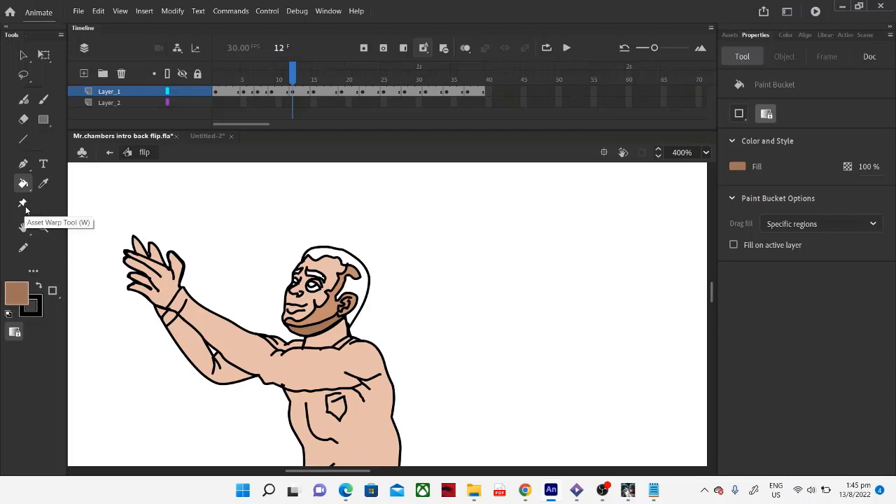
Step: Erase the strokes bordering the beard and the strip under the jaw on frame 12
click(23, 119)
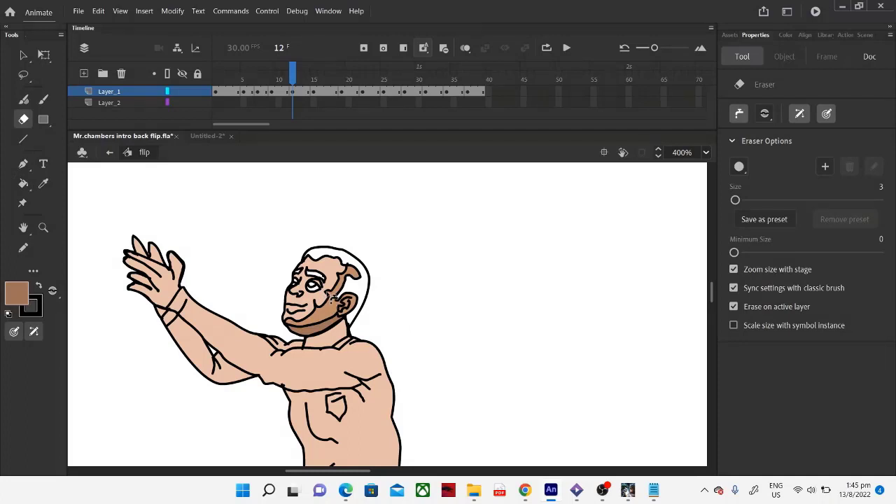
drag(335, 298, 329, 298)
drag(303, 330, 303, 330)
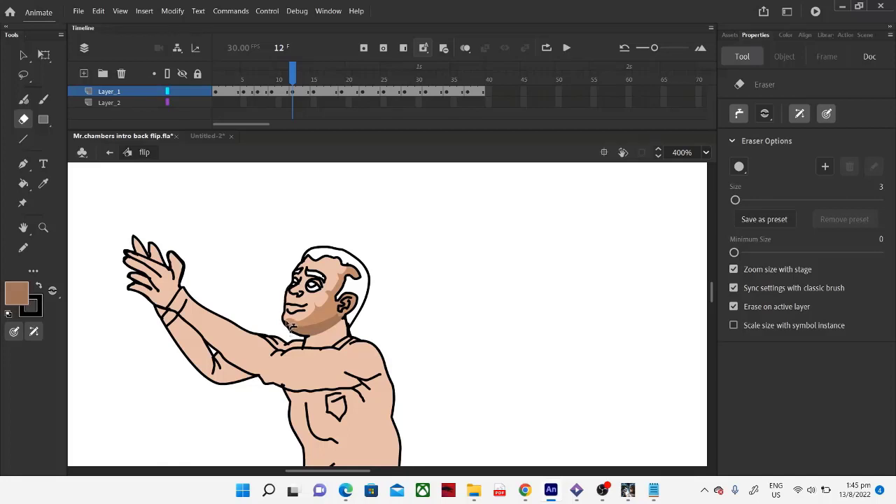
Step: Clear the light brown fill from the beard, temple and ear on frame 12 with the Eraser
click(291, 323)
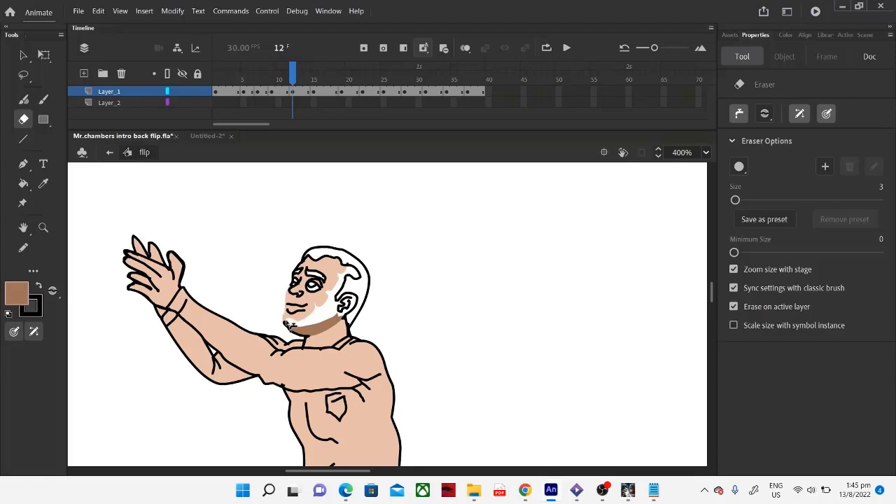
key(ctrl+z)
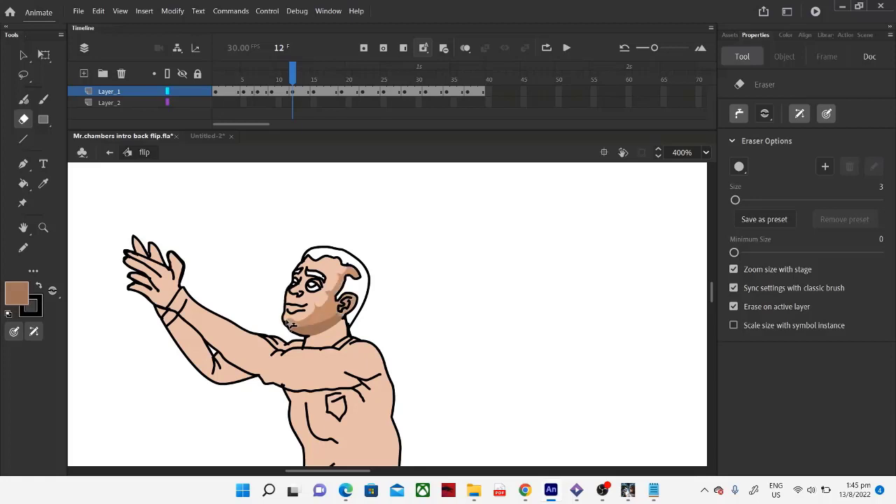
click(290, 323)
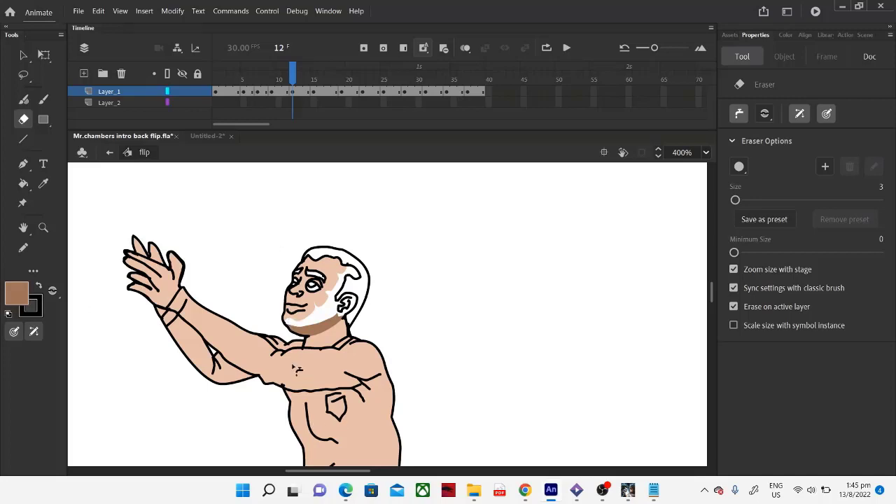
Step: Sample the dark brown swatch again and fill the cleared beard, temple and ear on frame 12 with it
scroll(295, 368, down, 3)
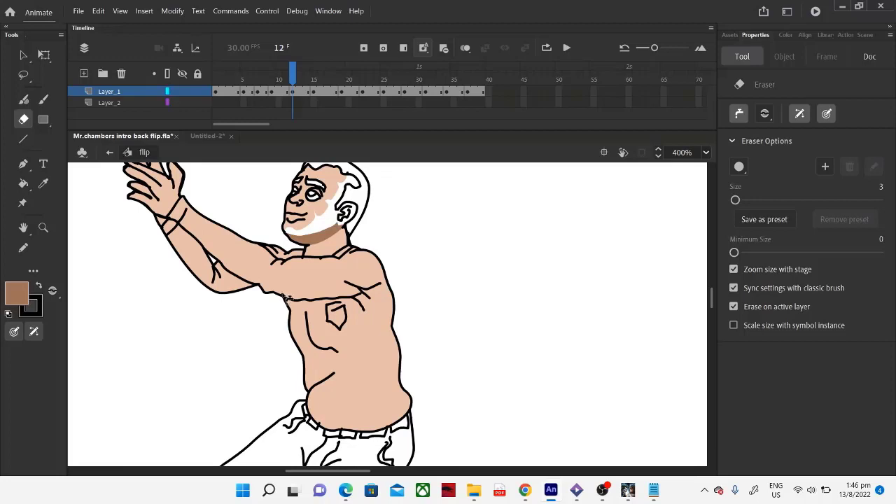
drag(366, 474, 308, 473)
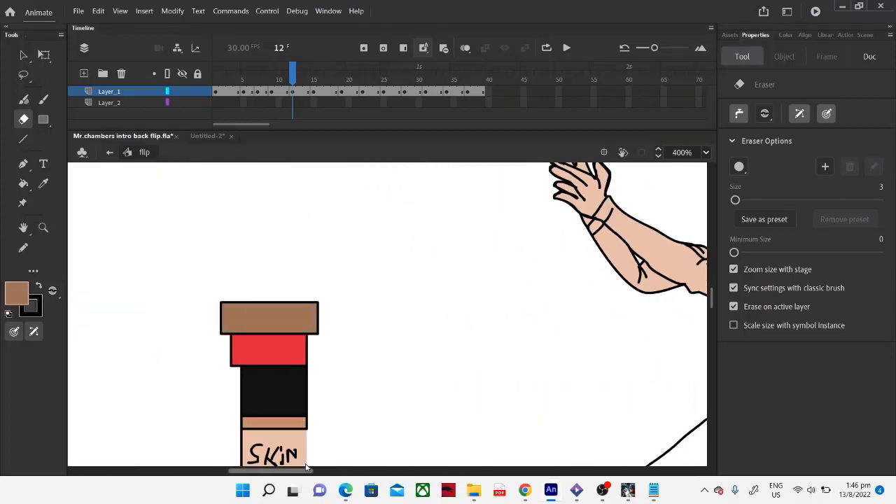
click(41, 186)
click(262, 321)
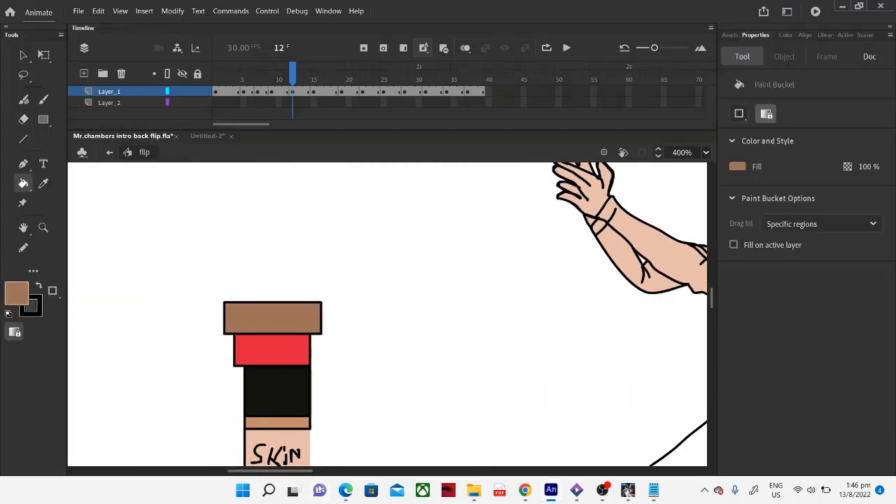
scroll(346, 281, right, 10)
click(322, 224)
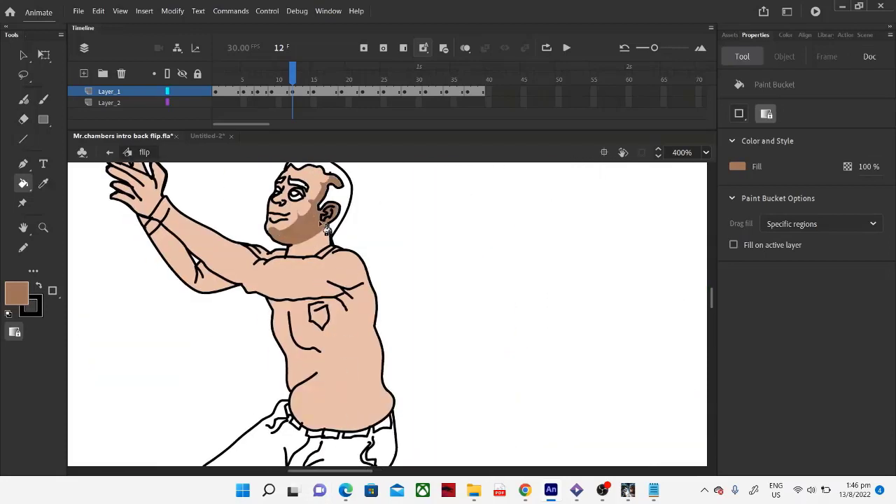
Step: Choose white as the fill colour and resample the skin tone from the cheek on frame 12
click(12, 295)
click(78, 384)
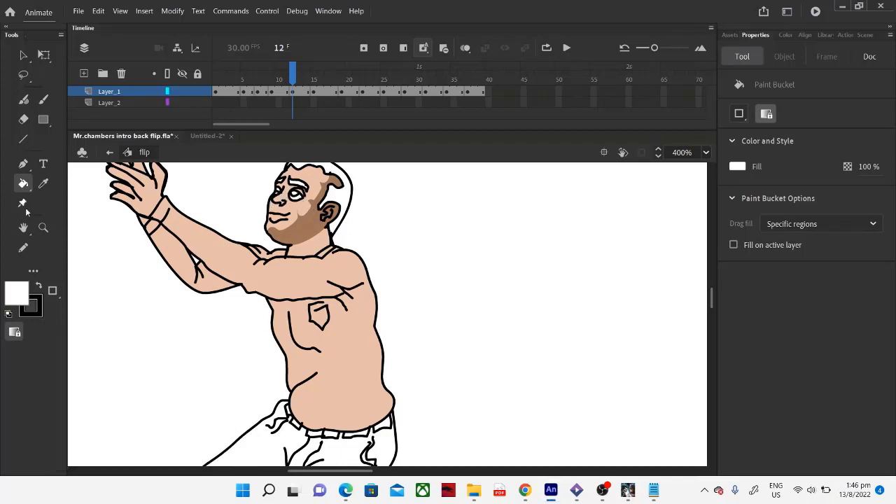
click(43, 184)
click(304, 209)
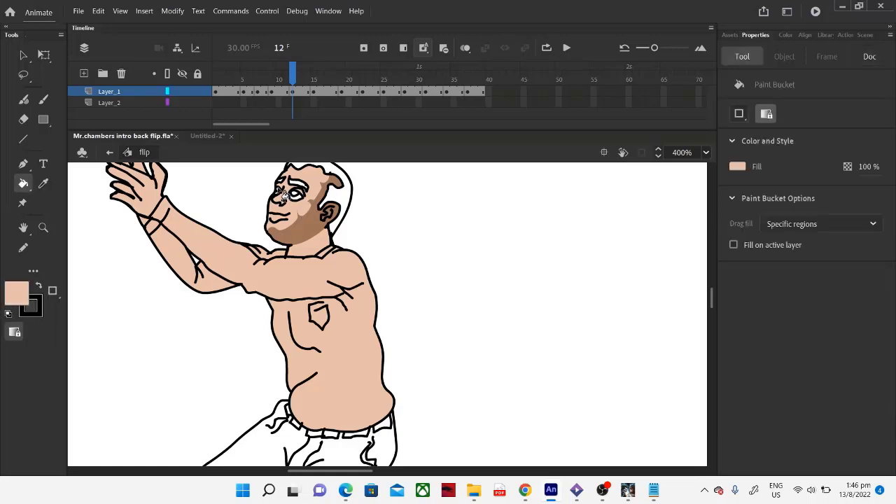
Step: Fill the shirt and both sleeves on frame 12 with the palette's red, and the hair with its black
click(43, 227)
click(14, 333)
click(258, 318)
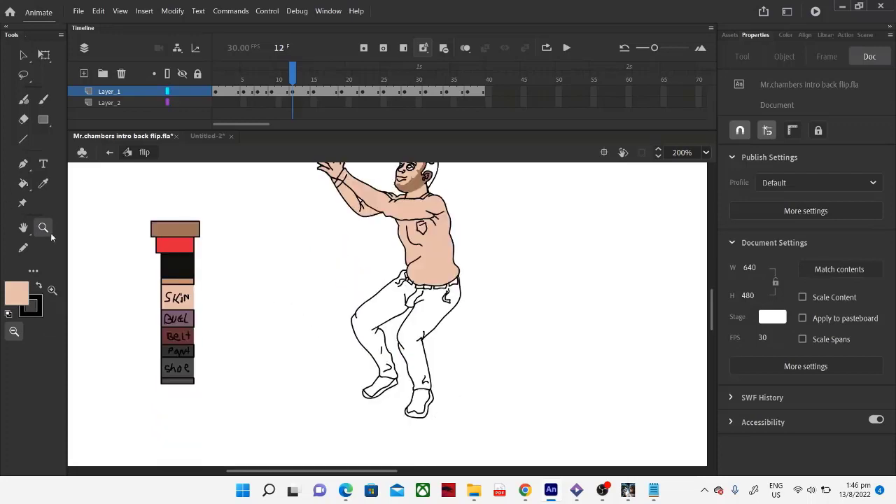
click(42, 184)
click(175, 245)
click(417, 249)
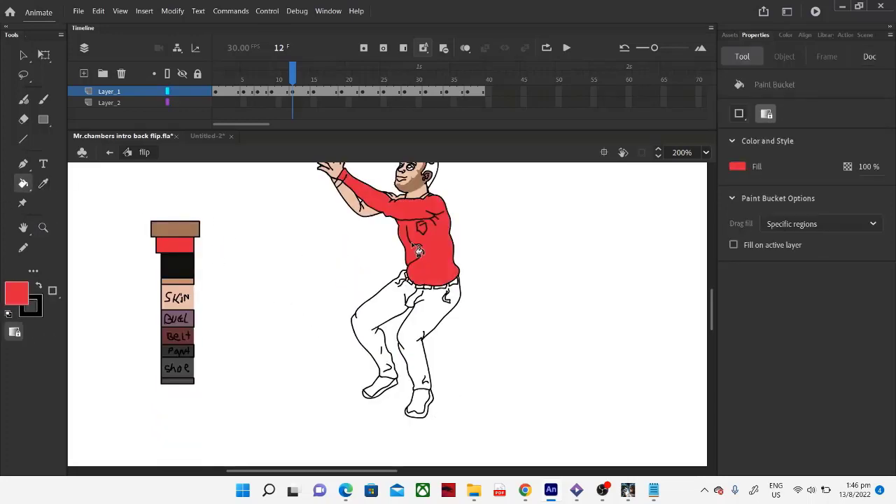
click(373, 221)
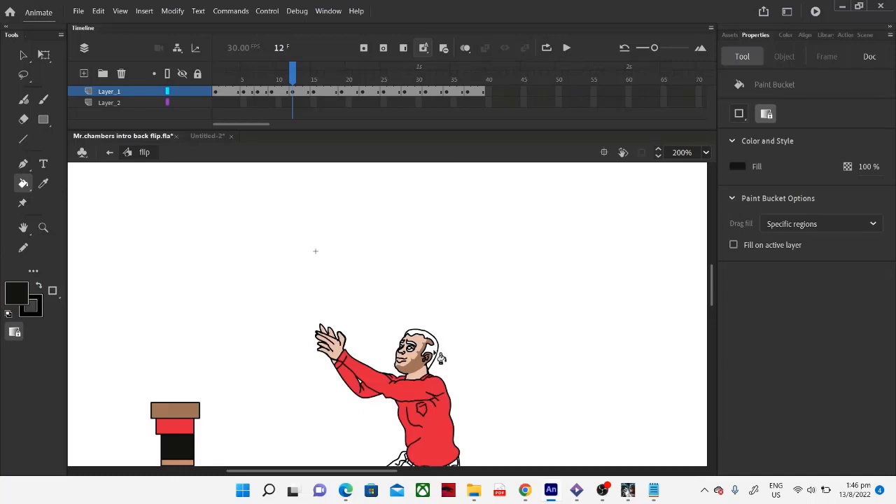
click(435, 344)
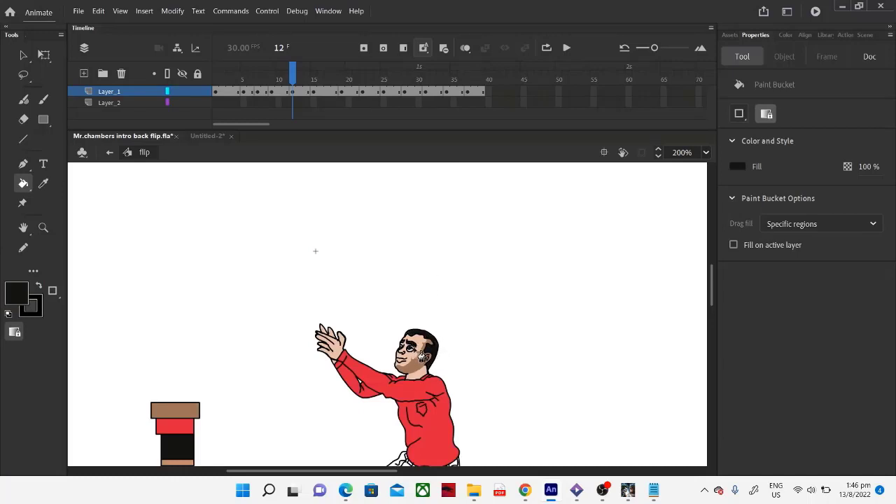
Step: Sample the palette's grey shoe swatch and fill the figure's left-hand shoe on frame 12 with it
scroll(462, 364, down, 5)
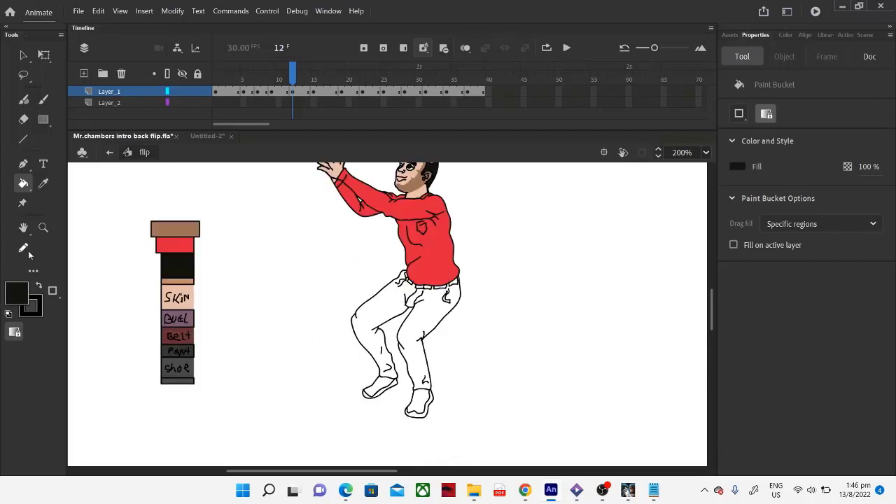
click(43, 184)
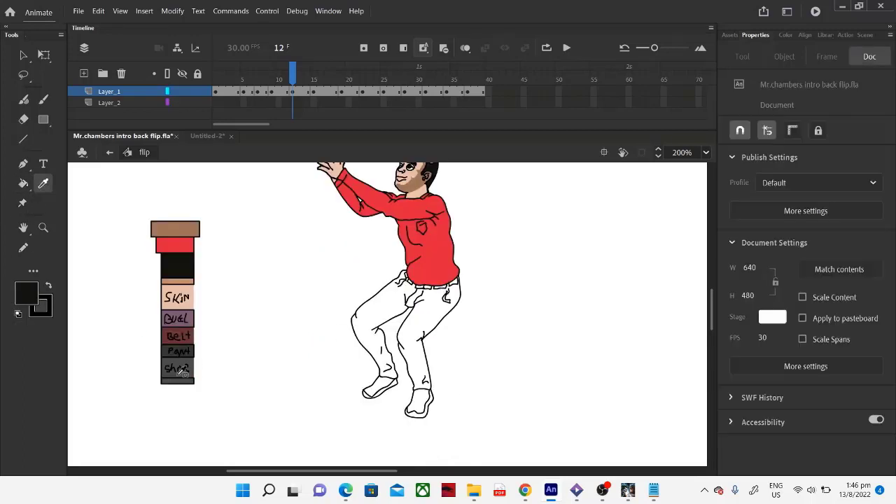
click(185, 372)
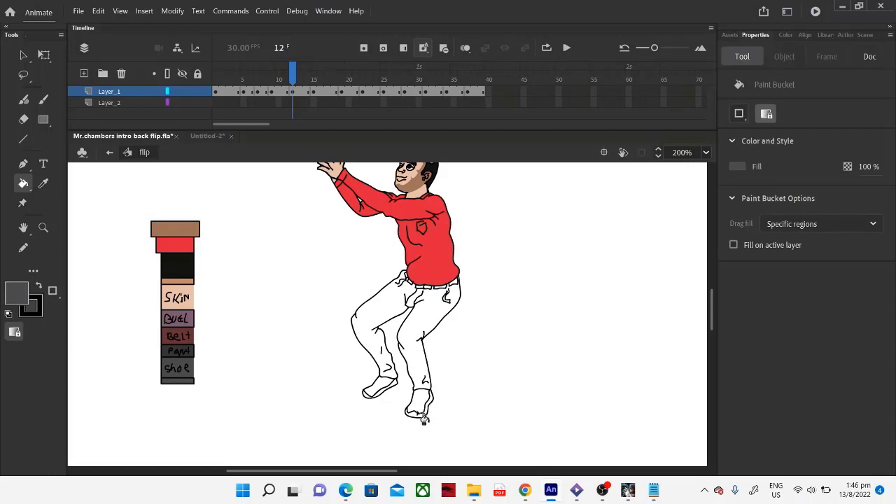
click(391, 388)
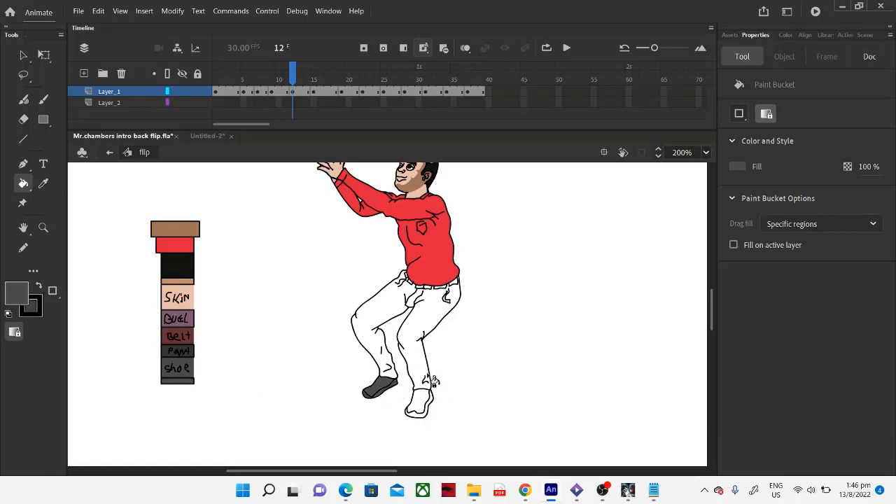
Step: Sample the palette's dark grey pant swatch and fill both trouser legs on frame 12 with it
click(43, 184)
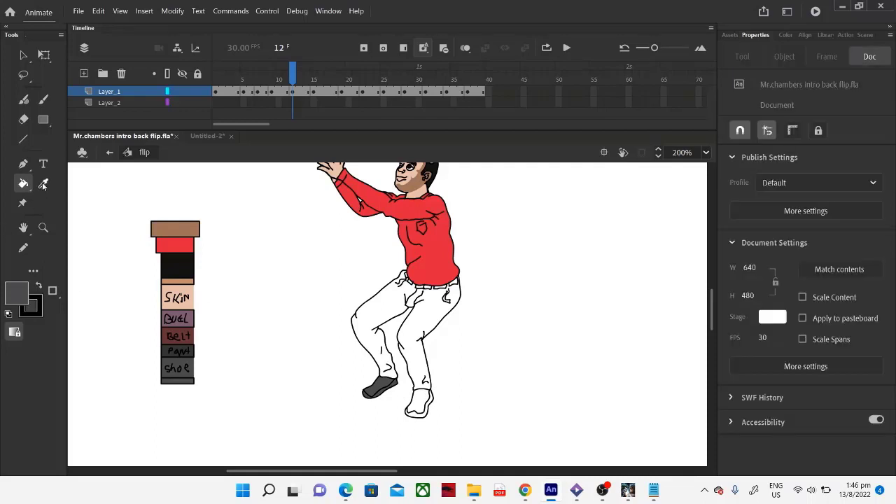
click(171, 350)
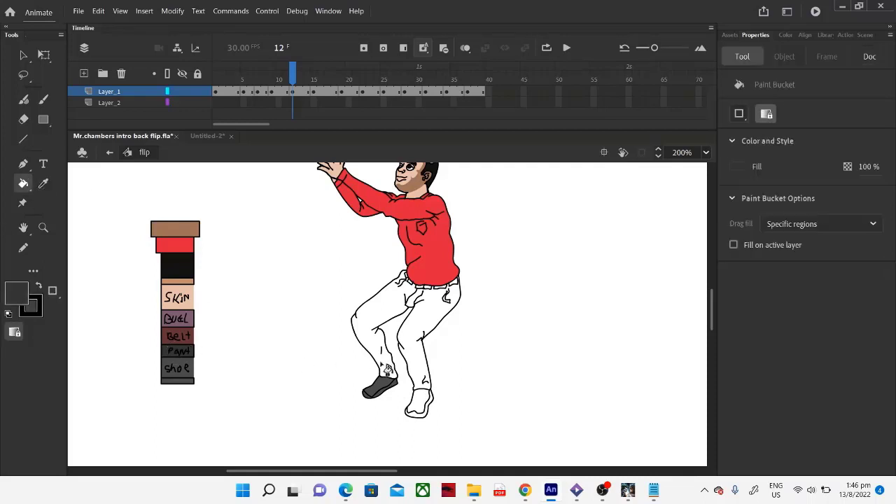
click(382, 364)
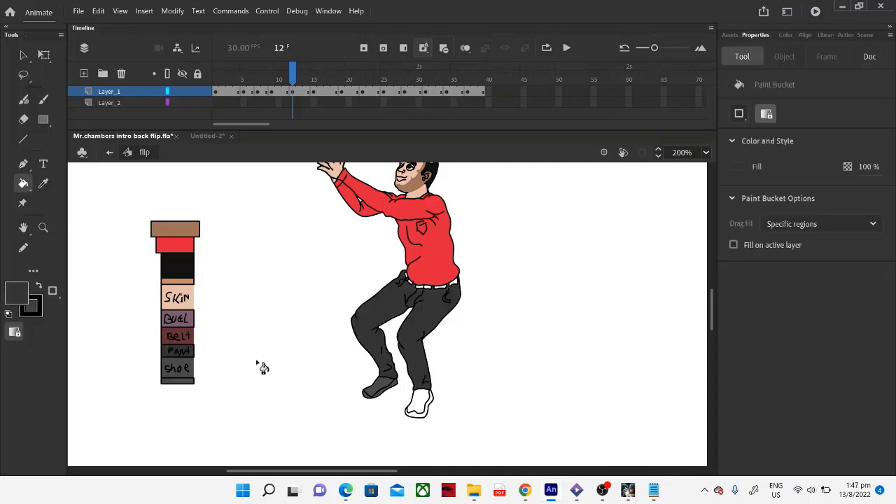
Step: Close the gap in the unfilled shoe's outline at the trouser cuff on frame 12 with a short Pencil stroke
click(43, 227)
click(51, 290)
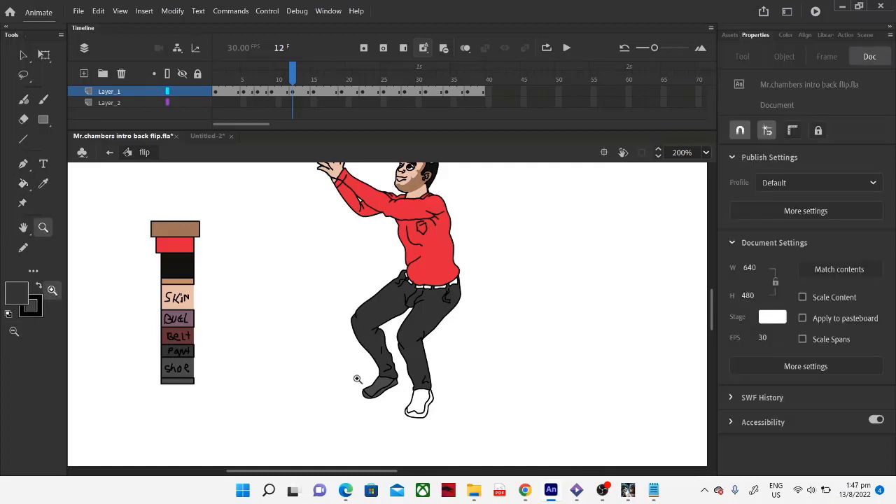
click(428, 411)
click(396, 305)
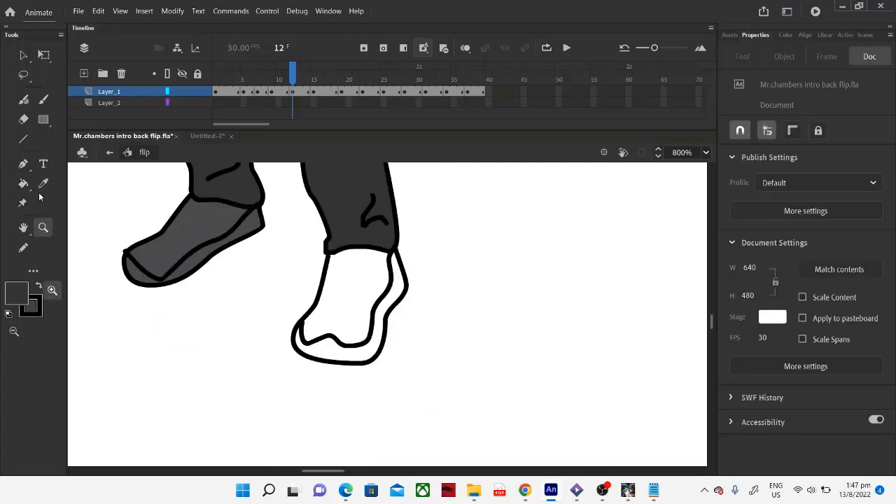
click(23, 249)
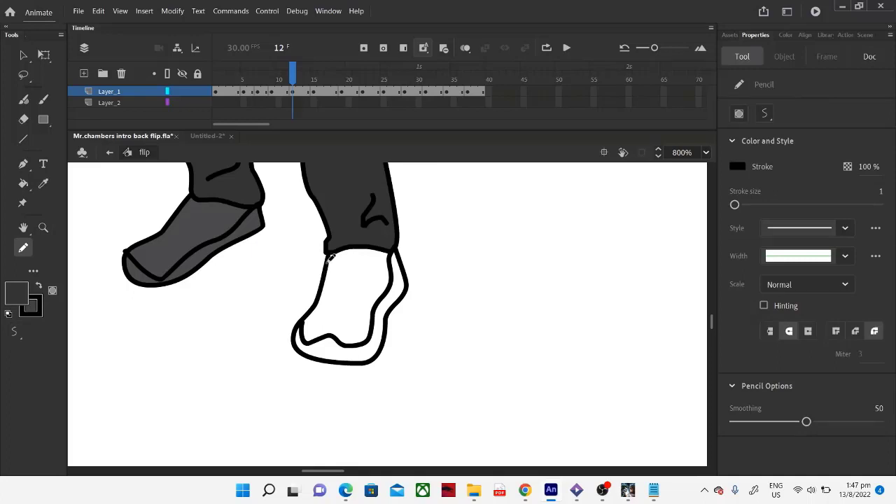
drag(332, 248, 338, 248)
Step: Sample the grey from the coloured shoe and fill the other shoe and its sole on frame 12 with it
click(43, 183)
click(211, 235)
click(355, 313)
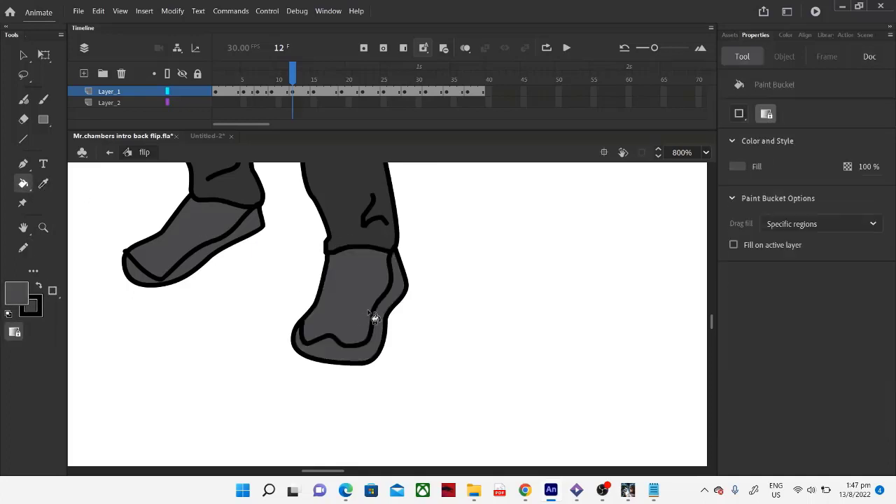
Step: Sample the palette's purple buckle swatch and fill the white waistband gaps below the shirt on frame 12 with it
scroll(375, 318, up, 10)
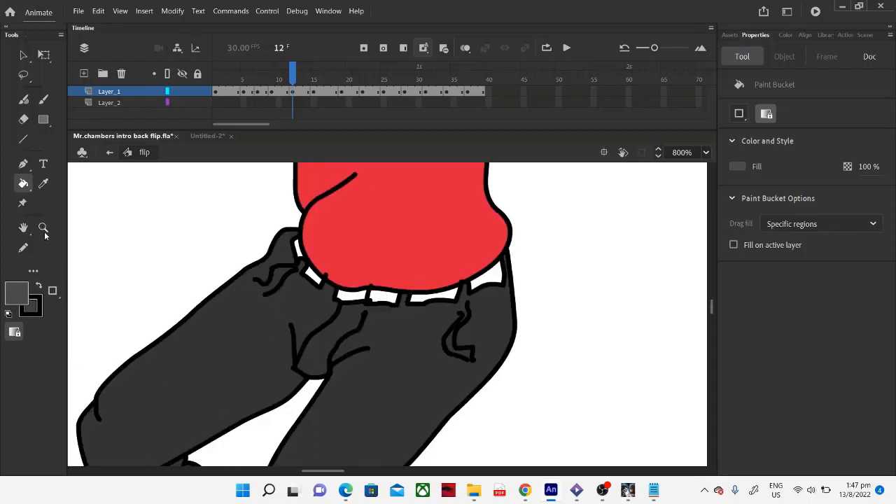
click(43, 228)
click(14, 332)
click(336, 352)
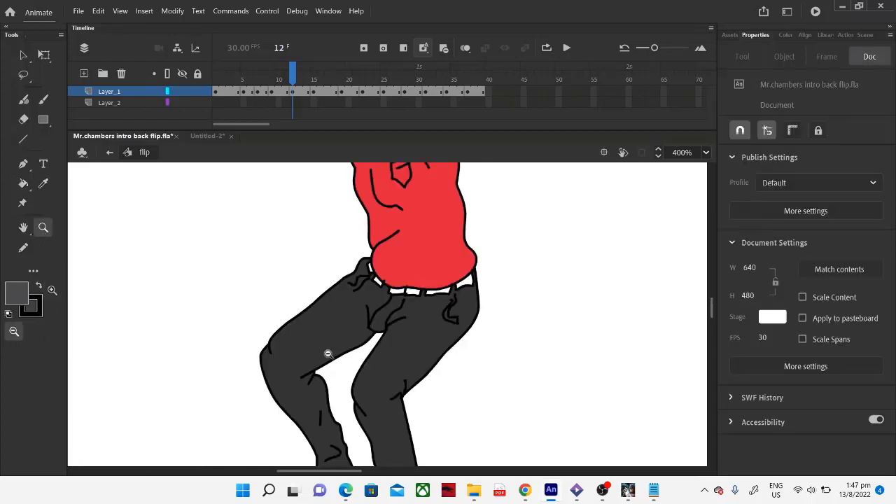
click(328, 353)
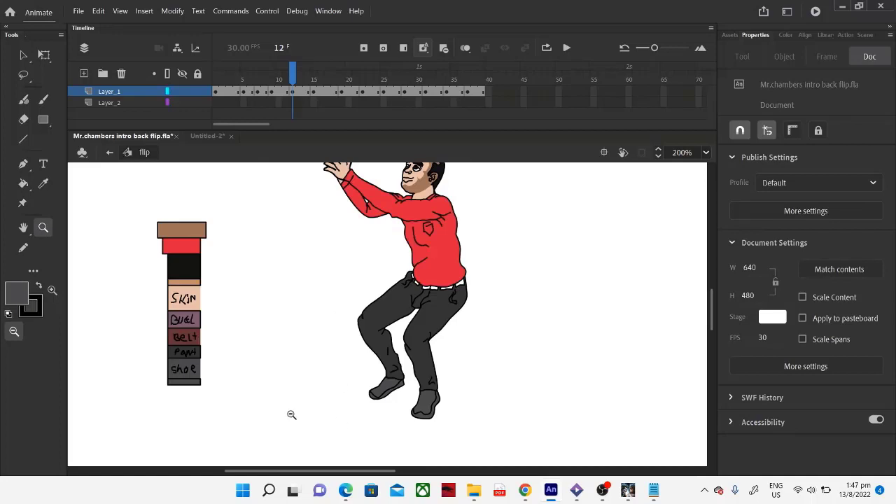
click(43, 183)
click(202, 321)
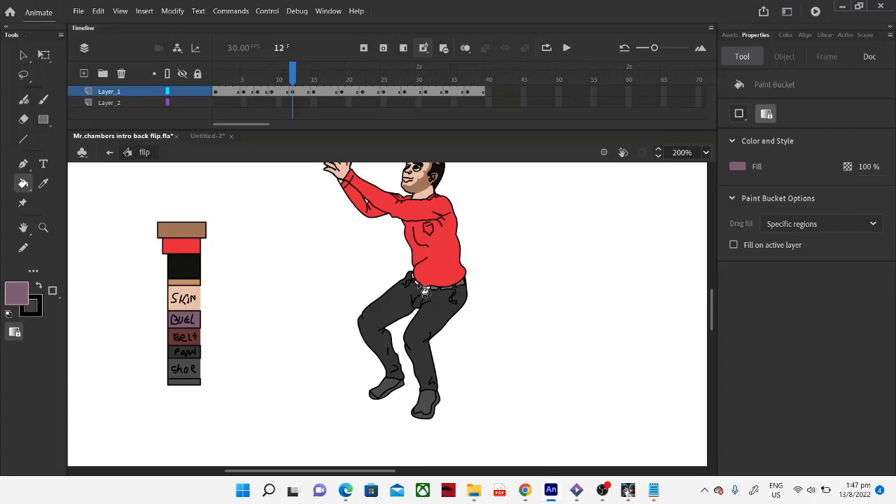
click(43, 183)
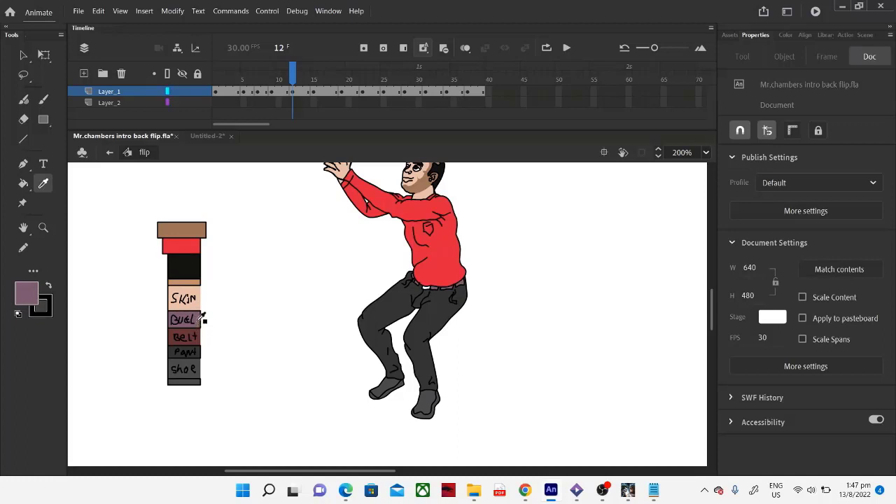
click(204, 320)
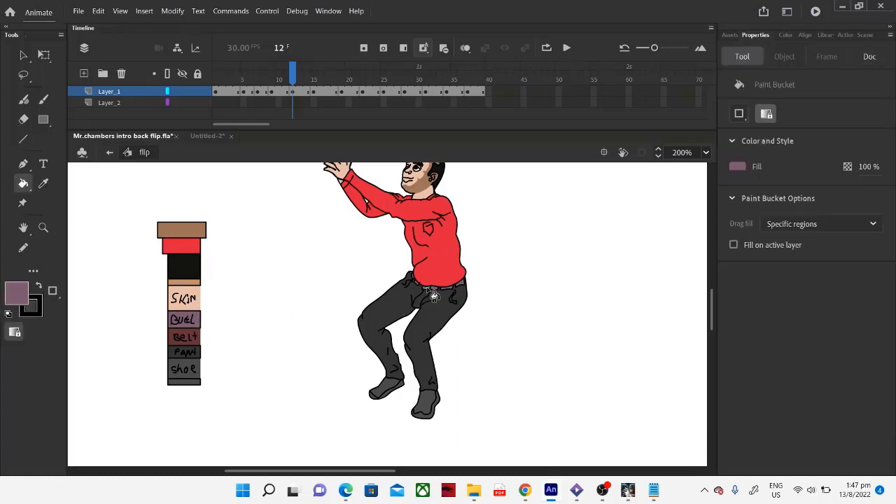
Step: Sample the palette's dark red belt swatch and fill the belt sections on frame 12 with it
click(44, 184)
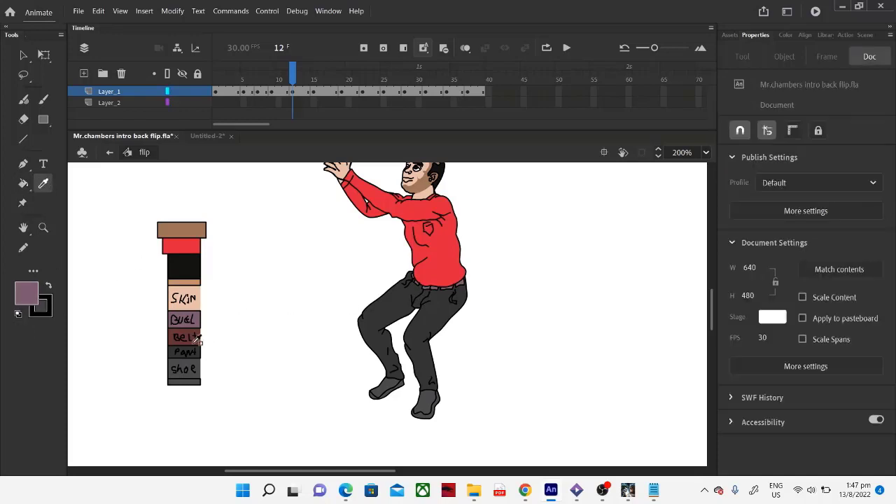
click(176, 339)
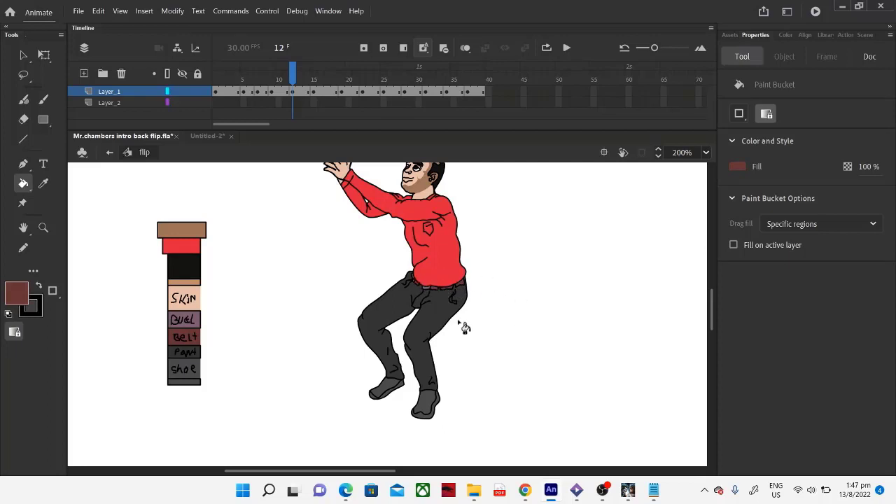
Step: Choose the Eraser for cleaning up the front of the belt on frame 12
click(23, 119)
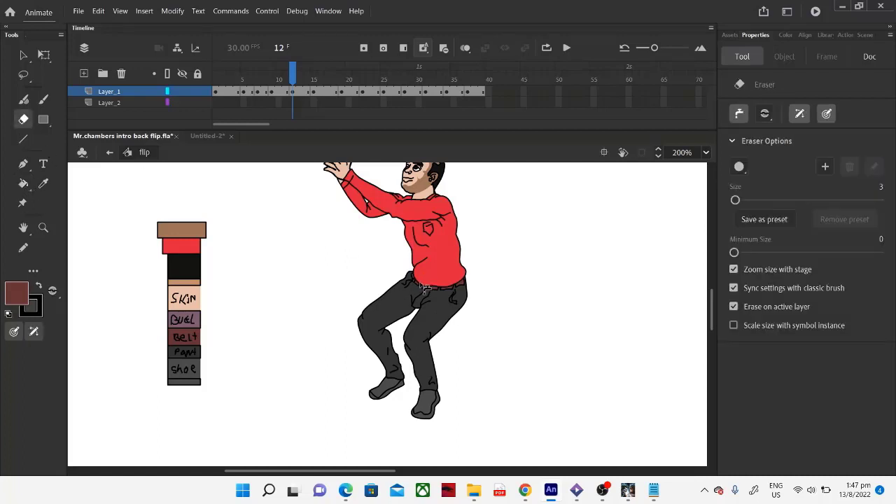
Step: Cut the whole colour swatch palette beside the character on frame 12
scroll(413, 287, up, 3)
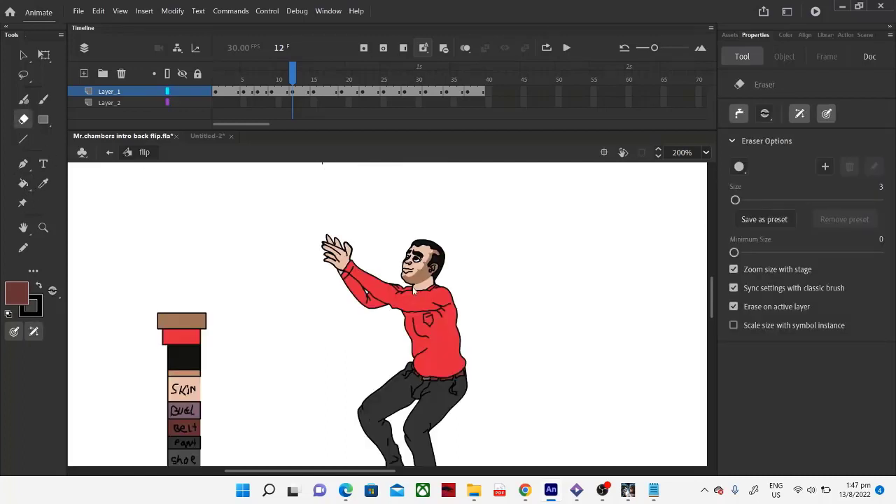
scroll(413, 286, down, 3)
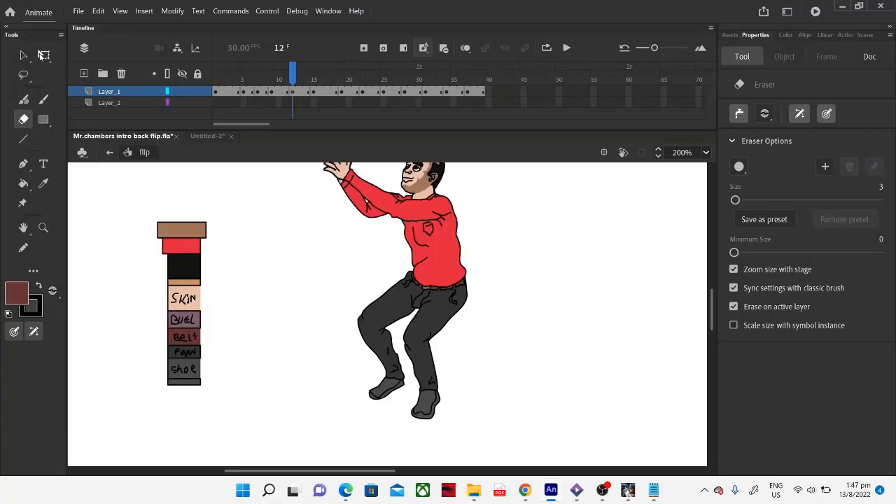
click(44, 55)
drag(131, 217, 236, 409)
right_click(171, 301)
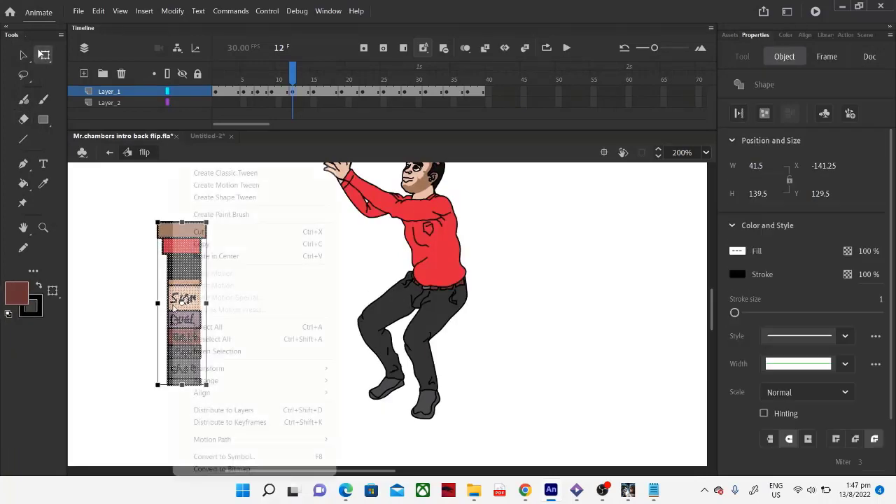
click(199, 232)
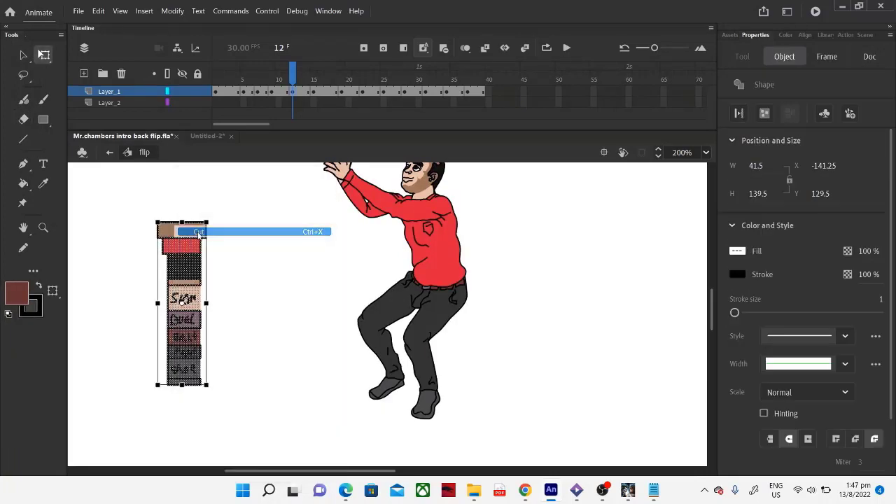
Step: Paste the swatch palette into the keyframe at frame 15 and place it beside the uncoloured figure, clear of the drawing
click(217, 93)
click(242, 93)
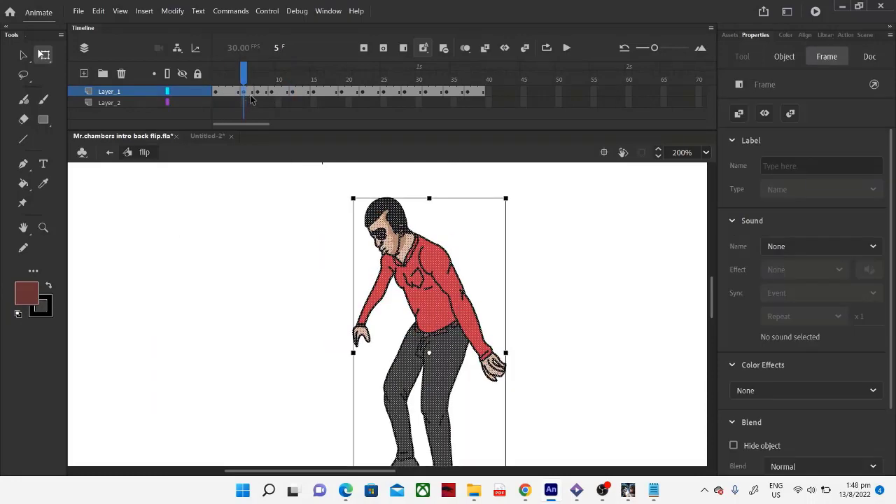
click(259, 93)
click(272, 94)
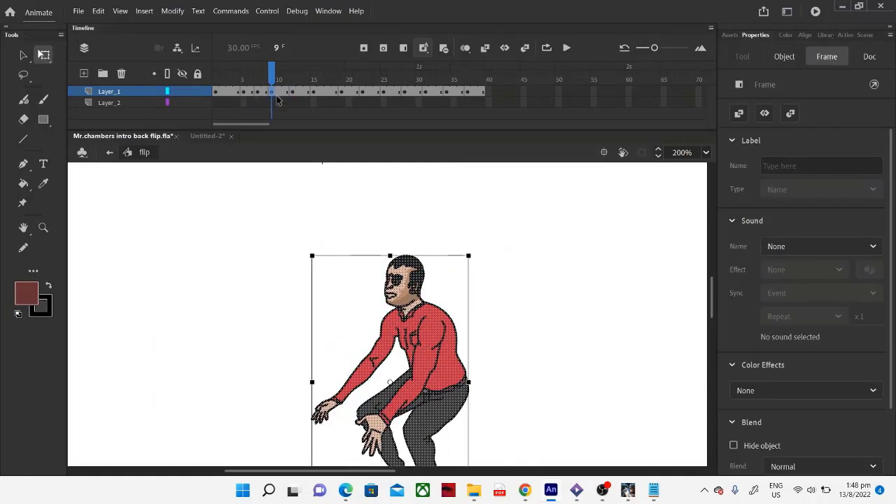
click(293, 93)
click(314, 96)
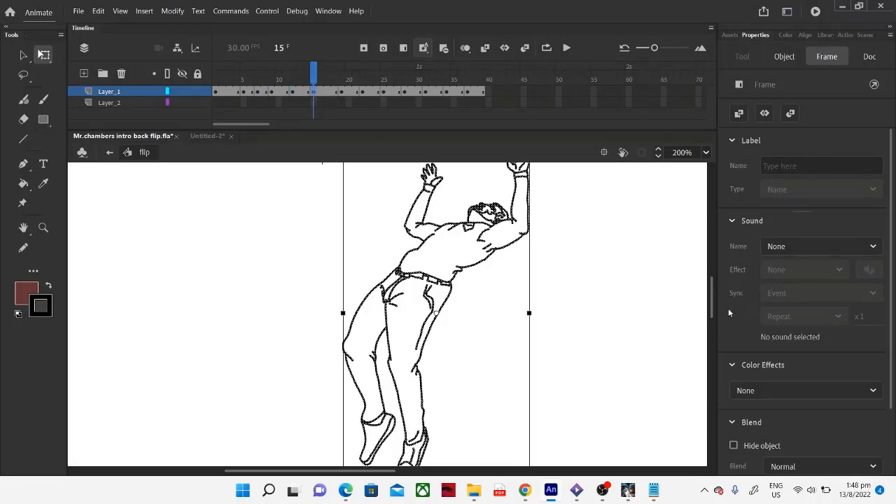
scroll(714, 290, down, 1)
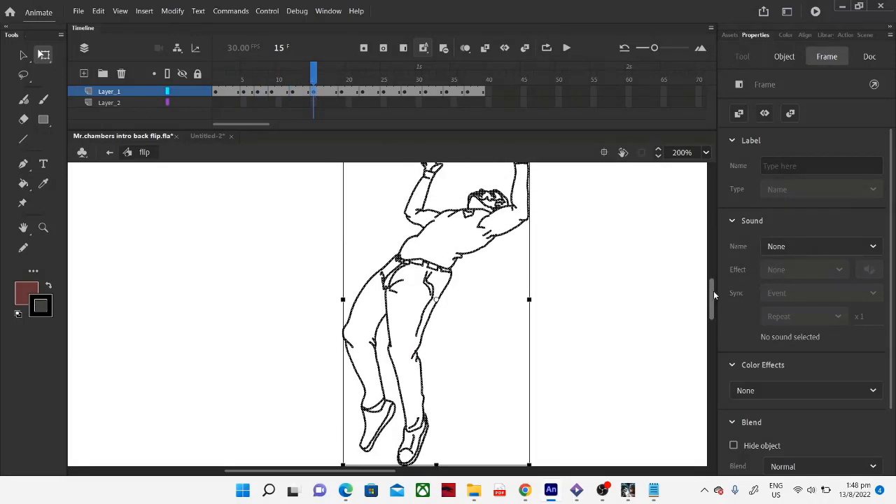
right_click(122, 244)
click(180, 274)
drag(392, 259, 105, 286)
click(231, 224)
Step: Fill the figure's shirt and sleeves with the palette's red and the hair with its black
click(43, 184)
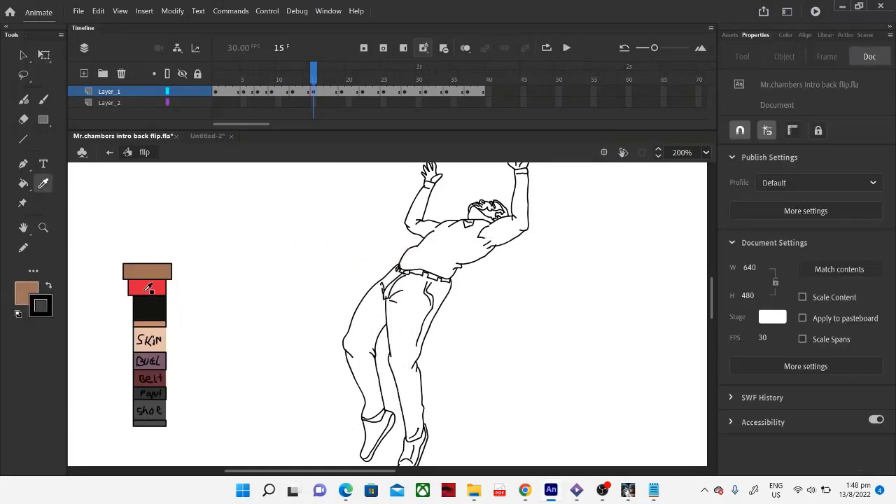
click(148, 287)
click(482, 247)
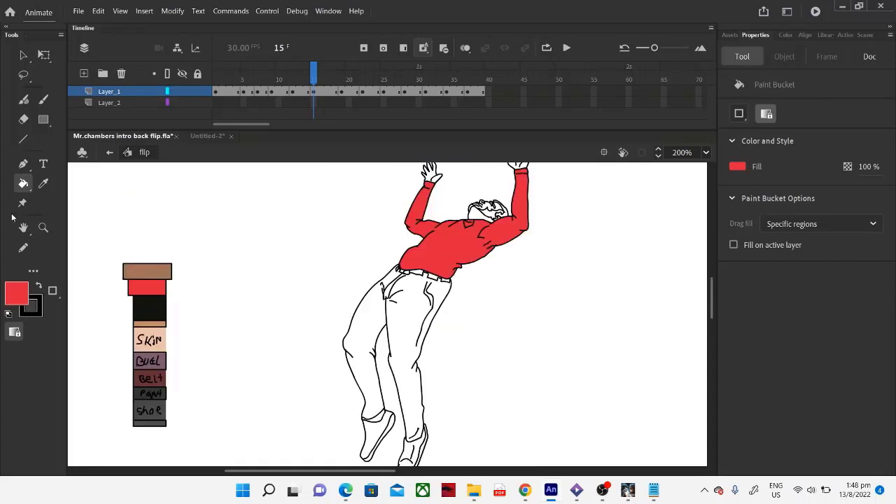
click(43, 184)
click(150, 306)
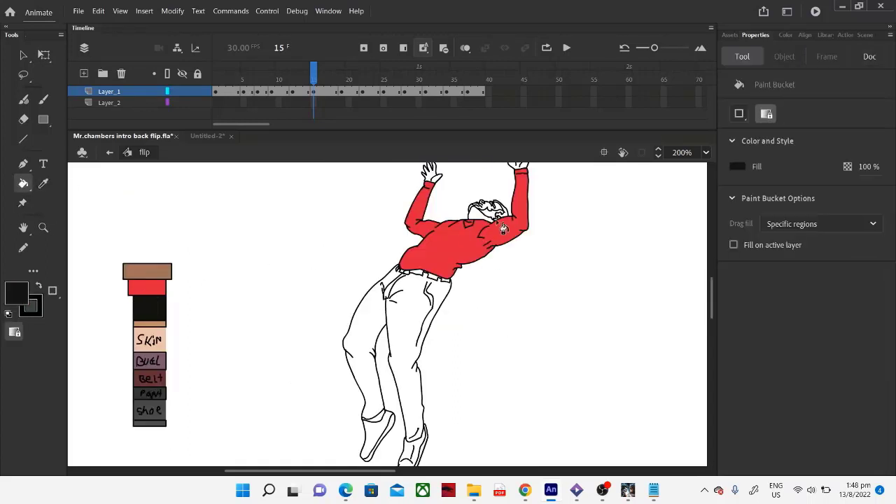
click(511, 220)
Step: Try the palette's brown on the jaw, and fill both raised hands with the skin colour
click(44, 184)
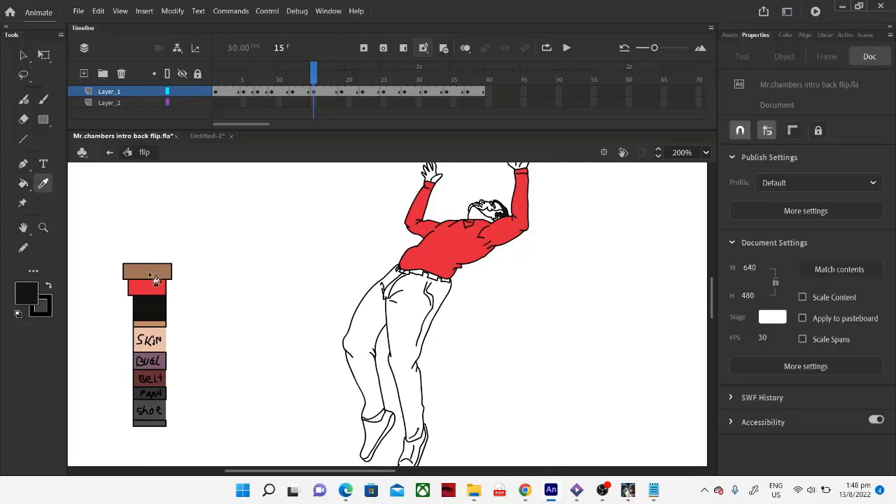
click(149, 271)
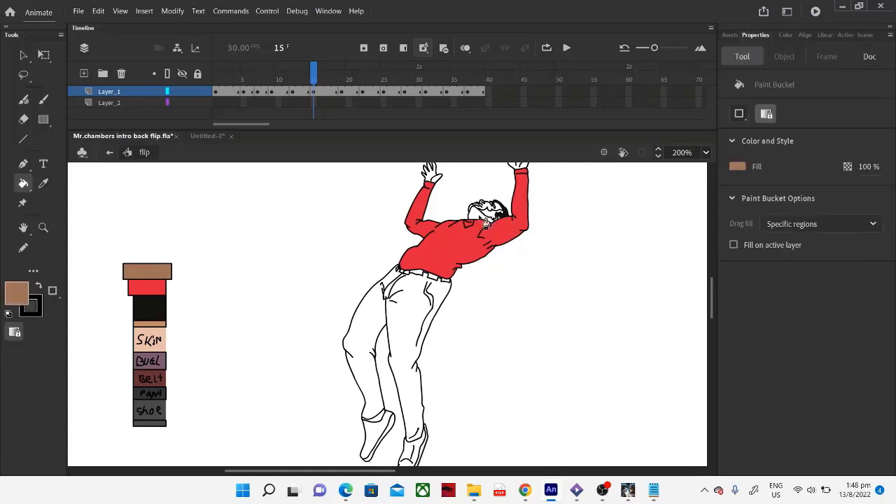
click(43, 183)
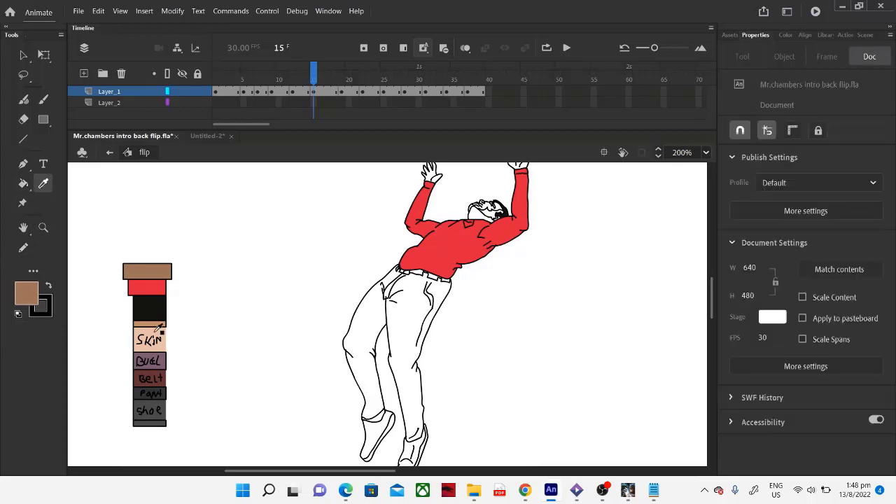
click(161, 343)
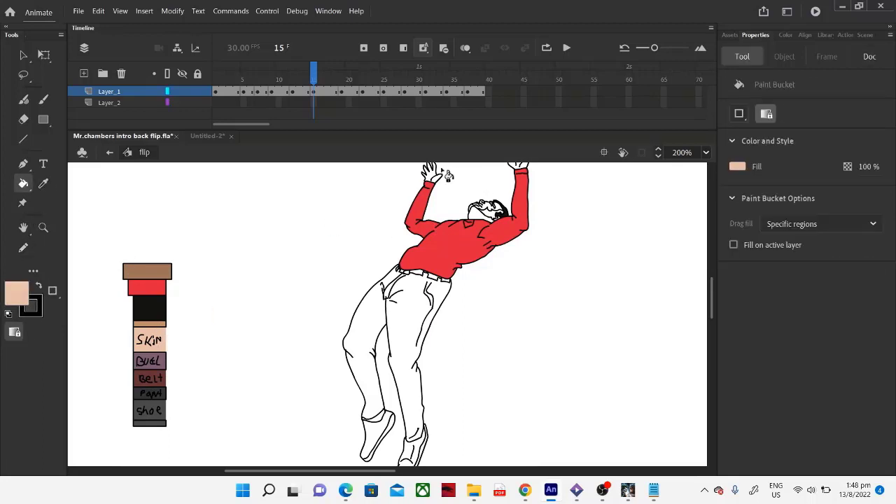
scroll(556, 185, up, 3)
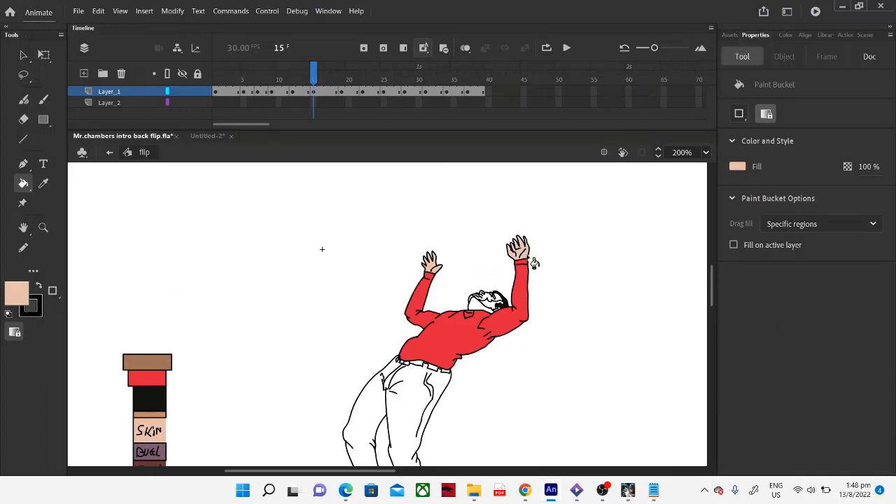
scroll(532, 261, down, 3)
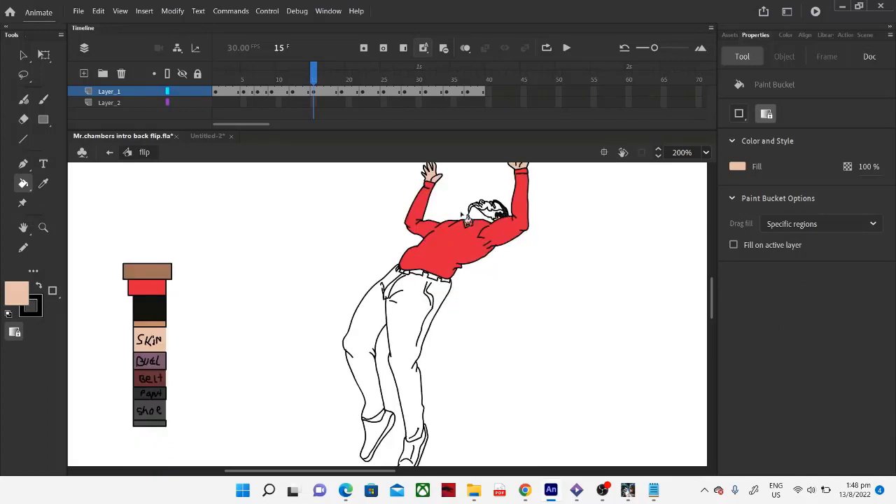
Step: Fill the first shoe and the sole of the second shoe with the palette's dark grey shoe colour
scroll(402, 303, down, 3)
click(44, 185)
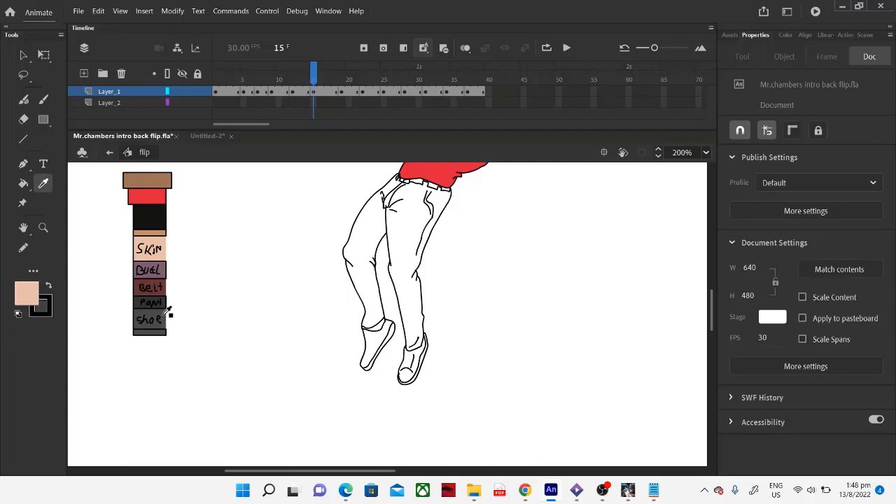
click(168, 313)
click(376, 357)
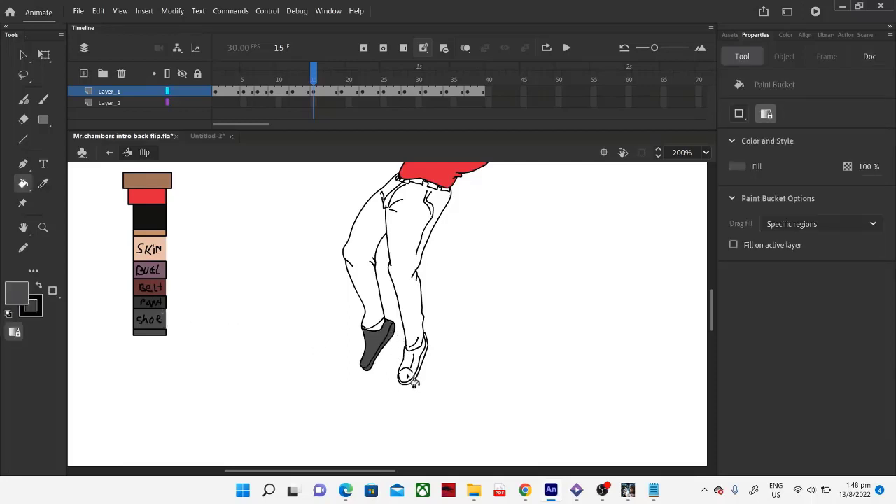
click(409, 385)
Step: Close the gaps in the second shoe's outline with the Pencil at 800% magnification
click(43, 228)
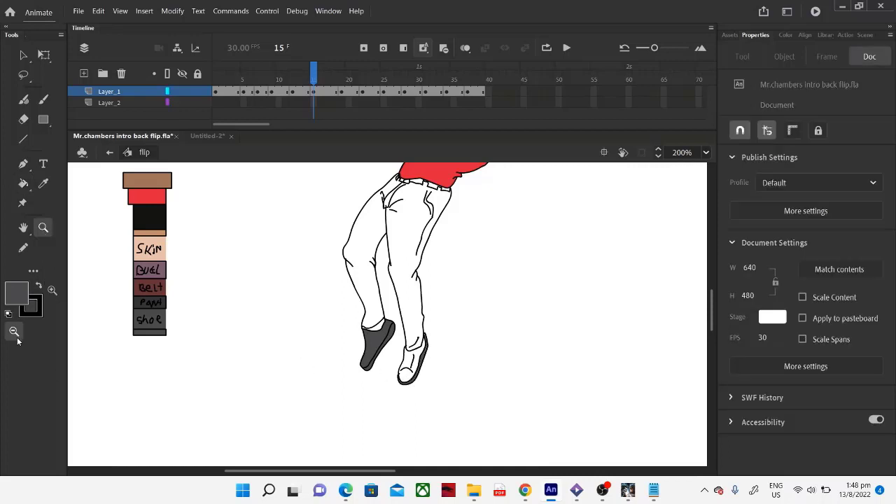
click(51, 294)
click(403, 360)
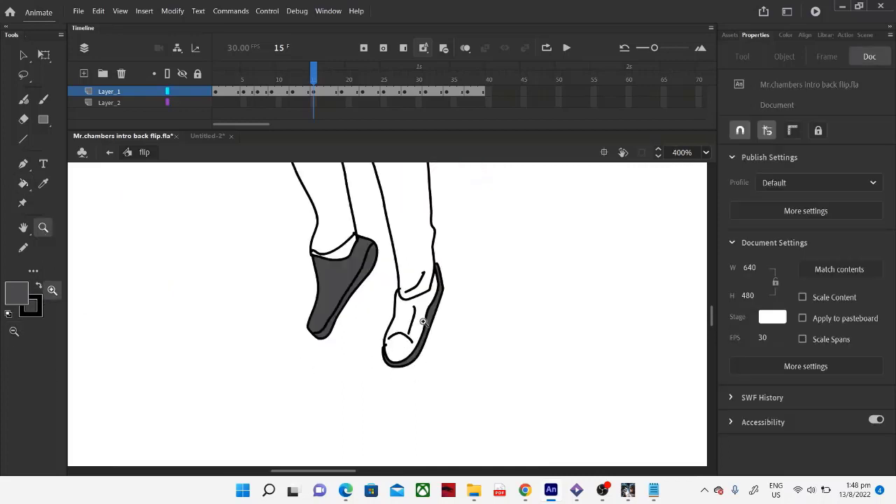
click(413, 329)
click(23, 248)
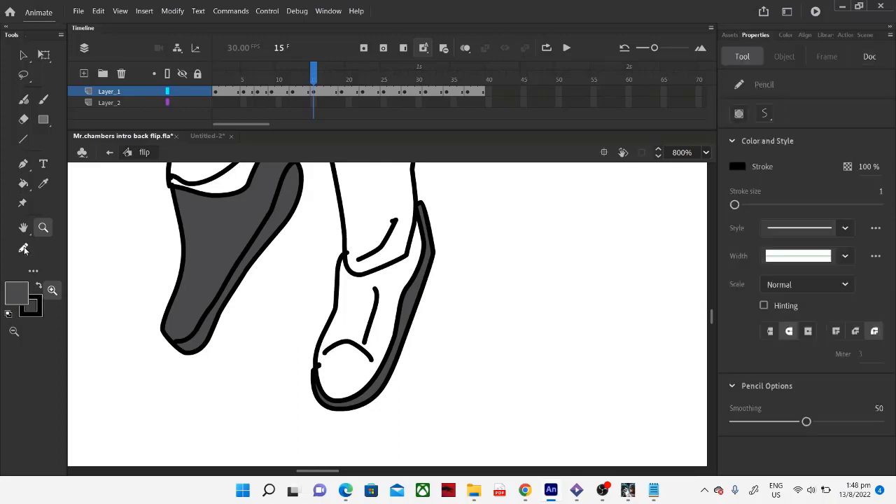
mouse_move(319, 358)
mouse_down()
mouse_move(341, 257)
mouse_move(360, 269)
mouse_move(393, 264)
mouse_move(415, 237)
mouse_move(429, 202)
mouse_up()
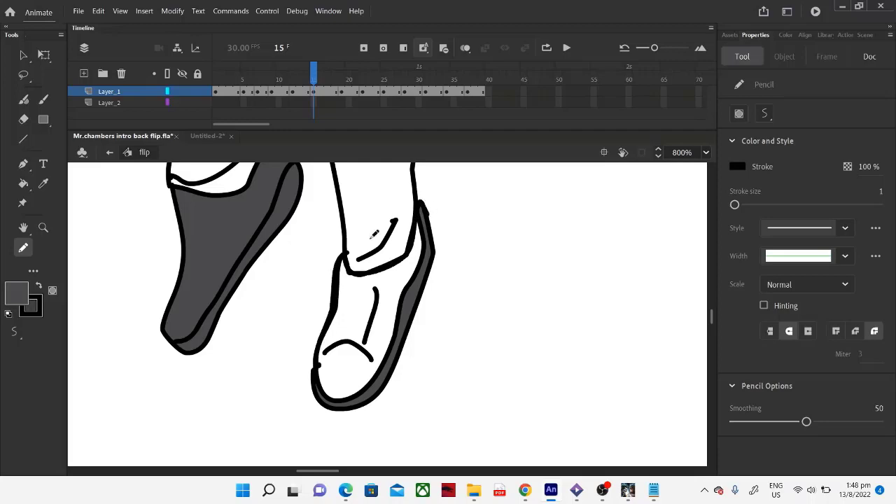
Step: Close the gap in the head's outline between the forehead and the hair with the Pencil
scroll(420, 294, up, 10)
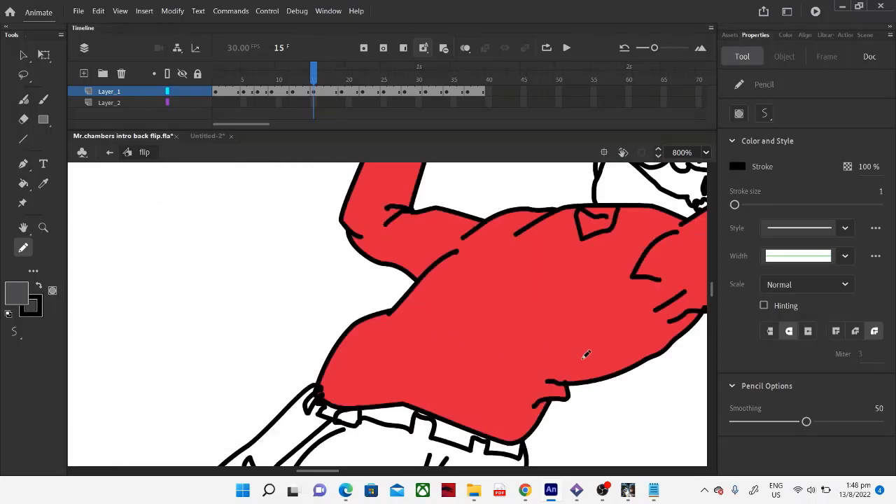
scroll(587, 355, up, 3)
drag(297, 474, 319, 474)
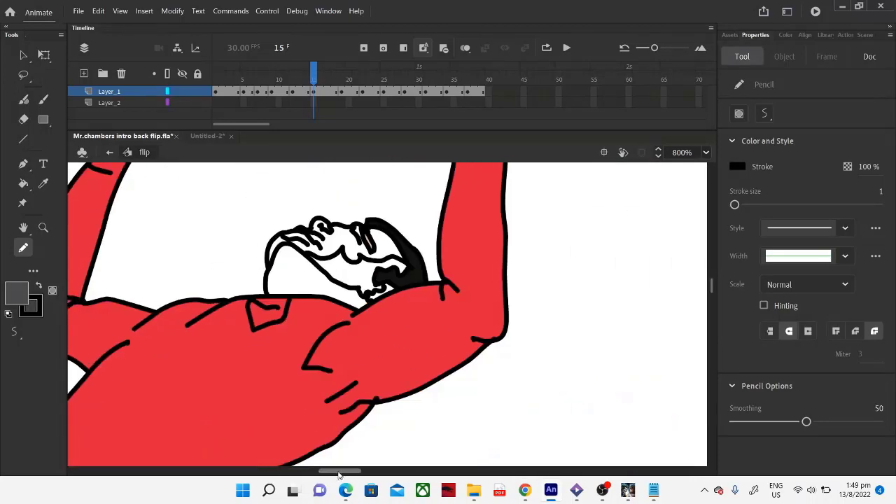
drag(371, 223, 355, 219)
scroll(286, 308, down, 5)
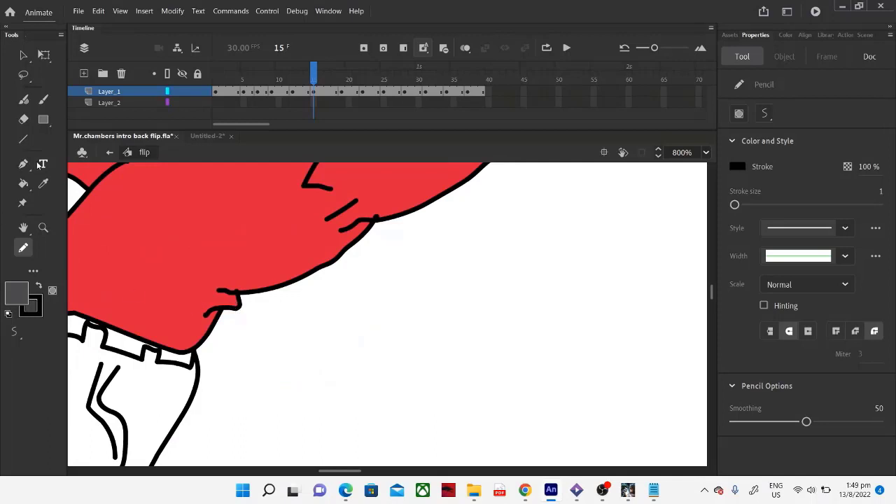
click(23, 119)
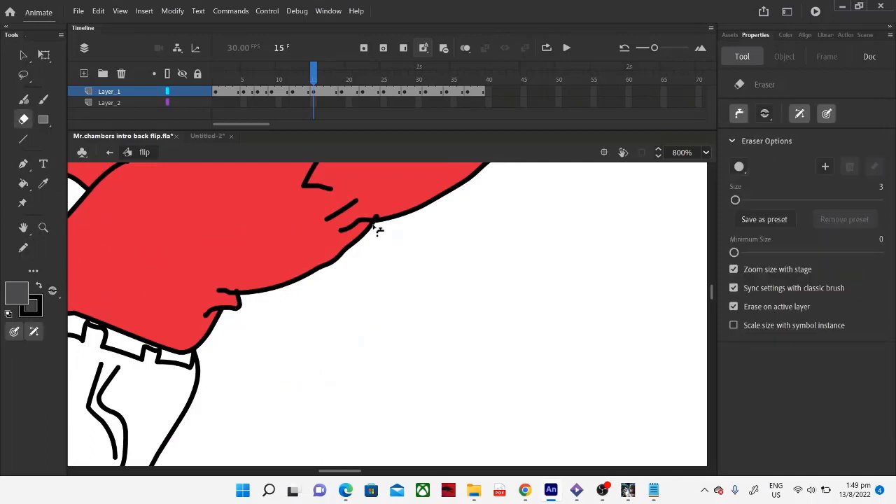
scroll(364, 257, up, 8)
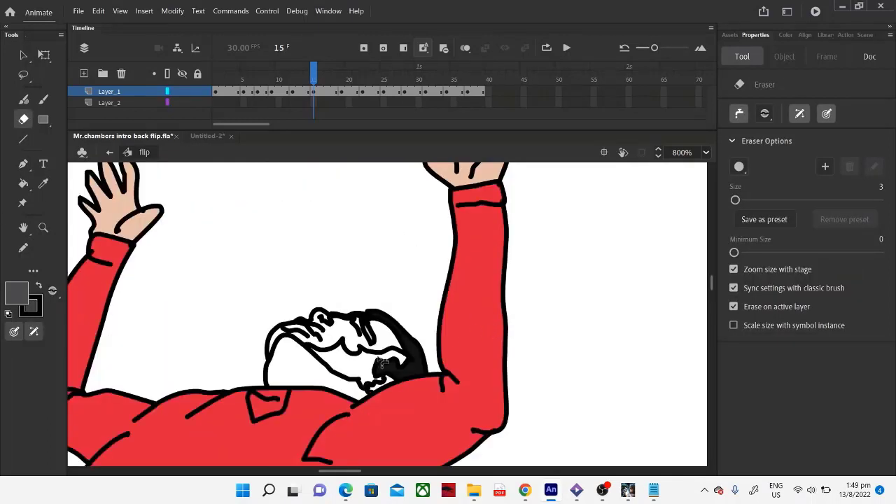
Step: Redraw the chin's outer outline with the Pencil and fill the upper face with the skin colour sampled from the hand
click(43, 185)
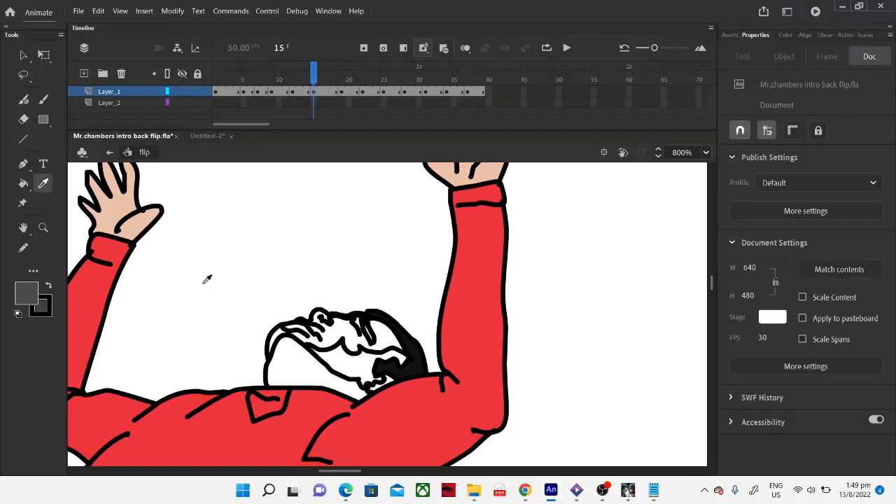
click(141, 223)
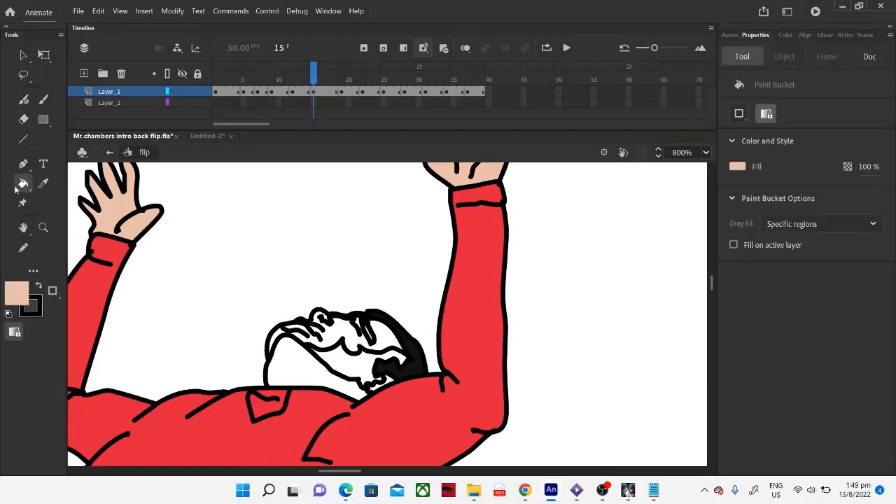
click(23, 250)
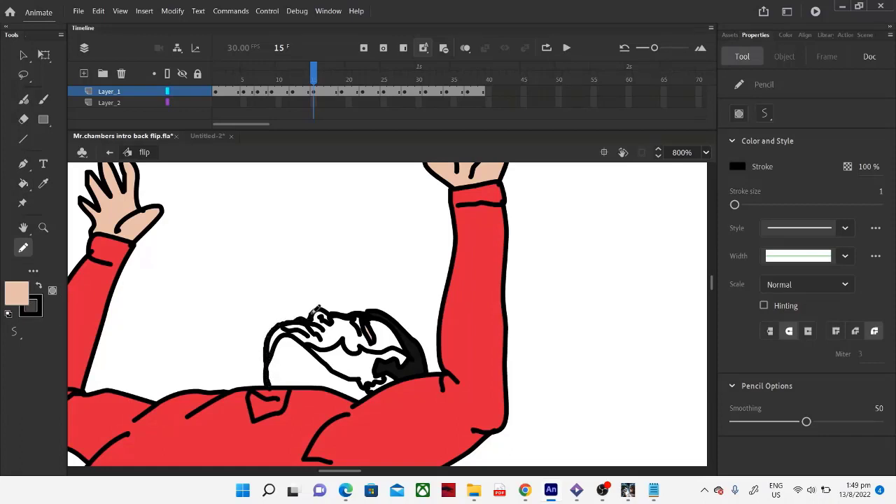
drag(267, 333, 265, 370)
click(23, 183)
click(338, 339)
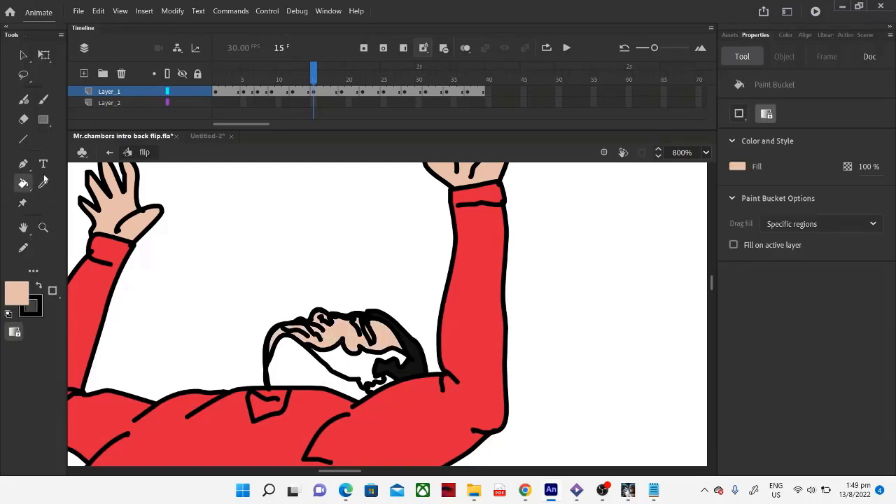
Step: Erase the black boundary line between the skin-coloured upper face and the unfilled jaw
click(23, 120)
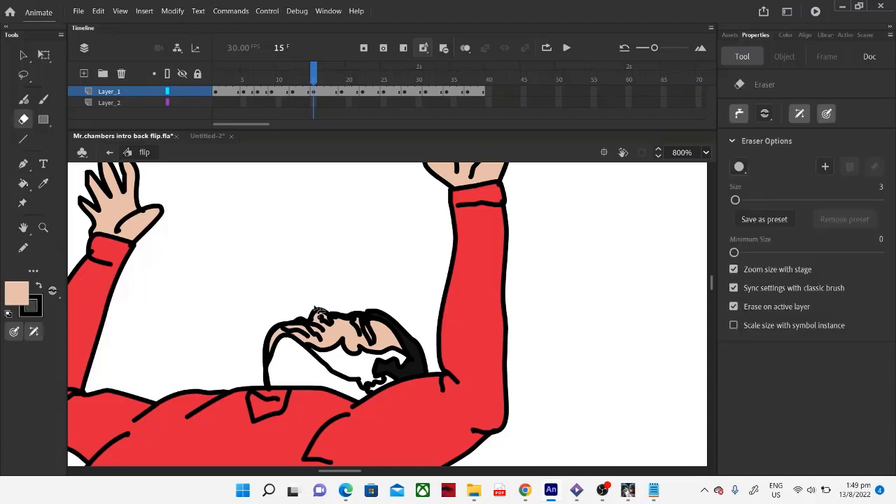
drag(348, 356, 354, 358)
click(43, 227)
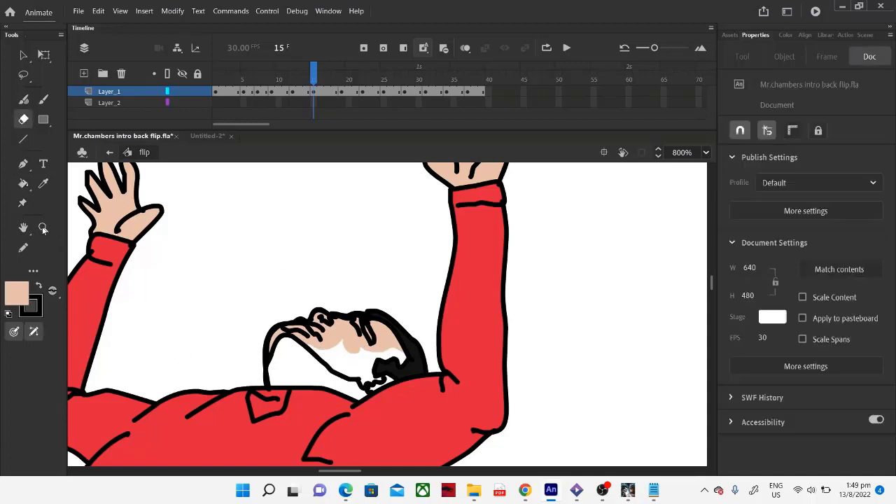
click(13, 332)
click(295, 390)
click(290, 390)
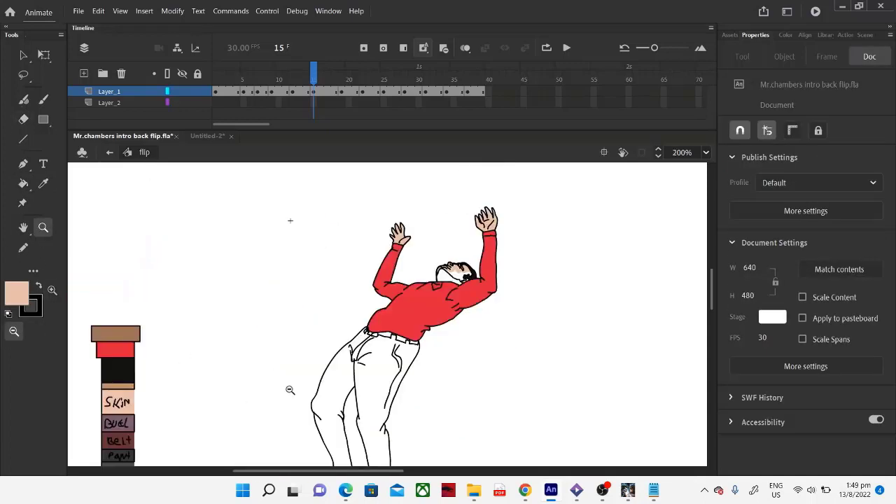
Step: Fill the unfilled jaw area of the face with the light-brown colour sampled from the swatch directly above the Skin swatch
click(43, 184)
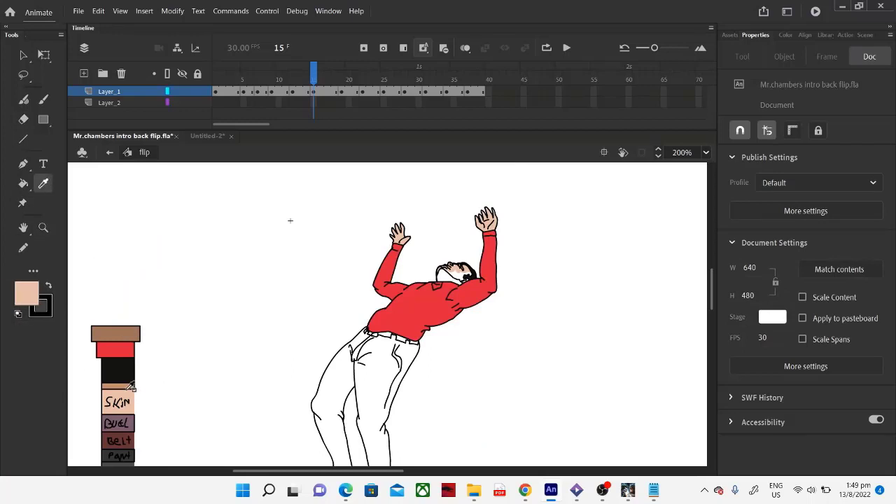
click(131, 397)
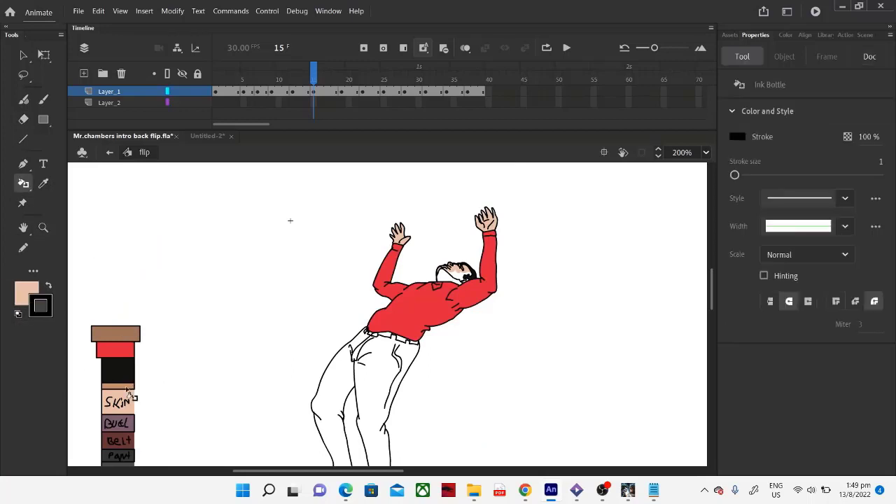
click(43, 184)
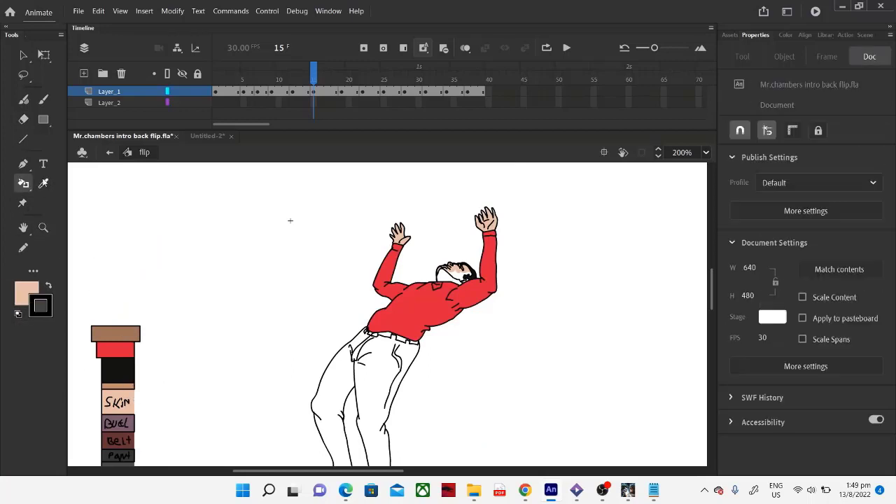
click(126, 385)
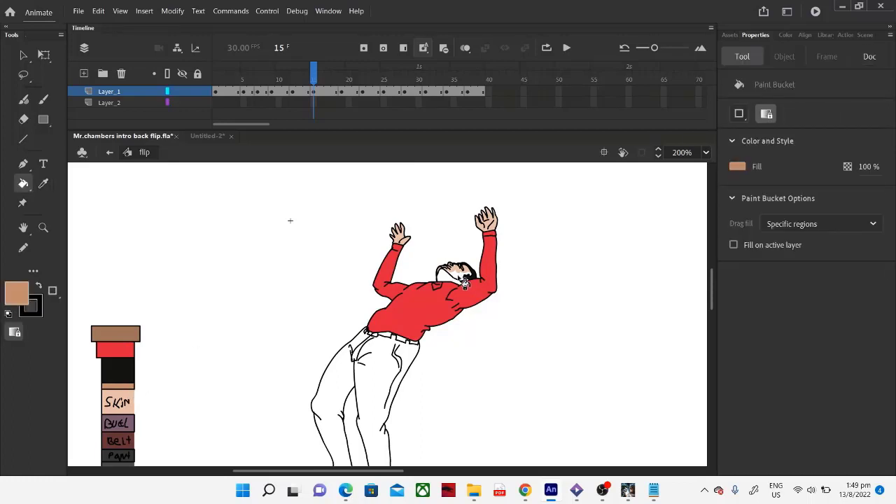
click(464, 280)
Step: Fill the second shoe with the grey sampled from the Shoe swatch
scroll(284, 300, down, 3)
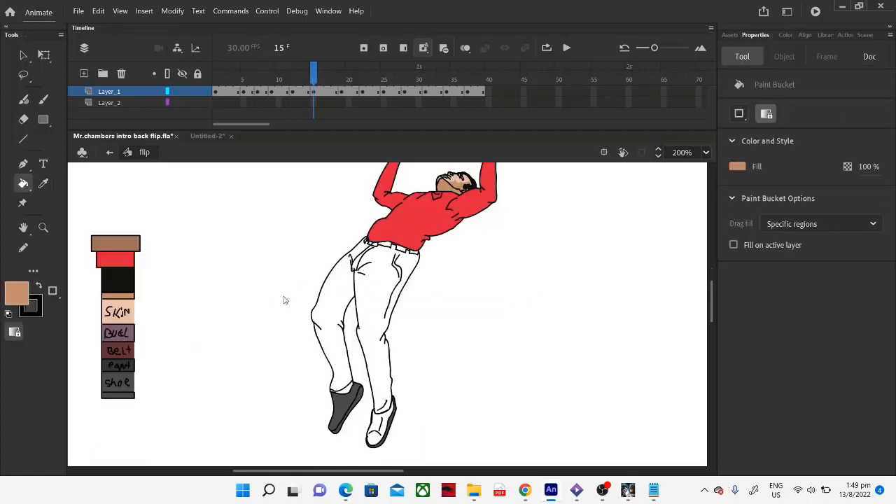
click(43, 183)
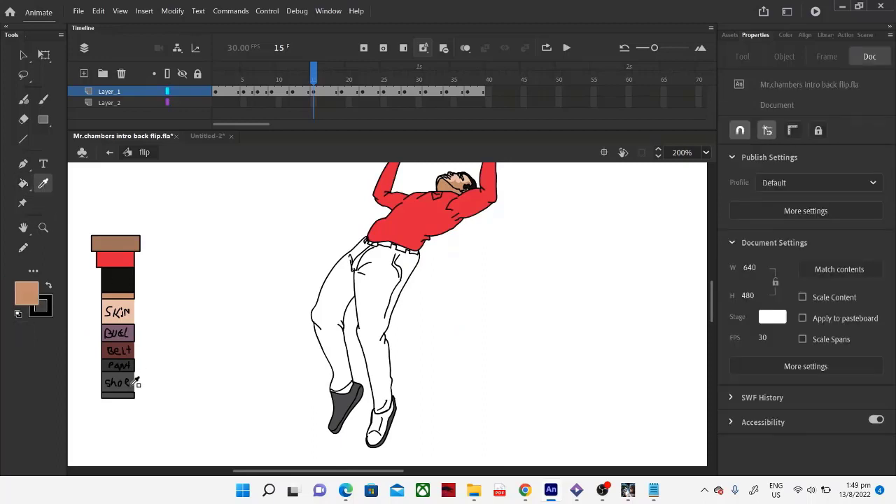
click(129, 385)
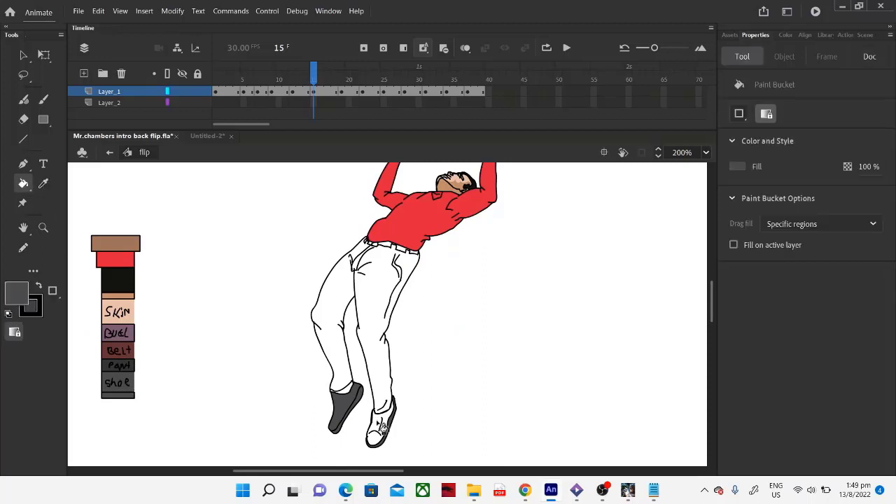
click(384, 424)
Step: Fill the front trouser leg with the dark grey sampled from the Pant swatch
click(42, 184)
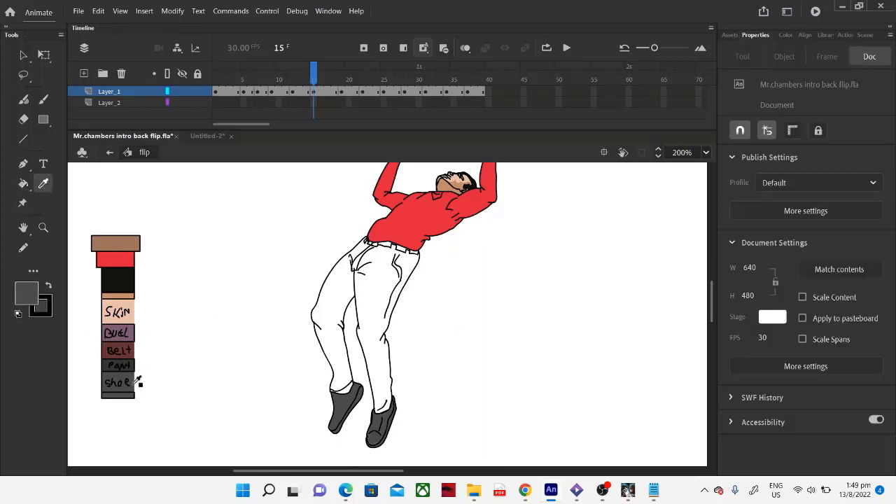
click(109, 364)
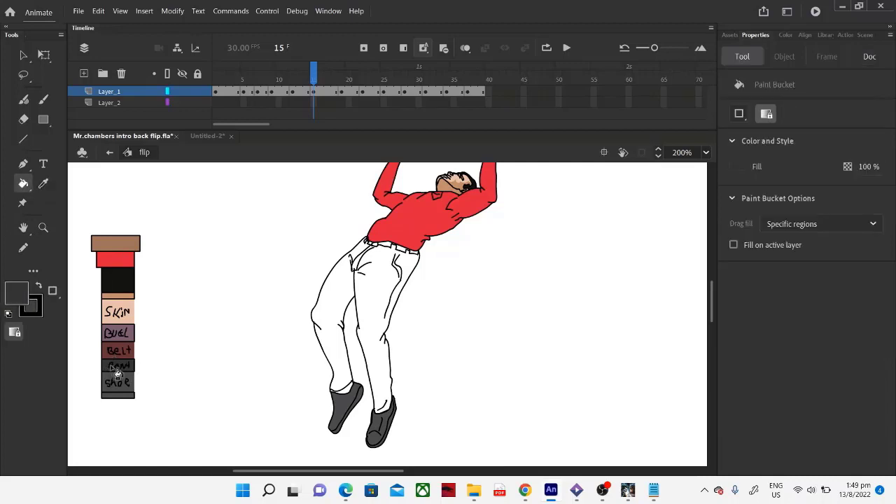
click(372, 364)
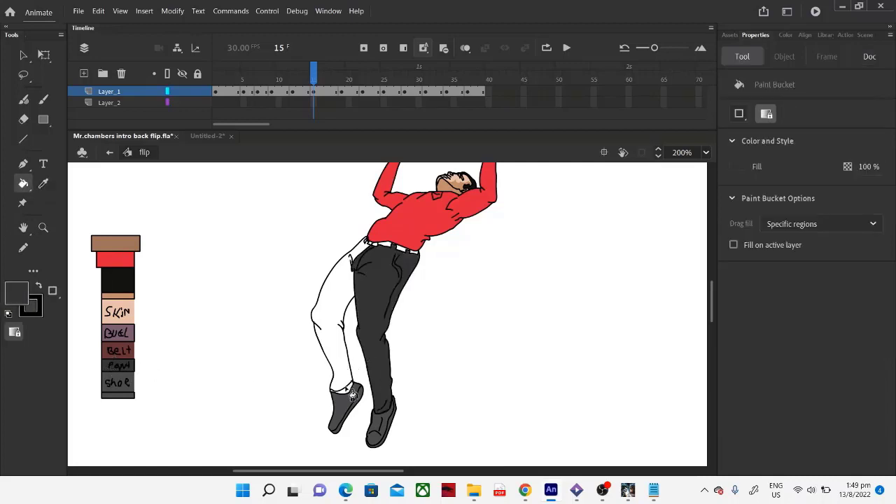
Step: Close the gaps in the unfilled trouser leg's outline behind the knee and at the ankle with the Pencil at 800% magnification
click(44, 228)
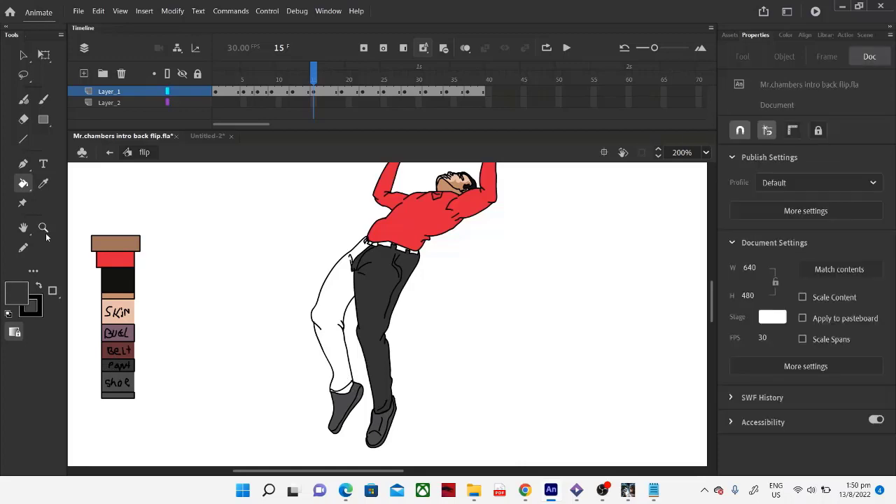
click(361, 275)
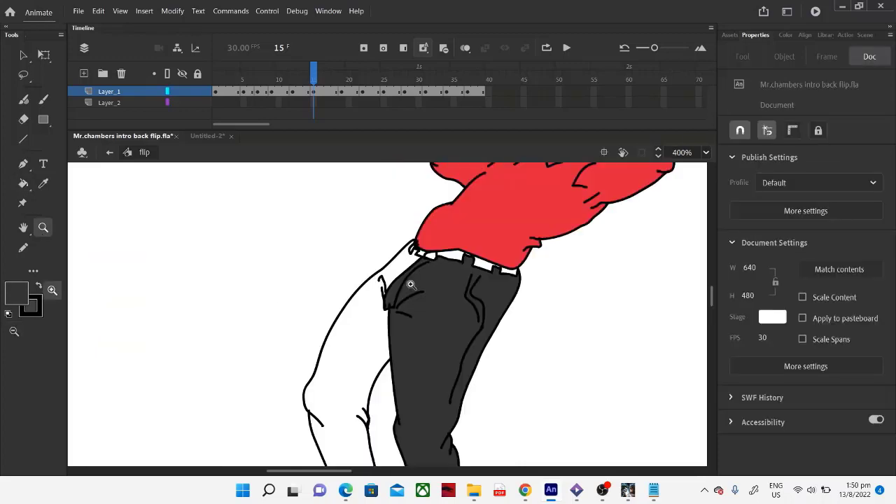
click(411, 286)
click(411, 284)
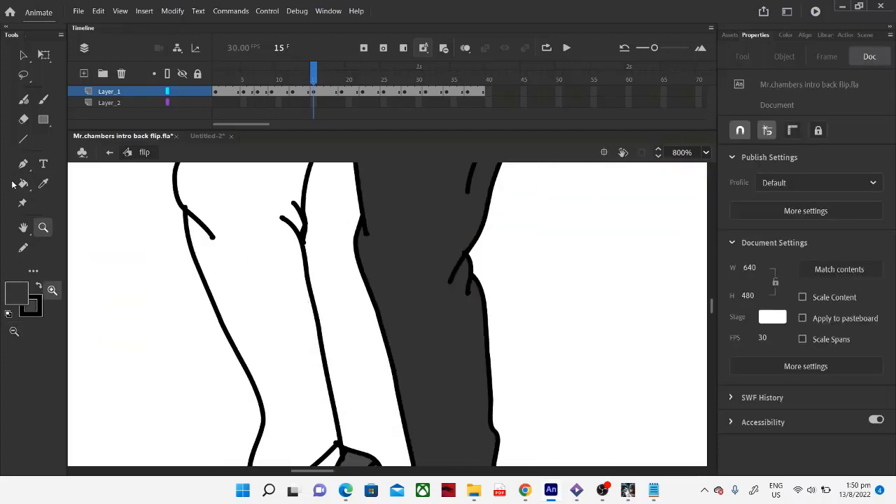
click(23, 248)
drag(303, 250, 301, 246)
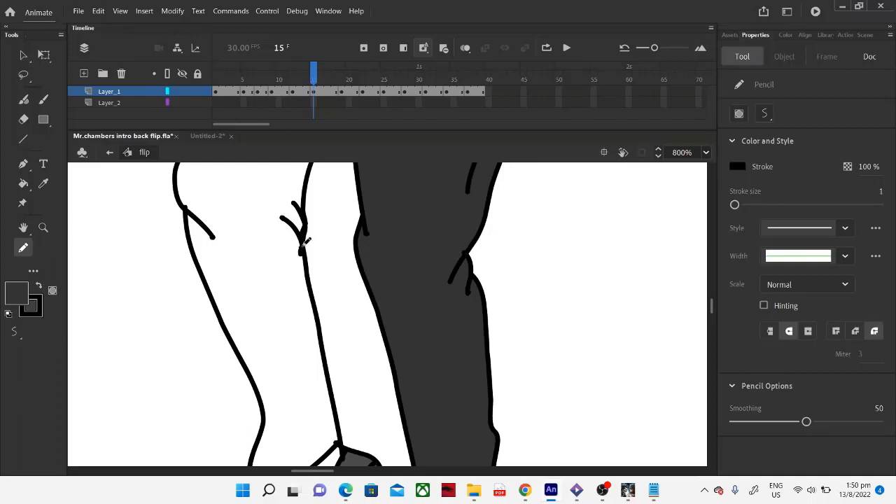
drag(305, 190, 301, 220)
scroll(292, 294, down, 3)
drag(250, 388, 250, 391)
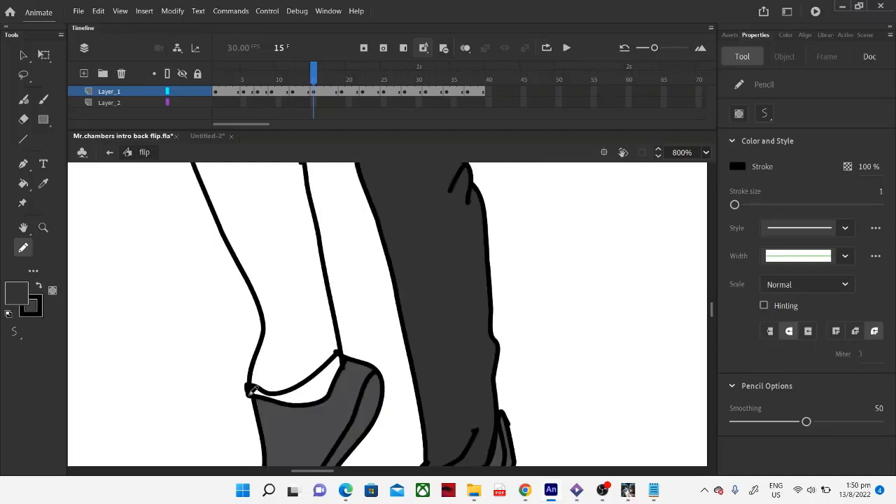
Step: Extend the inner-thigh line across the front leg with the Pencil and fill the other trouser leg with the dark grey
scroll(279, 394, up, 10)
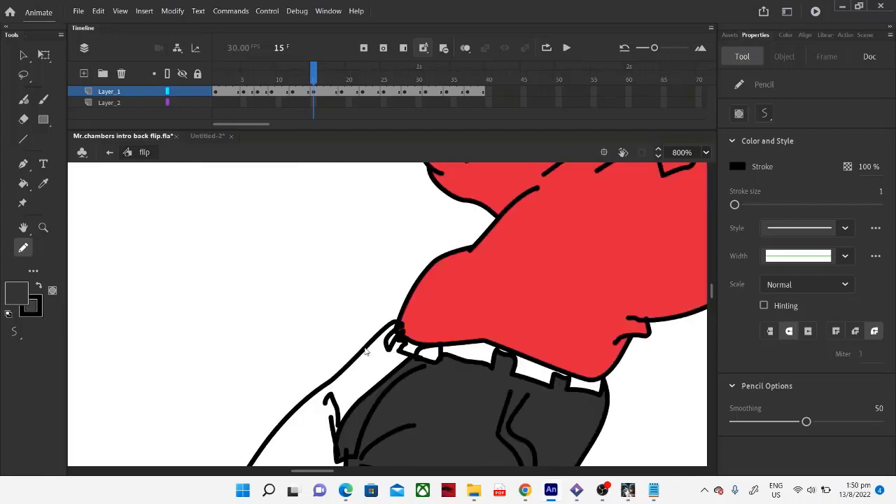
scroll(387, 326, down, 6)
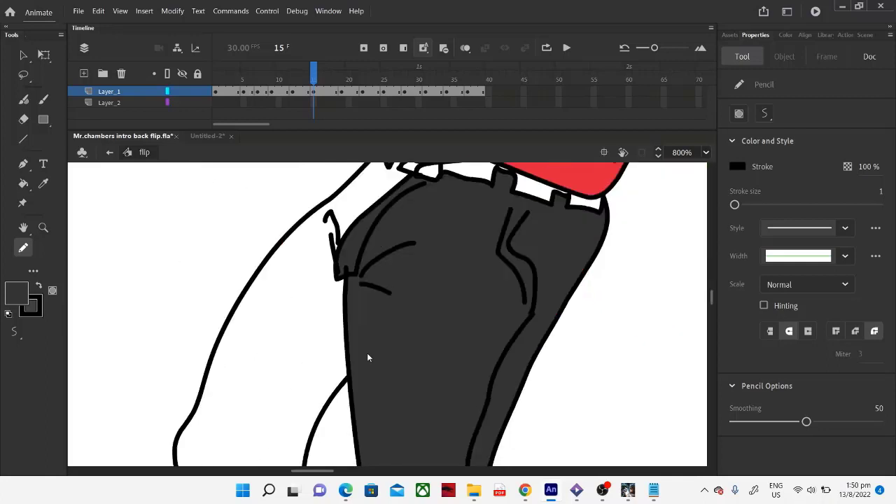
drag(351, 283, 374, 274)
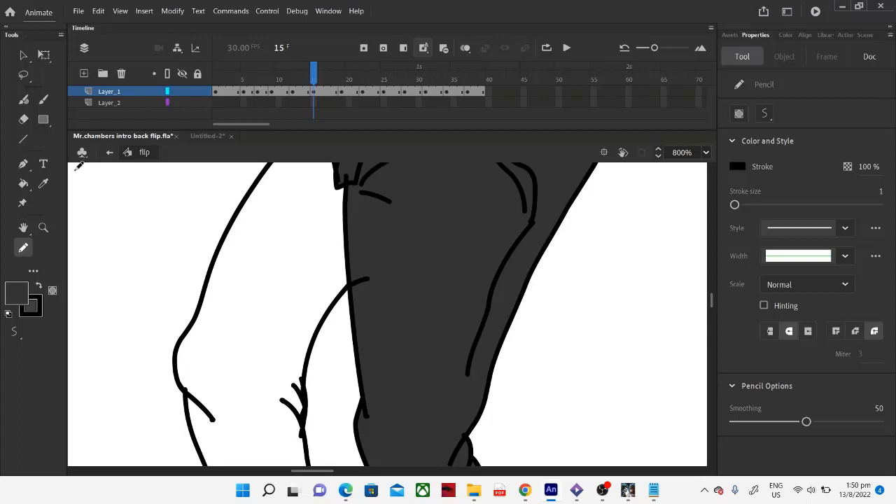
click(23, 183)
click(245, 285)
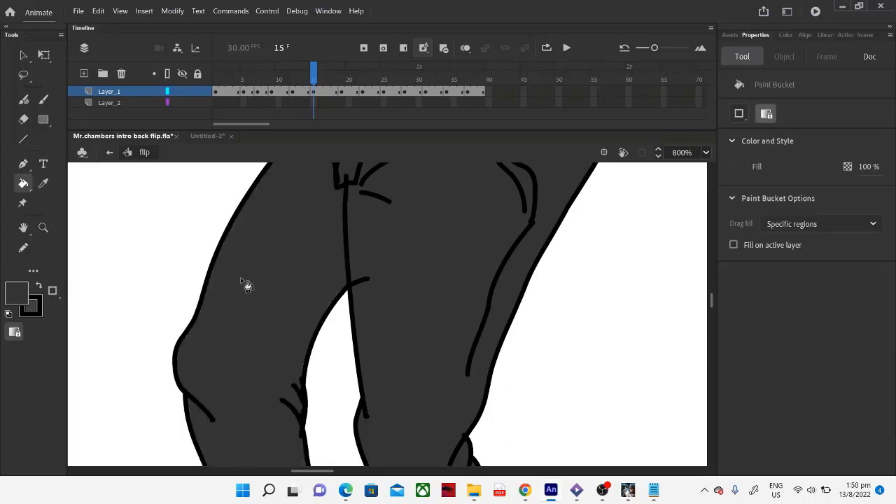
Step: Remove the shirt's fill with the Eraser and refill the shirt with red
click(23, 119)
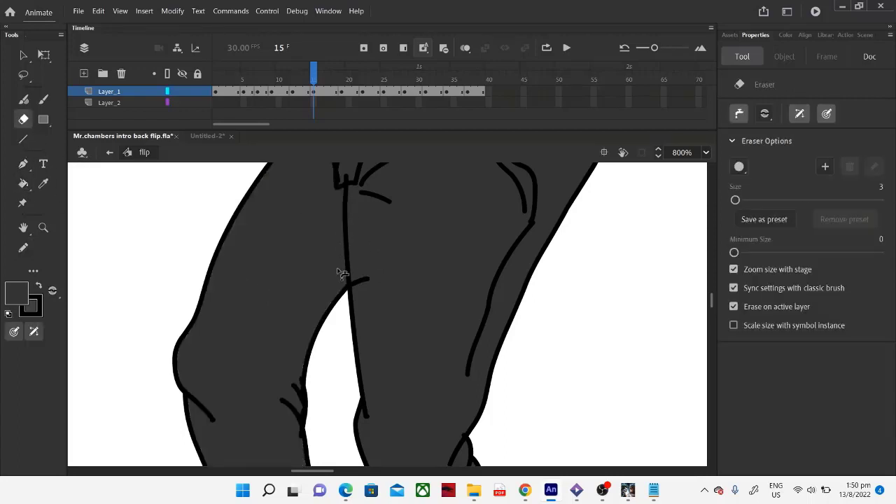
scroll(356, 279, up, 6)
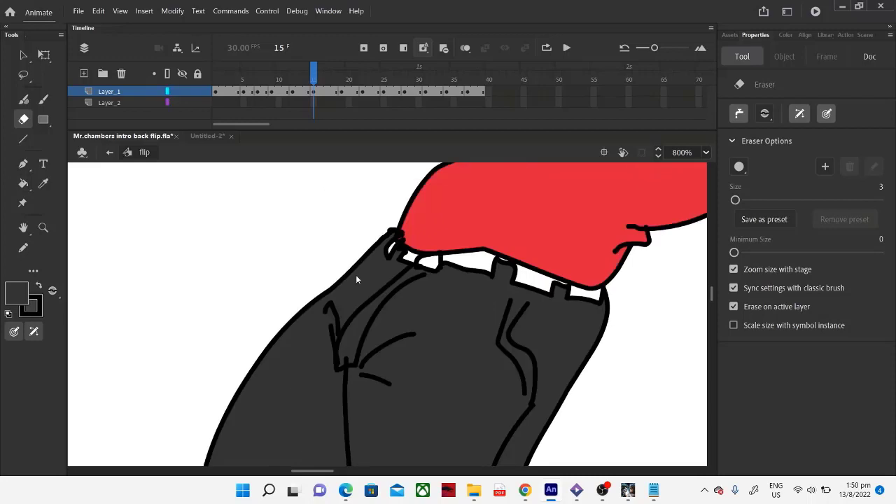
click(429, 240)
click(43, 183)
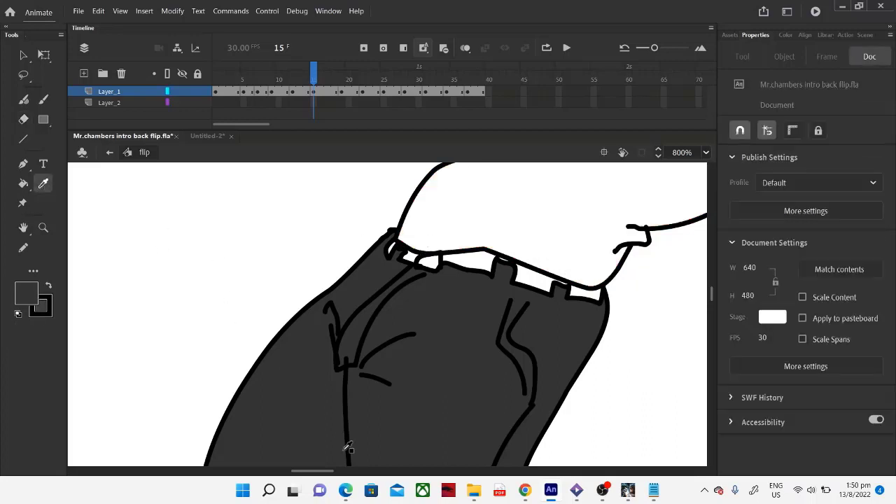
mouse_move(311, 471)
mouse_down()
mouse_move(256, 476)
mouse_move(335, 474)
mouse_move(332, 487)
mouse_up()
click(284, 339)
click(361, 228)
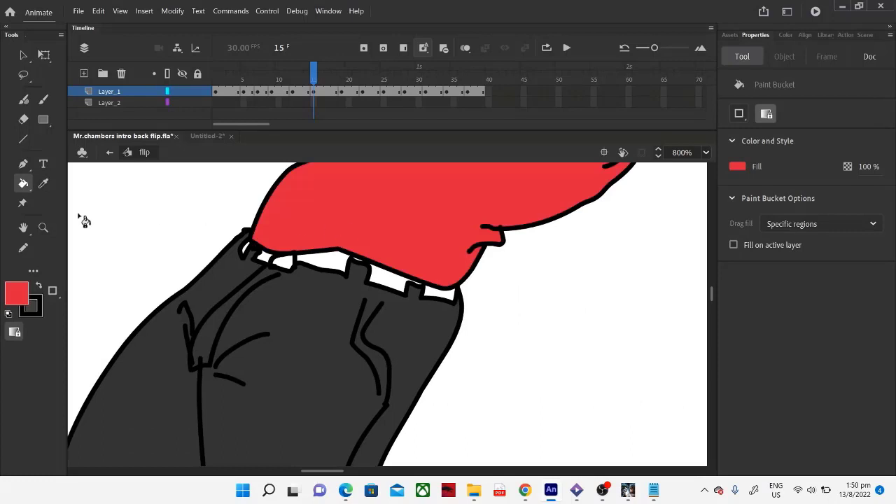
Step: Try to erase the crease line beside the trousers' fly at 400% magnification and undo the erasure
click(43, 227)
click(14, 332)
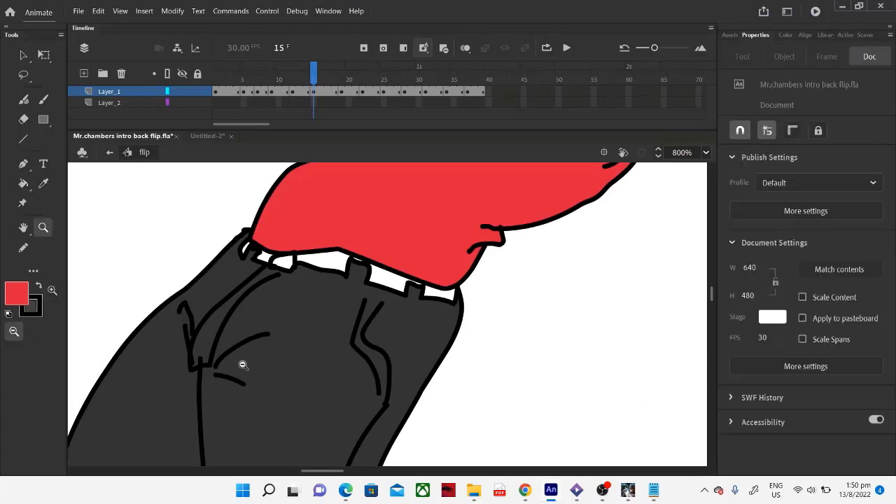
click(242, 366)
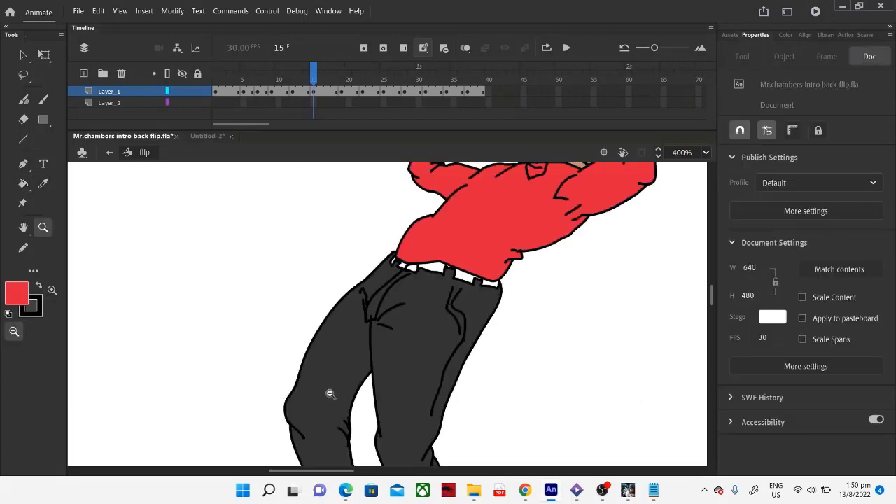
click(24, 119)
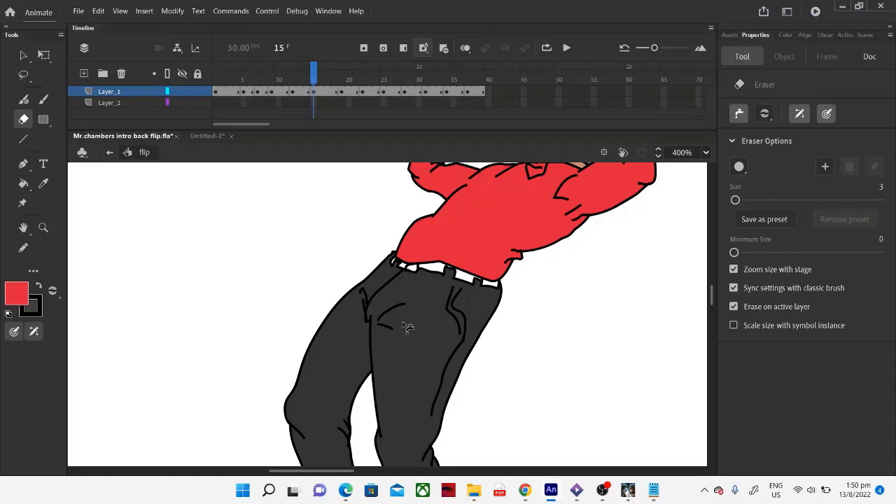
click(98, 11)
click(105, 24)
Step: Fill the white gap between the rear trouser leg and its shoe with the dark grey sampled from the trousers
scroll(309, 369, down, 5)
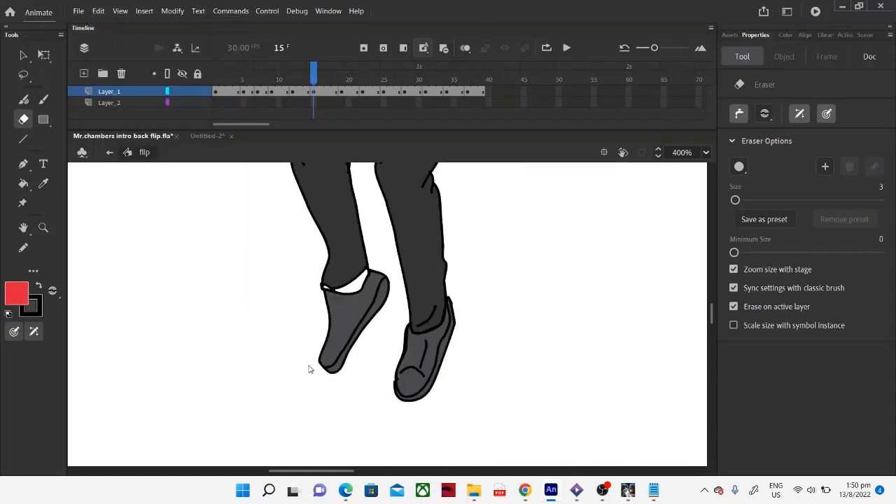
click(43, 183)
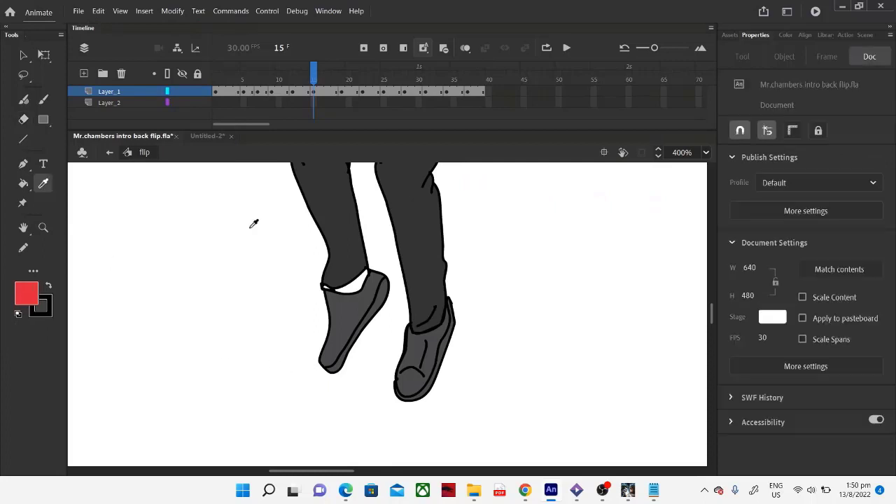
click(351, 263)
click(356, 292)
click(358, 292)
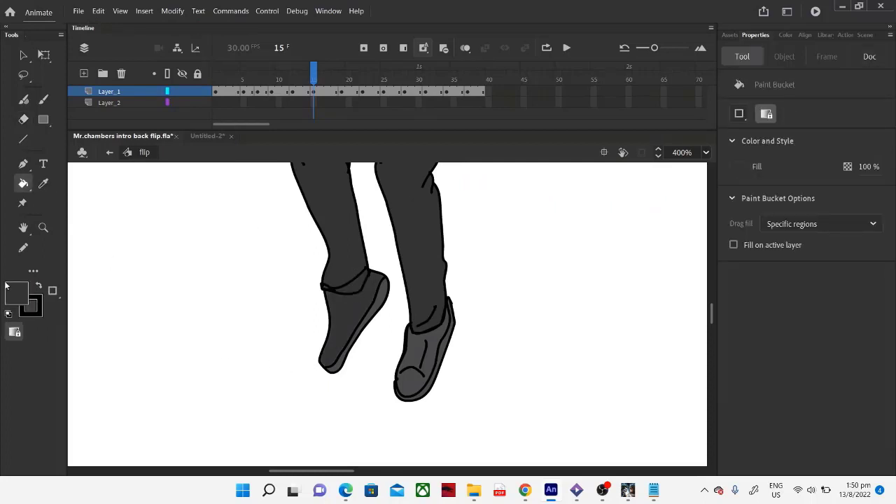
Step: Refill the rear foot's shoe with the grey sampled from the other shoe
click(43, 183)
click(414, 350)
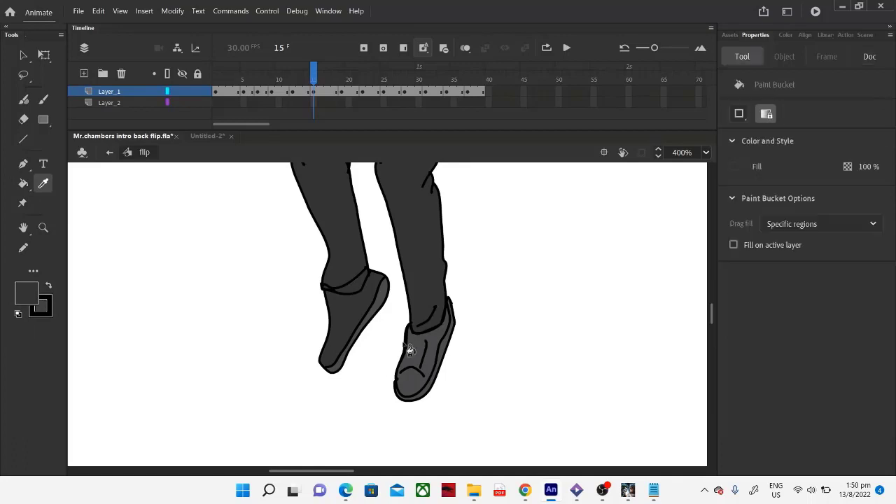
click(350, 322)
Step: Fill the belt buckle with the purple sampled from the buckle swatch
scroll(346, 323, up, 5)
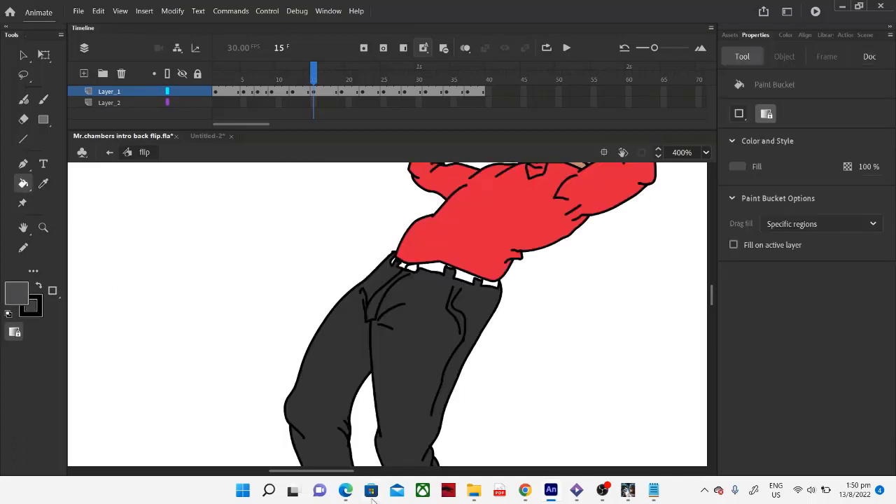
drag(348, 471, 306, 471)
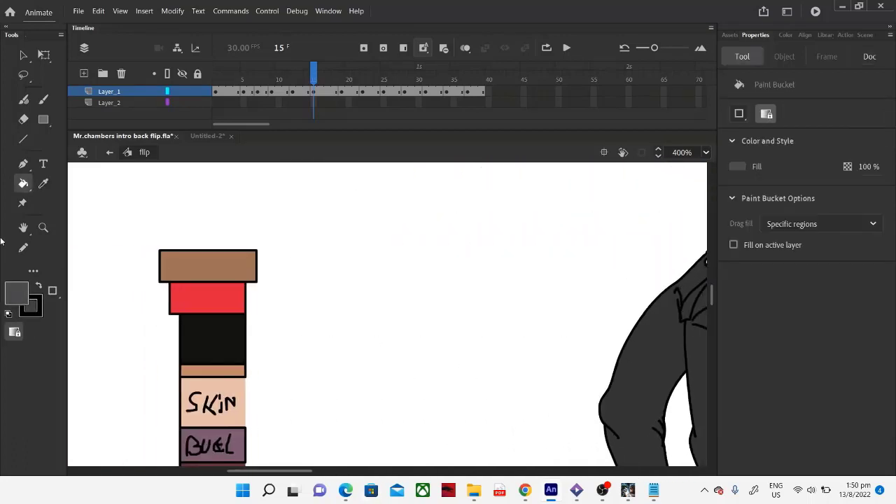
click(42, 185)
scroll(236, 390, down, 3)
click(246, 353)
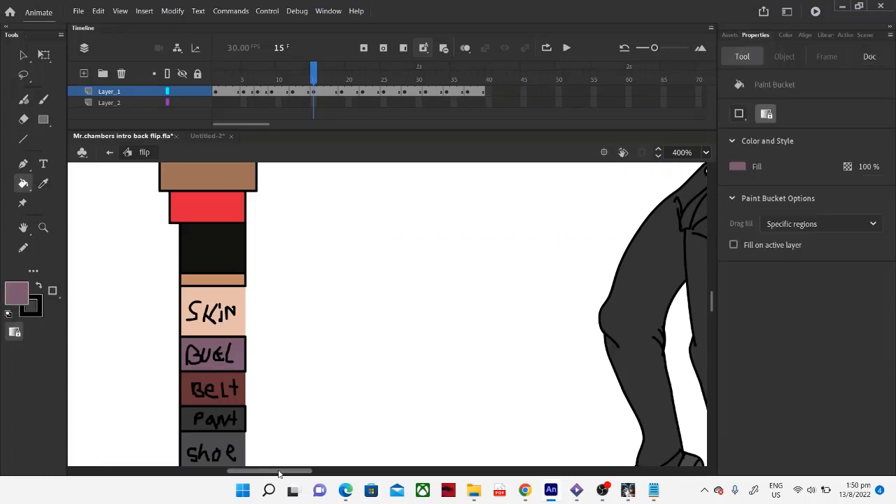
drag(286, 471, 326, 470)
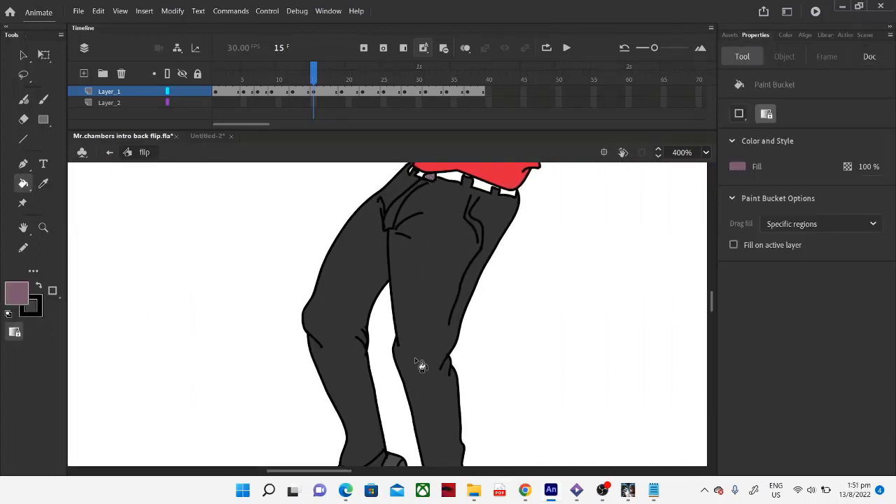
Step: Fill the belt sections of the frame 15 pose with the dark red sampled from the belt swatch
drag(329, 470, 272, 470)
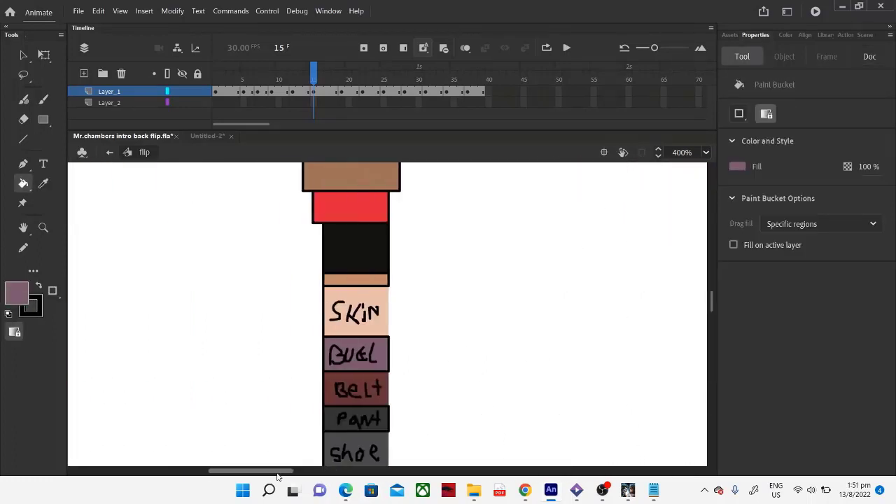
click(43, 183)
click(351, 389)
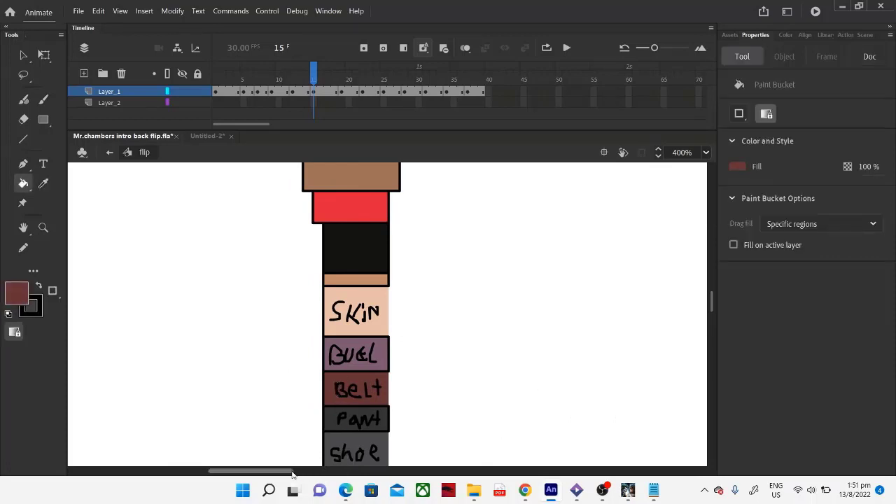
drag(292, 474, 356, 474)
scroll(416, 316, up, 3)
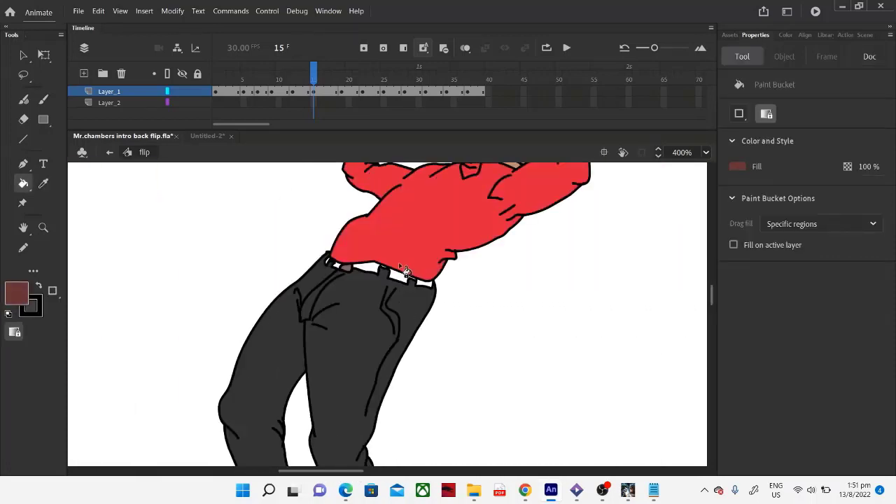
click(404, 272)
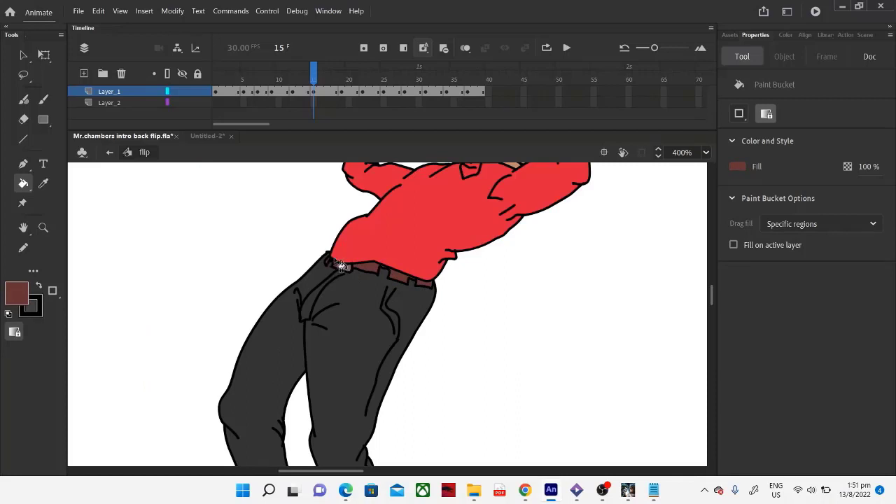
Step: Zoom out to 200% and cut the whole swatch palette from the frame 15 keyframe
scroll(512, 315, up, 5)
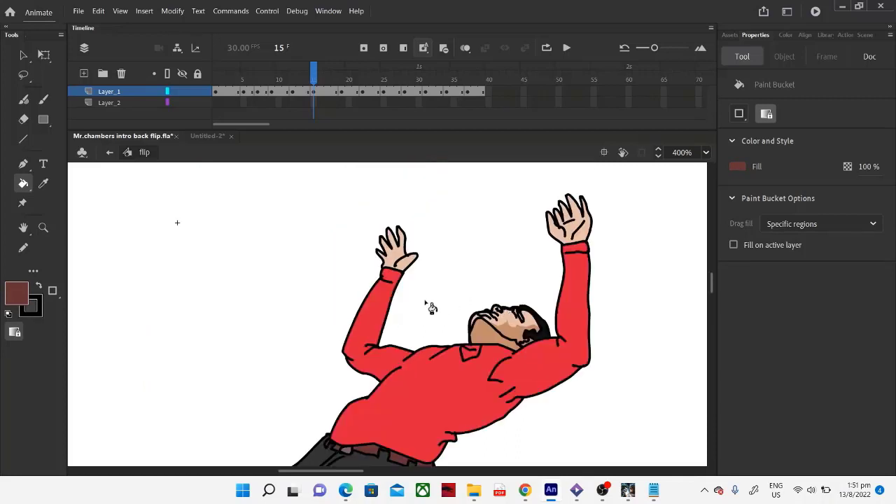
click(43, 228)
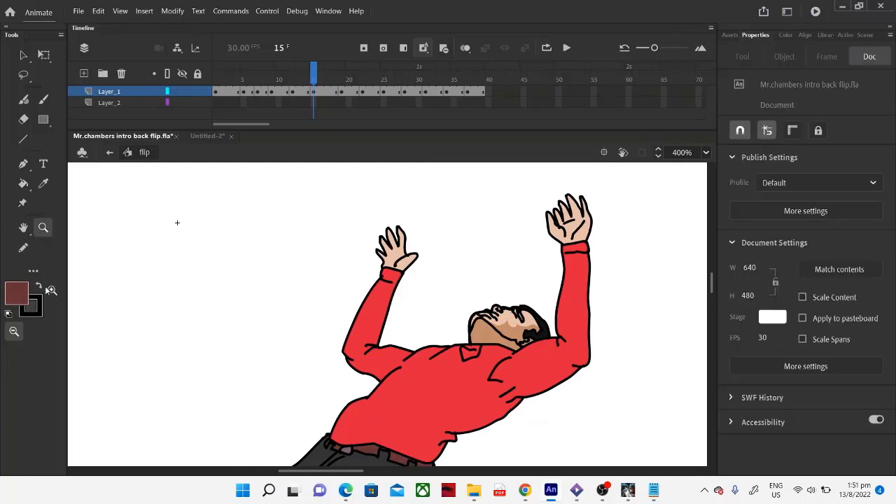
click(277, 356)
scroll(329, 347, down, 2)
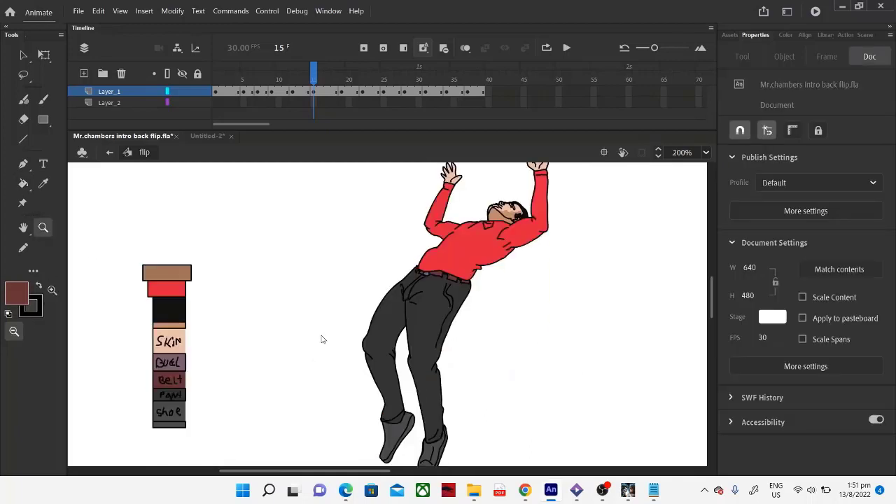
click(44, 56)
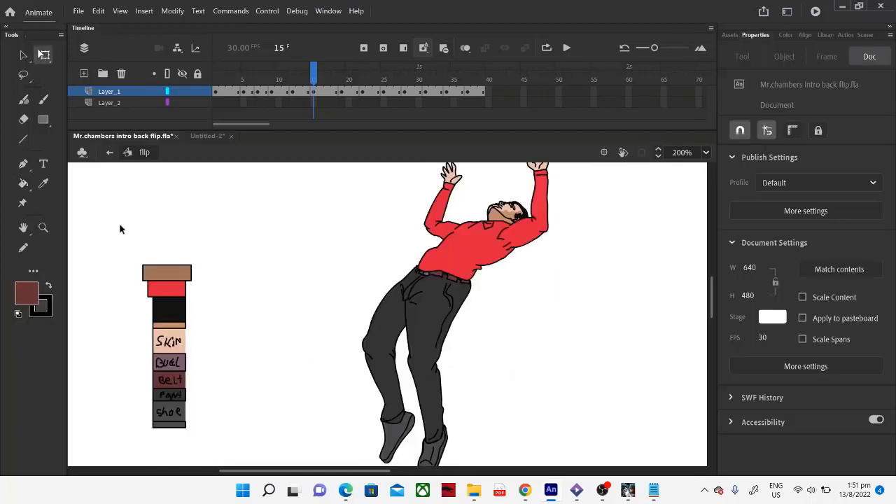
drag(119, 229, 236, 482)
right_click(180, 287)
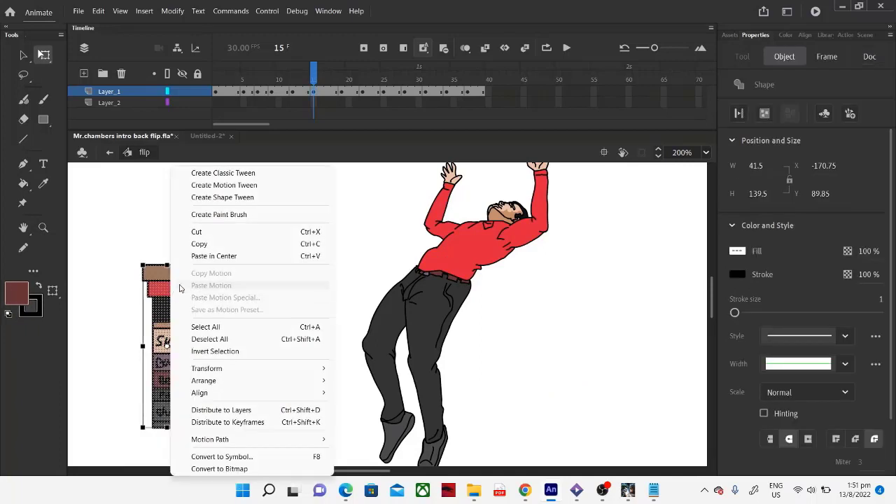
click(198, 232)
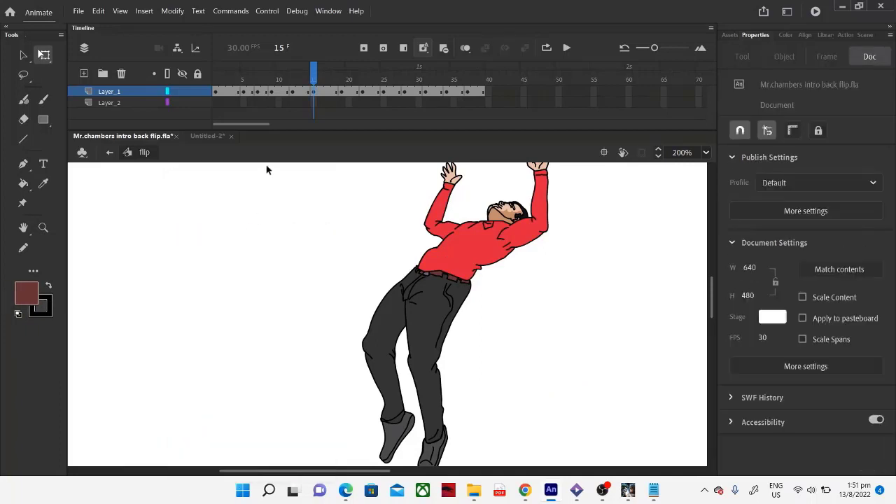
Step: Review the coloured poses on each keyframe from frame 1 through frame 15
click(215, 92)
click(244, 92)
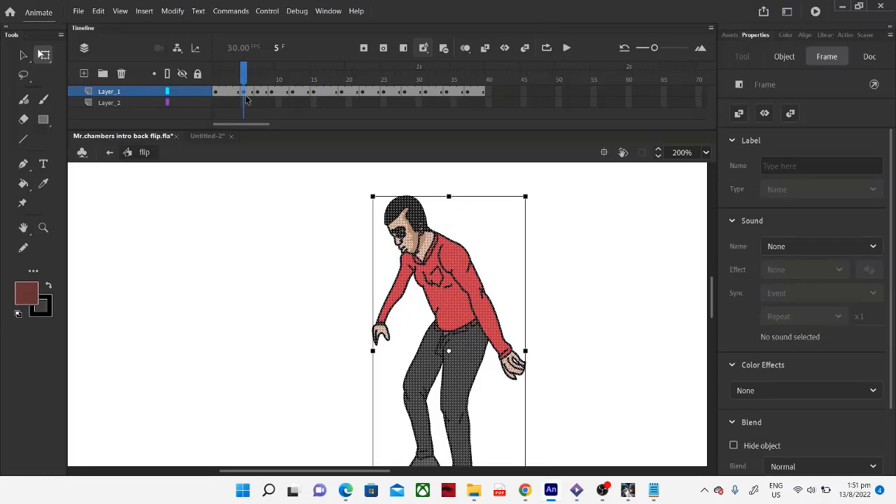
click(258, 96)
click(273, 94)
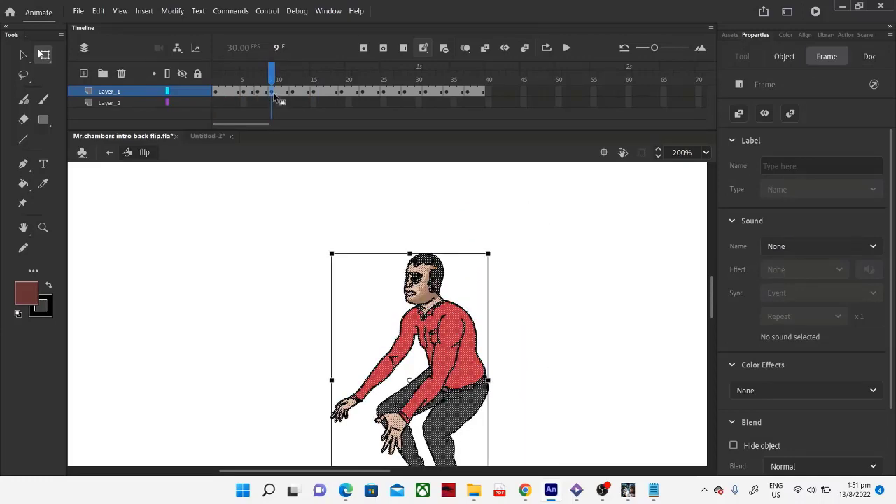
click(293, 94)
click(314, 94)
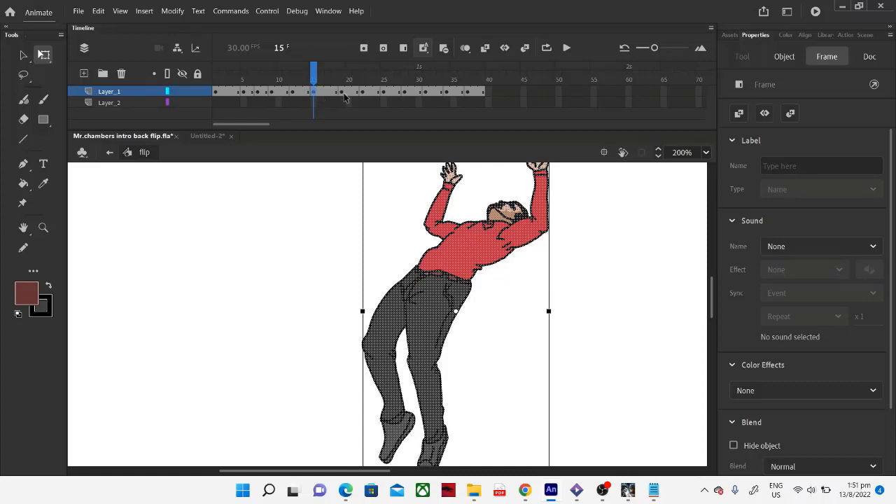
Step: Paste the swatch palette into the frame 19 keyframe and place it beside the uncoloured pose, below its feet level
click(342, 95)
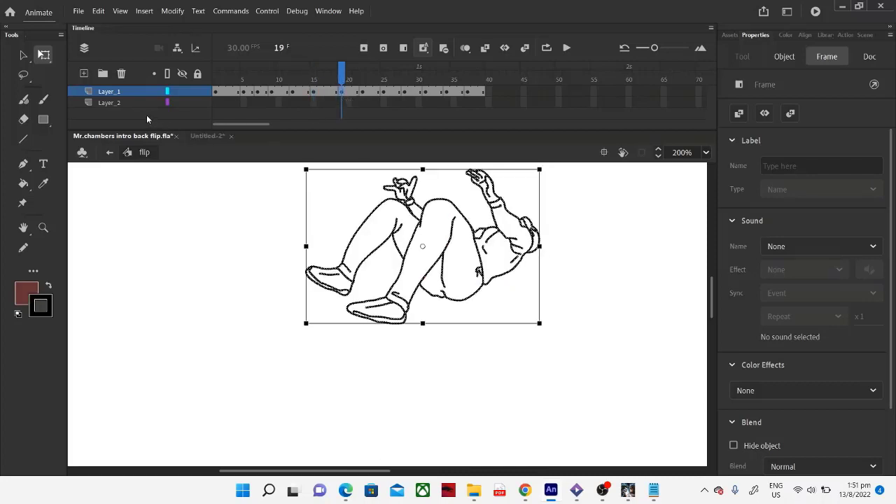
key(Escape)
right_click(206, 329)
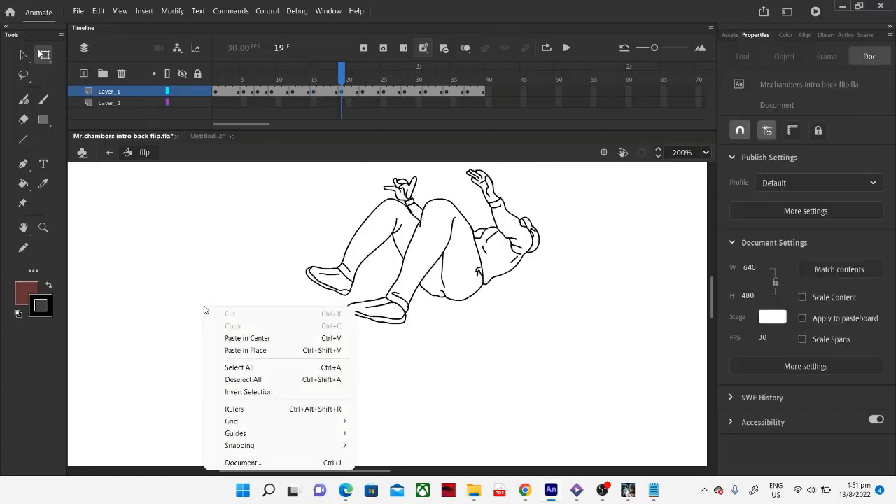
click(234, 339)
drag(393, 250, 190, 293)
click(483, 362)
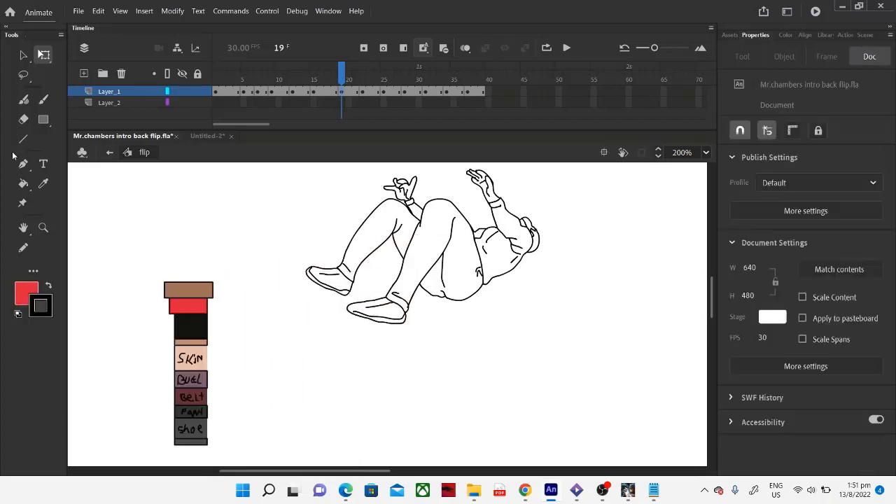
Step: Fill the frame 19 pose's shirt and far sleeve with the red sampled from the palette
click(43, 184)
click(196, 305)
click(498, 264)
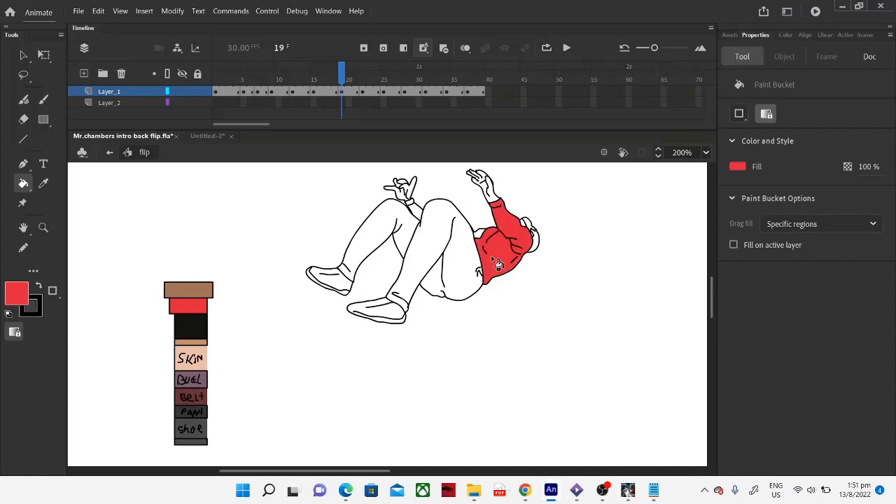
click(418, 210)
Step: Fill the frame 19 pose's hands and face with the tone sampled from the skin swatch
click(43, 184)
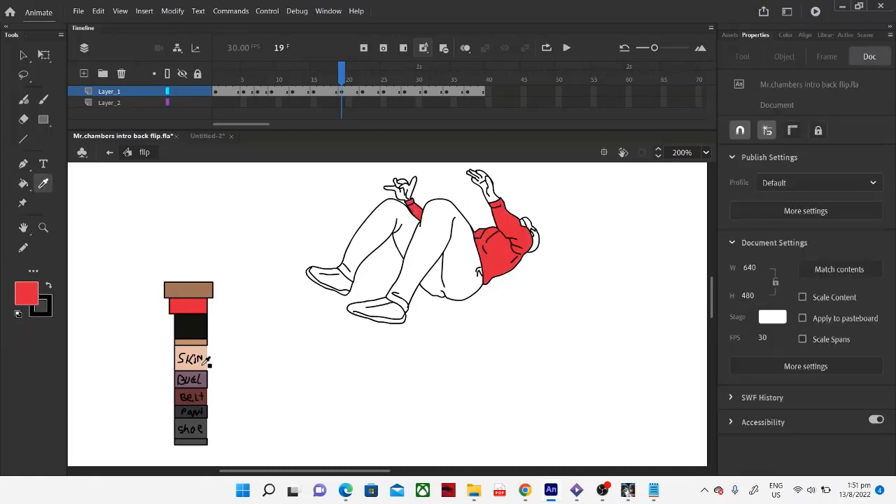
click(202, 361)
click(490, 187)
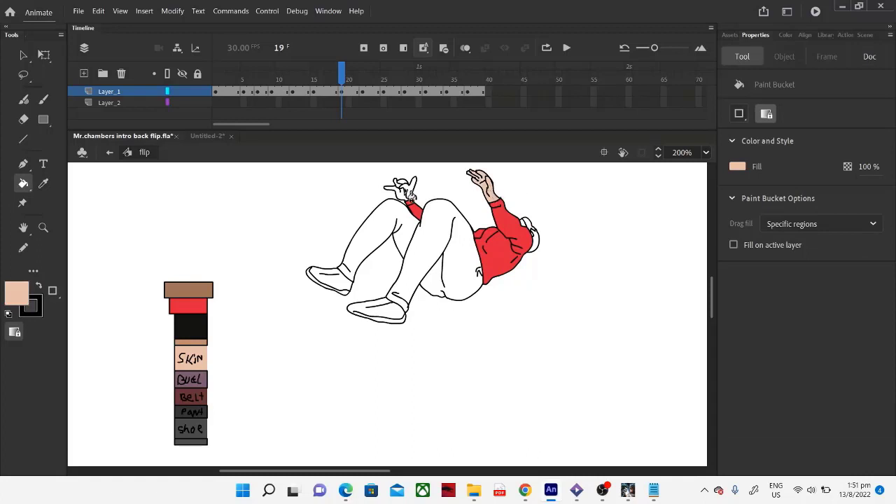
click(406, 193)
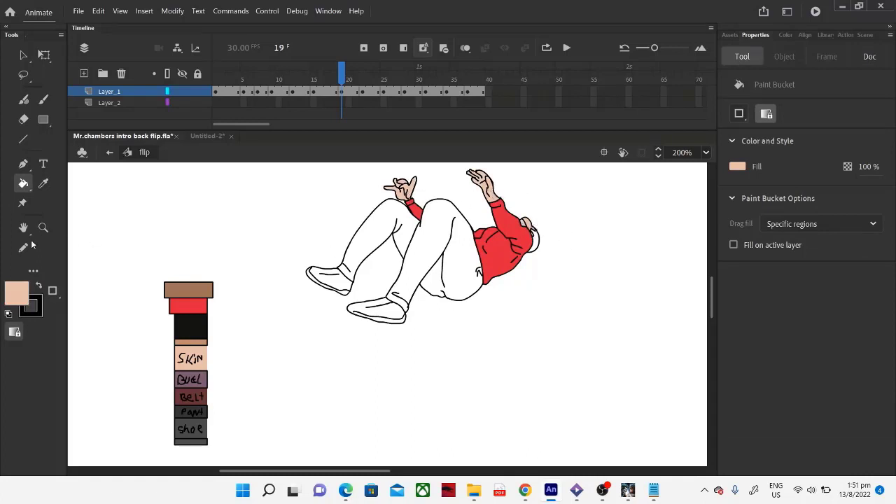
Step: Try to sample the thin tan swatch above the skin swatch, and sample the brown from the palette's topmost swatch
click(42, 184)
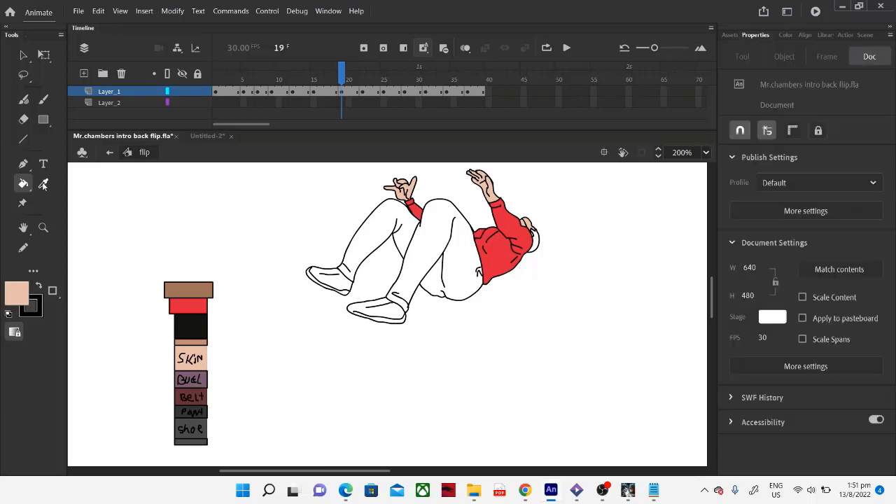
click(199, 340)
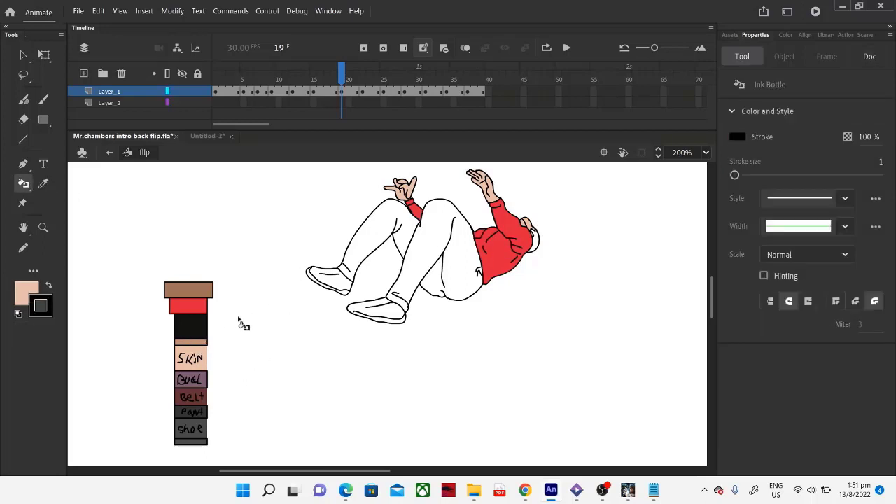
click(44, 186)
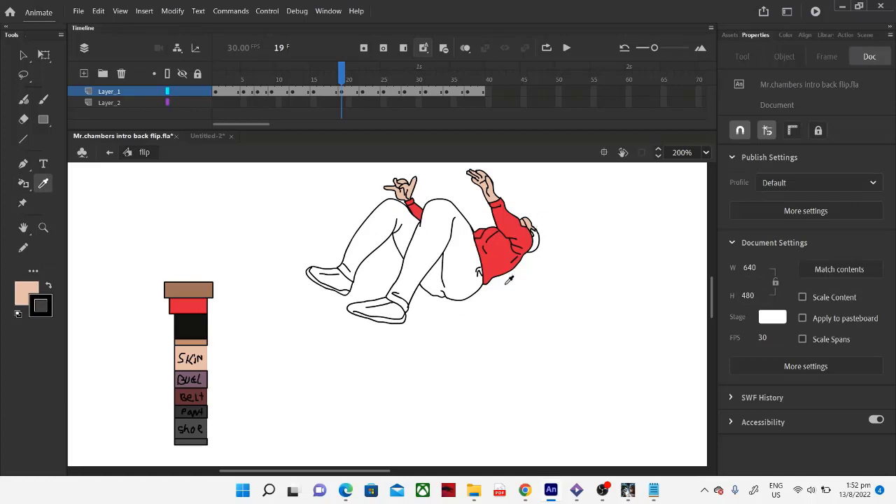
click(205, 287)
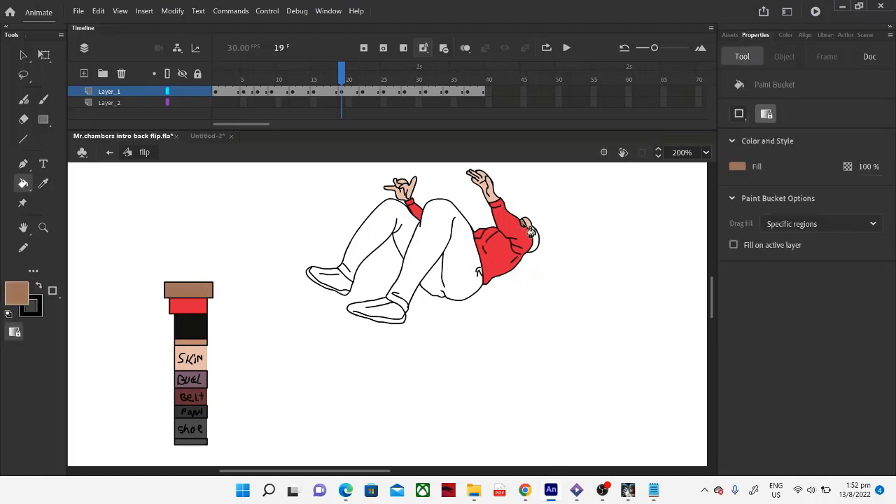
Step: Fill the frame 19 pose's hair with the black sampled from the palette
click(43, 183)
click(191, 329)
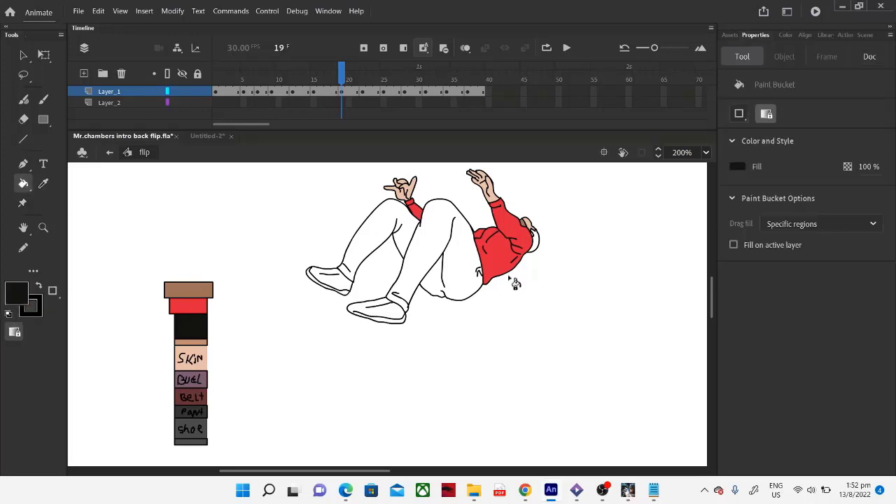
click(540, 246)
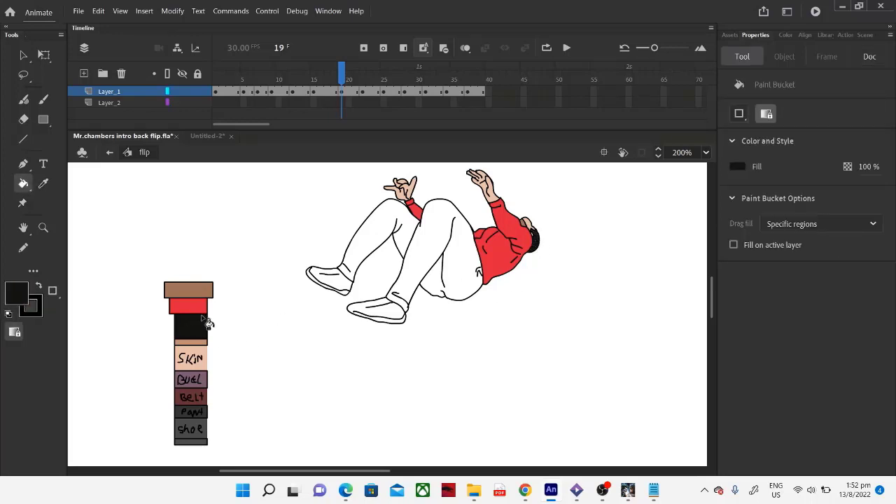
Step: Fill both shoes of the frame 19 pose with the grey sampled from the shoe swatch
click(45, 184)
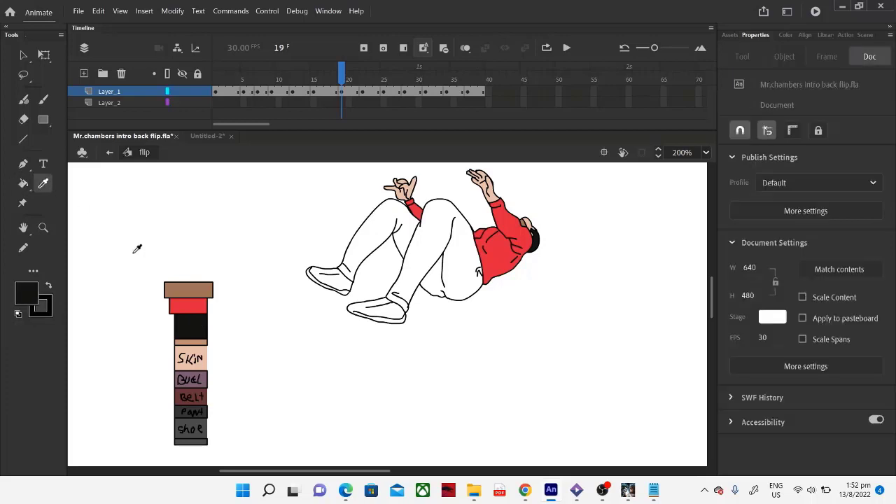
click(199, 422)
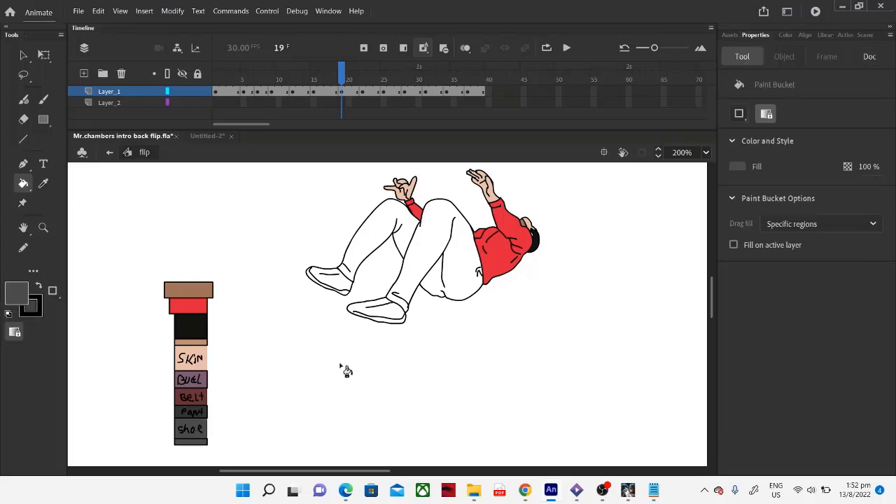
click(364, 306)
click(335, 290)
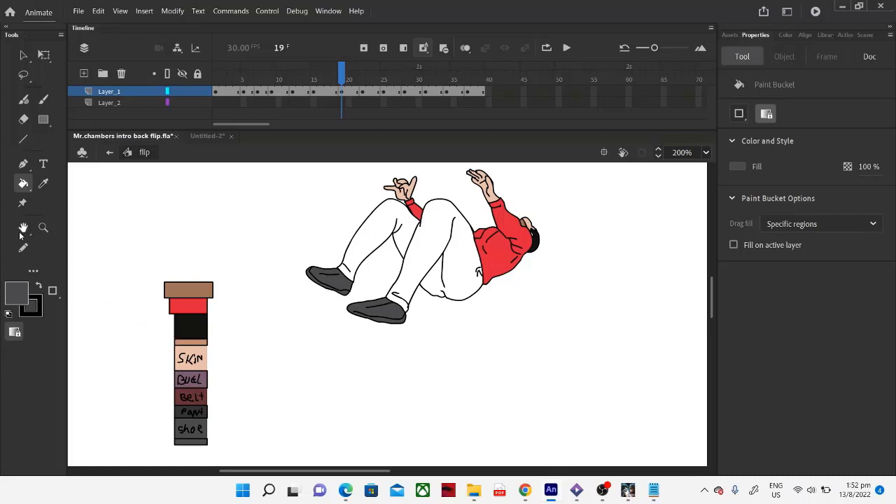
Step: Fill both trouser legs of the frame 19 pose with the dark grey sampled from the pants swatch
click(43, 184)
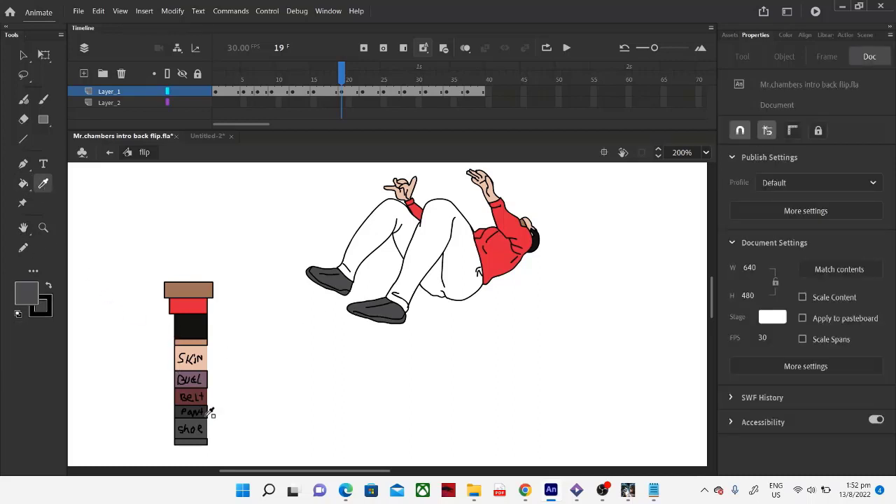
click(184, 414)
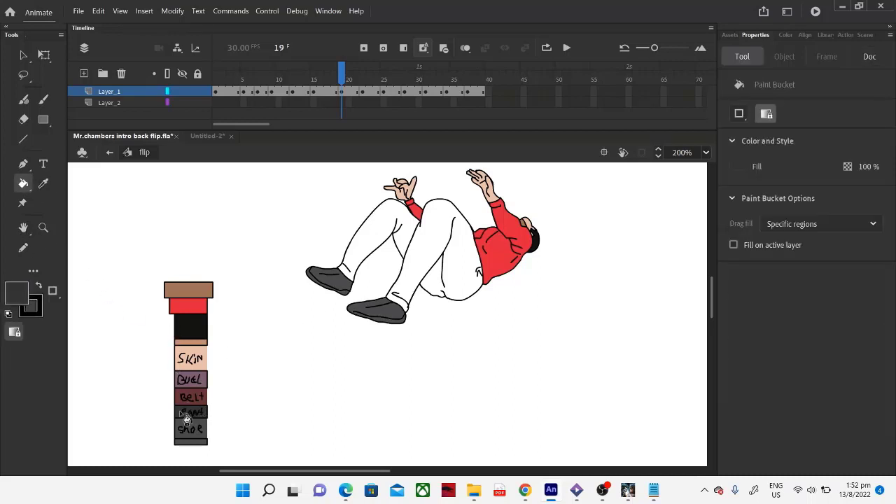
click(421, 278)
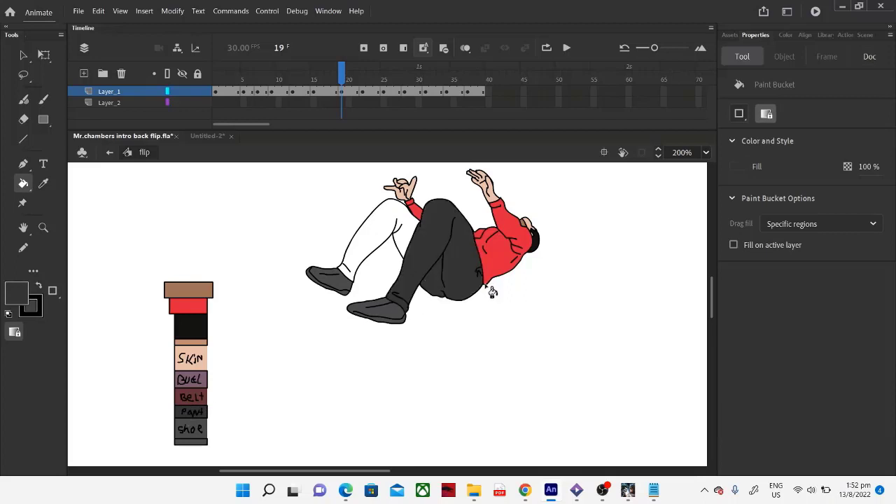
click(404, 241)
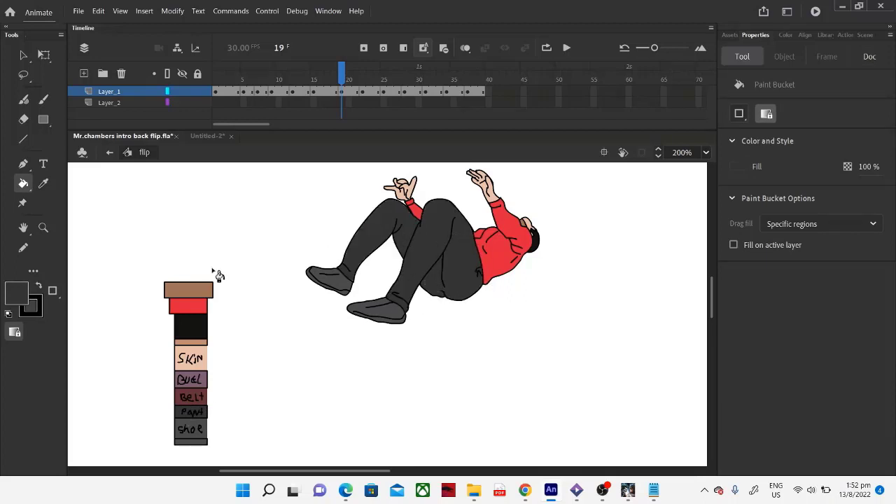
Step: Select the whole swatch palette beside the frame 19 pose and cut it from the frame
click(43, 55)
scroll(158, 204, down, 3)
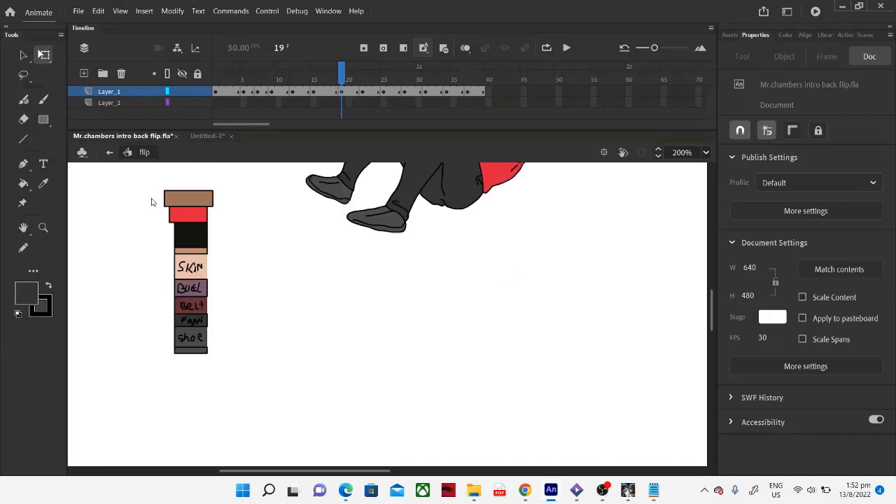
drag(149, 179, 236, 399)
right_click(208, 235)
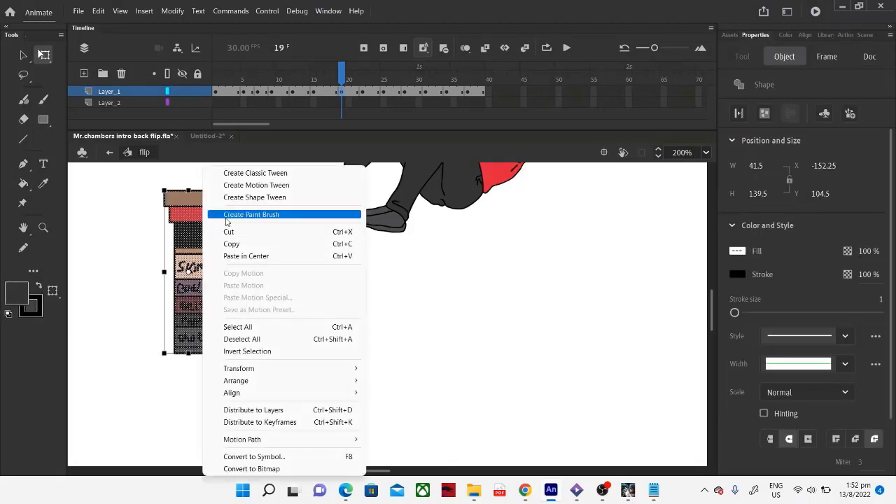
click(231, 233)
scroll(481, 308, up, 3)
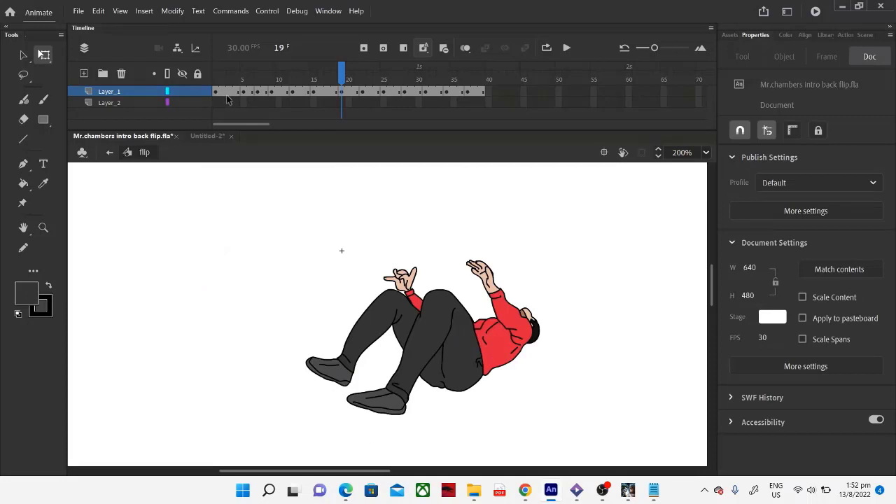
Step: Review the coloured poses on the keyframes from frame 1 through frame 19 in sequence
click(218, 93)
click(244, 96)
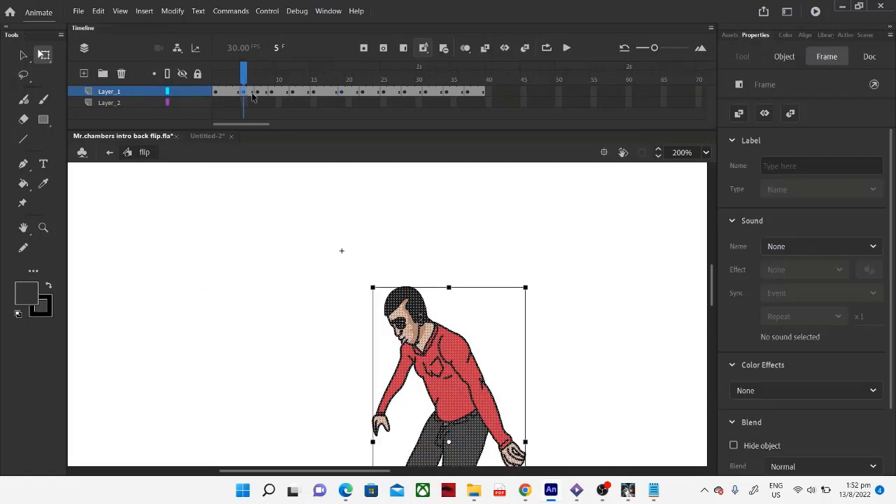
click(257, 95)
click(272, 95)
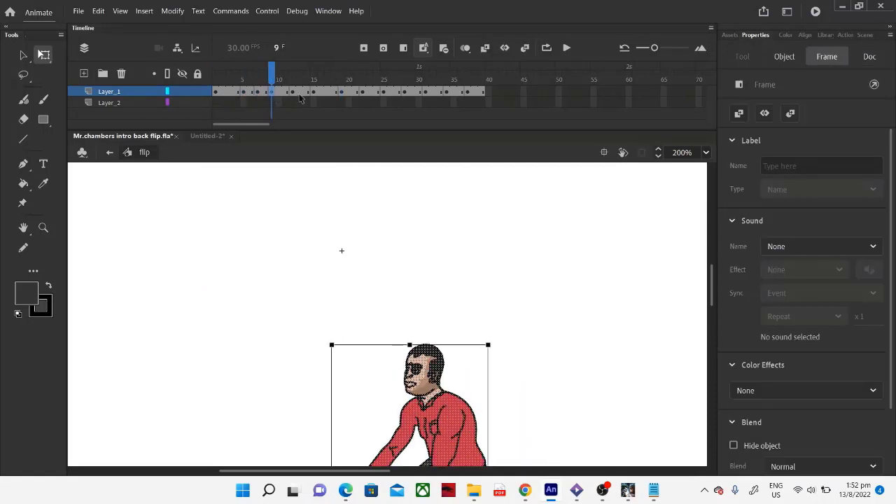
click(294, 96)
click(315, 96)
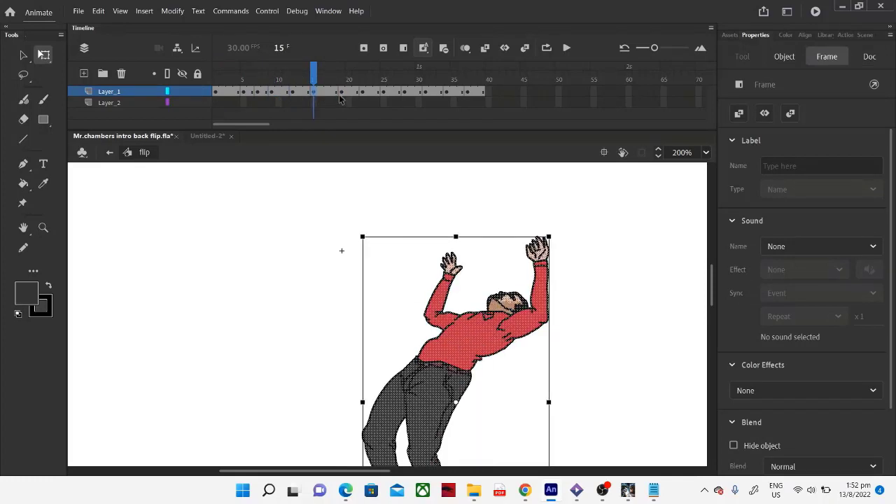
click(154, 125)
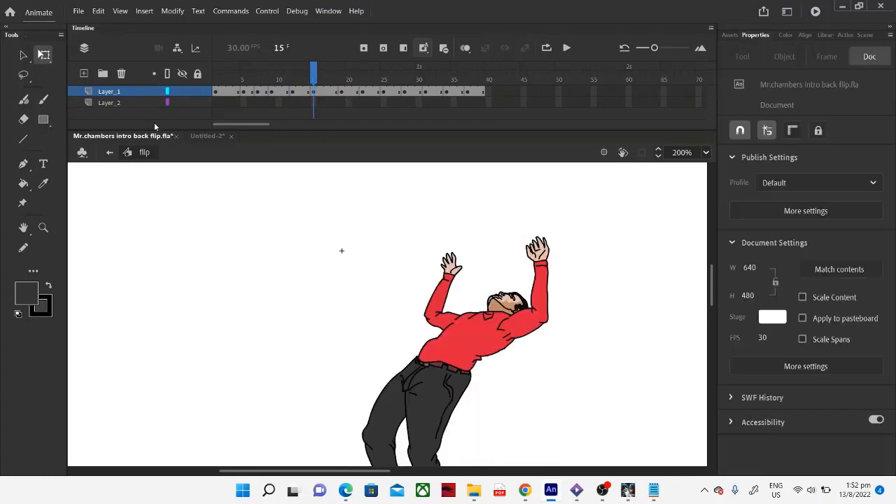
click(342, 98)
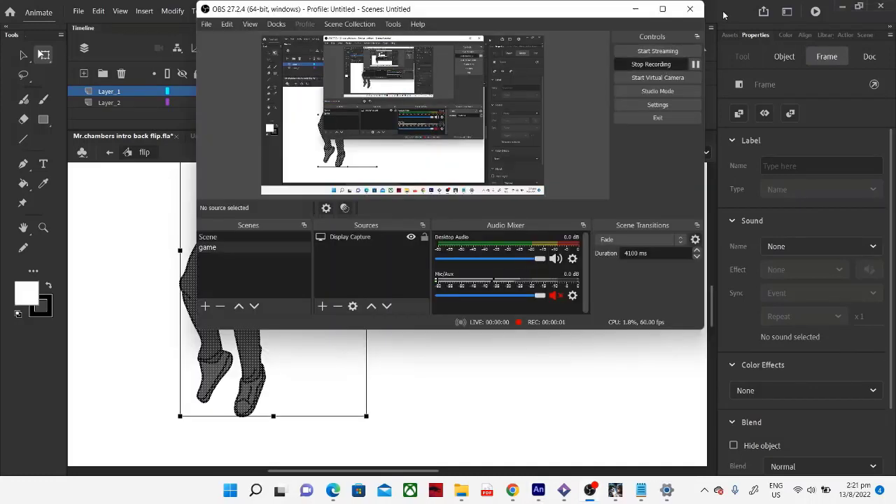
click(725, 14)
drag(714, 309, 716, 299)
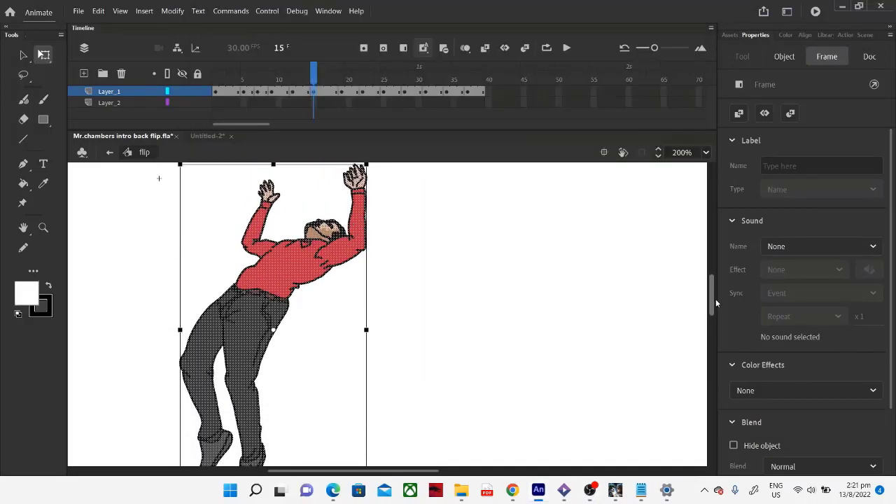
click(133, 121)
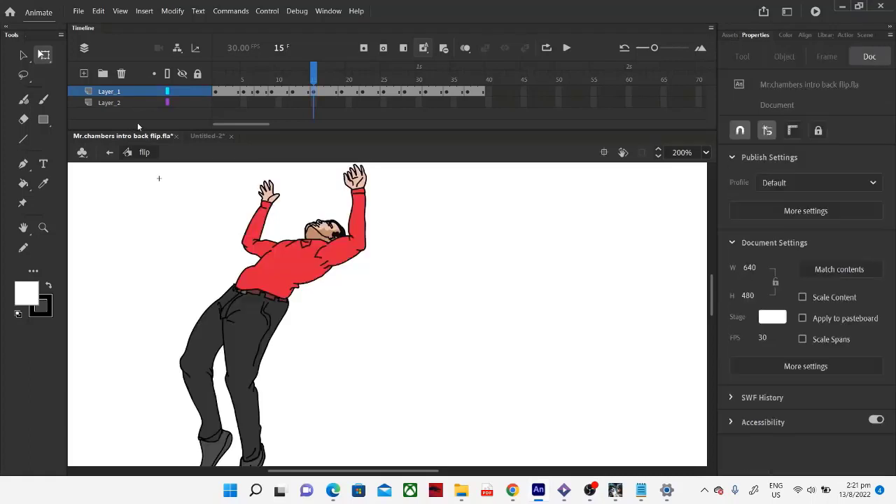
click(343, 91)
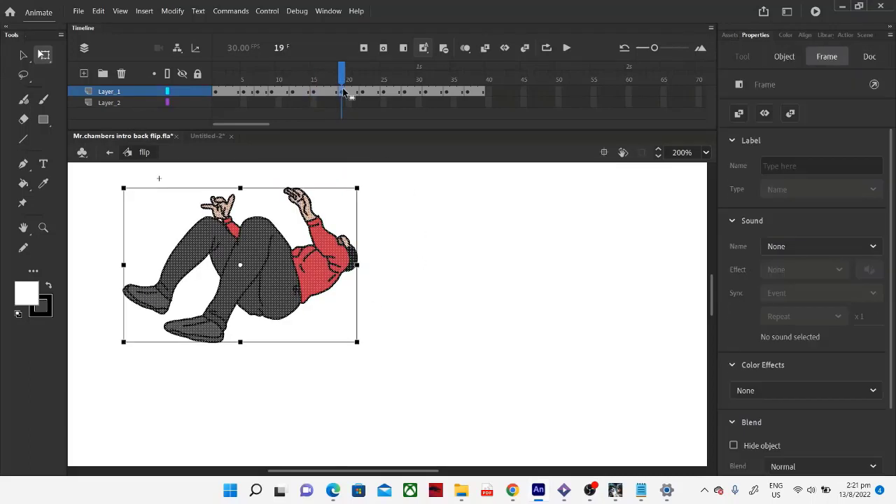
Step: Go to frame 22 and fill the pose's shirt with the red sampled from the palette
click(363, 92)
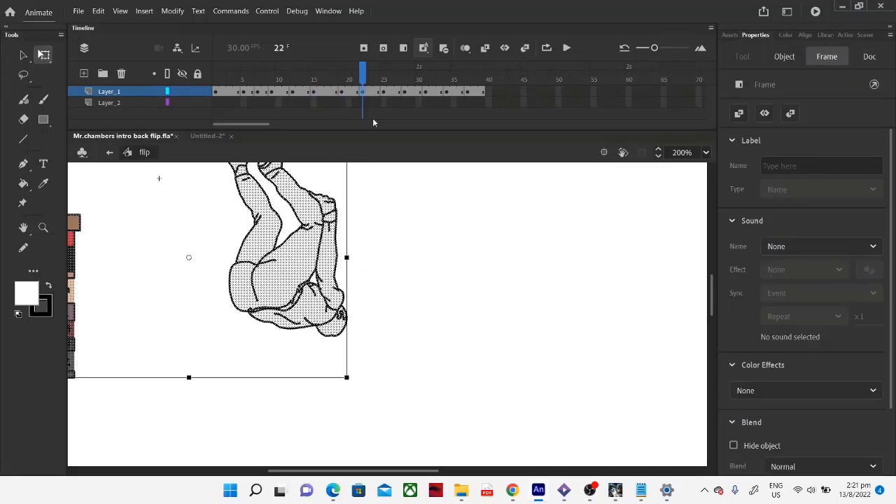
drag(365, 472, 358, 472)
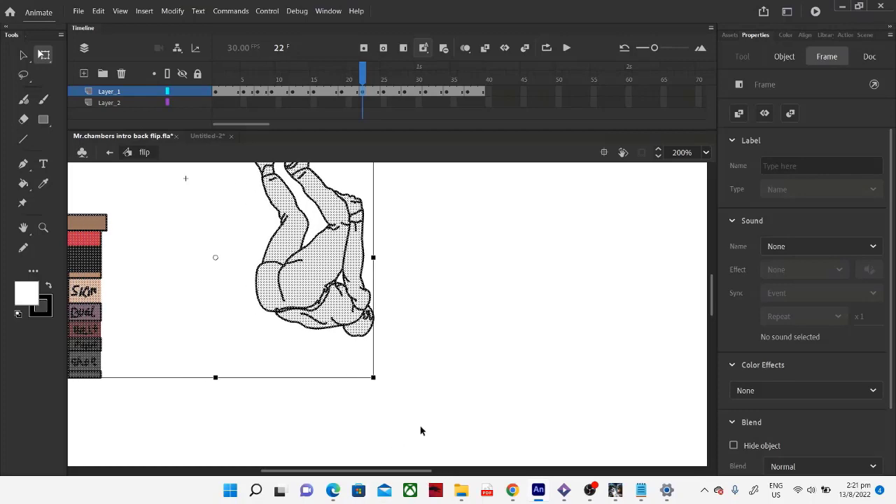
scroll(480, 397, up, 3)
click(440, 347)
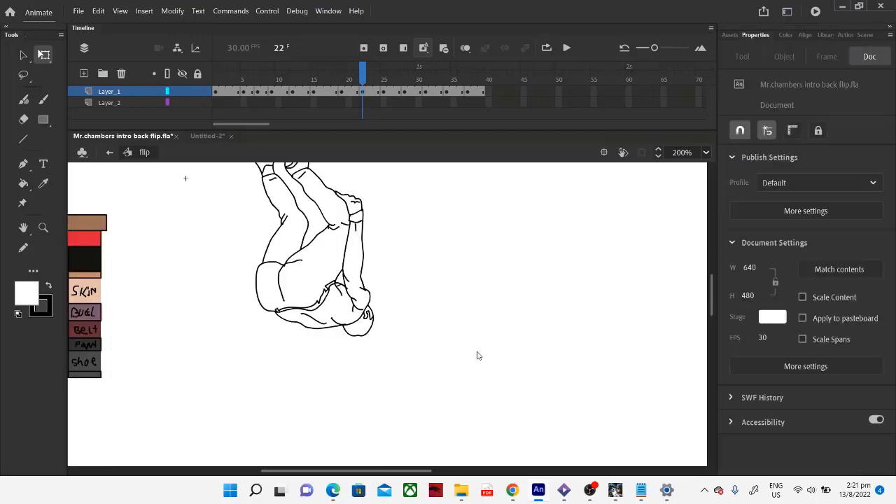
drag(385, 470, 364, 471)
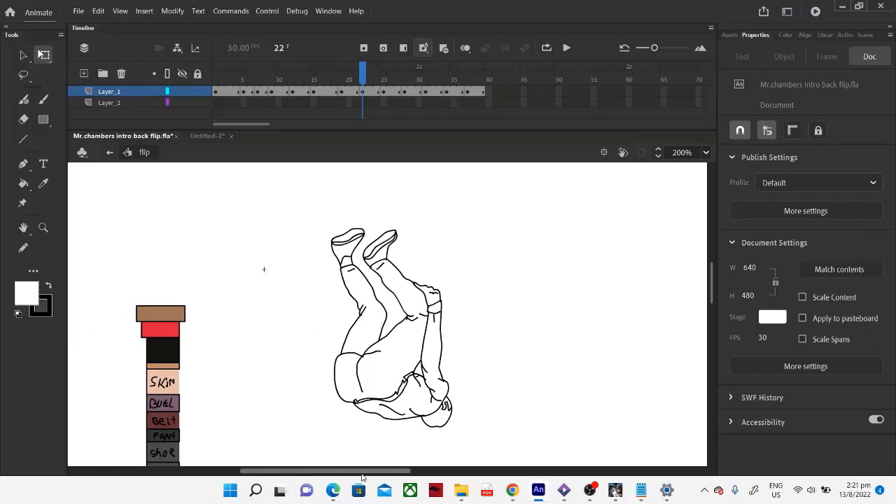
scroll(303, 367, down, 3)
click(50, 185)
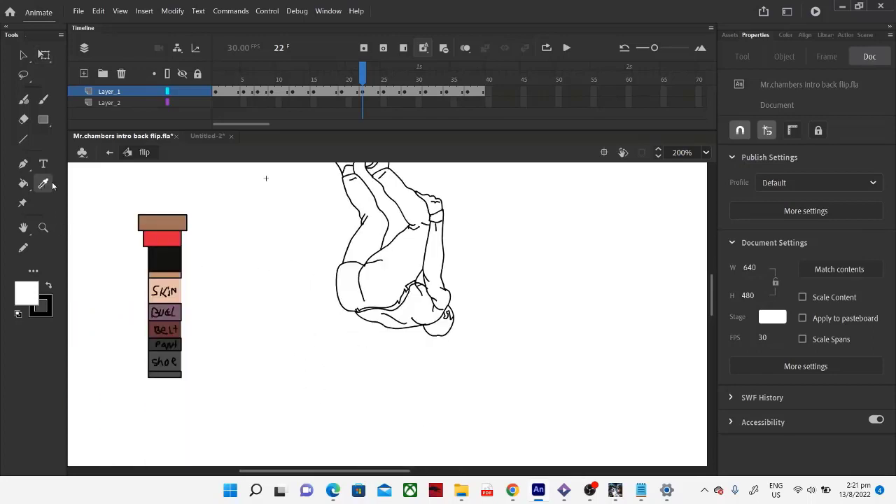
click(180, 239)
click(420, 313)
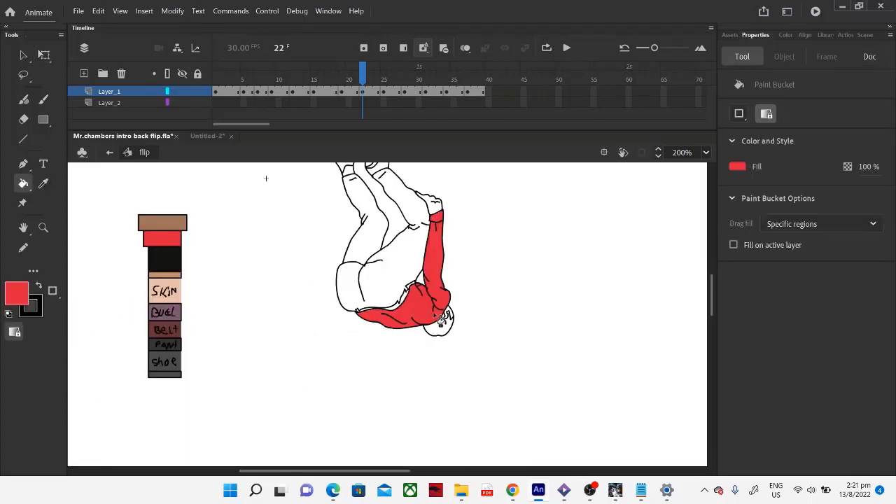
Step: Fill both shoes of the frame 22 pose with the grey sampled from the shoe swatch
click(43, 184)
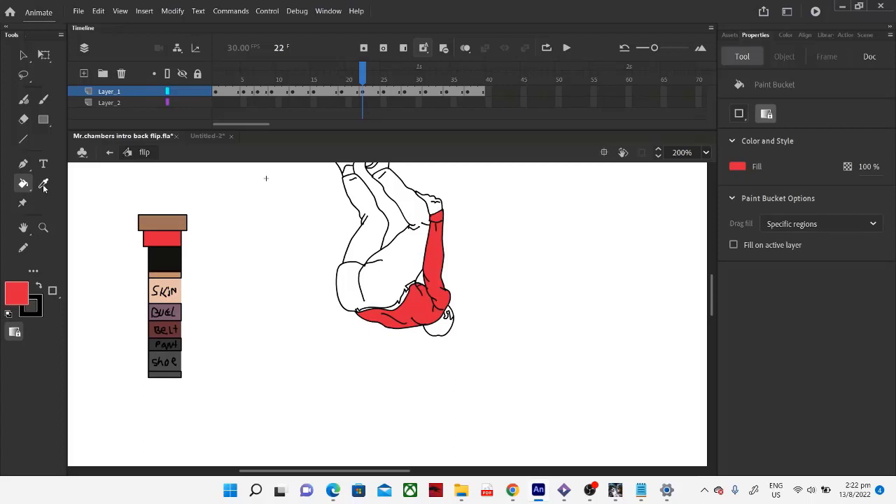
click(174, 372)
scroll(230, 374, up, 3)
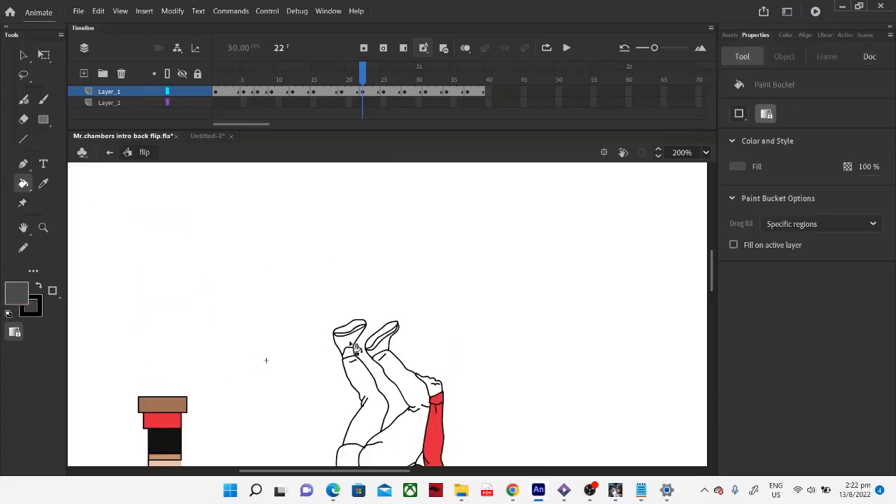
click(354, 340)
click(383, 341)
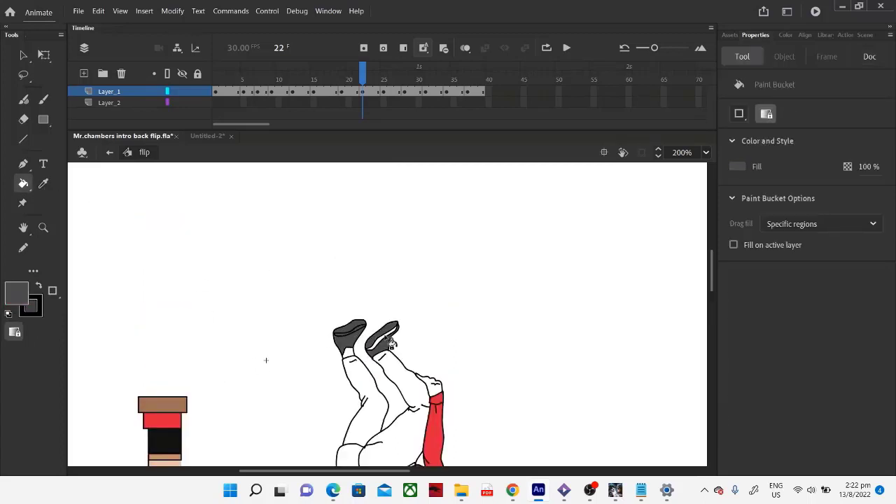
Step: Fill both trouser legs of the frame 22 pose with the dark grey sampled from the pants swatch
scroll(114, 307, down, 4)
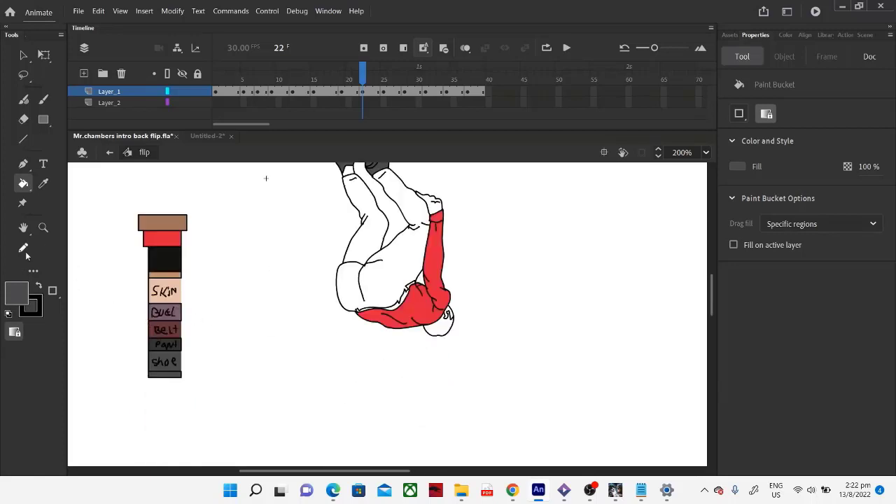
click(43, 184)
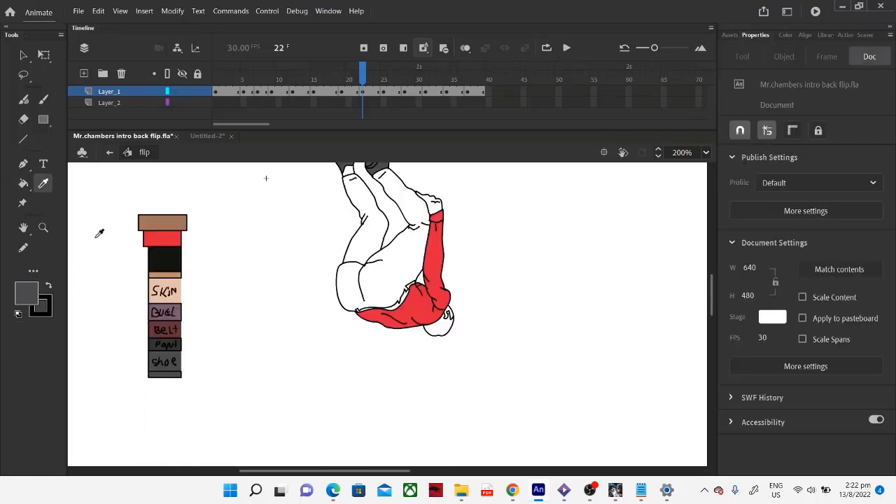
click(157, 343)
click(406, 289)
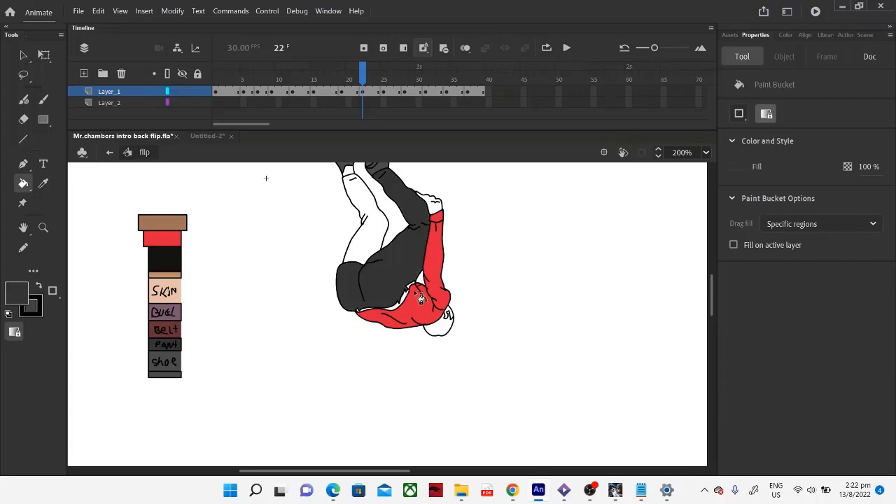
scroll(374, 316, up, 2)
click(373, 317)
scroll(406, 318, down, 2)
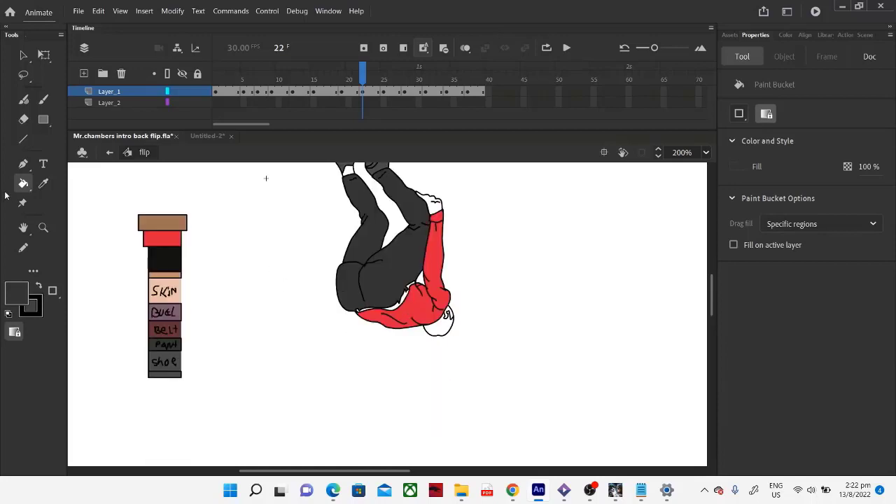
Step: Fill the thin waistband strip of the frame 22 pose with the purple sampled from the buckle swatch
click(42, 183)
click(176, 298)
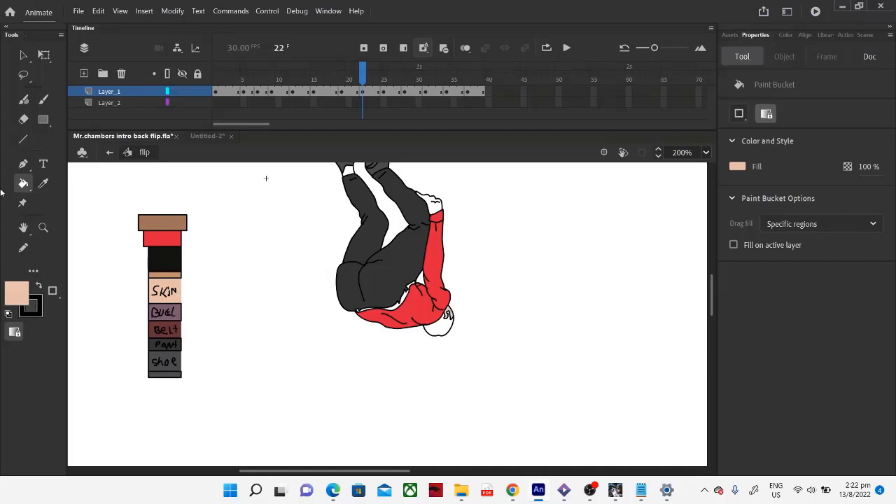
click(43, 184)
click(182, 313)
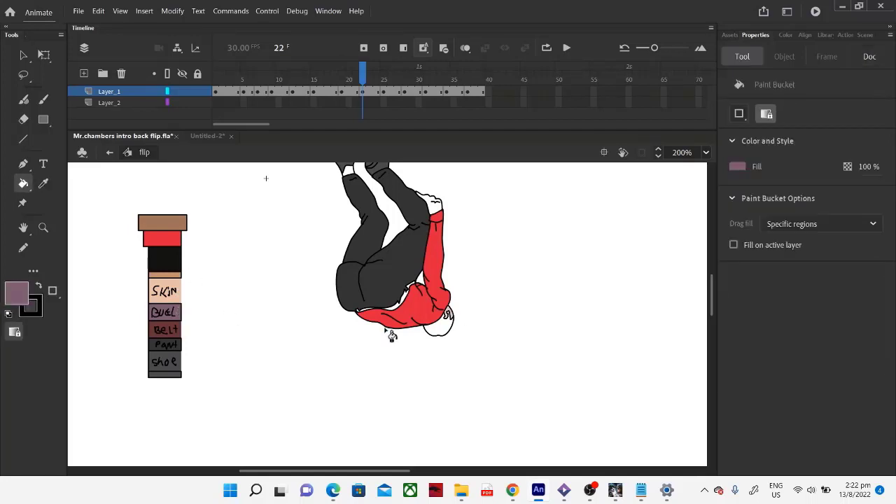
click(402, 313)
Step: Fill the hands of the frame 22 pose with the skin tone sampled from the skin swatch
click(43, 183)
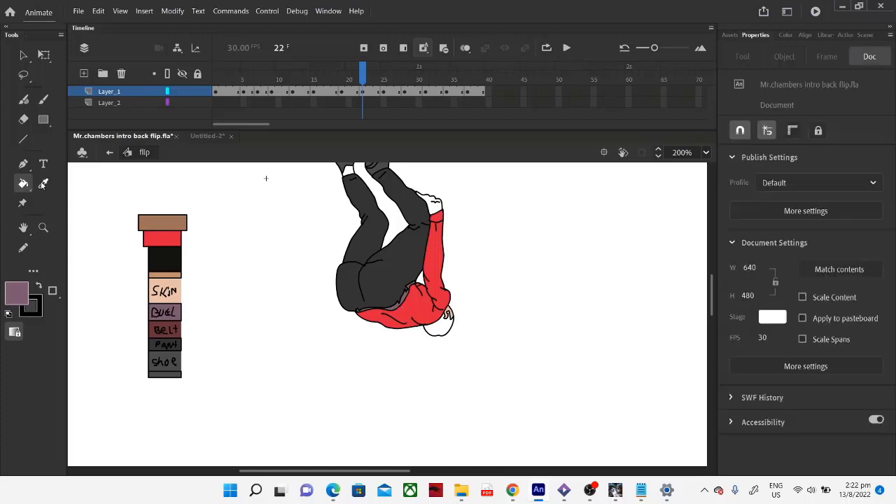
click(177, 296)
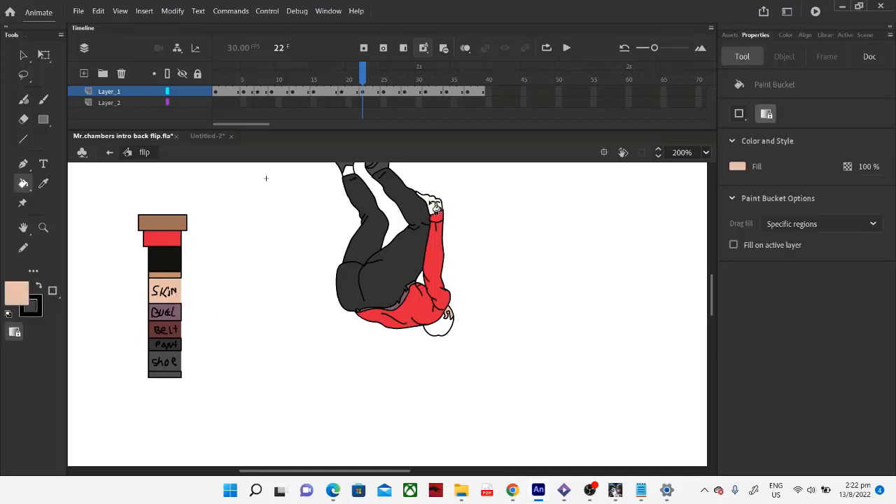
click(438, 205)
click(434, 207)
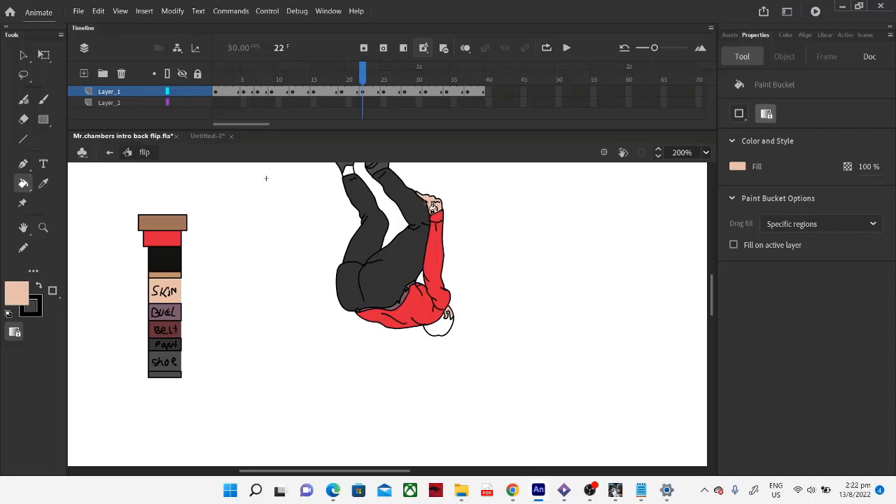
Step: Fill the frame 22 pose's hair with the black sampled from the palette
click(43, 183)
click(175, 263)
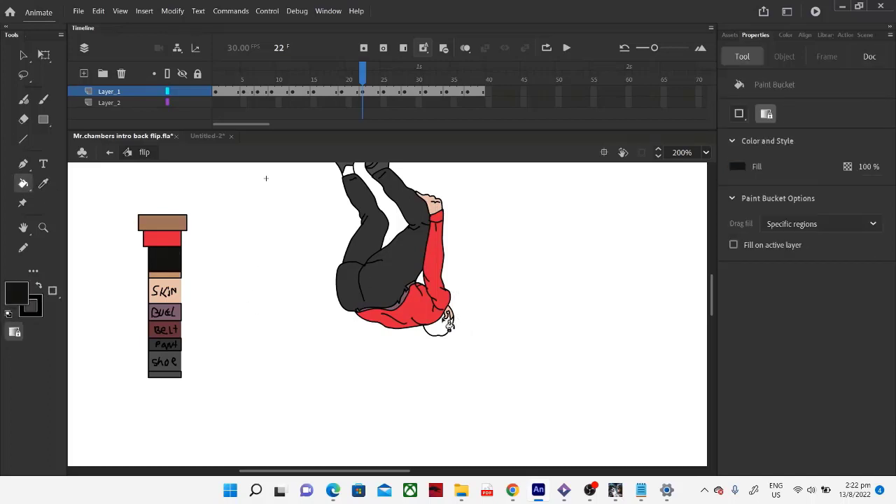
click(443, 324)
Step: Select the whole swatch palette beside the frame 22 pose and cut it from the frame
click(44, 54)
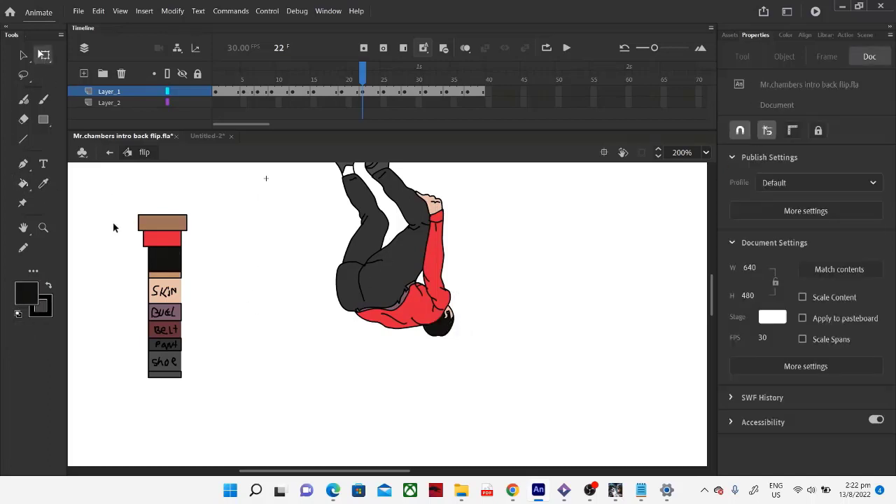
drag(112, 189, 206, 420)
right_click(171, 337)
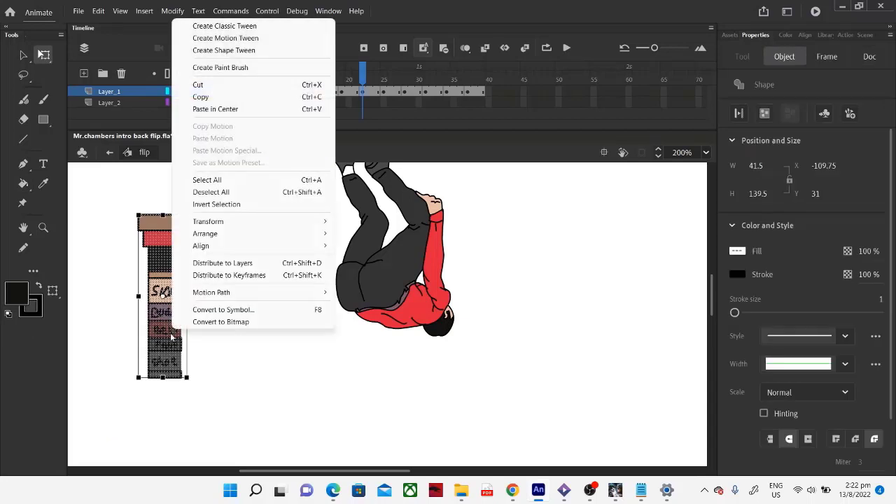
click(198, 84)
scroll(500, 264, up, 3)
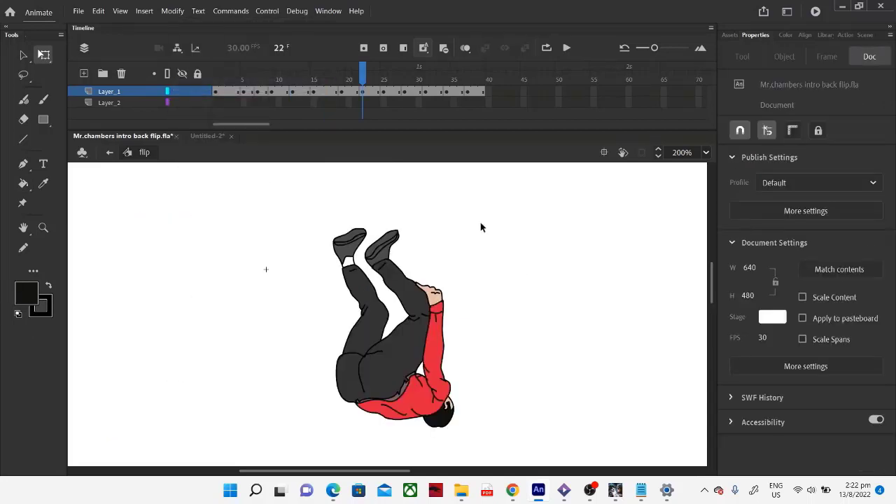
Step: Check the coloured poses on the earlier keyframes up to frame 22 for anything left unfilled
click(348, 92)
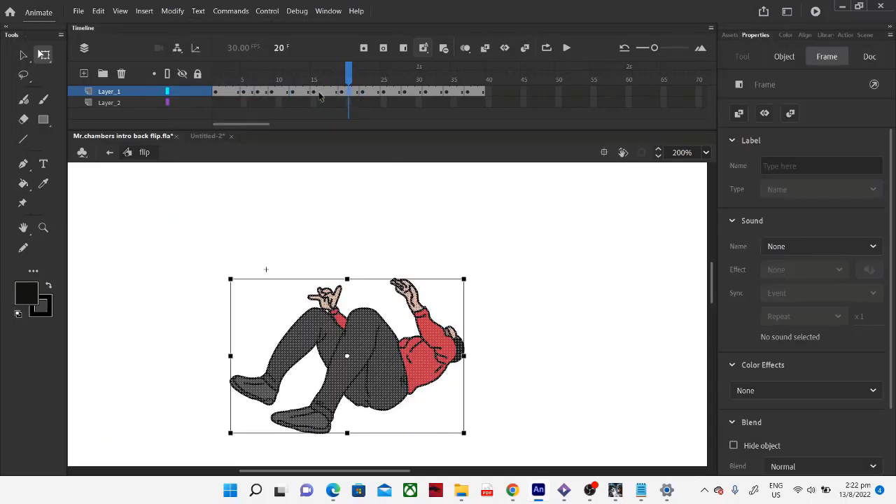
click(313, 96)
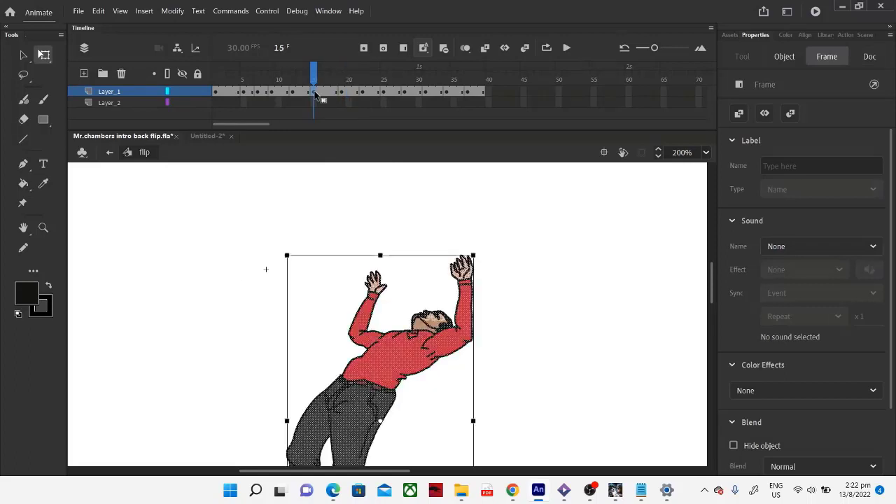
click(272, 95)
click(300, 94)
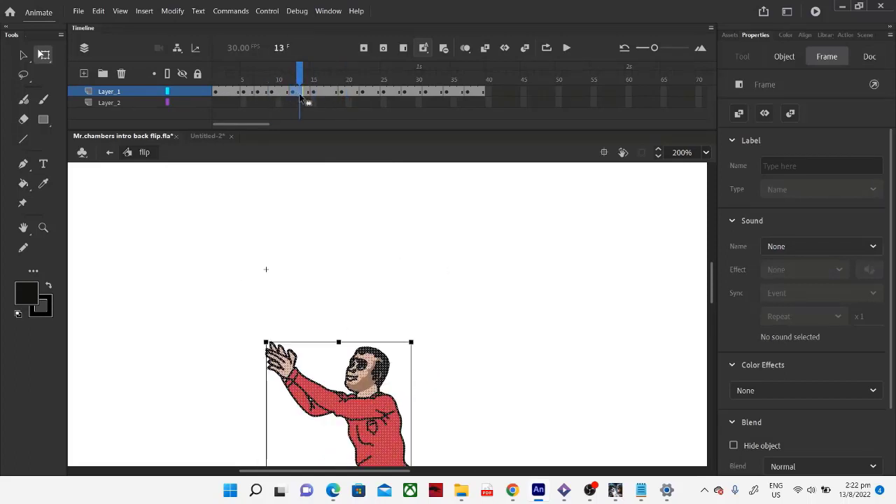
click(314, 95)
click(342, 97)
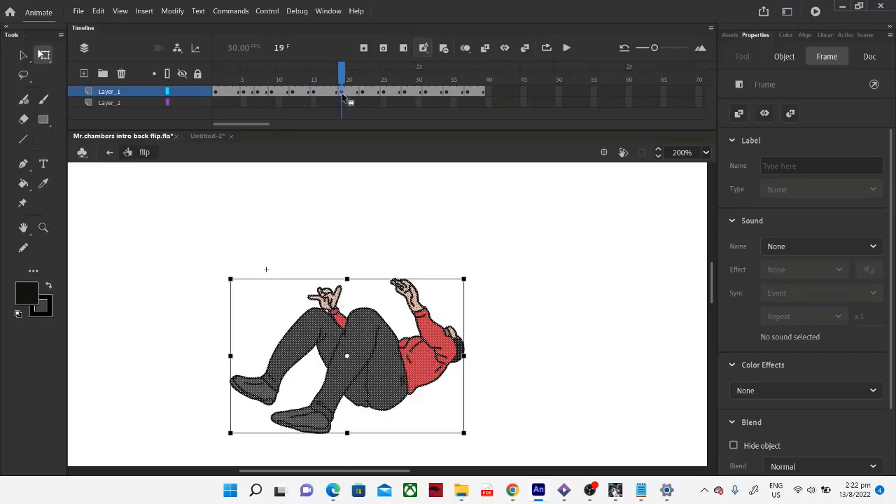
click(369, 94)
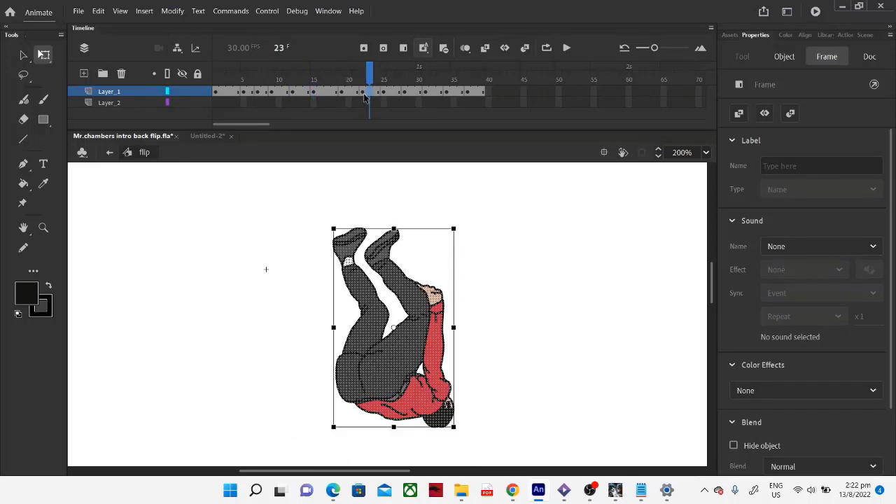
Step: Go to the frame 25 pose and fill its hand and face with the skin tone sampled from the skin swatch
click(383, 94)
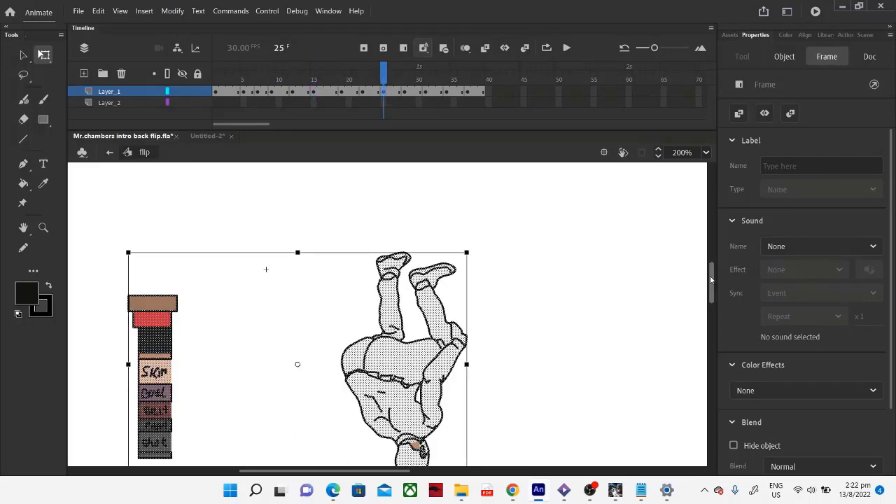
scroll(716, 280, down, 3)
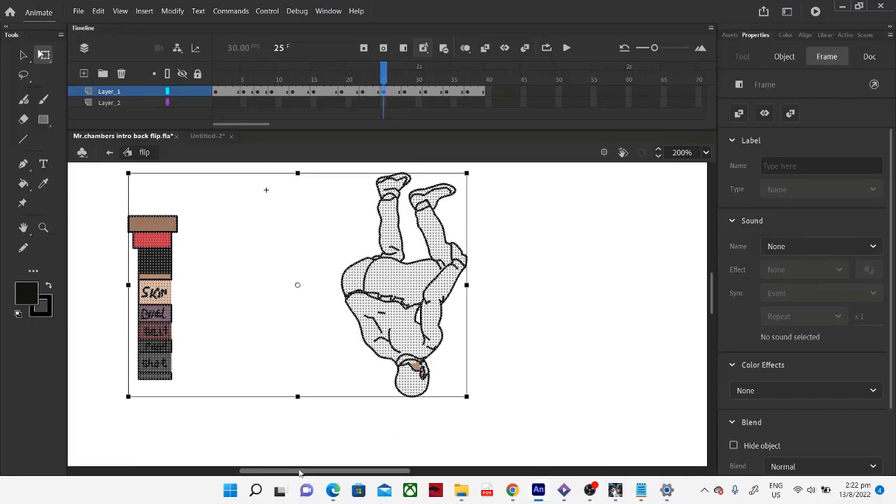
scroll(300, 465, right, 2)
click(486, 355)
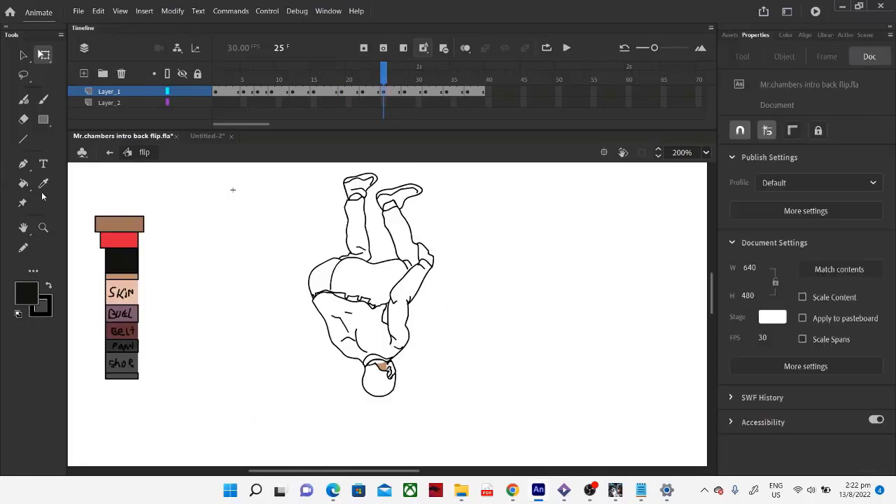
click(43, 185)
click(136, 302)
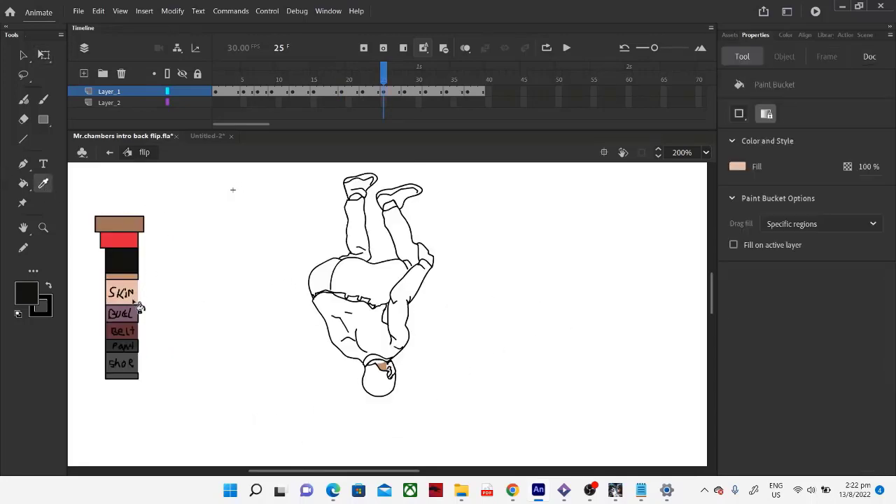
click(430, 259)
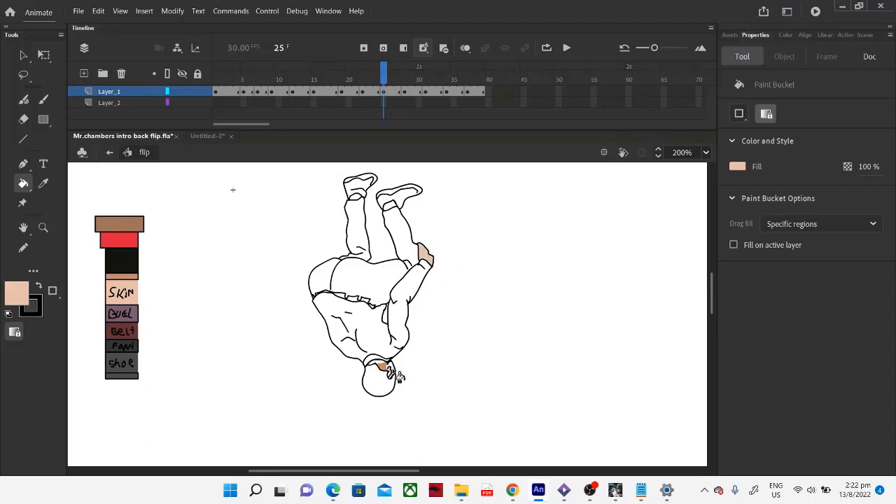
click(384, 367)
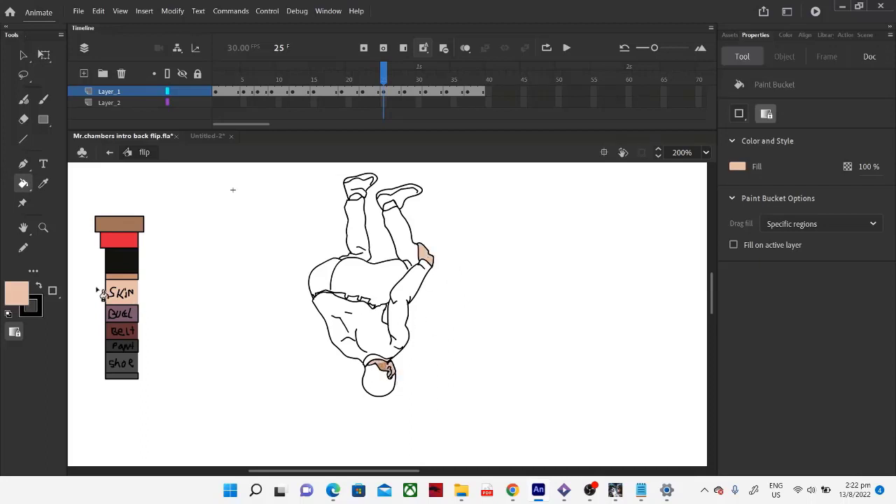
Step: Fill the frame 25 pose's shirt and sleeve with the palette's red, and its waistband with the purple sampled from the buckle swatch
click(43, 185)
click(117, 240)
click(404, 317)
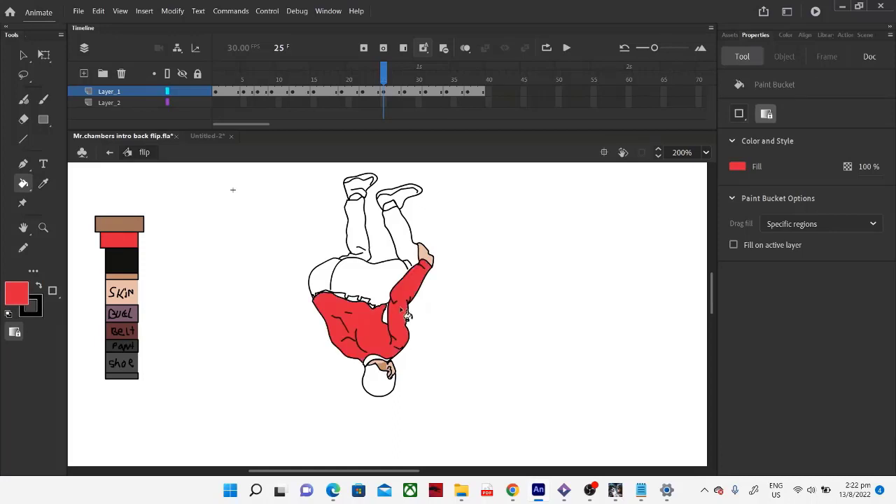
click(44, 184)
click(43, 183)
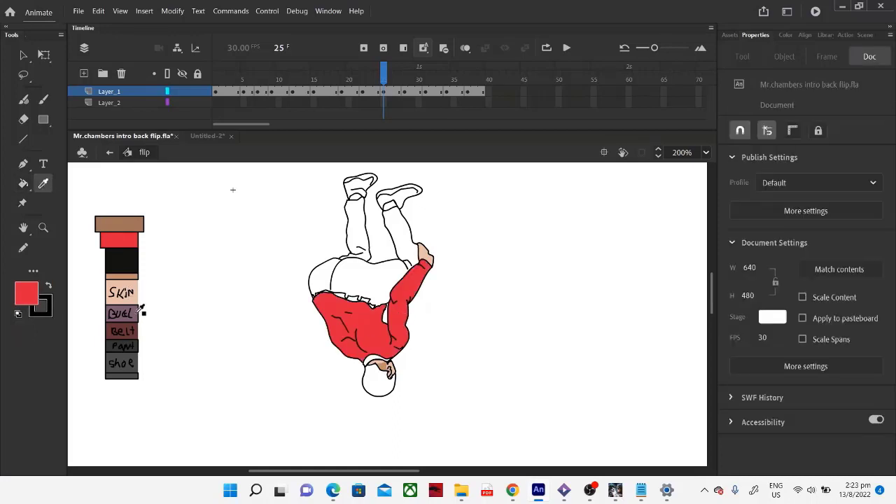
click(140, 312)
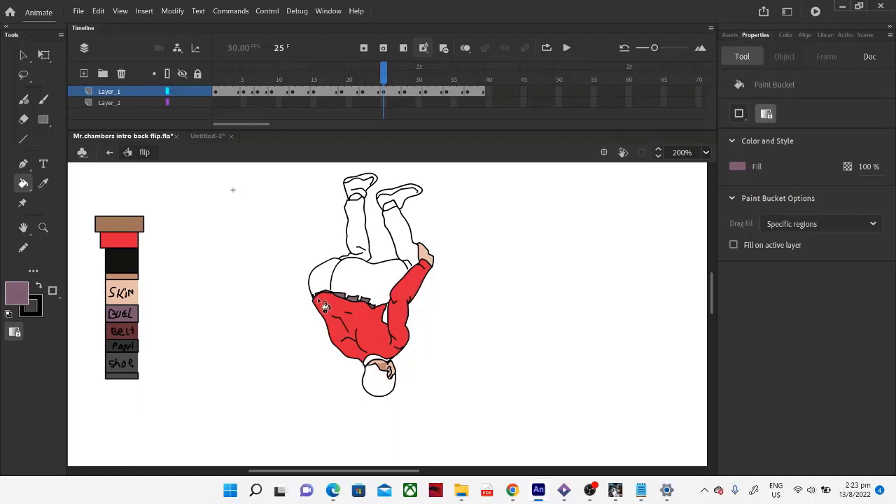
Step: Fill the frame 25 pose's hair with the palette's black and its collar with the red sampled from the shirt
click(42, 183)
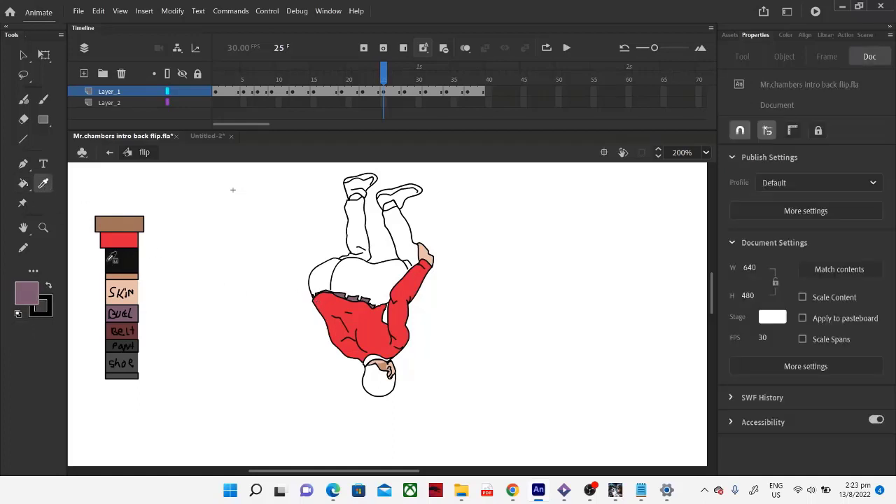
click(121, 259)
click(382, 382)
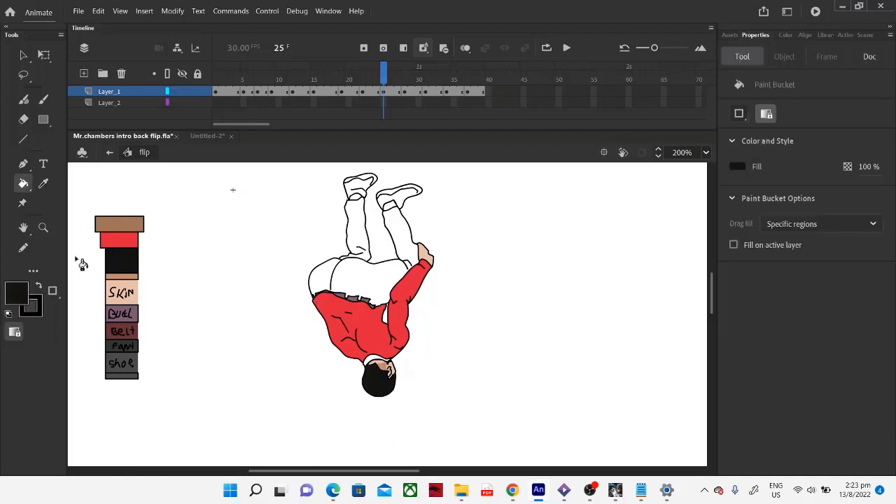
click(49, 185)
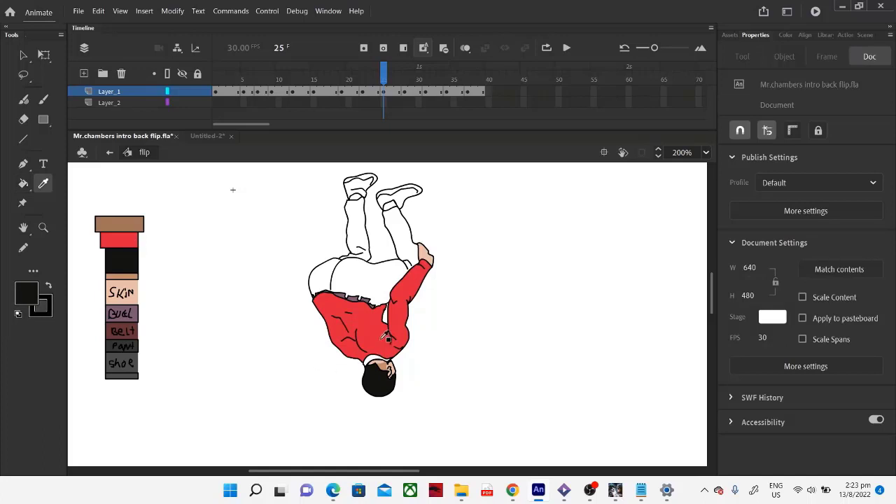
click(385, 337)
Step: Fill both shoes of the frame 25 pose with the grey sampled from the shoe swatch, and set the fill colour to white
click(43, 184)
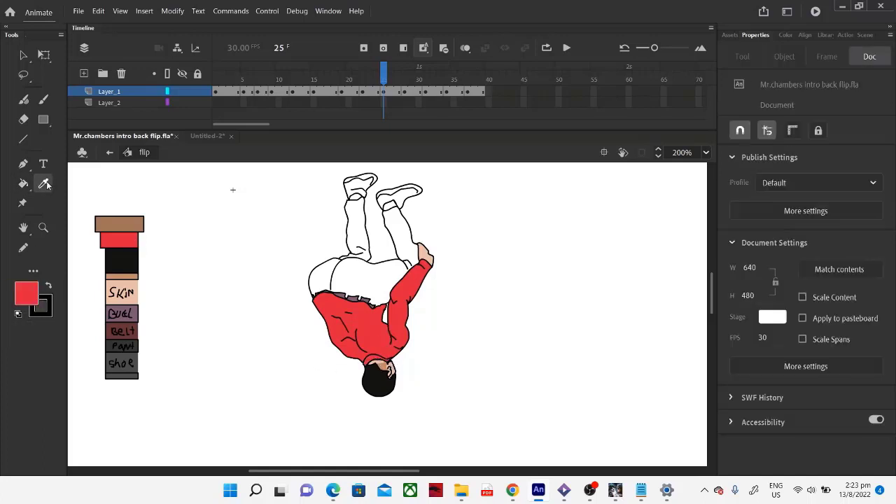
click(131, 357)
click(400, 196)
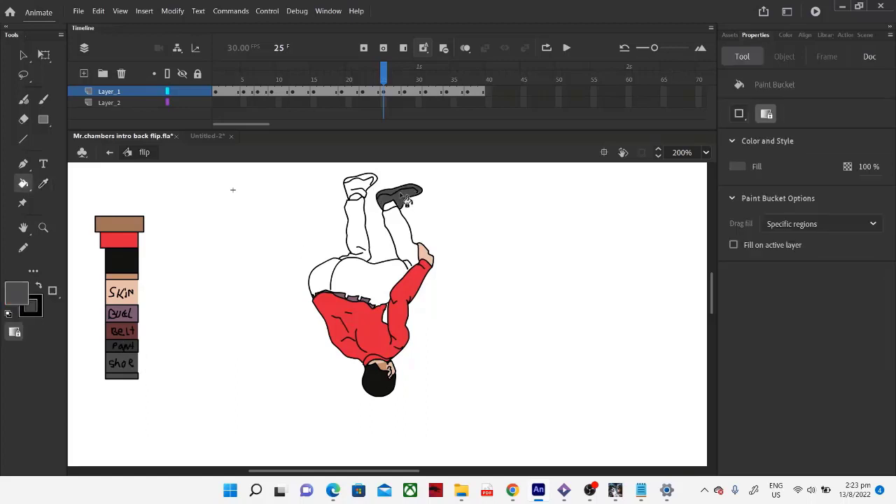
click(357, 186)
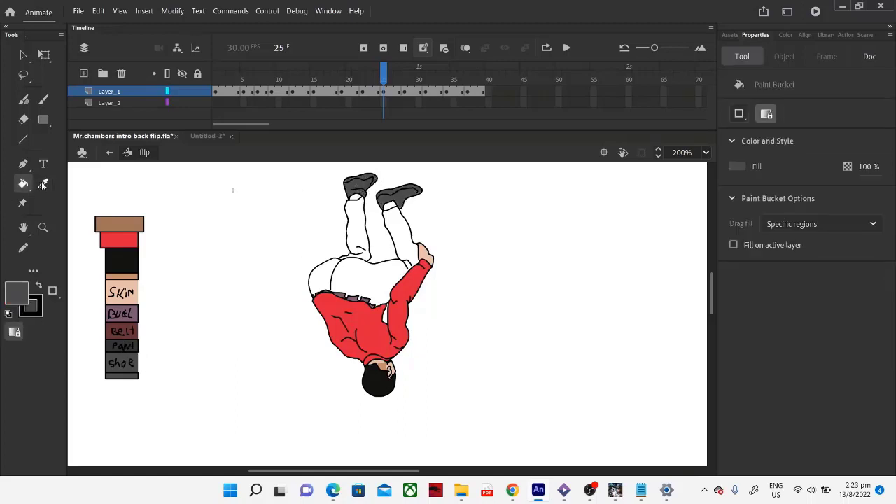
click(21, 297)
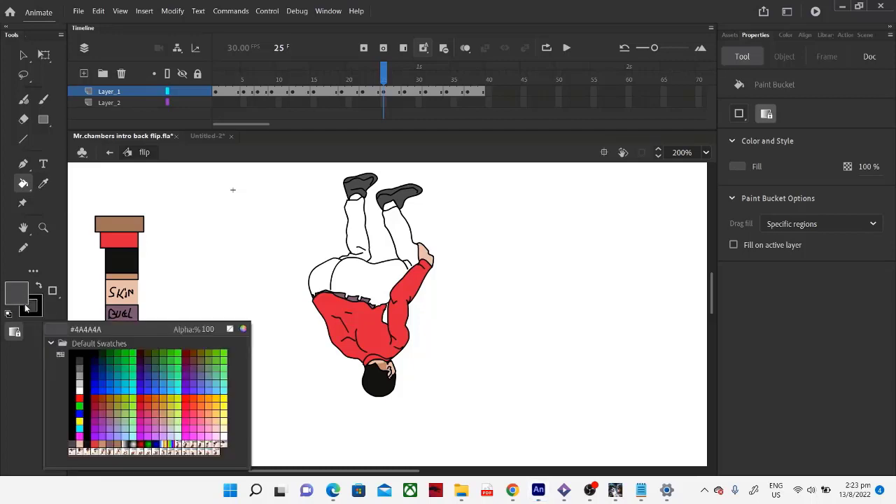
click(81, 386)
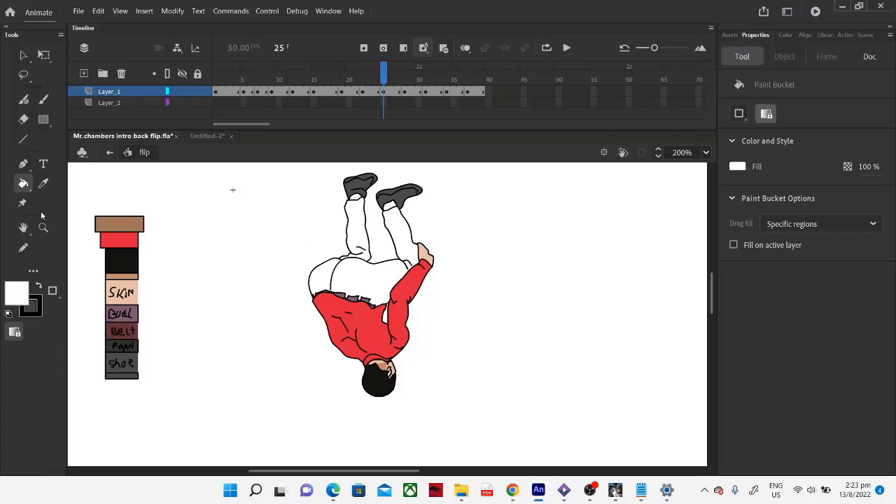
Step: Fill the trouser seat and both legs of the frame 25 pose with the dark grey sampled from the pant swatch
click(42, 183)
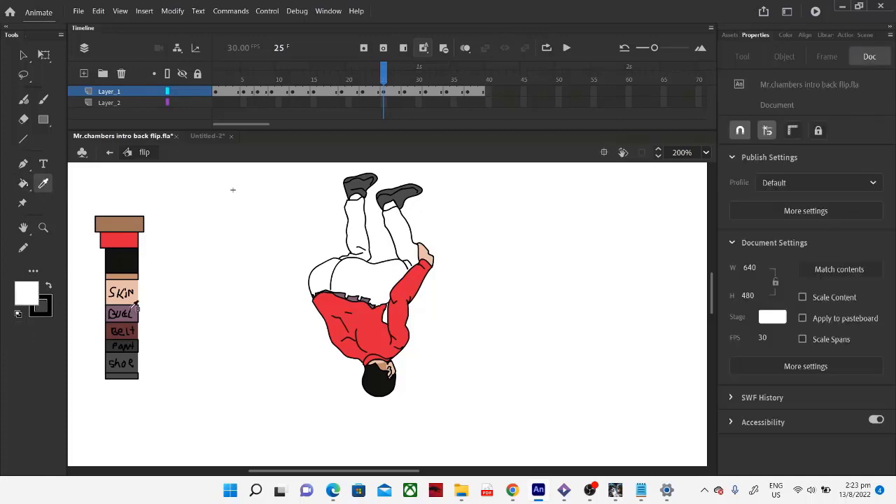
click(115, 345)
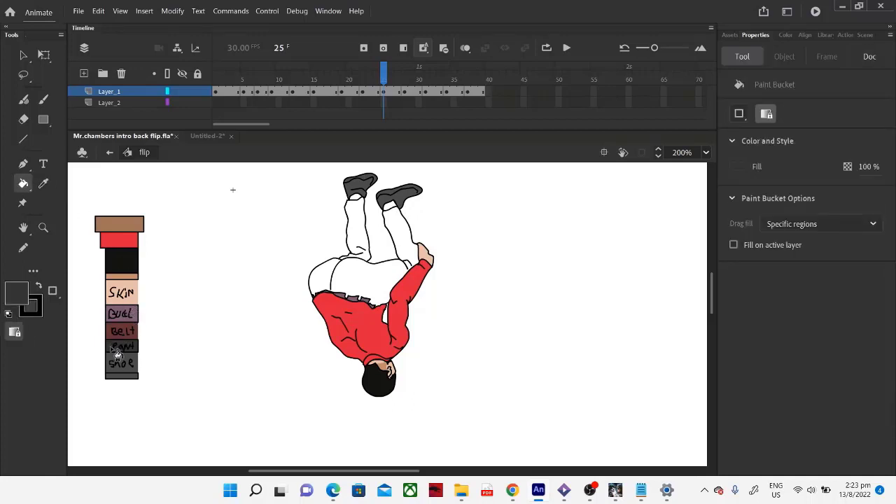
click(357, 284)
click(364, 240)
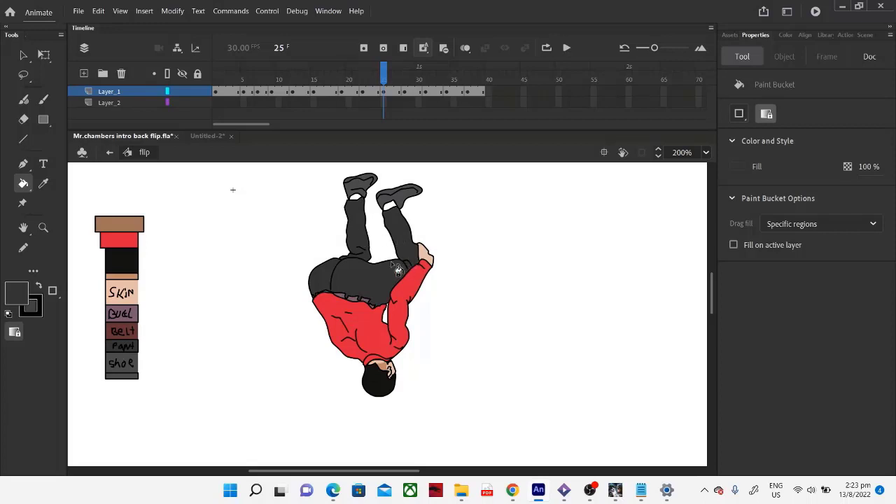
Step: Select the whole swatch palette beside the frame 25 pose and delete it from the frame
click(49, 60)
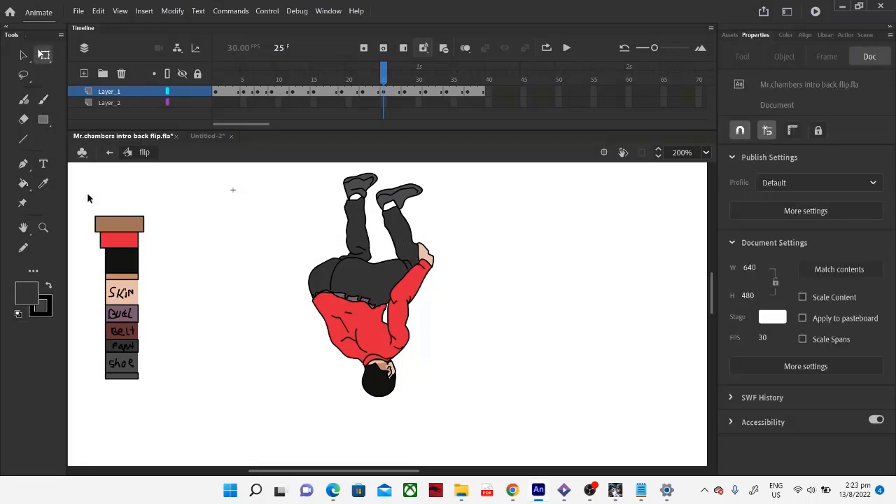
drag(87, 199, 180, 451)
key(Delete)
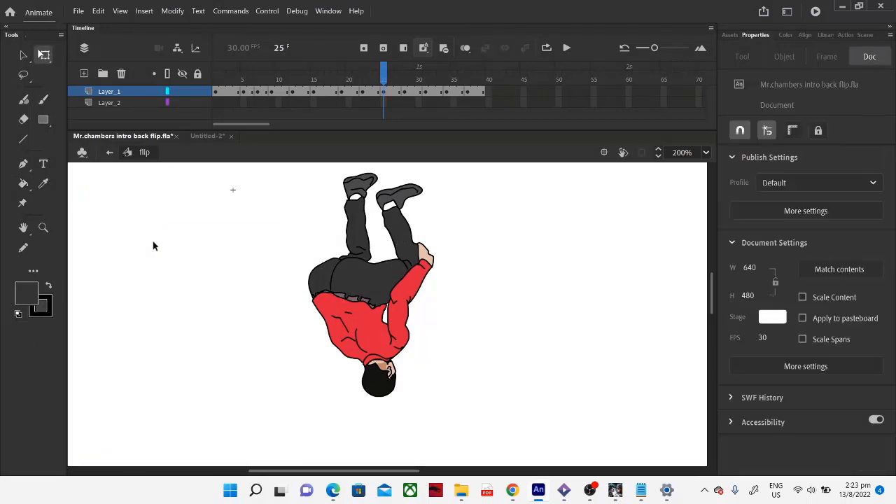
Step: Go to the frame 28 pose and fill its shirt and sleeve with the red sampled from the palette
drag(377, 463, 317, 471)
click(405, 92)
click(262, 216)
click(43, 183)
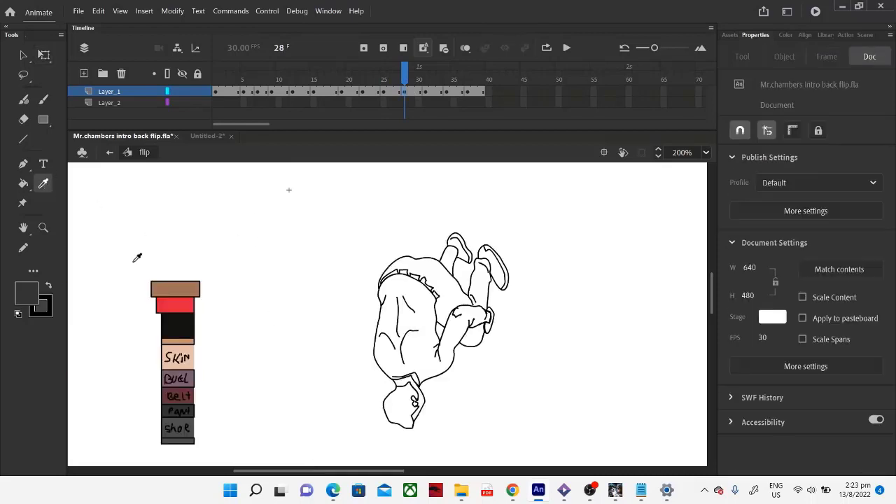
click(402, 332)
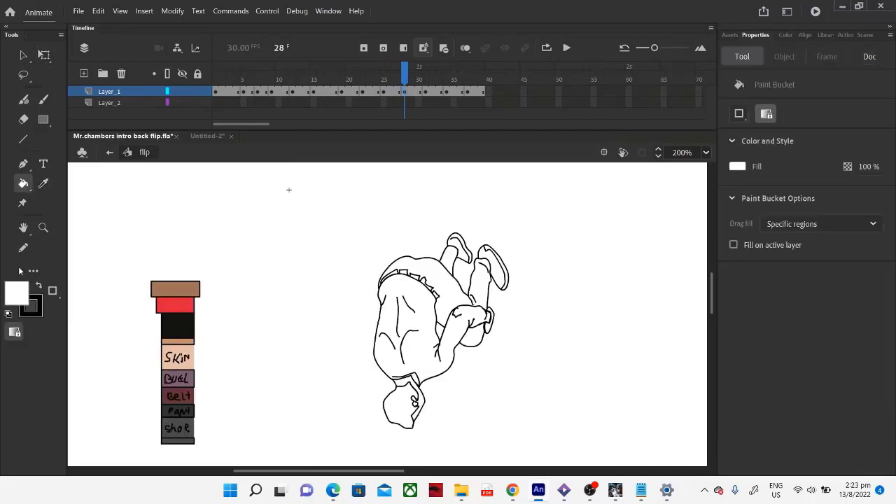
click(44, 184)
click(179, 306)
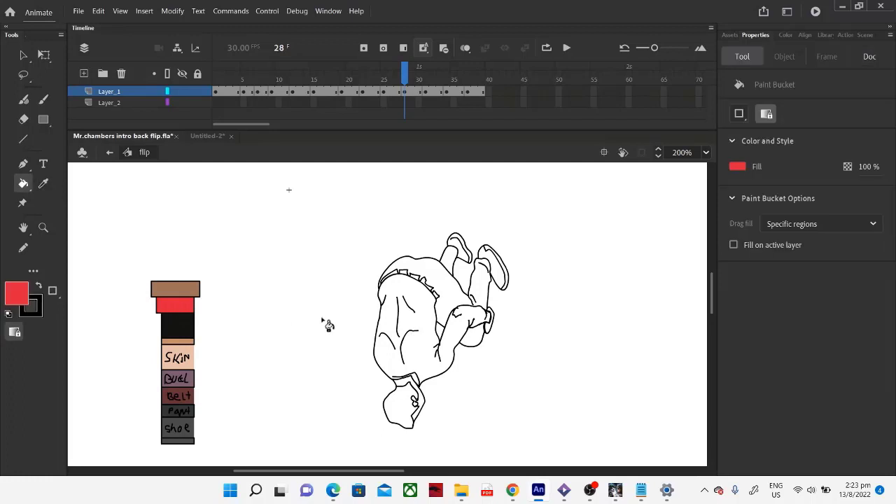
click(420, 309)
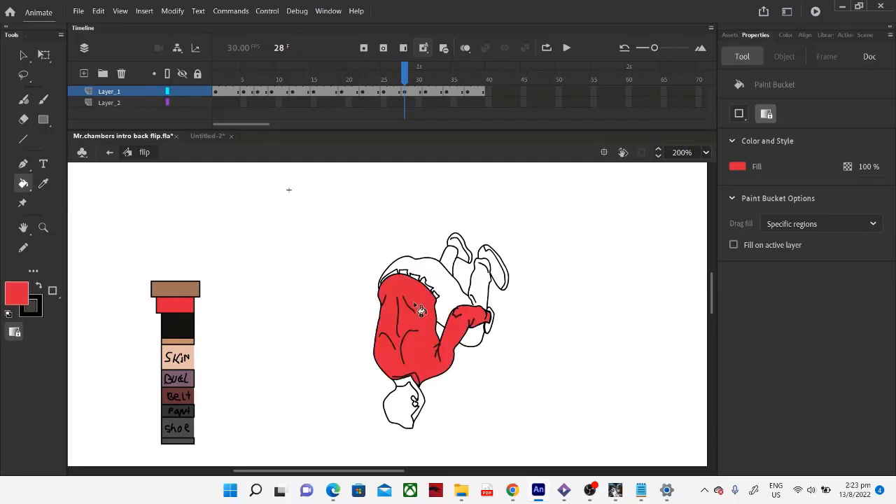
Step: Fill the frame 28 pose's neck, face and hand with the skin tone sampled from the skin swatch
click(43, 184)
click(185, 359)
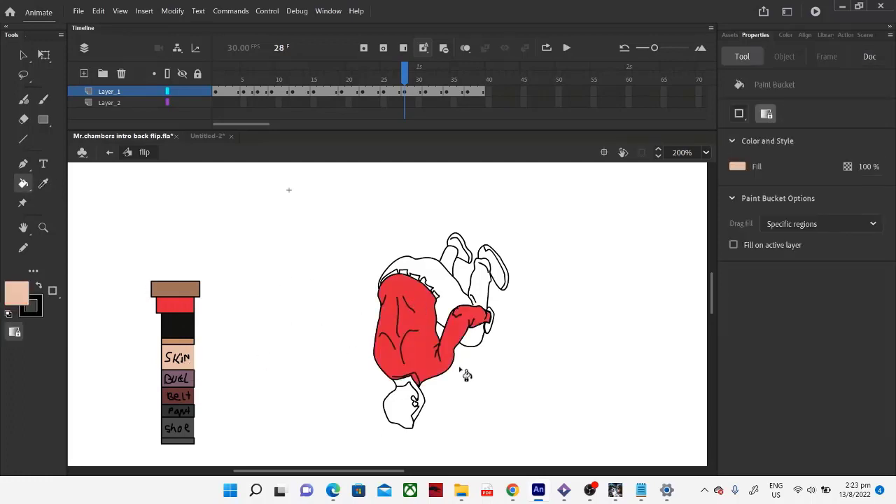
click(410, 387)
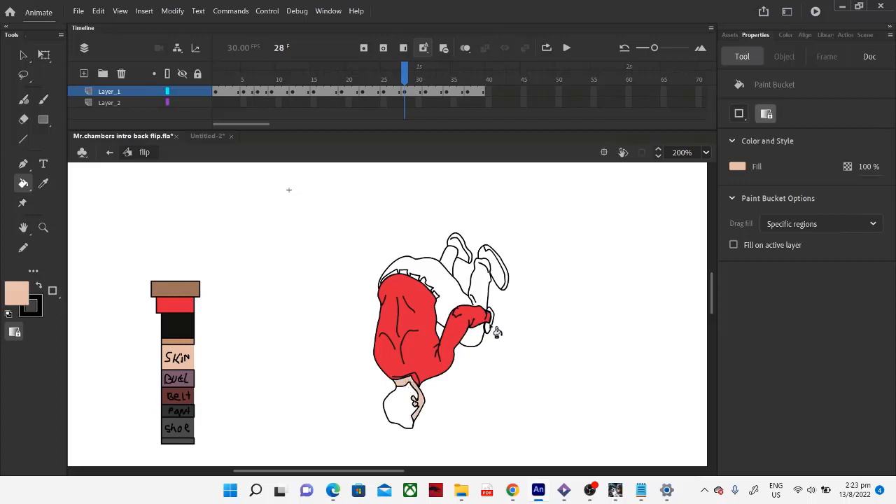
Step: Fill the belt pieces at the frame 28 pose's waist with the purple sampled from the buckle swatch
click(44, 183)
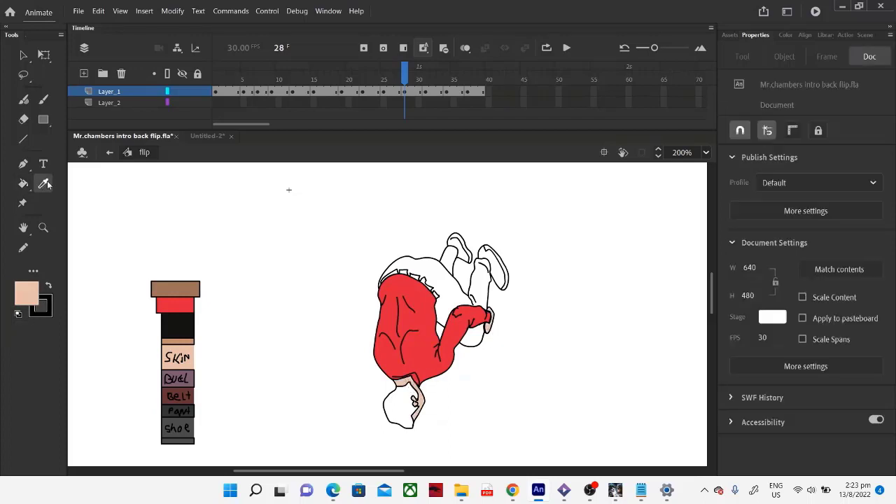
click(191, 378)
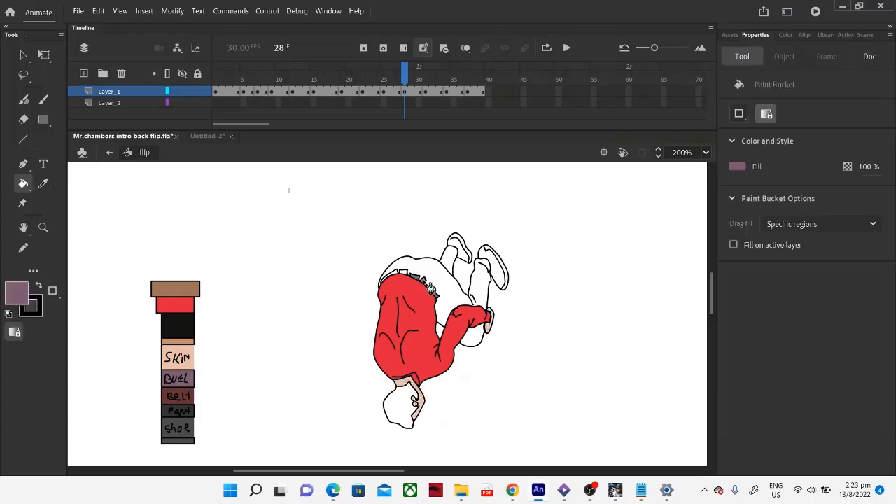
click(399, 278)
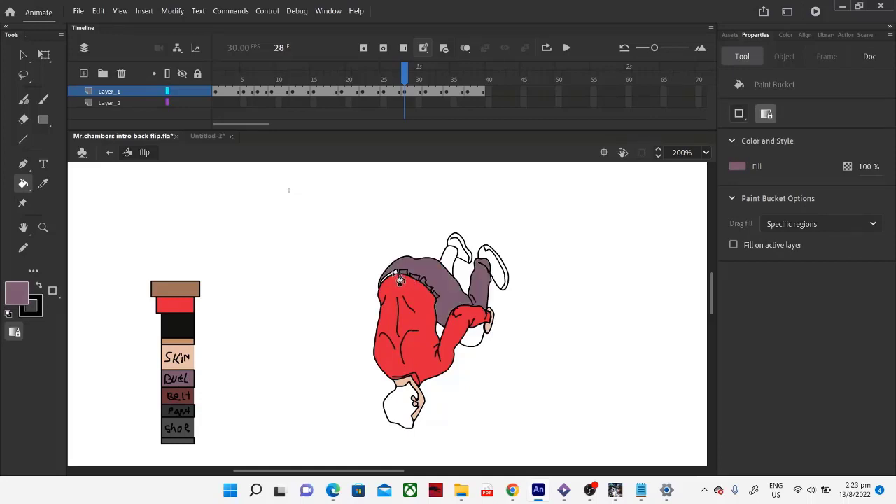
Step: Fill the frame 28 pose's trousers, including both legs and the knee, with the dark grey sampled from the pant swatch
click(44, 185)
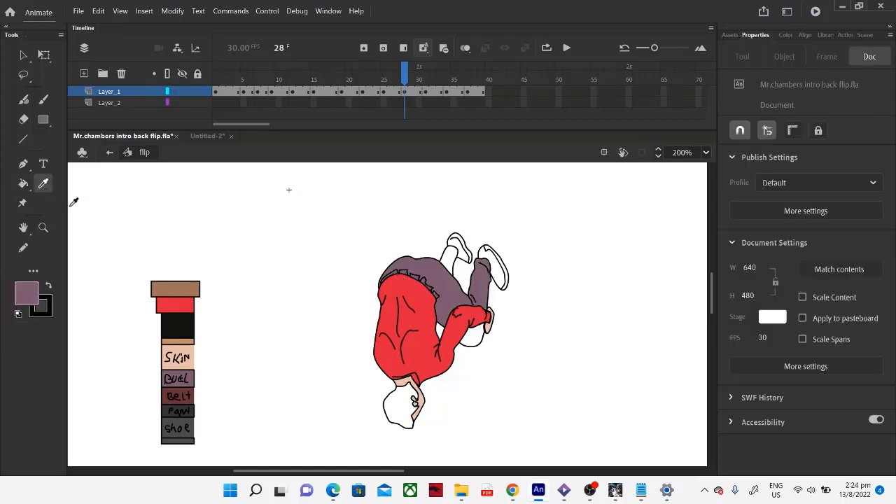
click(171, 409)
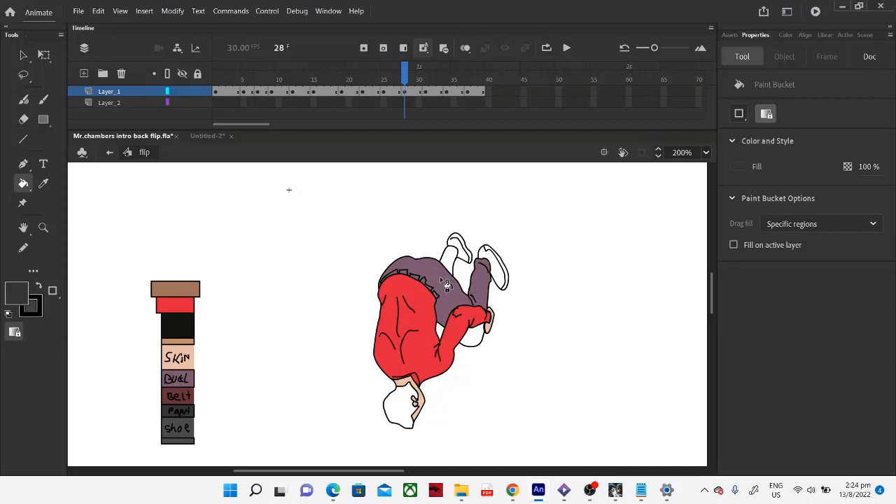
click(452, 280)
click(471, 340)
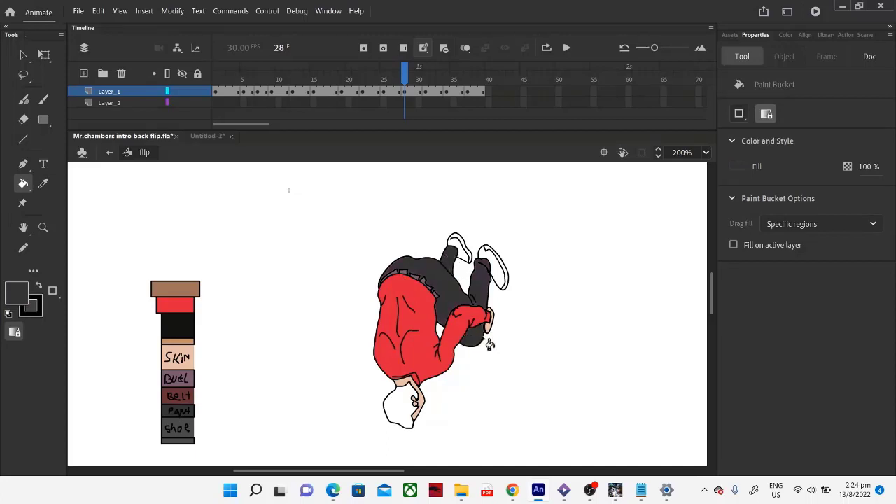
Step: Fill the frame 28 pose's hair with the black sampled from the palette
click(40, 186)
click(178, 325)
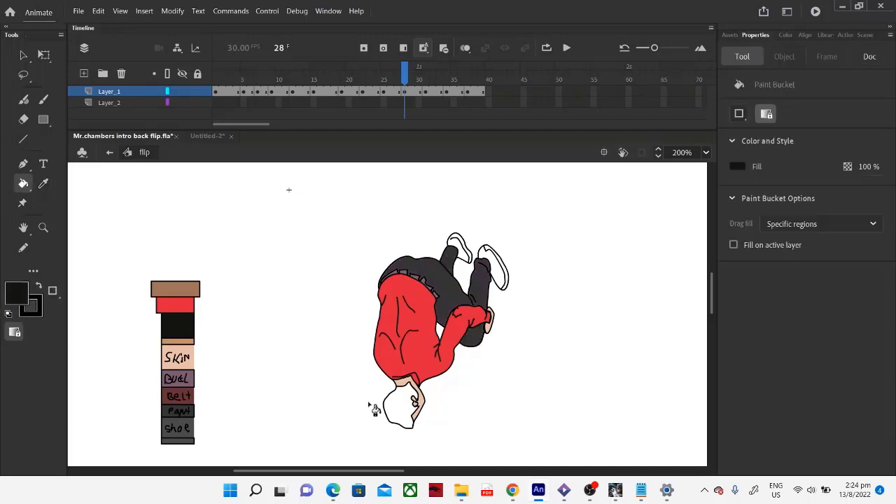
click(396, 406)
Step: Fill both shoes of the frame 28 pose with the grey sampled from the shoe swatch
click(43, 184)
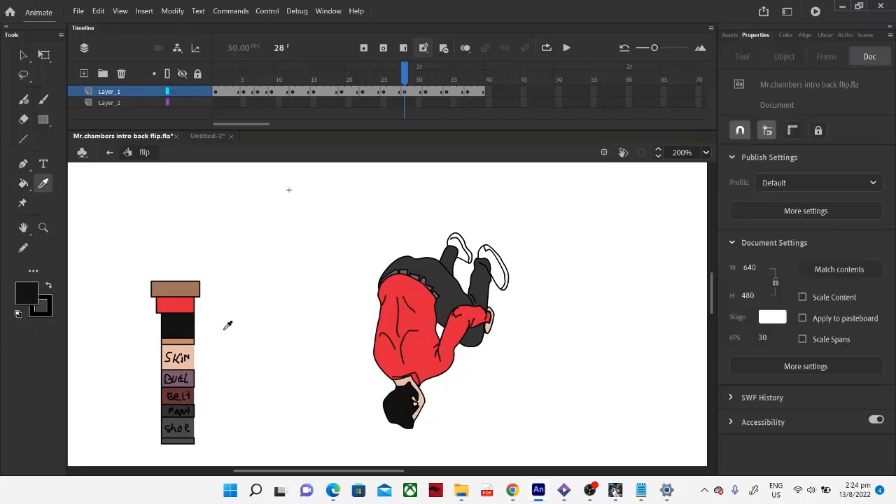
click(185, 430)
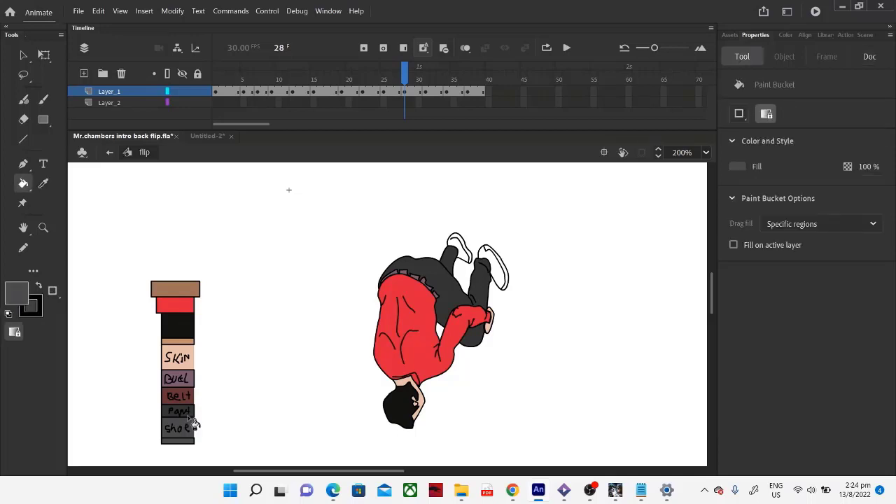
click(510, 278)
click(459, 247)
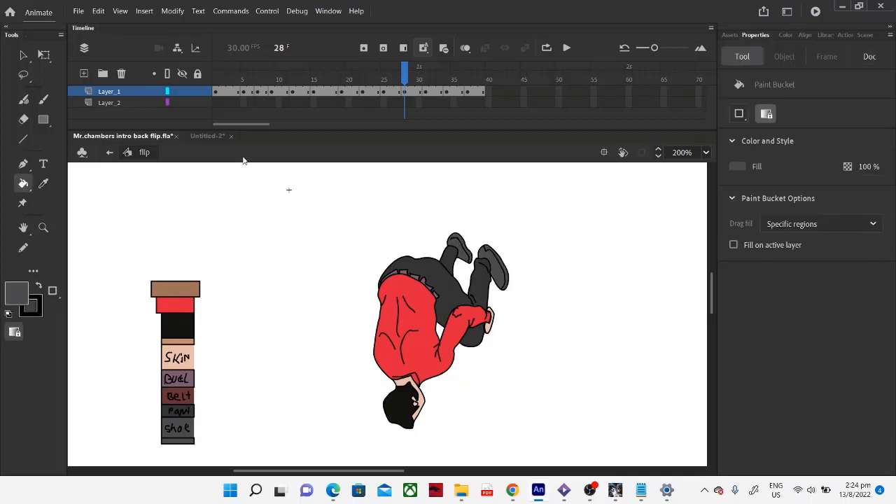
Step: Select the whole swatch palette beside the frame 28 pose and cut it from the frame
click(44, 56)
scroll(175, 223, down, 3)
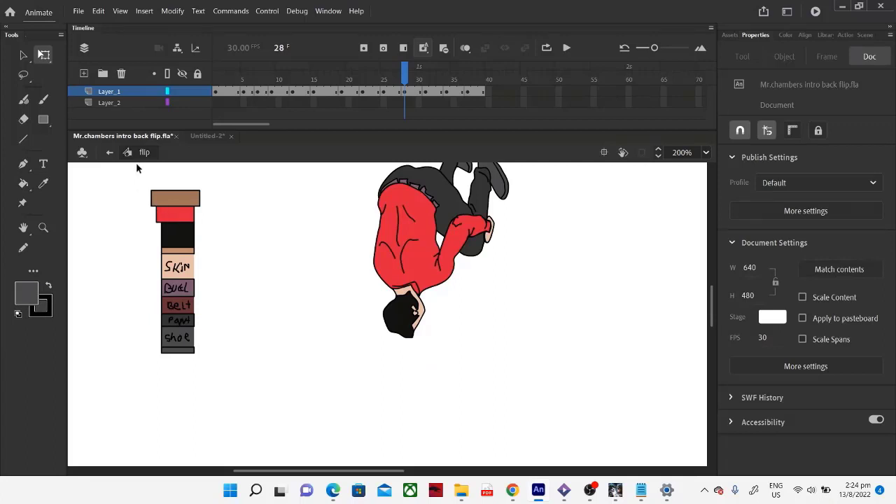
drag(138, 168, 246, 415)
right_click(175, 238)
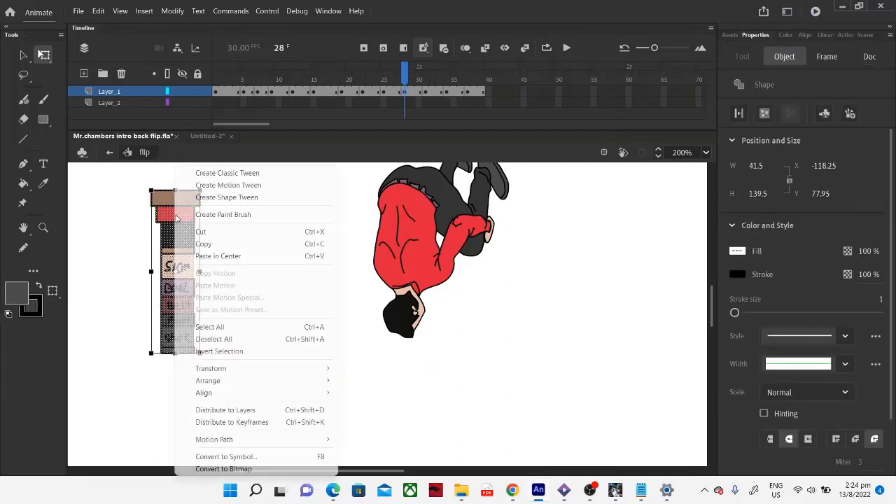
click(205, 236)
scroll(510, 343, up, 2)
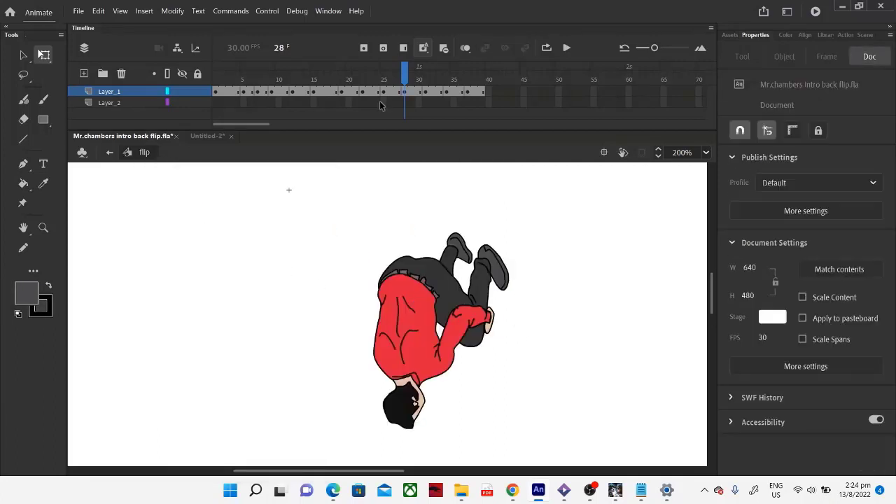
Step: Go to frame 31 and delete the already coloured figure beside the uncoloured pose
click(425, 92)
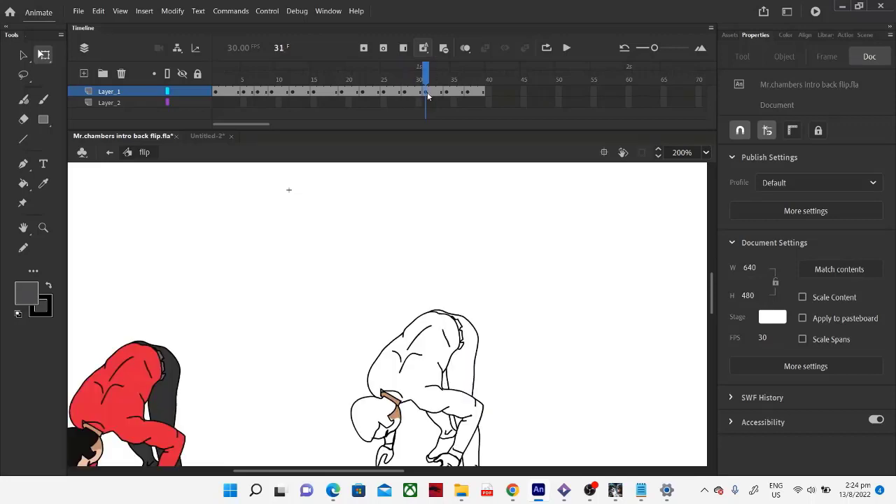
click(210, 258)
scroll(260, 255, down, 3)
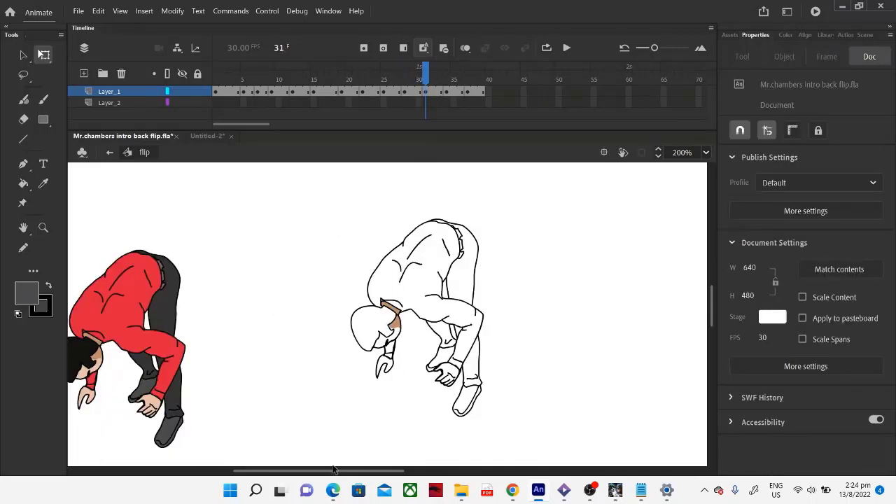
drag(333, 470, 309, 470)
drag(102, 186, 304, 502)
key(Delete)
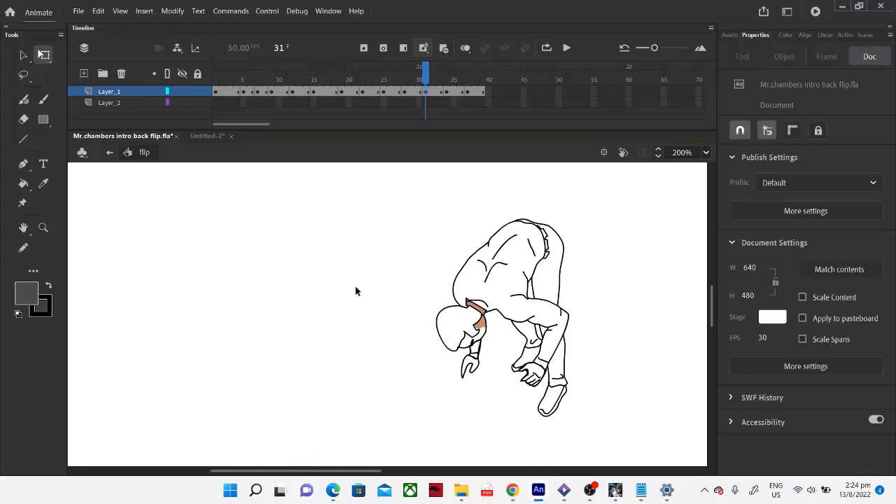
Step: Paste the swatch palette into frame 31 and place it in the empty space beside the uncoloured pose
right_click(359, 261)
click(394, 299)
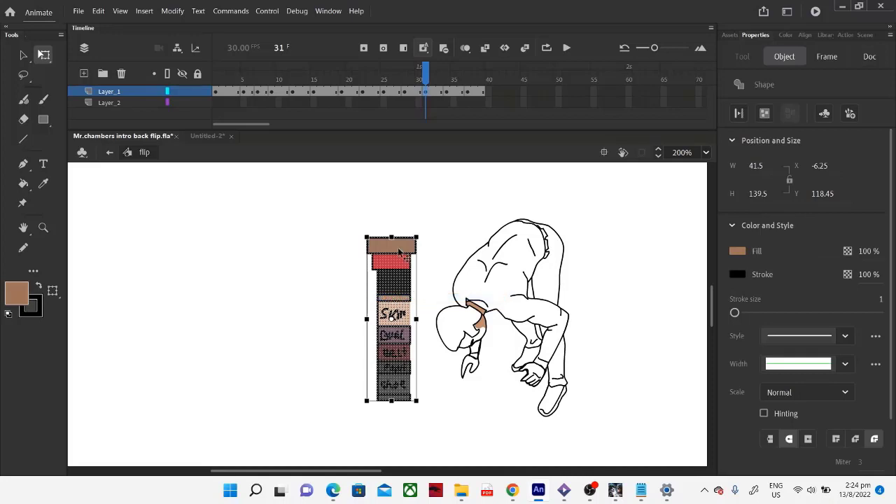
drag(394, 299, 341, 322)
click(306, 214)
Step: Fill both hands and the face of the frame 31 pose with the skin tone sampled from the skin swatch
click(42, 183)
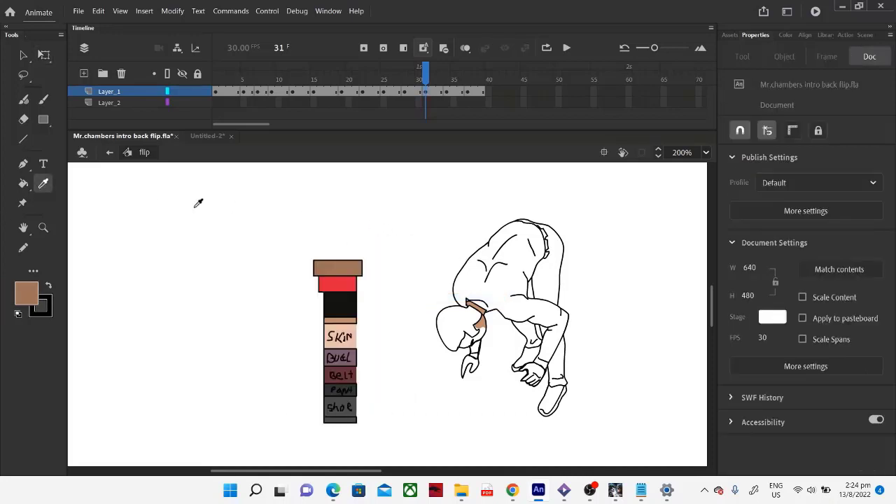
click(343, 334)
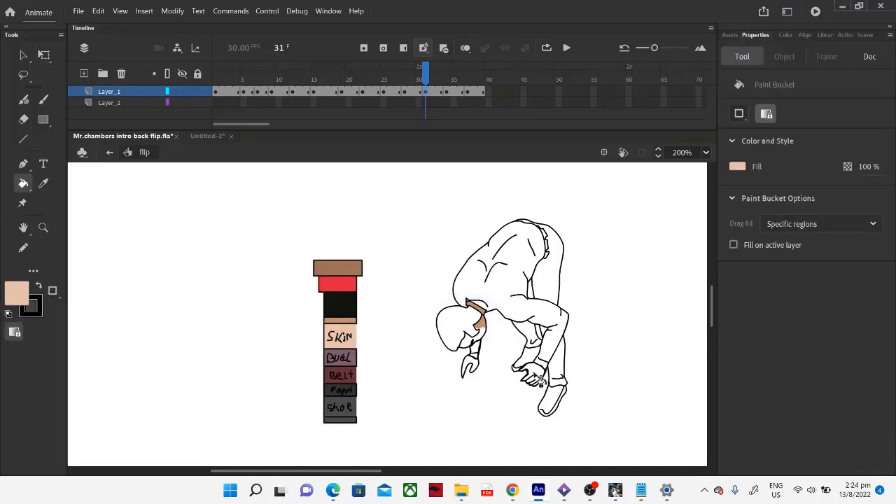
click(536, 381)
click(475, 368)
click(474, 337)
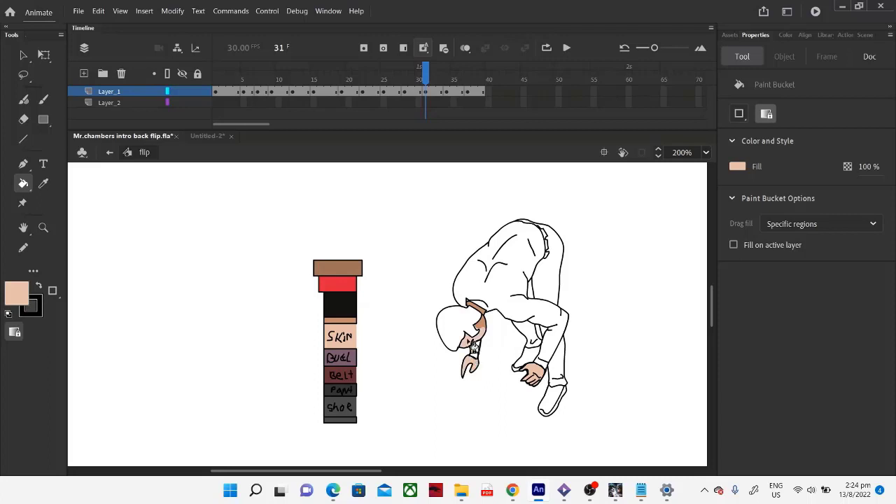
Step: Fill the frame 31 pose's shirt and both sleeves with the red sampled from the palette
click(41, 184)
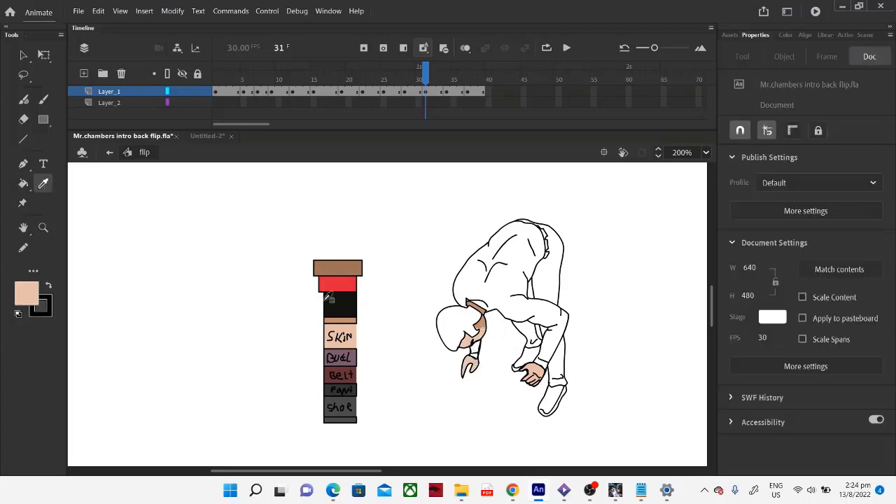
click(341, 283)
click(507, 280)
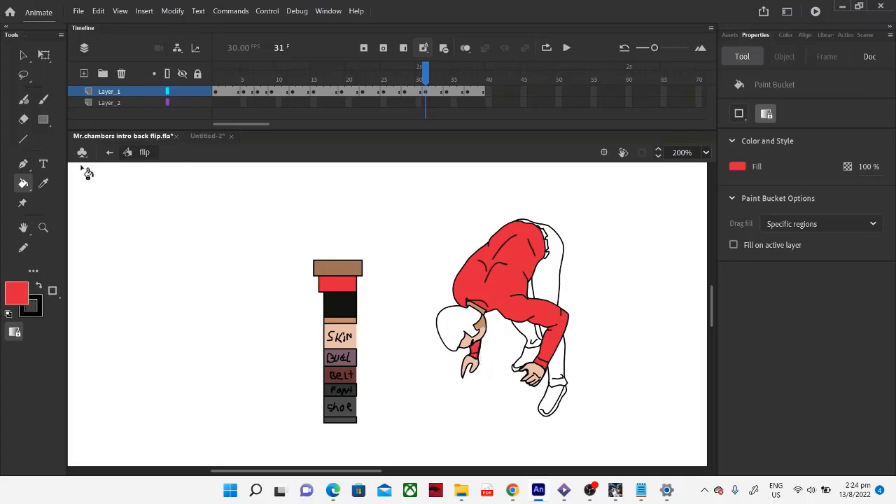
Step: Fill the belt pieces at the frame 31 pose's waist with the purple sampled from the buckle swatch
click(43, 184)
click(357, 359)
click(546, 238)
Step: Fill the frame 31 pose's hair with the black sampled from the palette
click(42, 184)
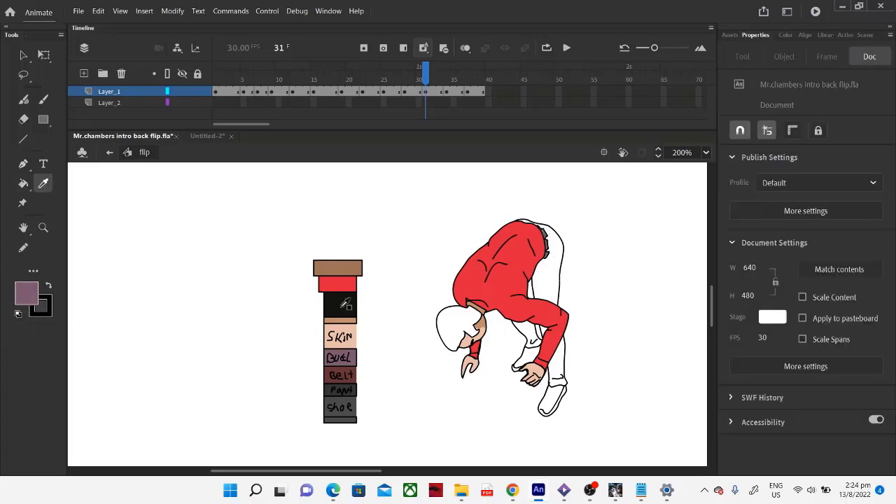
click(342, 307)
click(447, 325)
Step: Fill both shoes of the frame 31 pose with the grey sampled from the shoe swatch
click(42, 183)
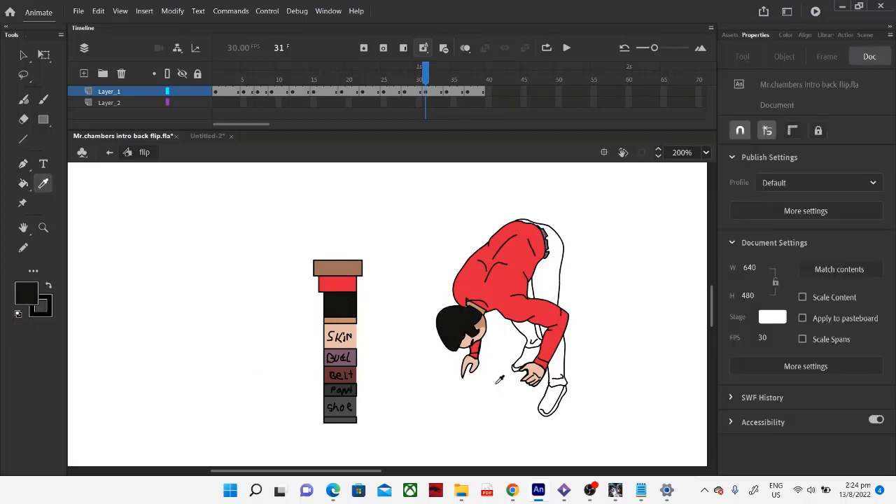
click(343, 399)
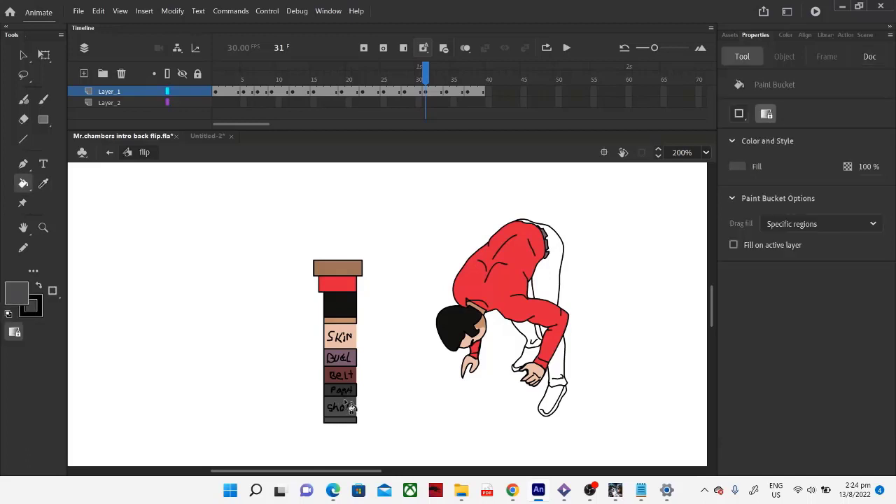
click(558, 403)
click(531, 352)
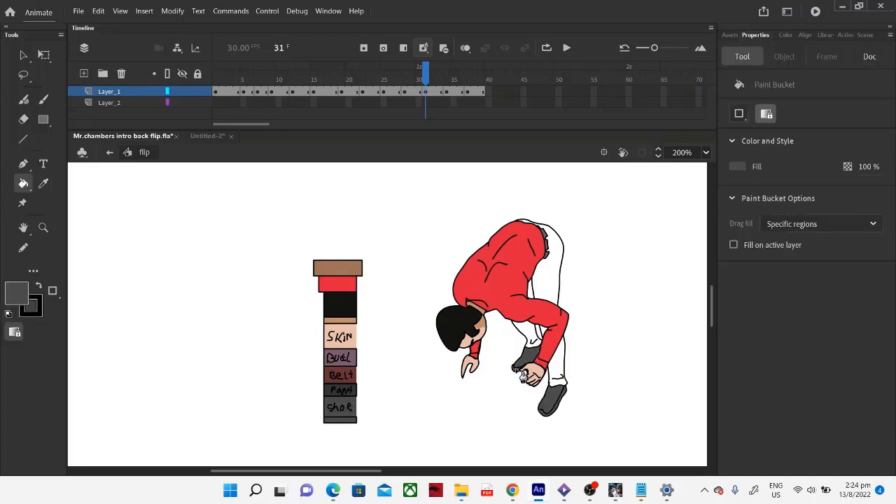
Step: Fill the trouser seat and both legs of the frame 31 pose with the dark grey sampled from the pant swatch
click(43, 184)
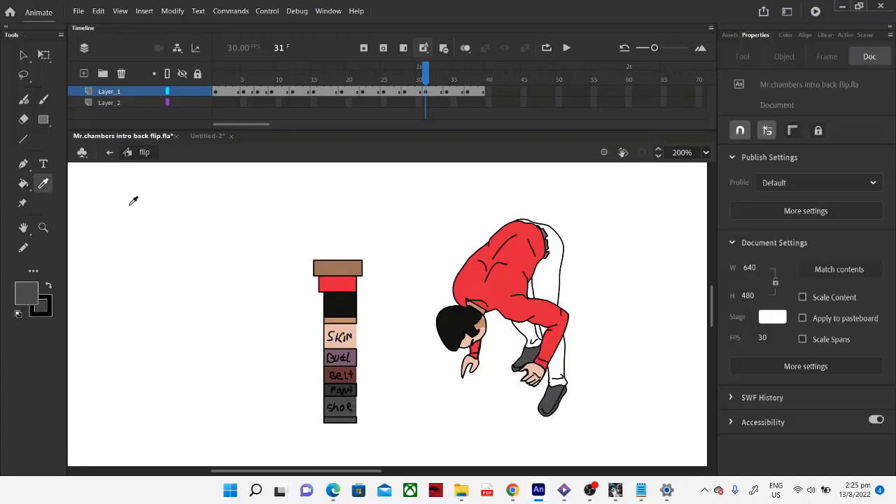
click(335, 388)
click(548, 287)
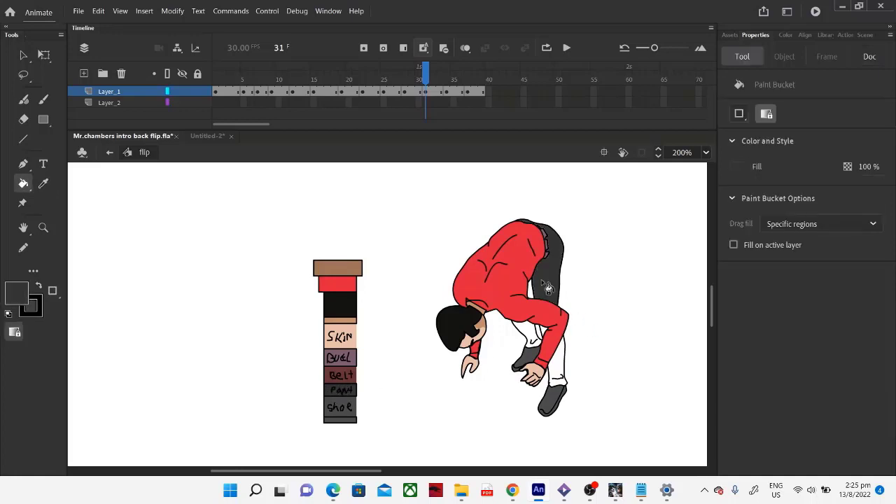
click(560, 365)
click(534, 337)
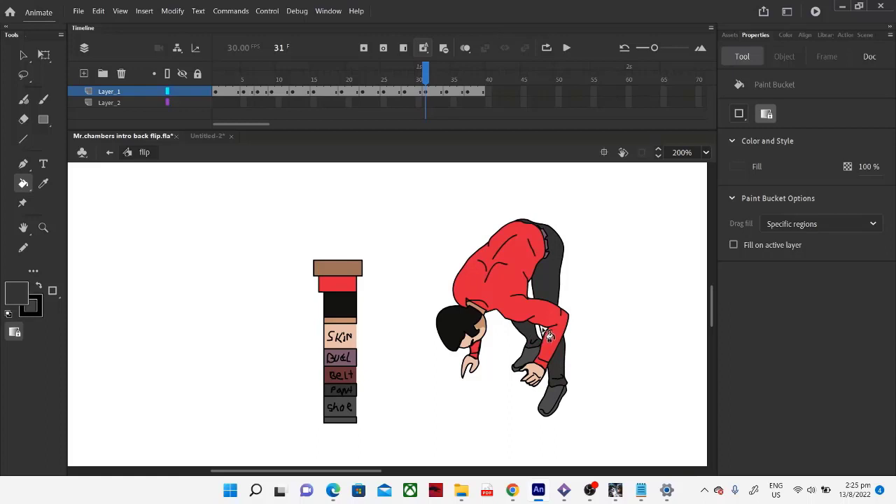
Step: Select the whole swatch palette beside the frame 31 pose and cut it from the frame
click(43, 54)
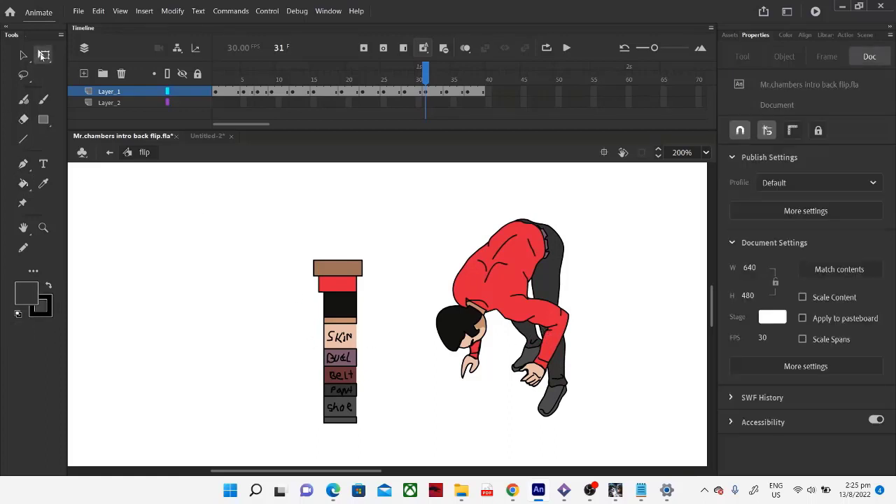
drag(254, 210, 402, 475)
right_click(341, 290)
click(364, 231)
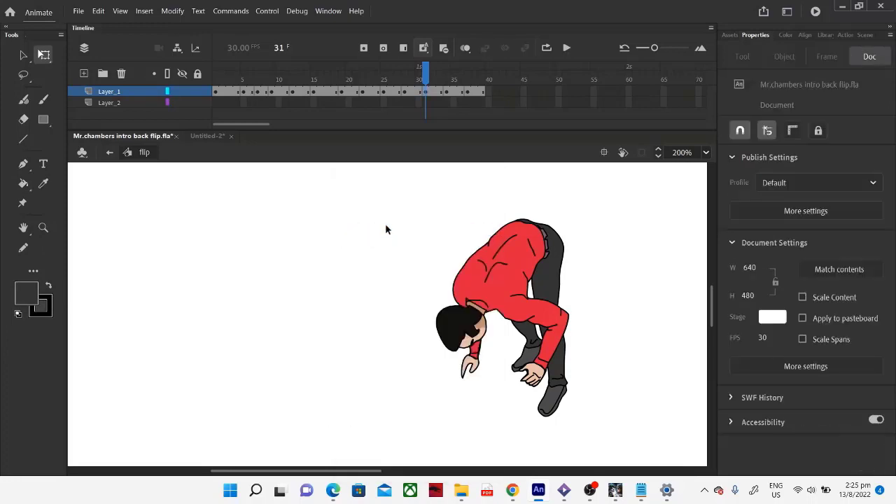
Step: Go to frame 34 and fill the pose's hands, face and neck with the skin tone sampled from the skin swatch
click(448, 93)
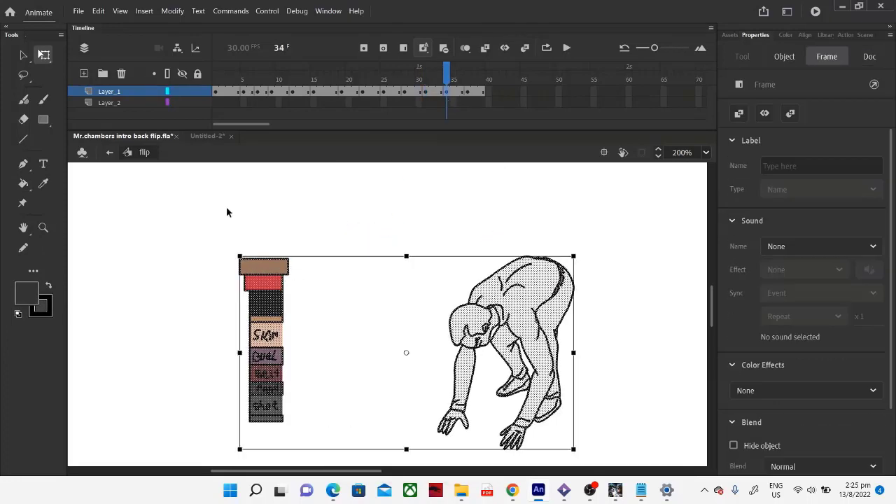
click(308, 205)
click(46, 185)
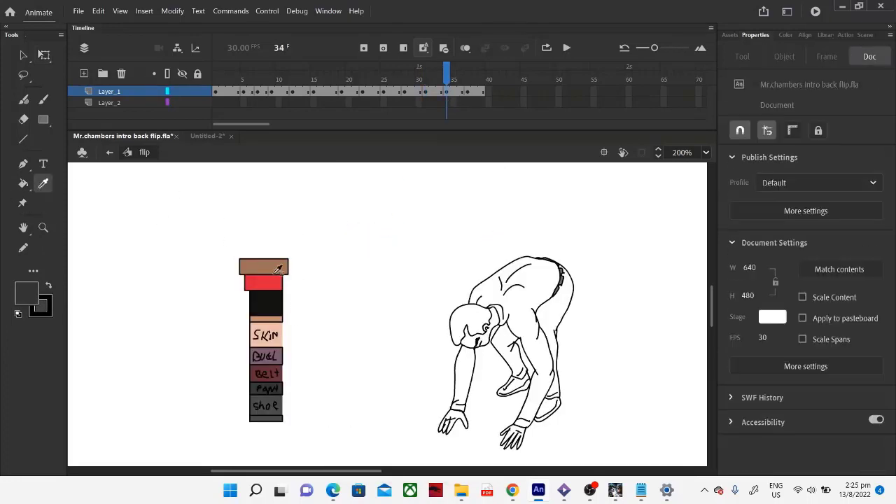
click(285, 338)
click(458, 424)
click(518, 436)
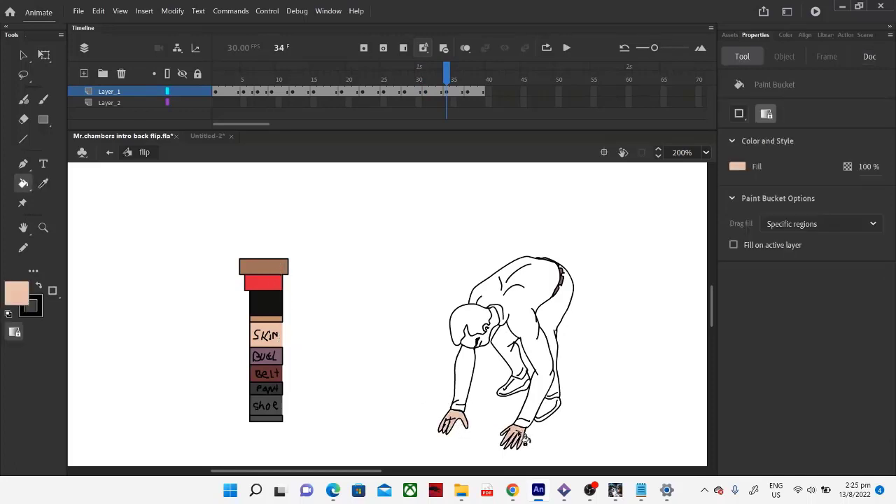
click(489, 347)
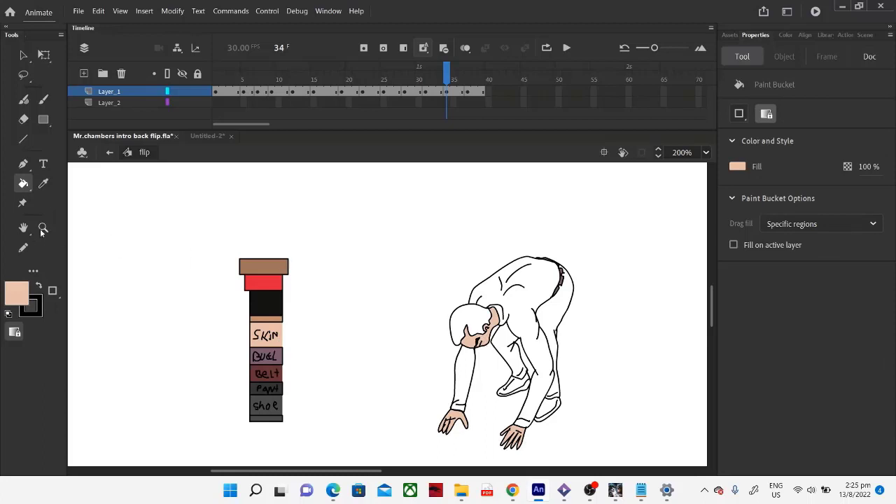
Step: Fill the torso and both sleeves of the frame 34 pose with the red sampled from the shirt swatch
click(42, 184)
click(270, 280)
click(494, 290)
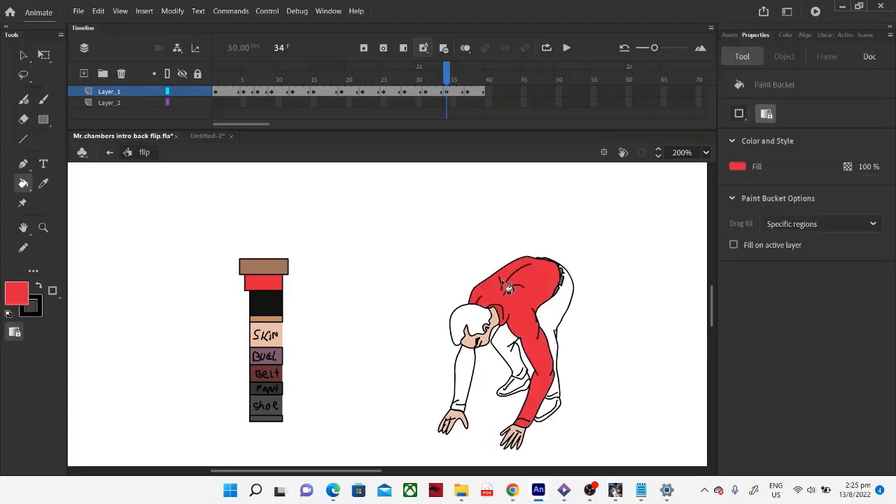
click(462, 383)
Step: Fill both trouser legs of the frame 34 pose with the dark grey sampled from the pant swatch
click(43, 183)
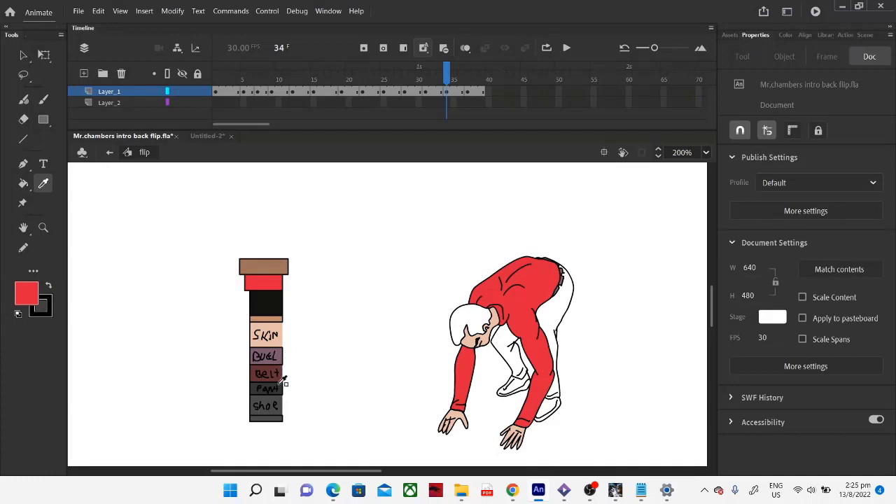
click(258, 387)
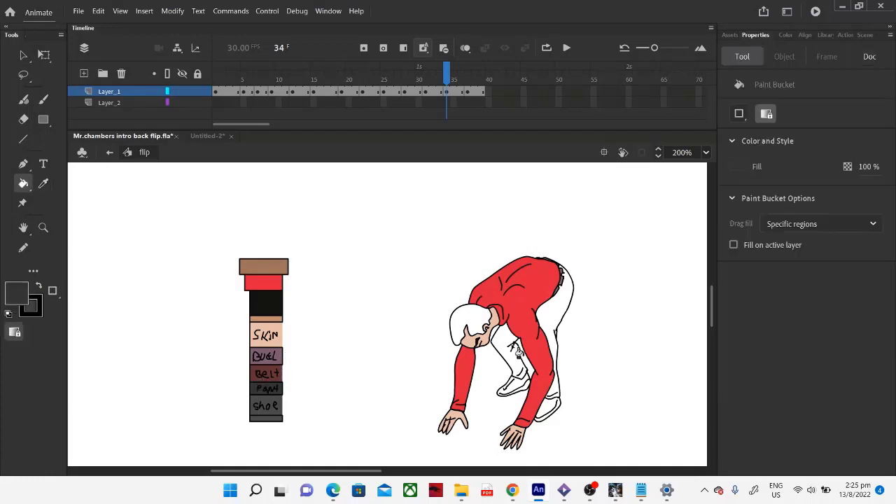
click(550, 319)
click(518, 360)
Step: Fill both shoes of the frame 34 pose with the grey sampled from the shoe swatch
click(43, 184)
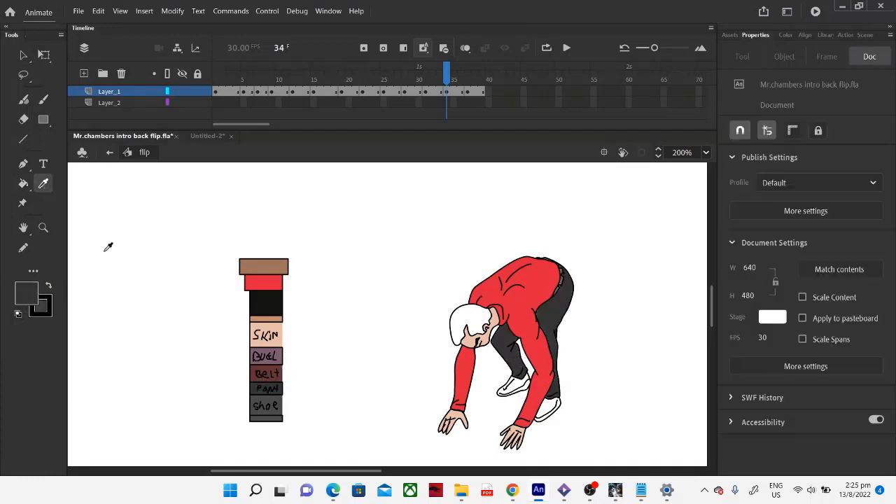
click(267, 405)
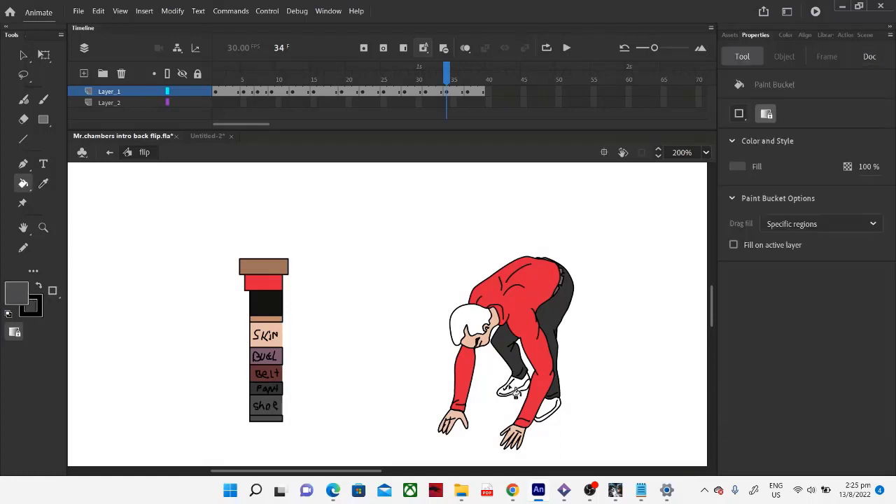
click(515, 391)
click(557, 416)
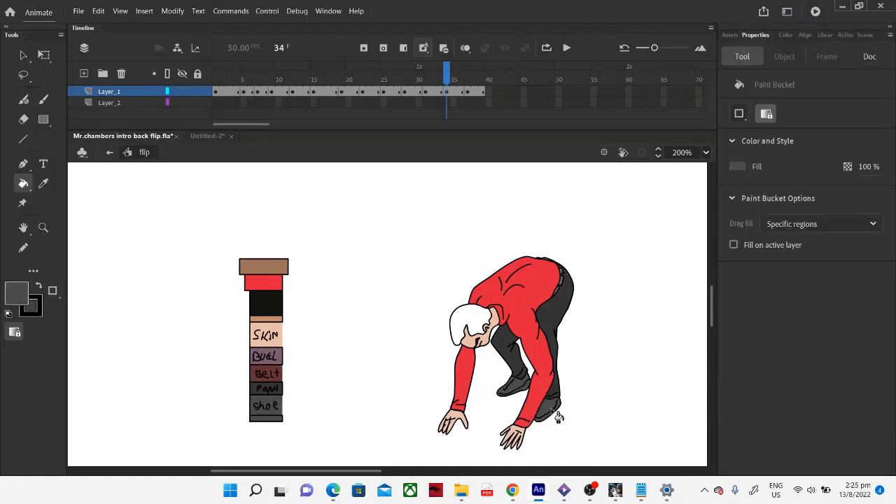
Step: Fill the hair of the frame 34 pose with the black sampled from the palette
click(42, 183)
click(269, 309)
click(477, 319)
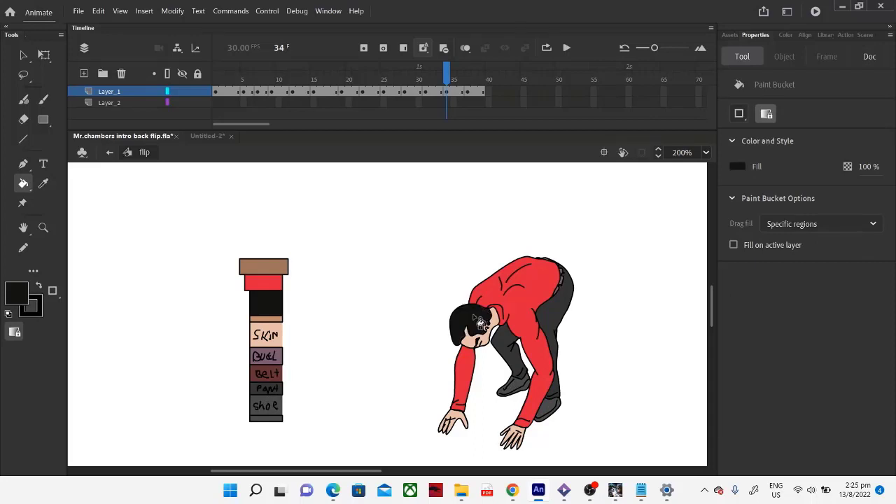
Step: Select the whole swatch palette beside the frame 34 pose and cut it from the frame
click(44, 55)
drag(180, 196, 334, 467)
right_click(274, 308)
click(291, 234)
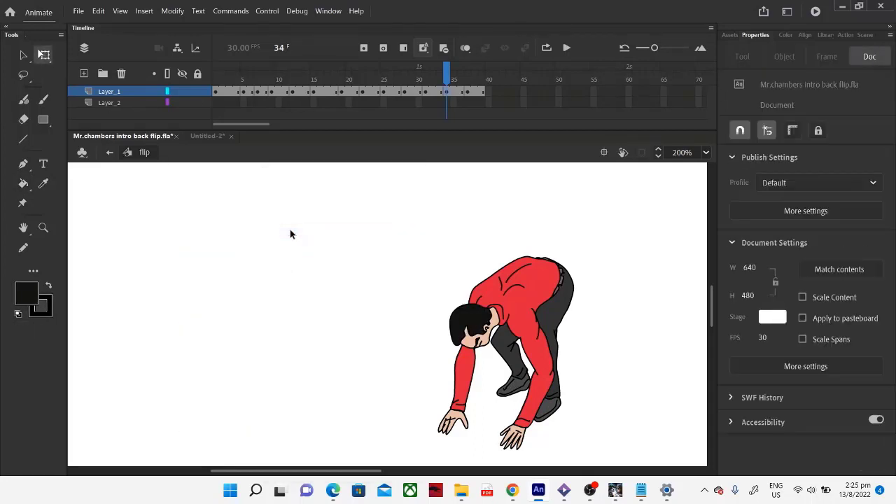
Step: Go to frame 37, paste the swatch palette in the centre and move it clear of the pose
click(468, 91)
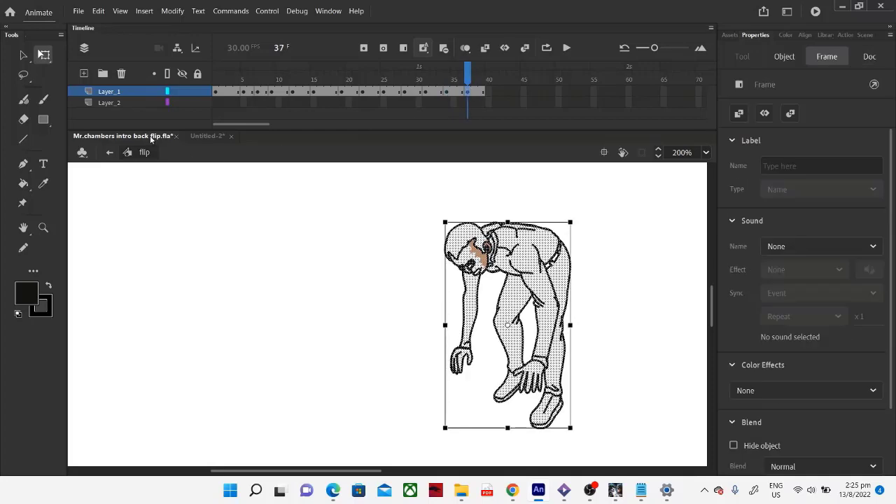
right_click(187, 268)
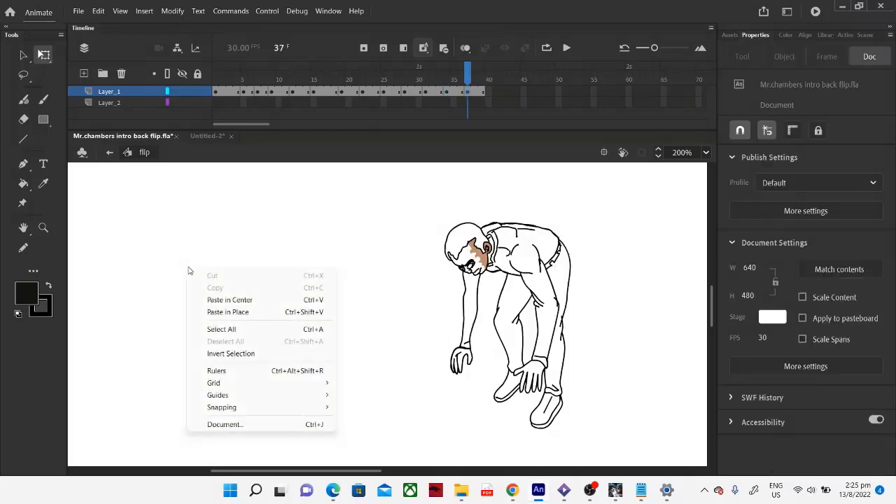
click(238, 300)
drag(392, 318, 316, 326)
click(306, 206)
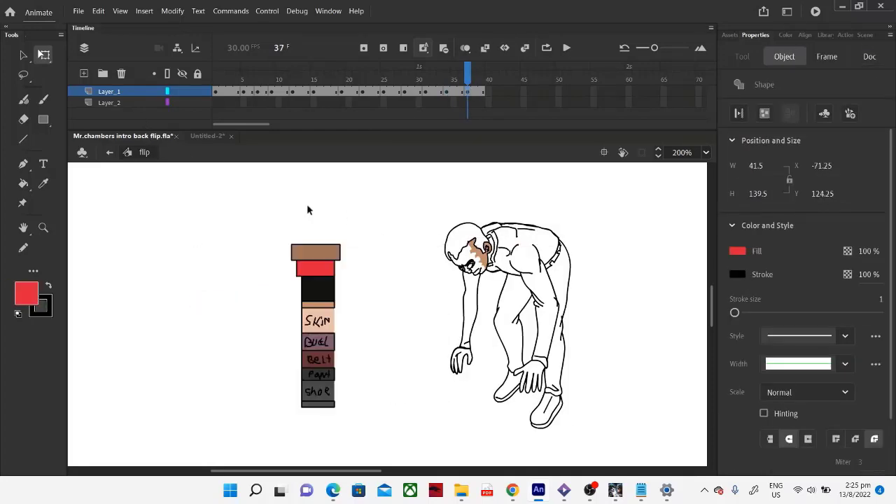
Step: Fill the face and hands of the frame 37 pose with the skin tone sampled from the skin swatch
click(42, 184)
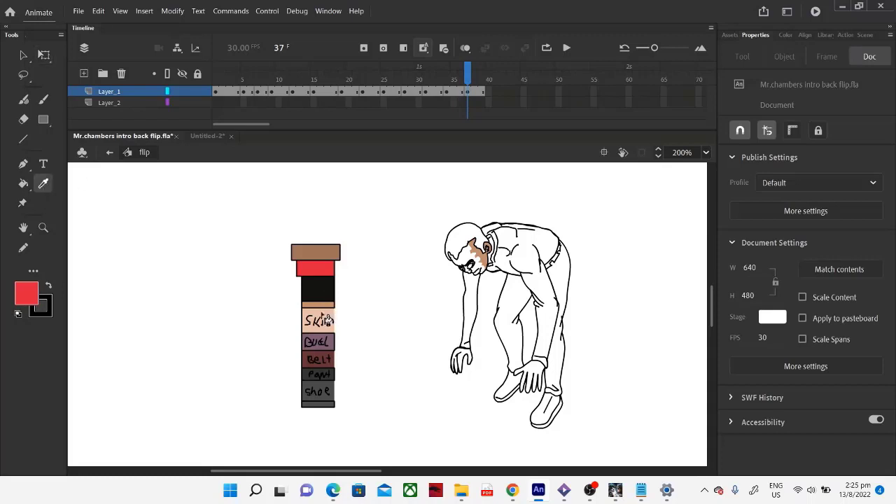
click(325, 319)
click(474, 266)
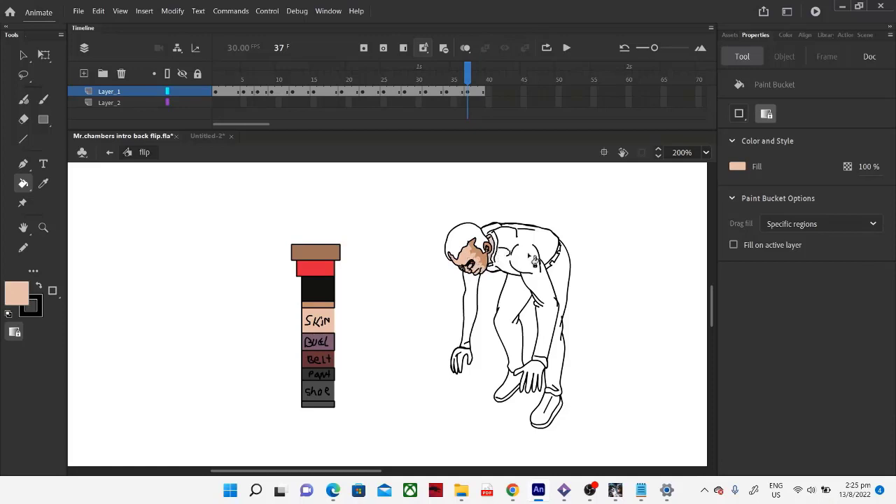
click(531, 372)
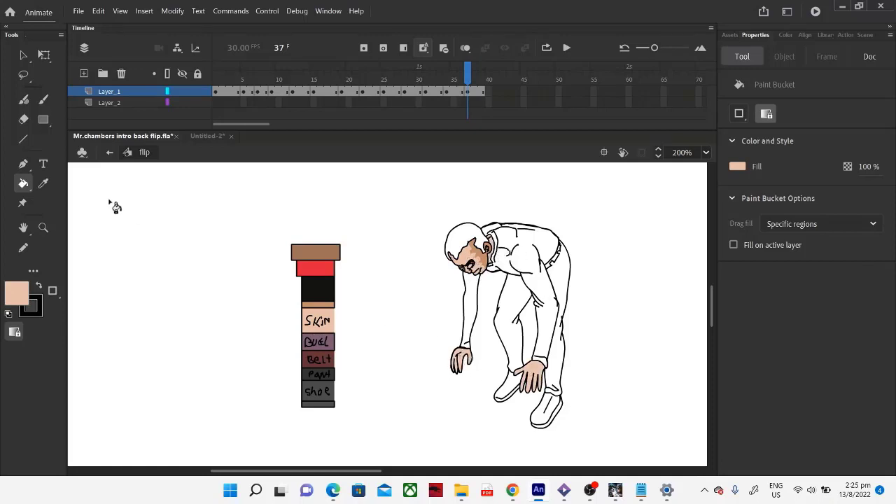
Step: Fill the torso and both sleeves of the frame 37 pose with the red sampled from the shirt swatch
click(43, 184)
click(327, 266)
click(535, 256)
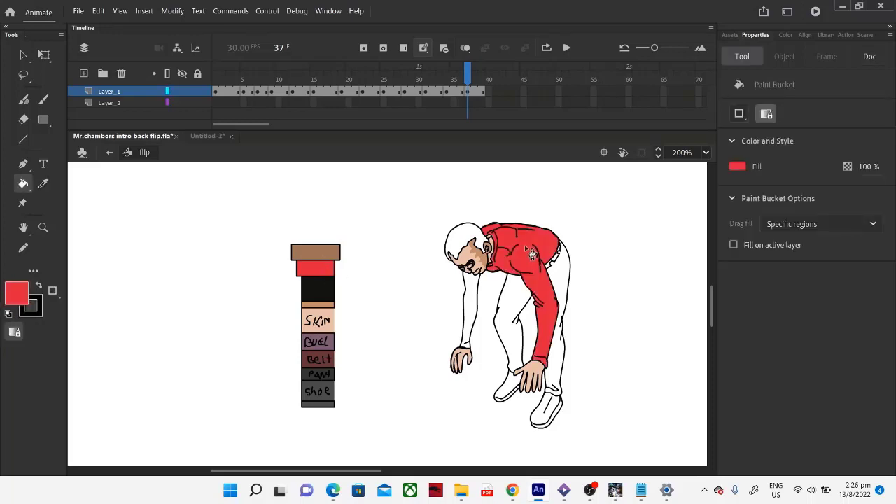
click(473, 315)
Step: Fill the hair of the frame 37 pose with the black sampled from the palette
click(44, 184)
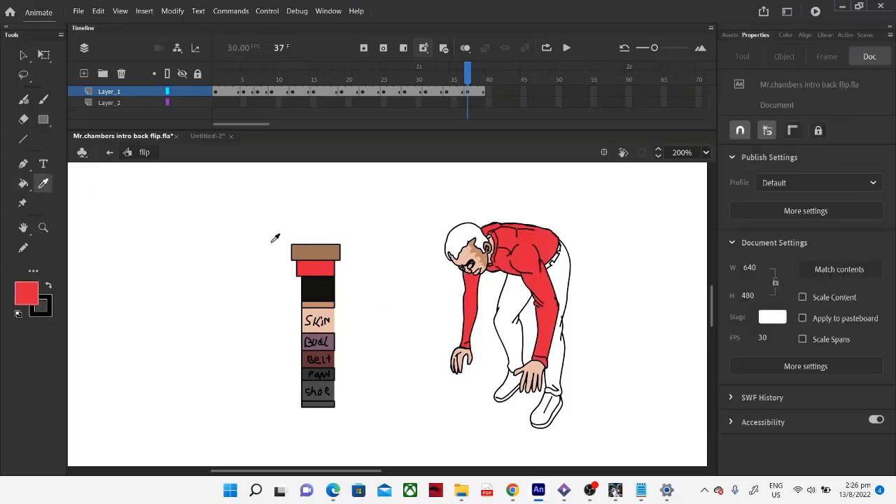
click(319, 287)
click(464, 237)
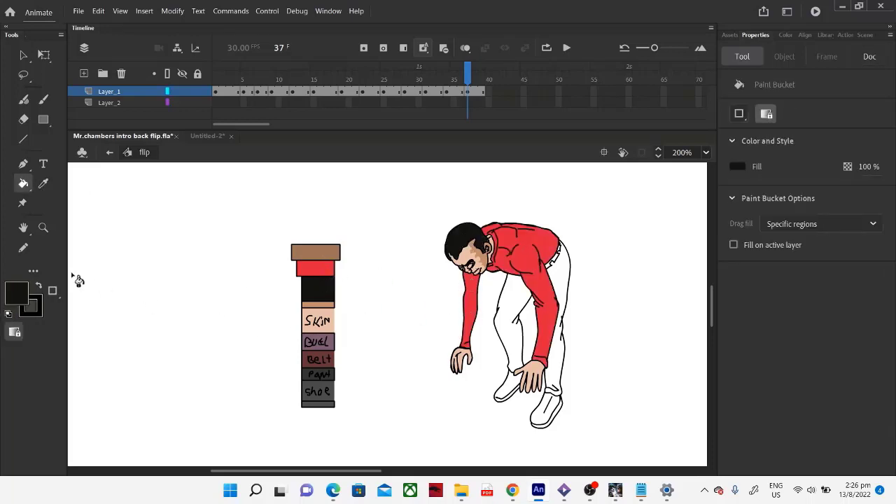
Step: Fill the far eyebrow of the frame 37 face with the sampled hair black and erase the stray outline stubs along the forehead
click(43, 228)
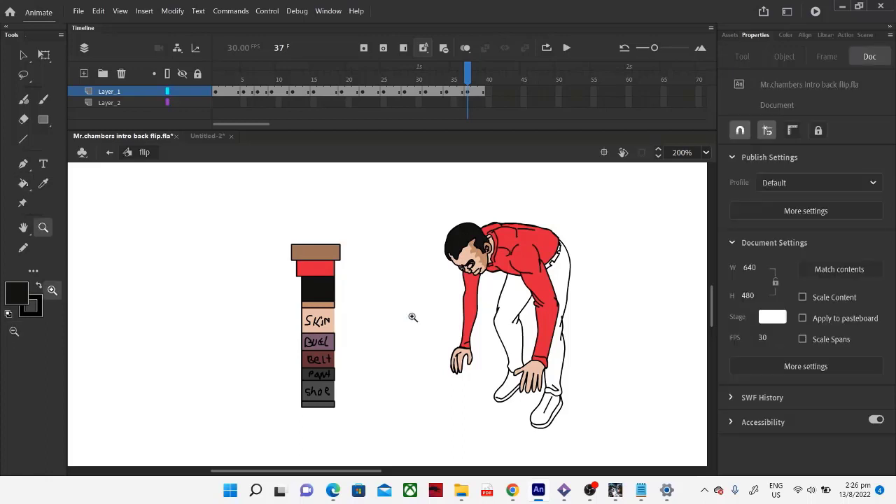
click(500, 292)
click(348, 280)
click(301, 304)
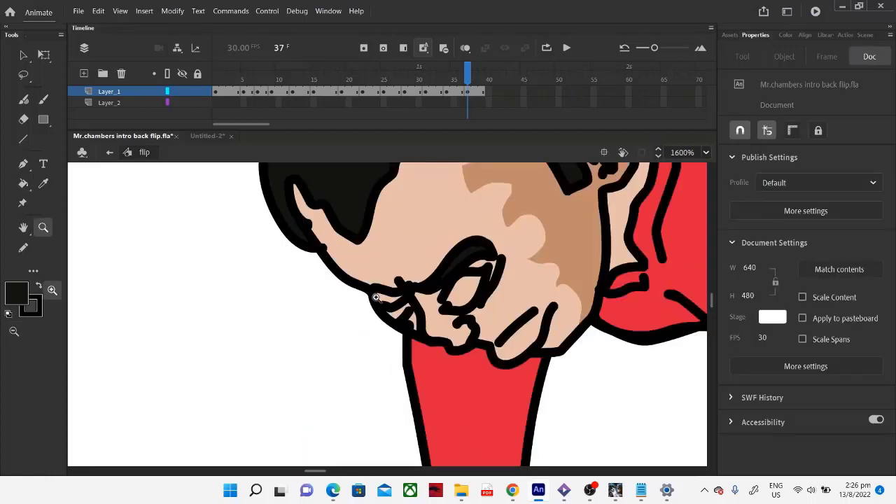
click(378, 299)
click(42, 183)
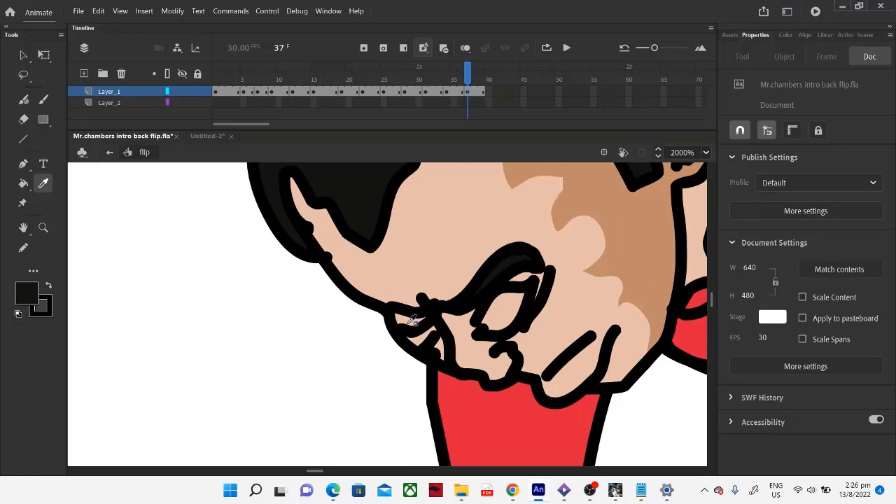
click(355, 205)
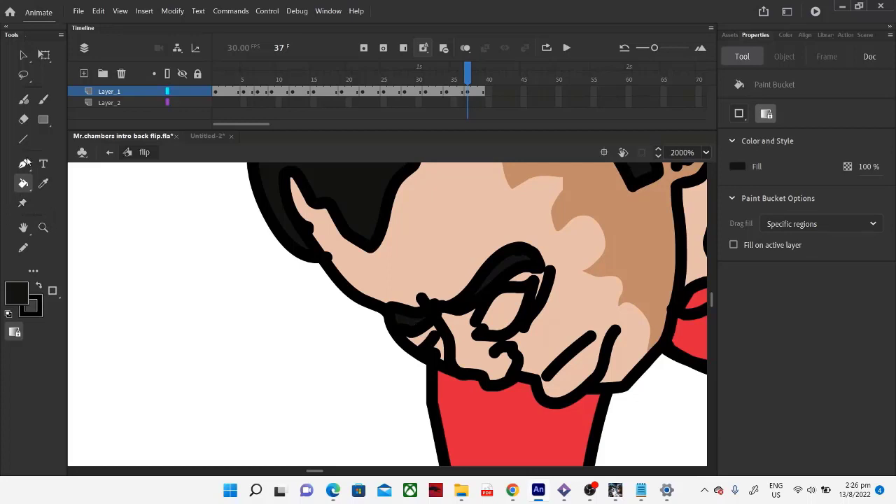
click(23, 119)
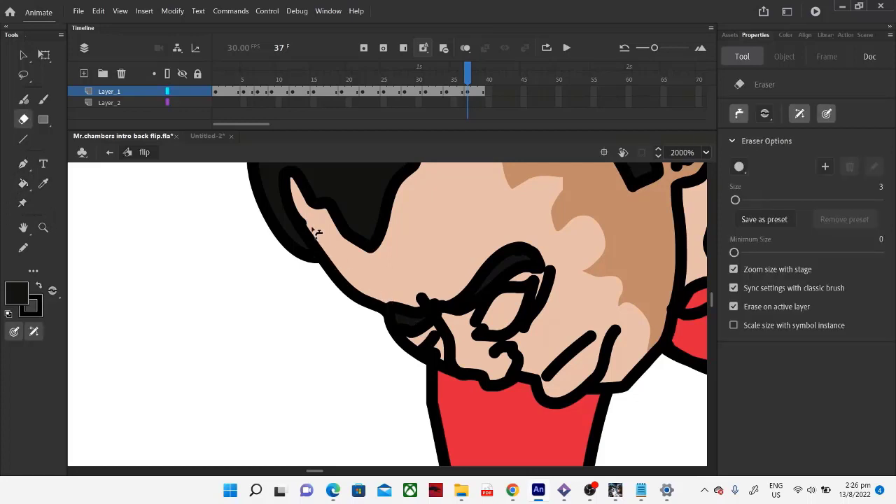
Step: Fill the belt area of the frame 37 pose with the purple sampled from the buckle swatch
click(42, 228)
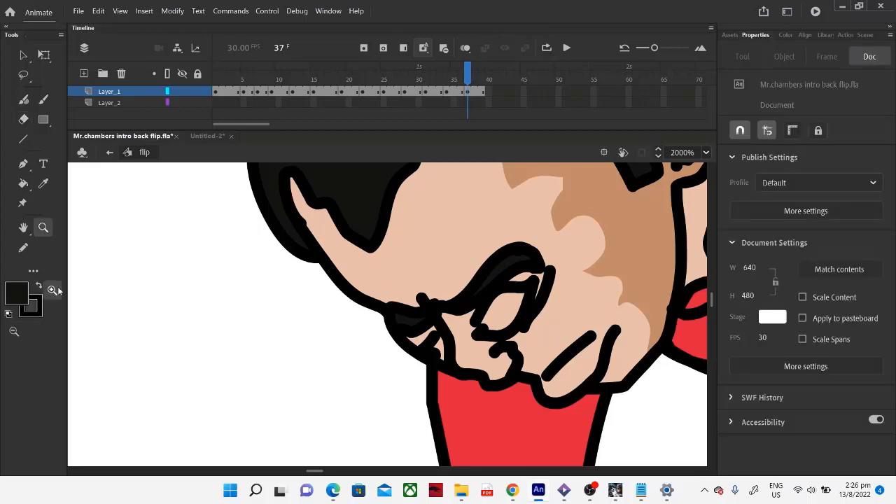
click(14, 333)
click(370, 354)
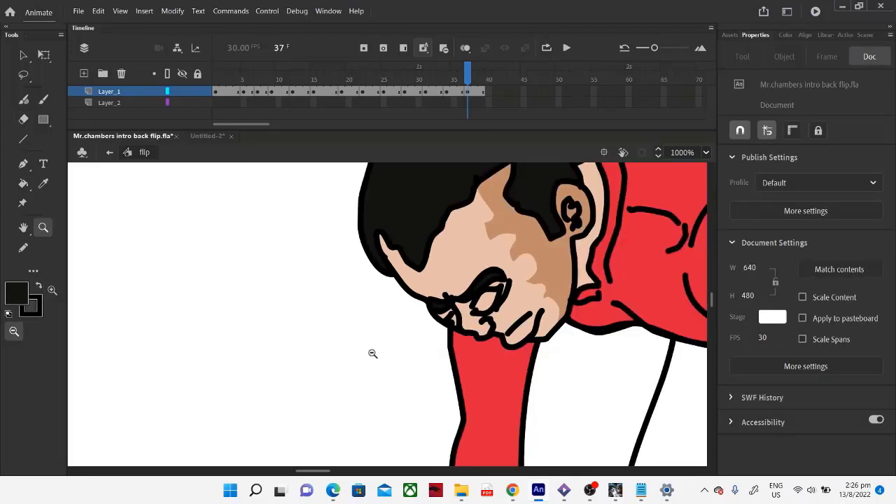
alt+click(392, 357)
click(449, 362)
click(344, 344)
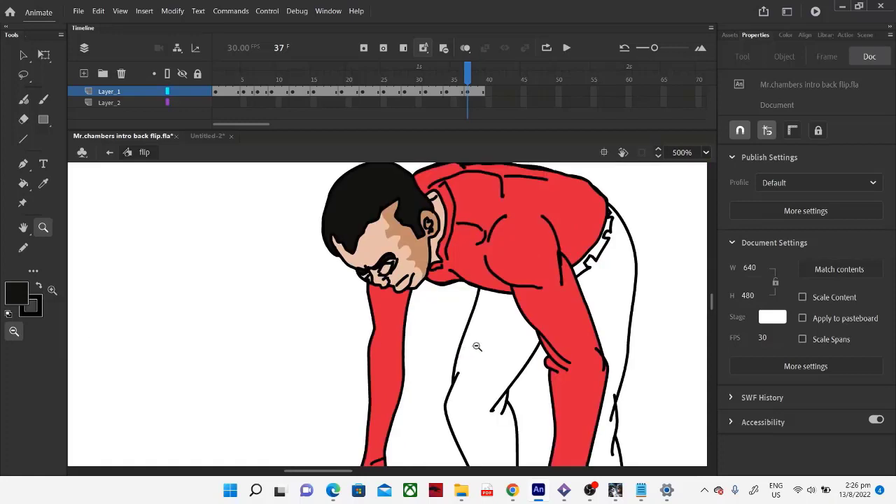
click(520, 353)
alt+click(307, 320)
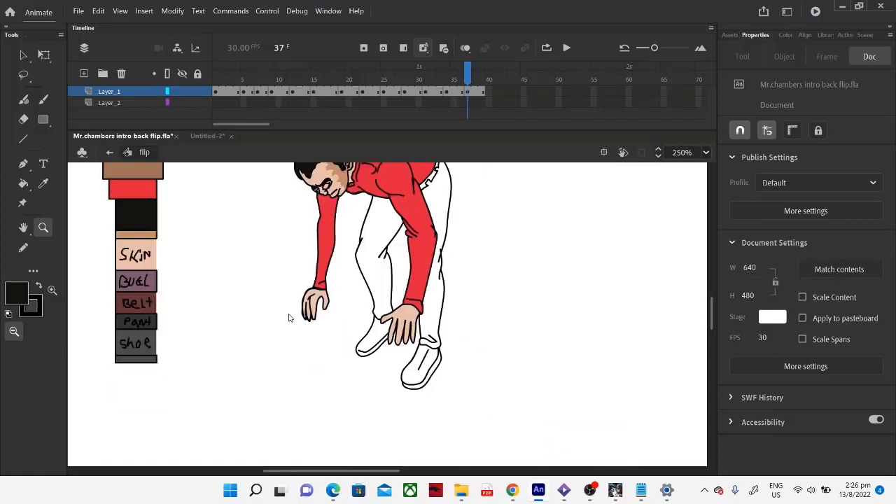
click(44, 184)
click(159, 279)
scroll(433, 273, up, 3)
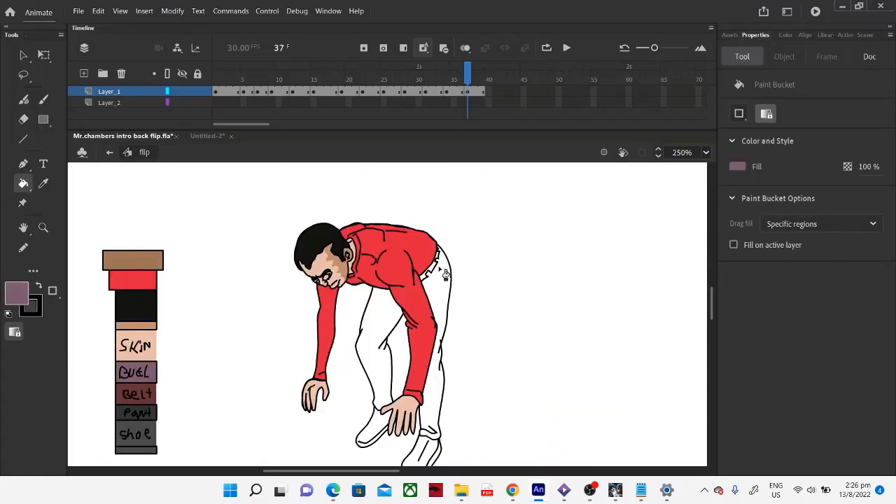
click(436, 275)
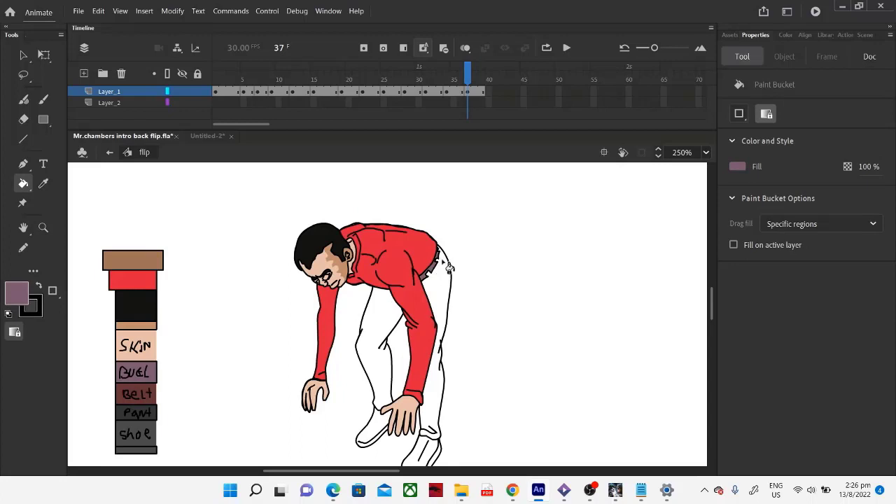
Step: Fill both shoes of the frame 37 pose with the grey sampled from the shoe swatch
click(44, 184)
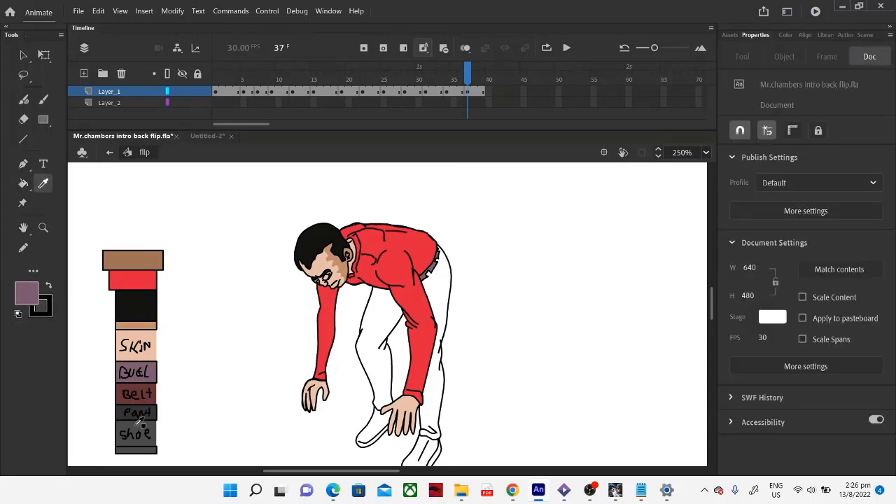
click(140, 423)
scroll(350, 388, down, 4)
click(432, 279)
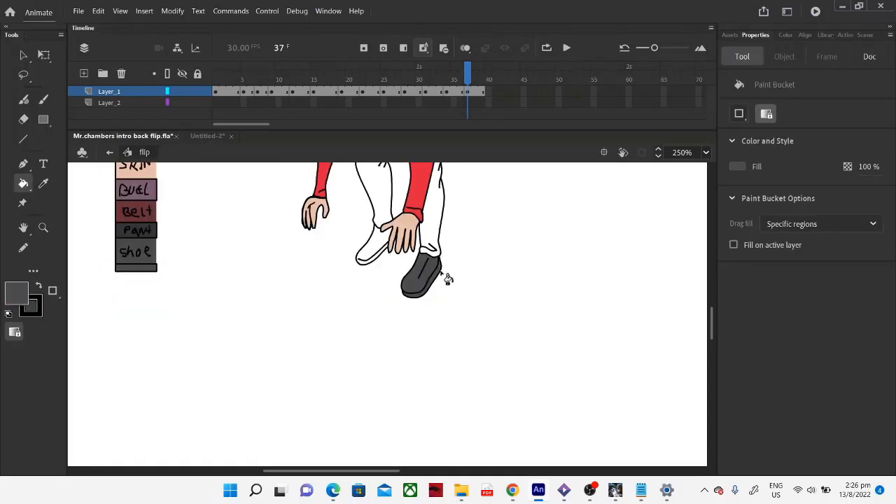
scroll(399, 294, up, 3)
click(382, 348)
Step: Fill both trouser legs of the frame 37 pose with the dark grey sampled from the pant swatch
scroll(384, 352, up, 3)
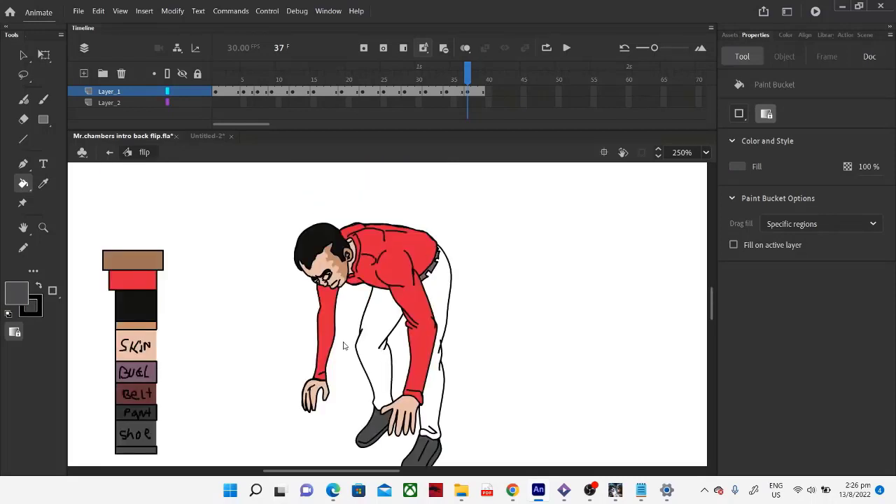
scroll(384, 352, down, 3)
click(43, 183)
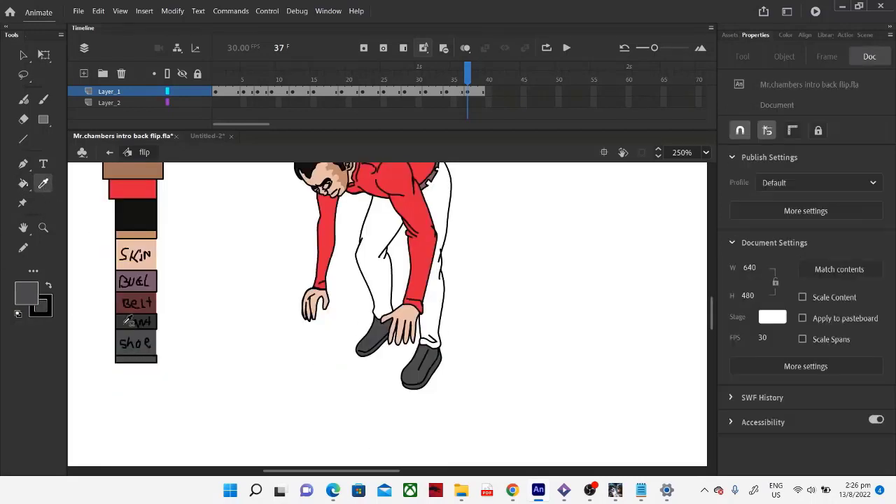
click(127, 320)
scroll(418, 341, up, 3)
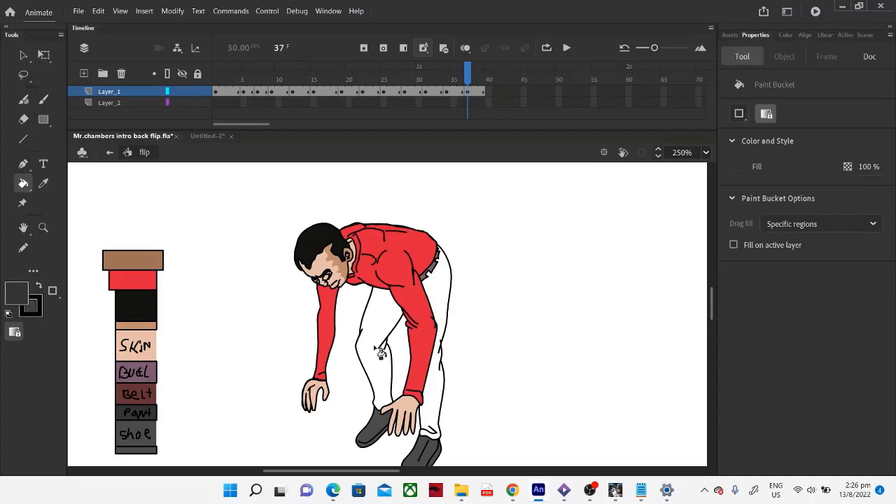
click(380, 348)
click(440, 420)
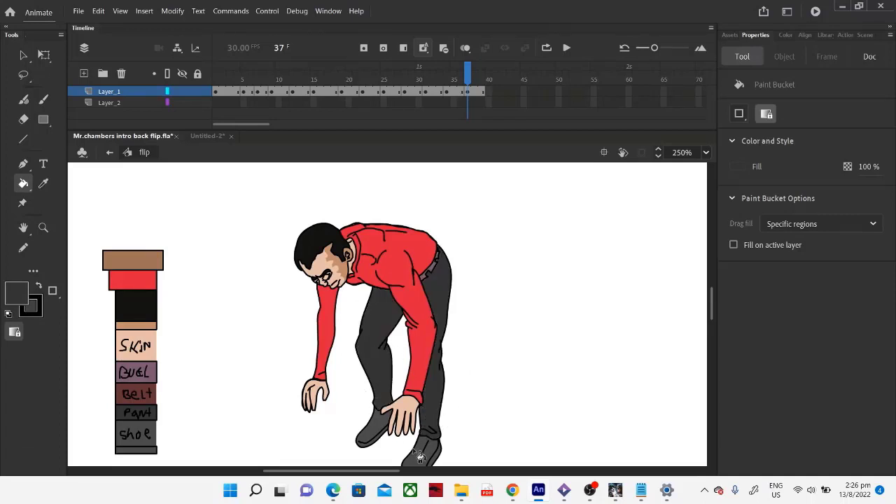
scroll(162, 196, left, 4)
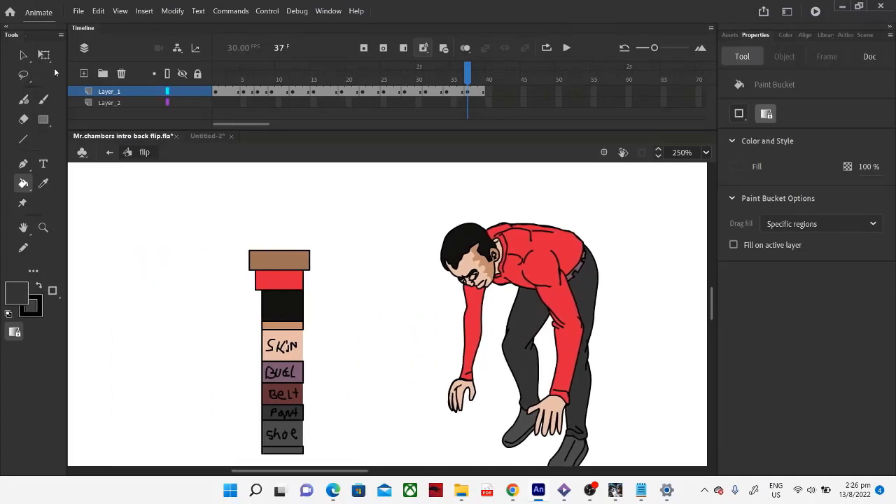
Step: Cut the whole colour swatch palette out of frame 37, leaving only the character pose
click(49, 62)
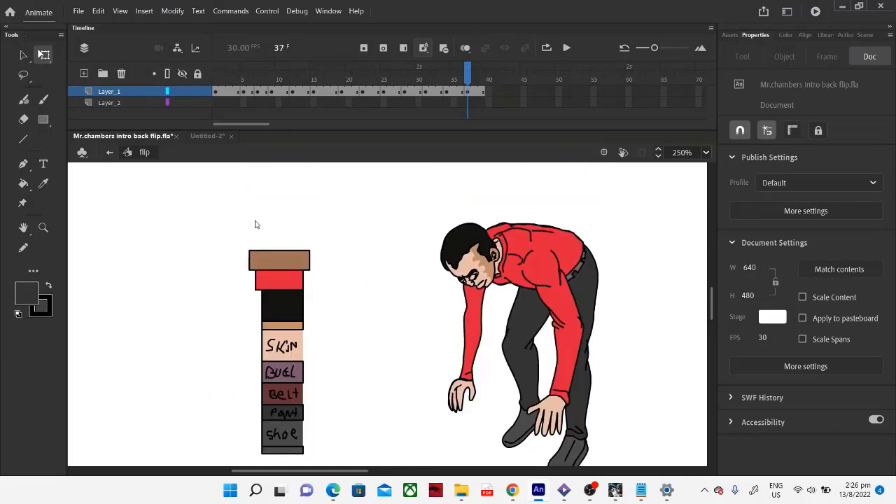
drag(231, 228, 344, 490)
right_click(283, 294)
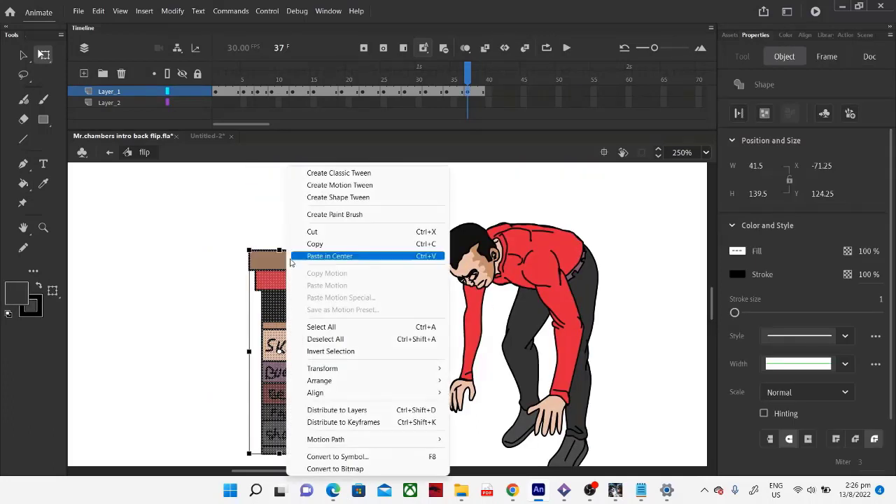
click(312, 235)
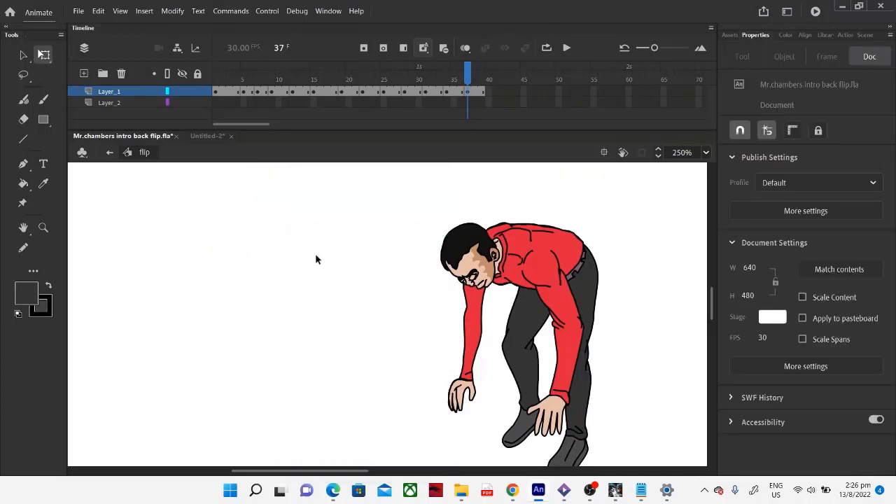
Step: Zoom out to 125% and examine the coloured pose on each keyframe from frame 1 to frame 37
click(217, 92)
click(42, 227)
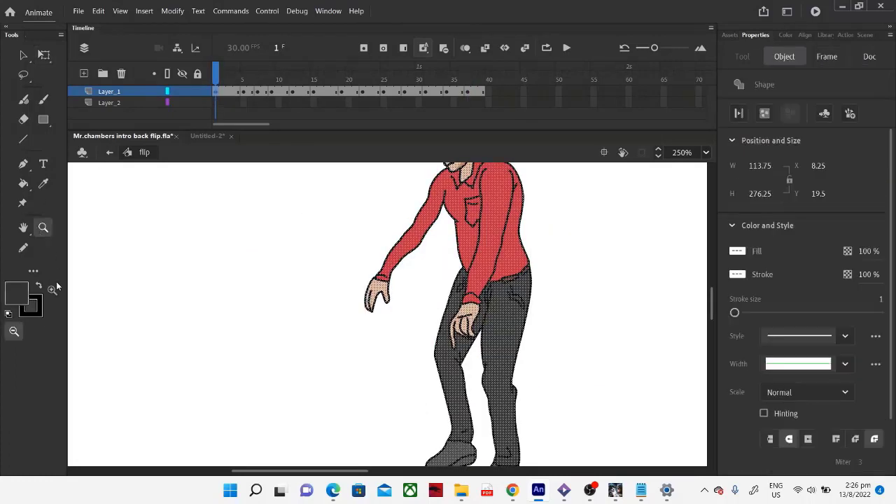
click(14, 332)
click(354, 317)
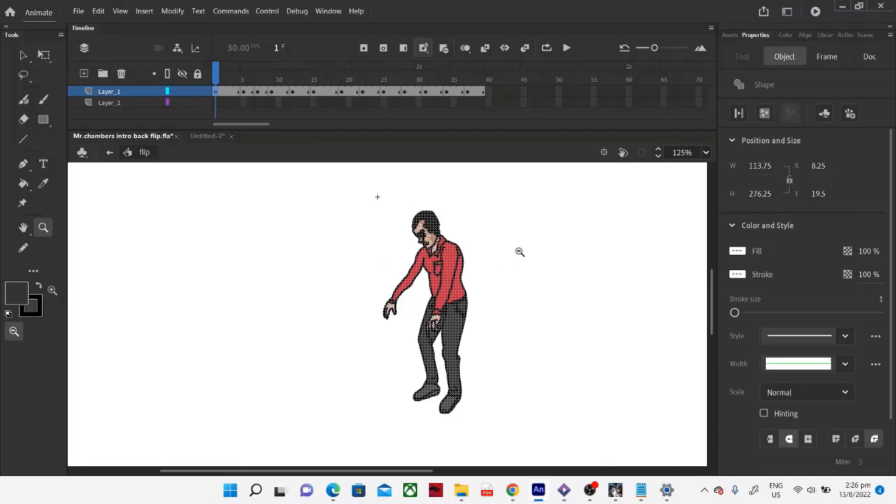
click(244, 92)
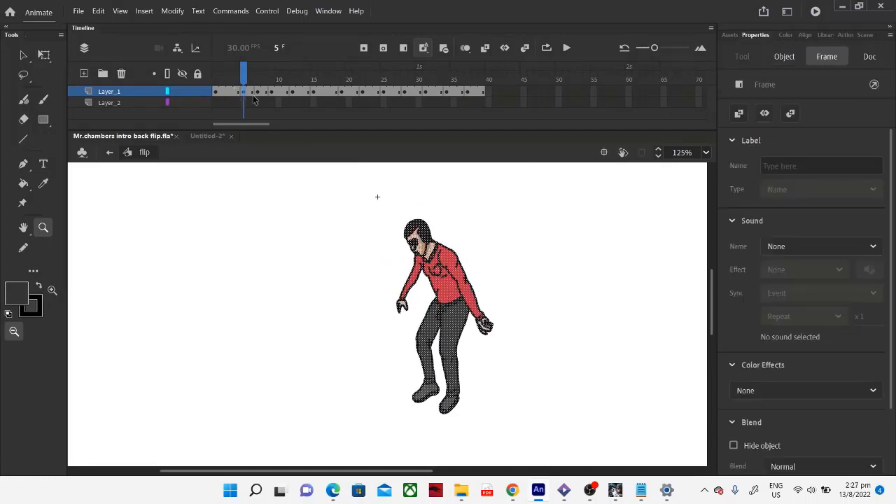
click(259, 93)
click(279, 95)
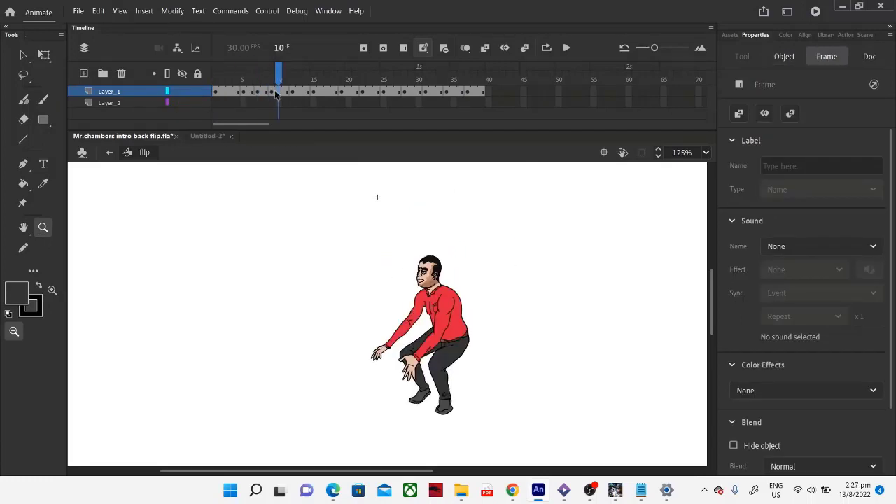
click(293, 94)
click(314, 94)
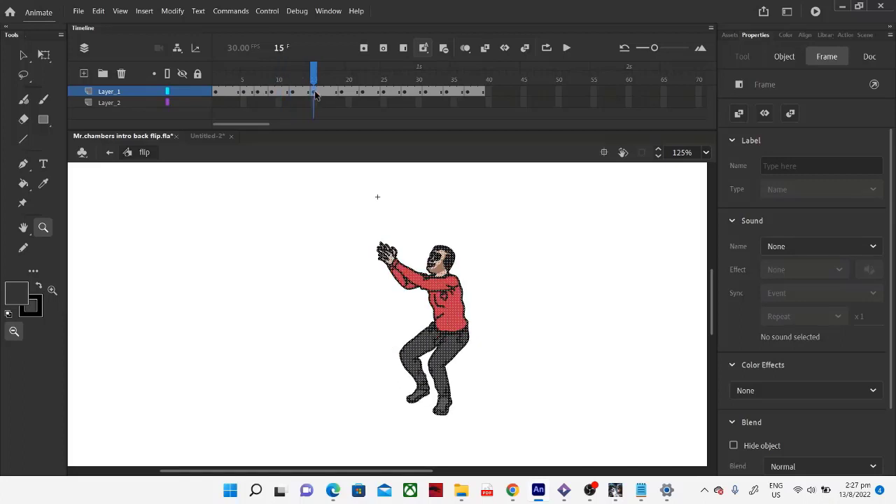
click(341, 94)
click(363, 94)
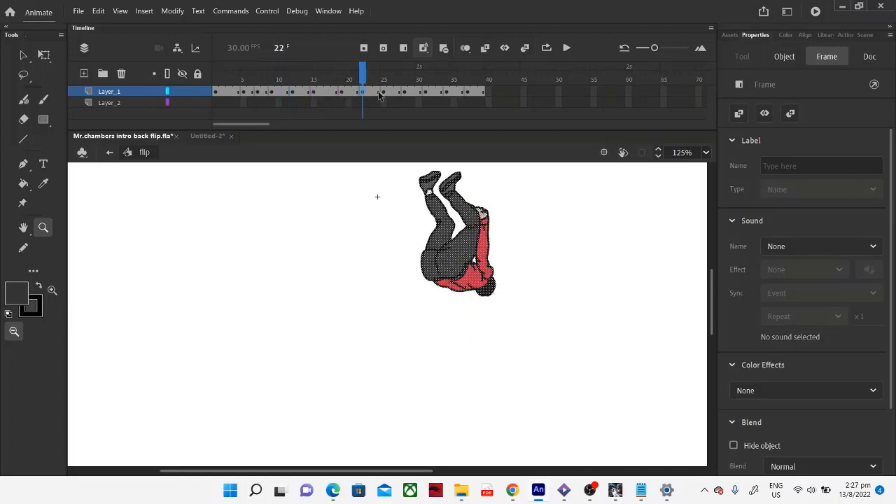
click(385, 95)
click(405, 95)
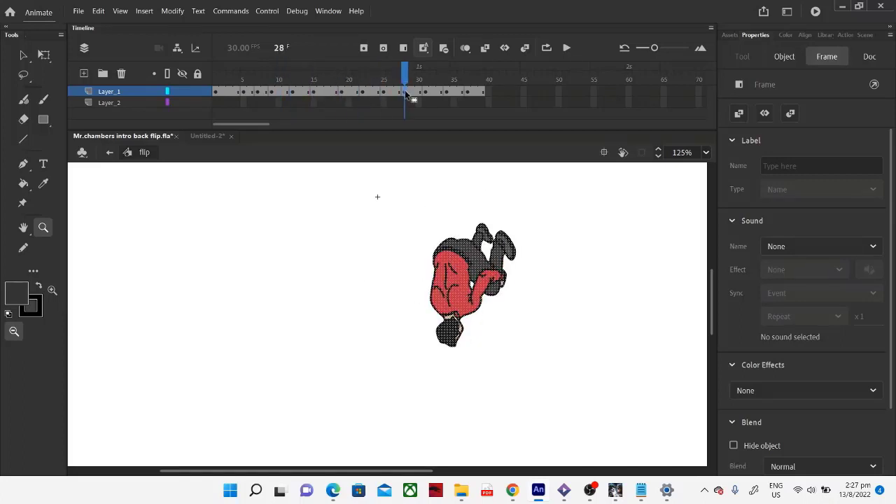
click(426, 96)
click(447, 95)
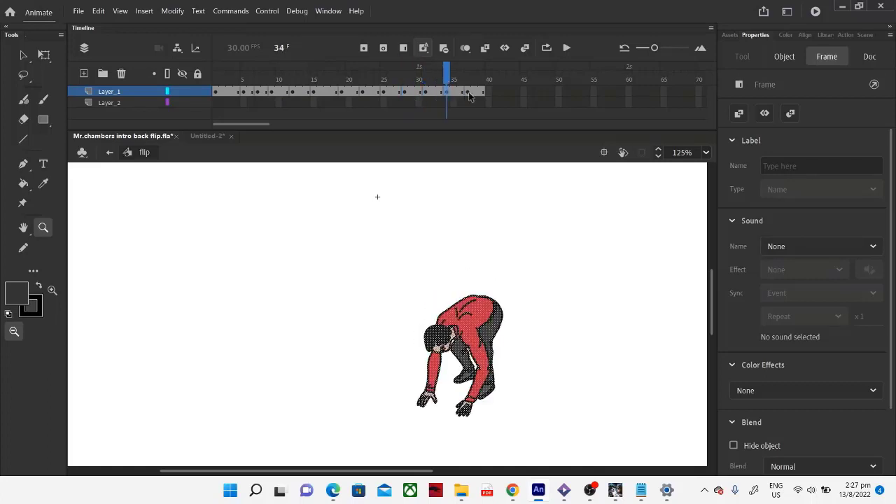
click(467, 95)
Step: Lock Layer_1 and play the back-flip animation from frame 1
click(217, 95)
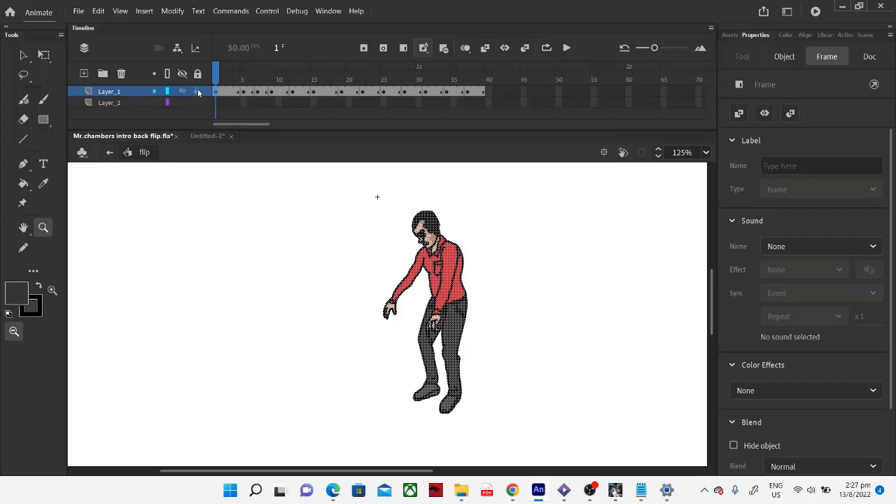
click(197, 91)
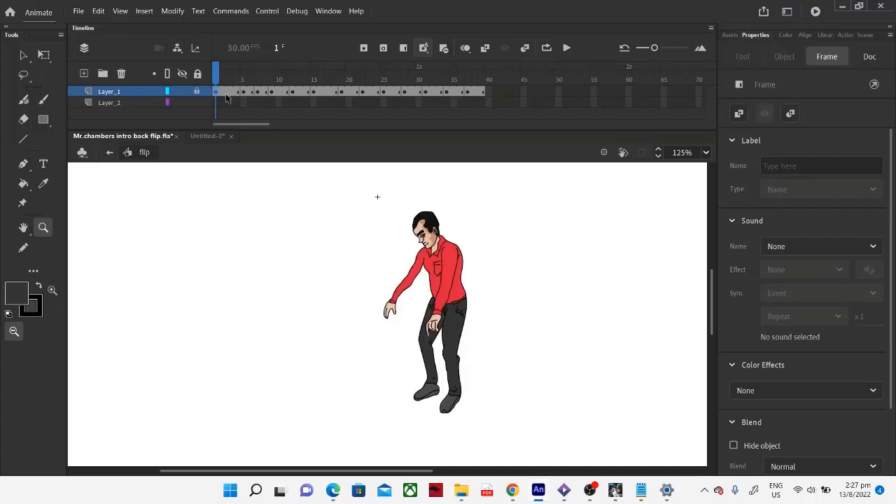
key(Return)
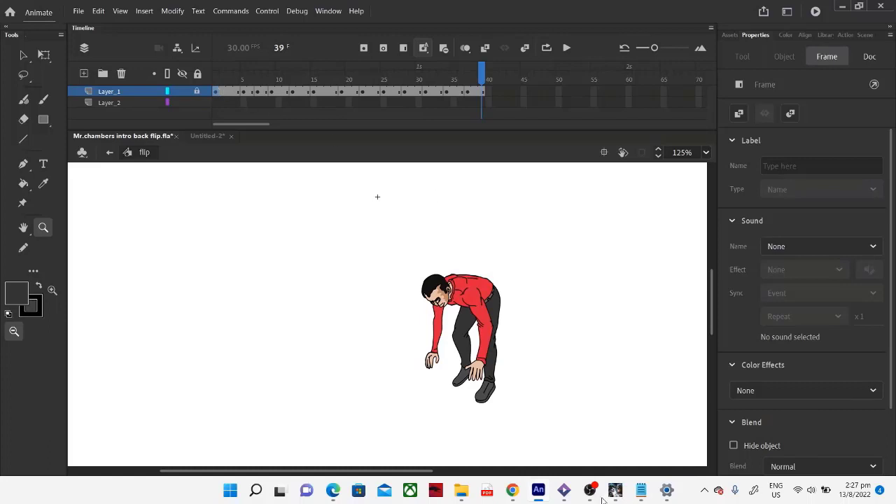
click(600, 497)
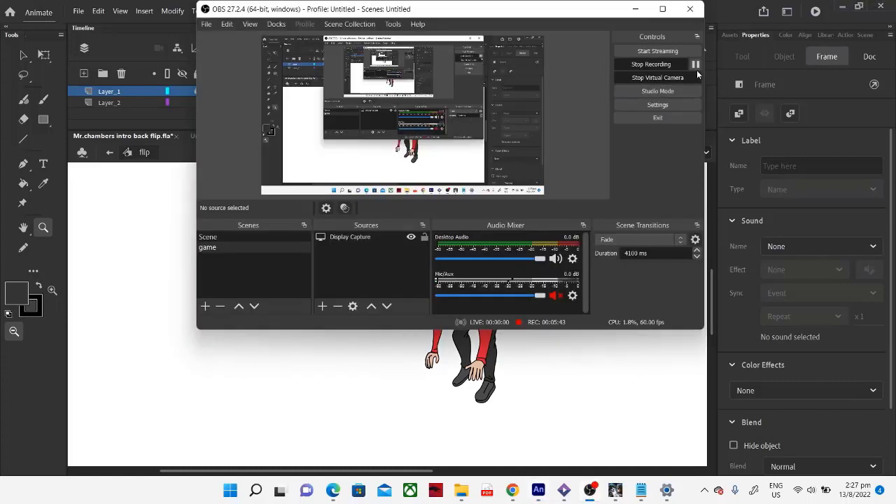
click(712, 41)
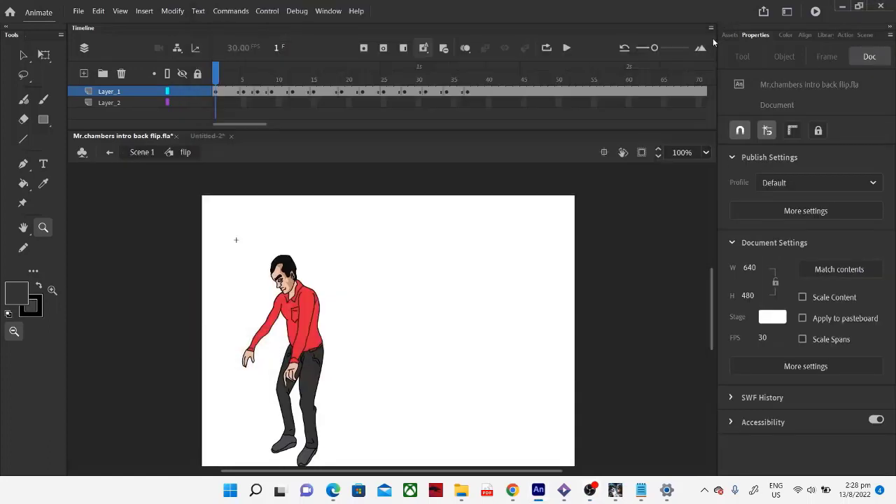
Step: Check the flip symbol's poses against the Scene 1 stage, keyframe by keyframe from frame 1 to frame 37
click(241, 98)
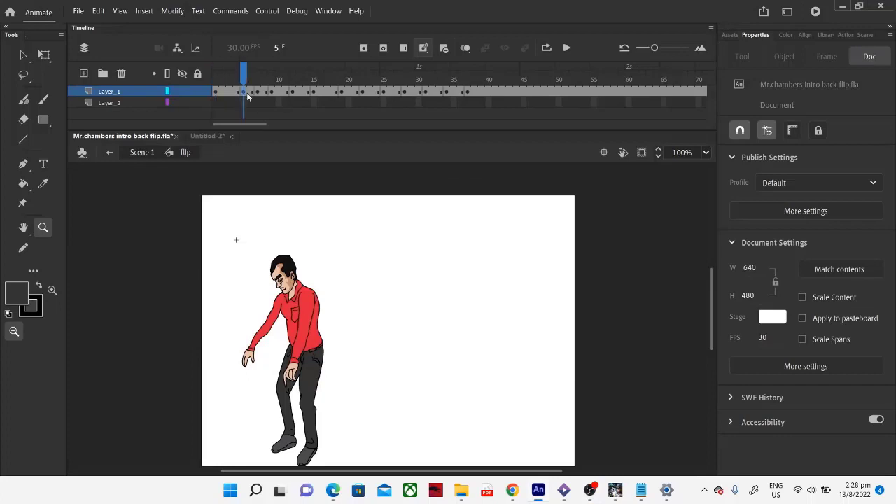
click(218, 94)
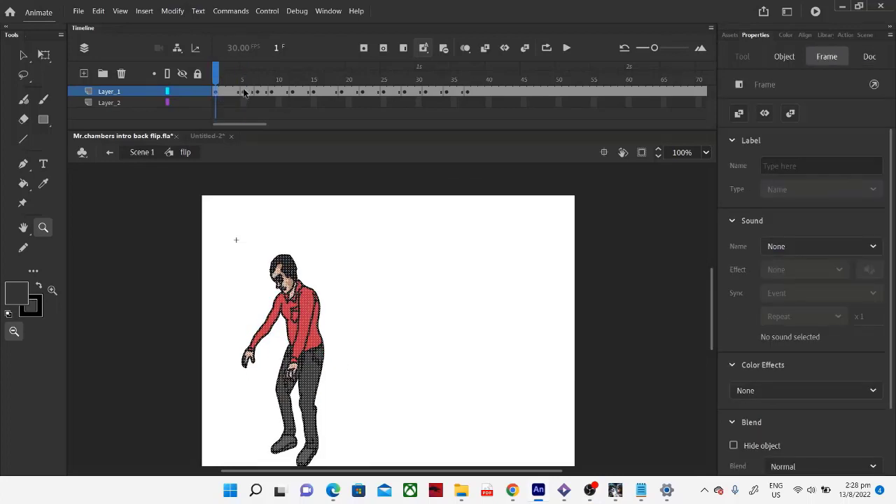
click(244, 93)
click(260, 95)
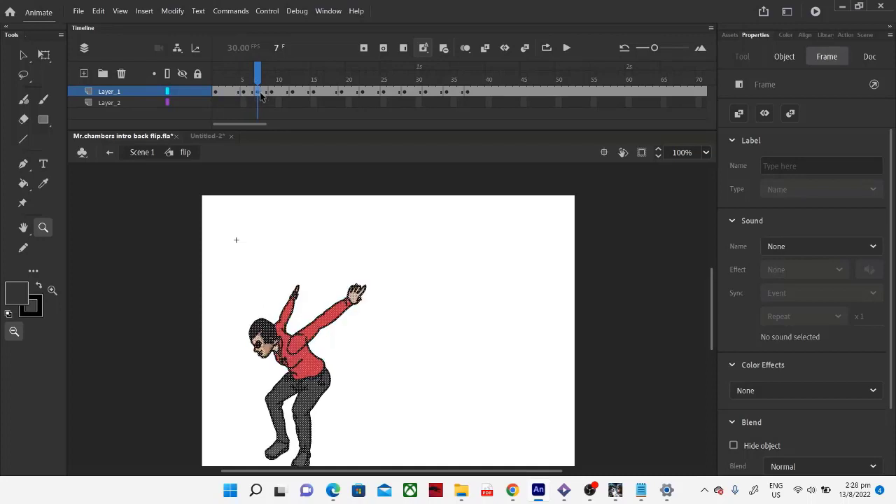
click(272, 95)
click(292, 95)
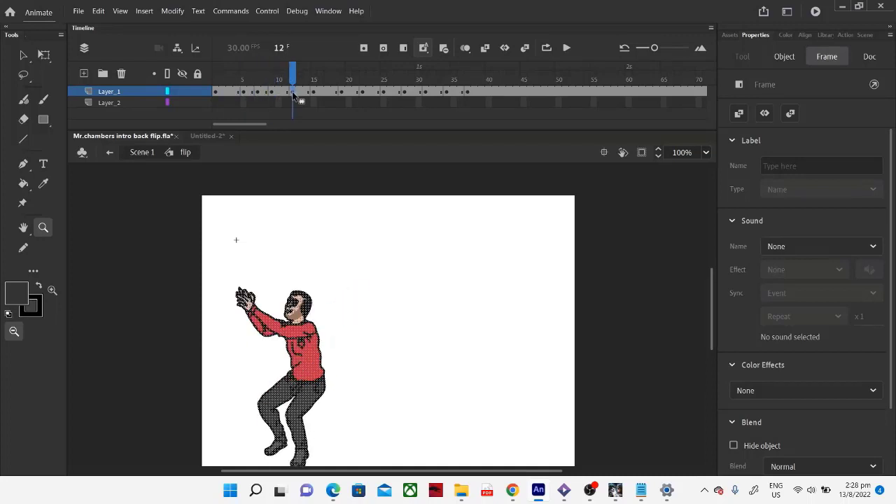
click(315, 95)
click(343, 96)
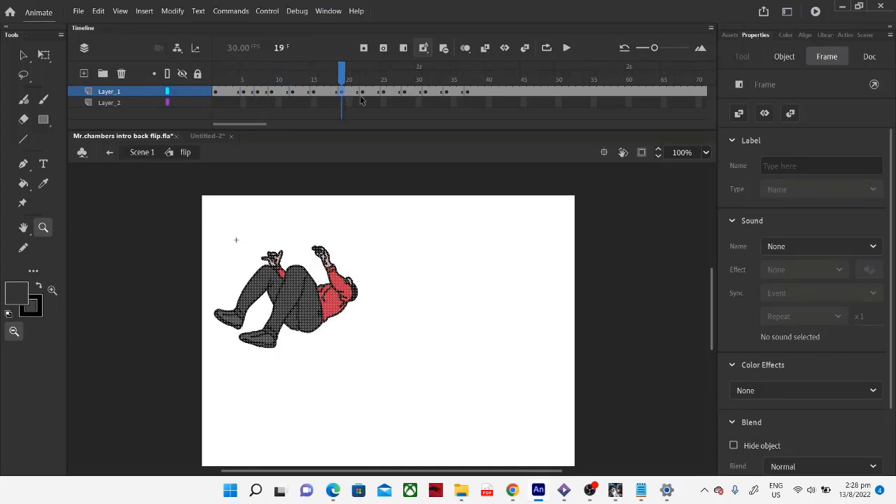
click(364, 96)
click(385, 96)
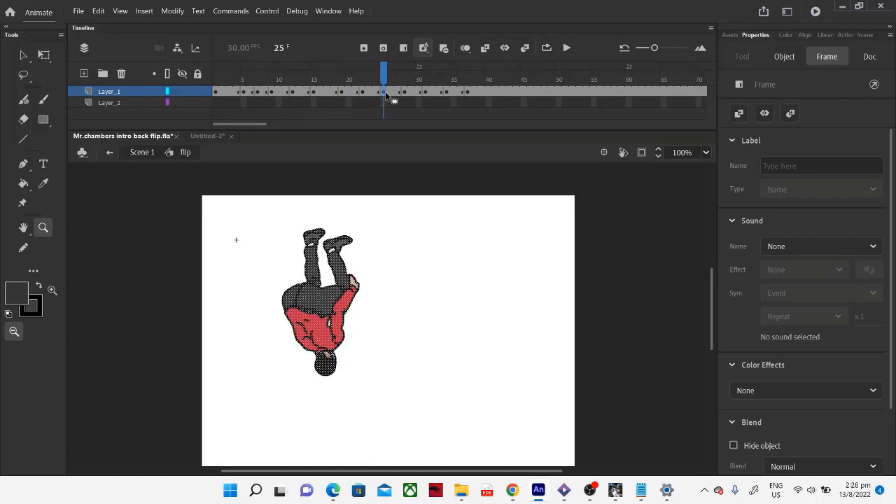
click(404, 96)
click(426, 96)
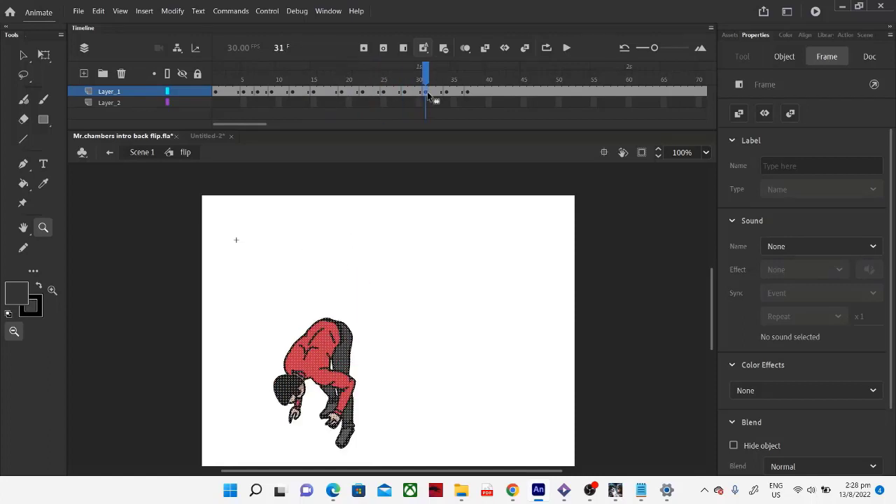
click(446, 96)
click(473, 96)
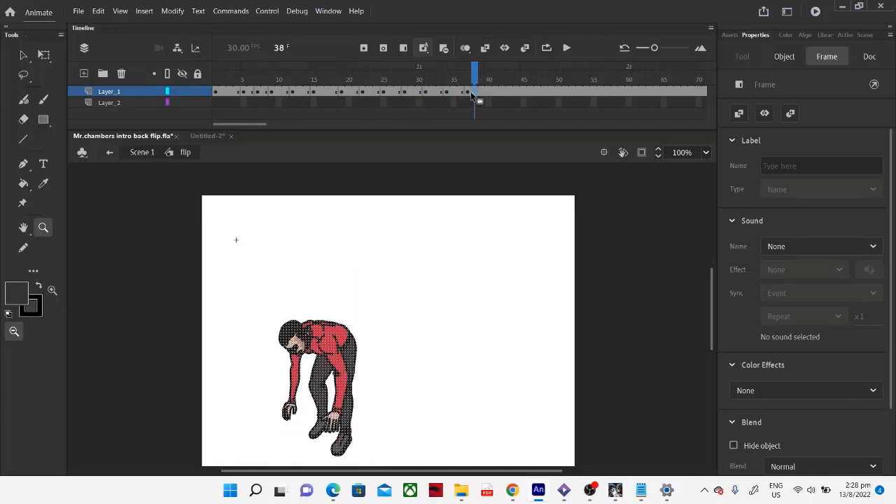
click(468, 96)
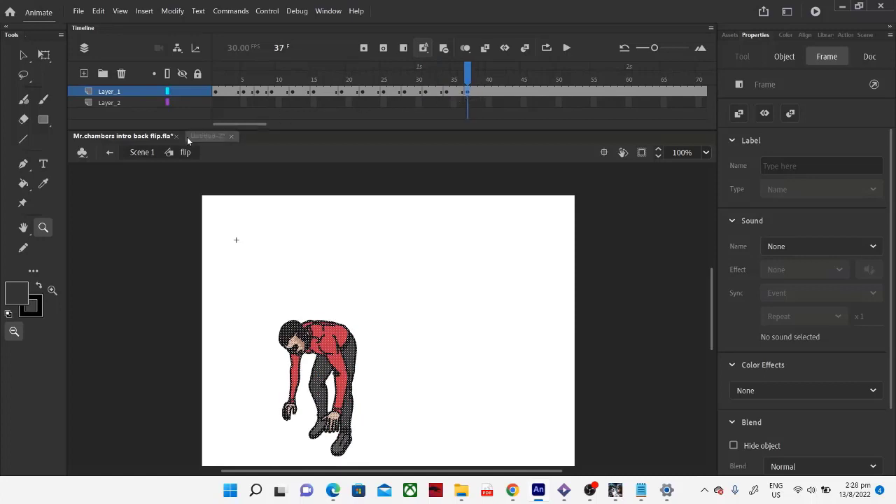
Step: Lock all layers of the flip symbol and return to Scene 1
click(199, 75)
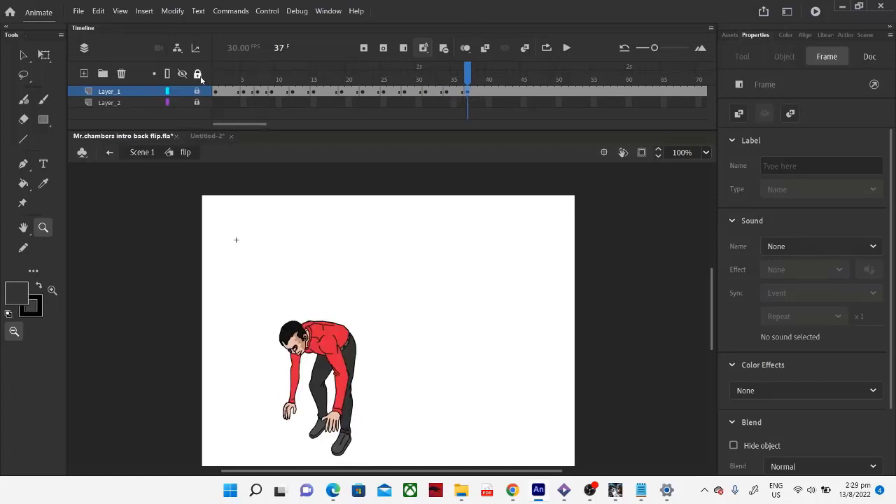
click(109, 152)
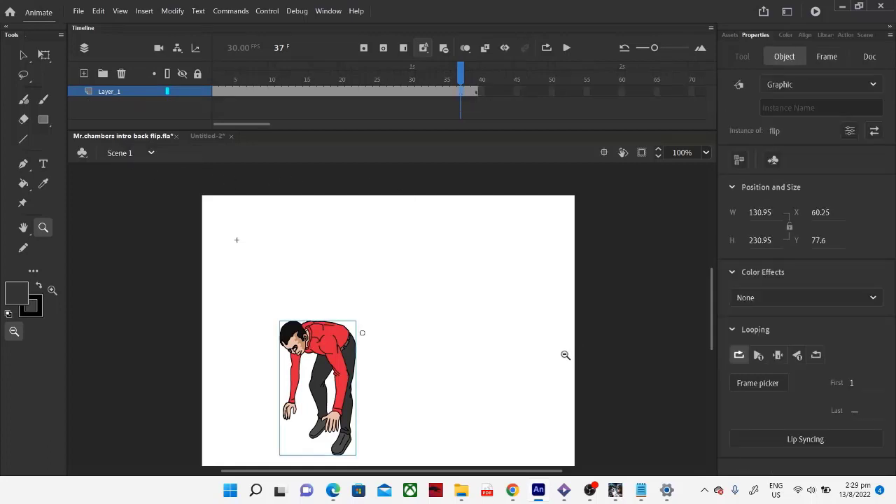
Step: Test the scene to watch the coloured back-flip play, and close the preview
click(268, 11)
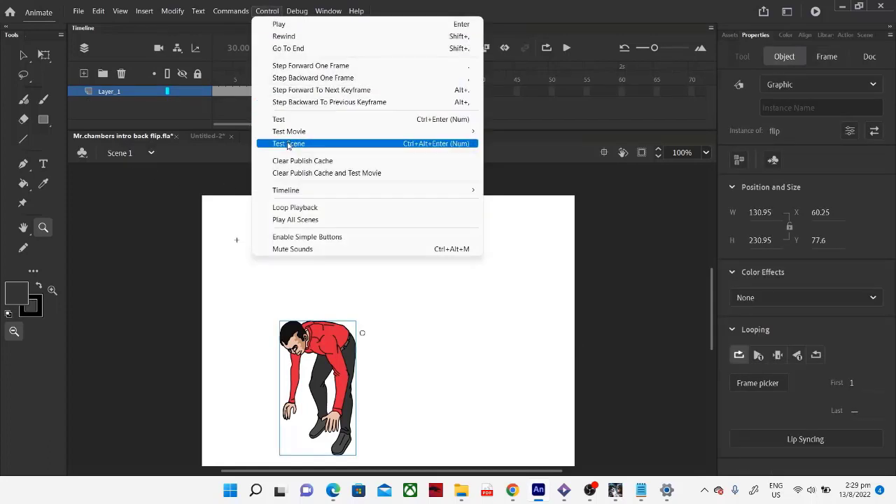
click(287, 144)
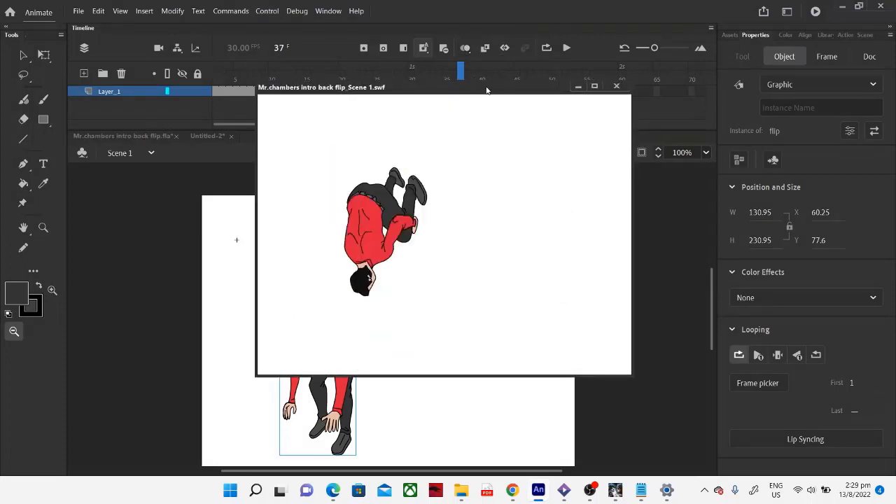
click(616, 85)
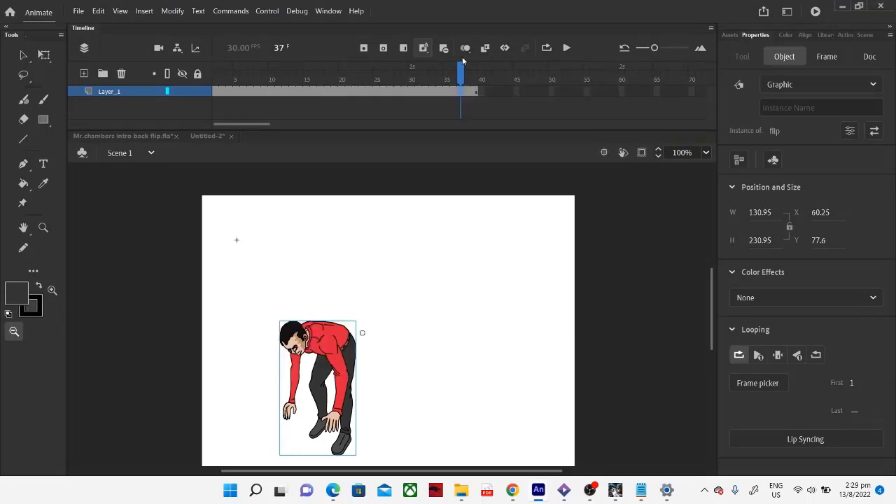
Step: Save the back-flip animation document
click(79, 11)
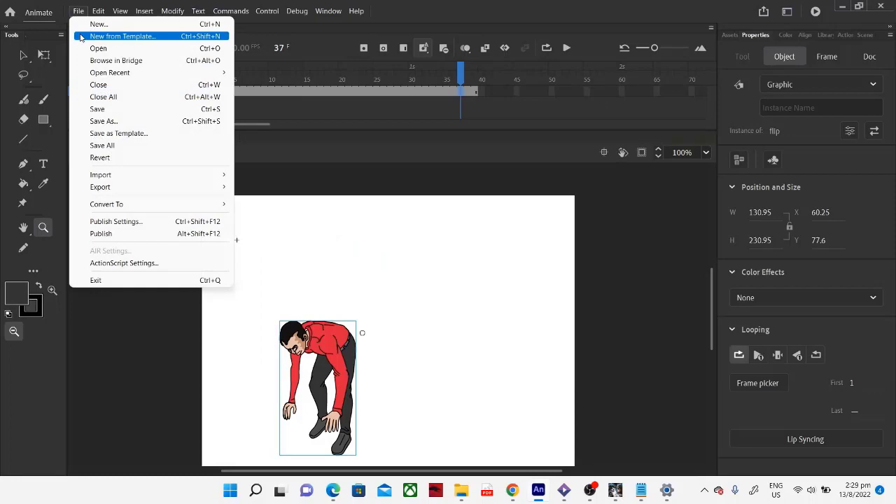
click(93, 110)
Step: Switch to the Flash document, deselect the crossed-arms character drawing and zoom in on the upper body
click(590, 490)
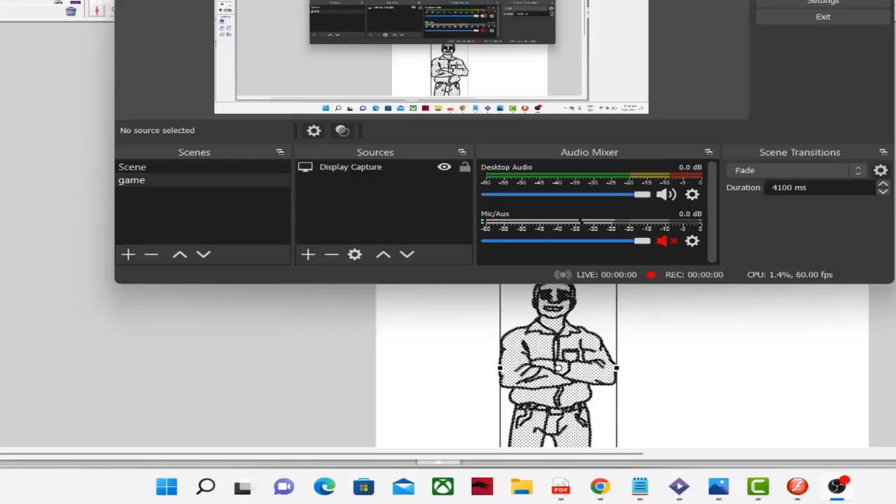
click(797, 487)
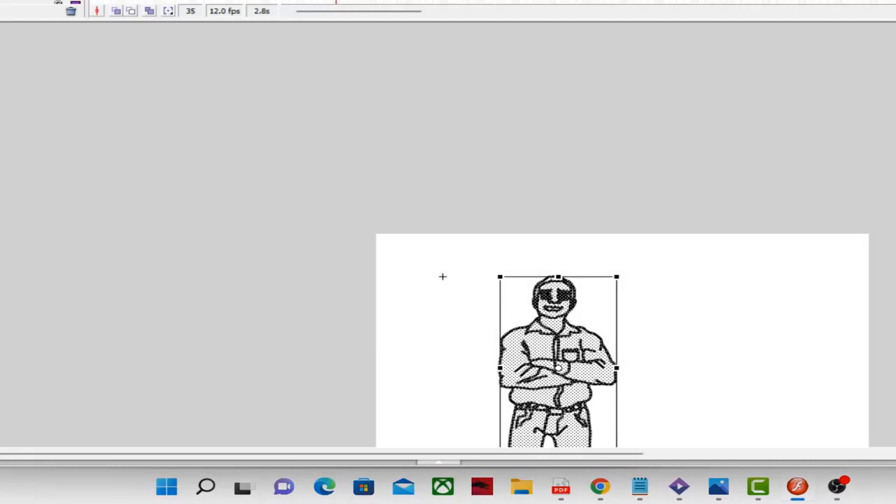
click(443, 277)
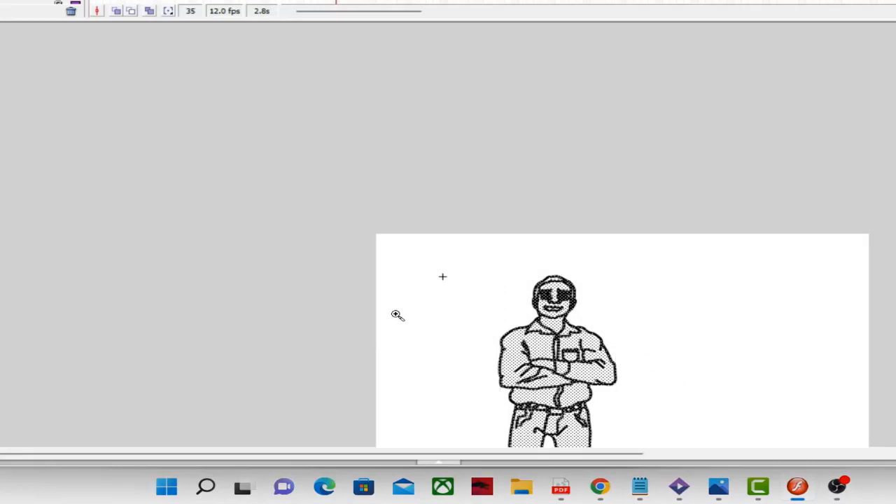
click(593, 311)
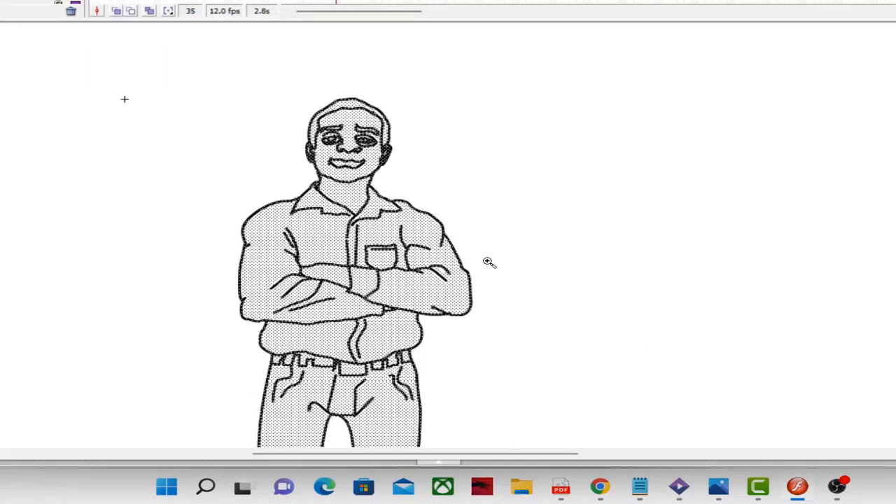
Step: Lock the drawing's layer and go through the character's line-art poses on the timeline from frame 1 to the crossed-arms pose
click(96, 4)
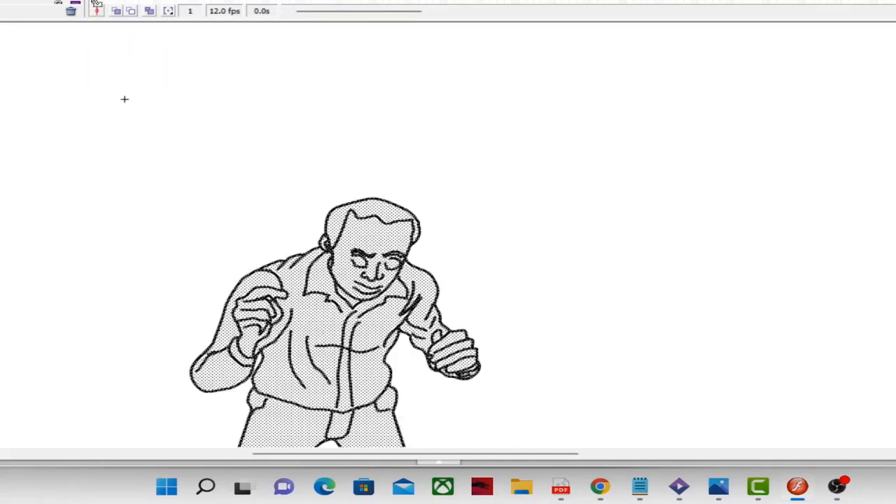
click(104, 4)
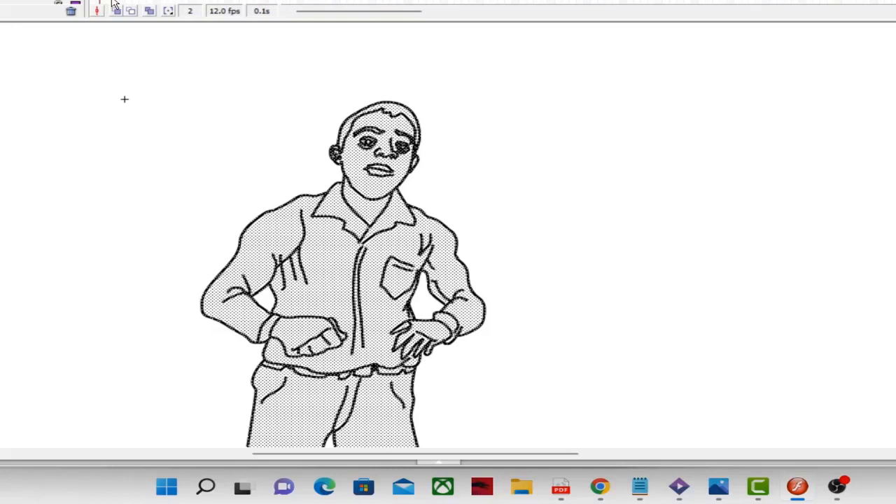
click(73, 3)
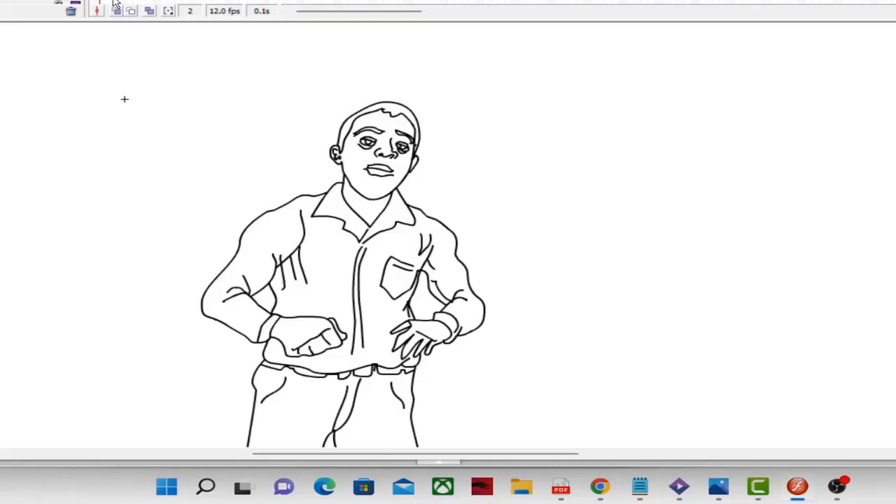
click(117, 4)
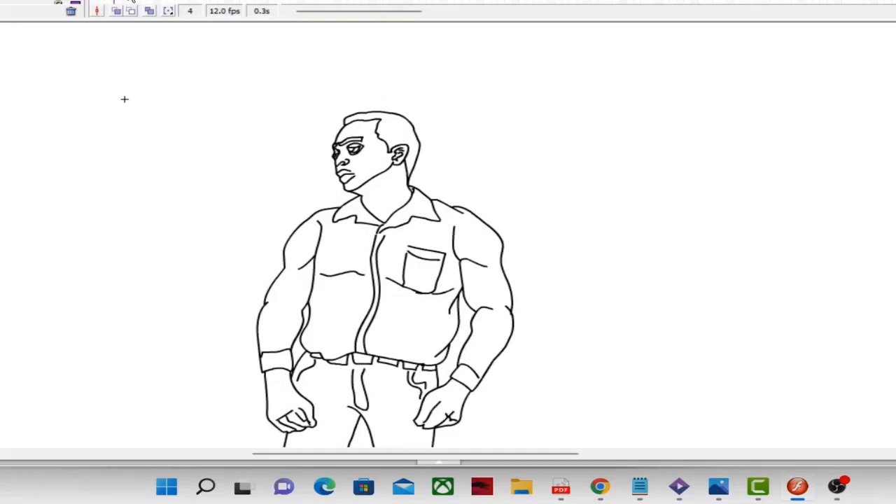
click(133, 2)
click(148, 3)
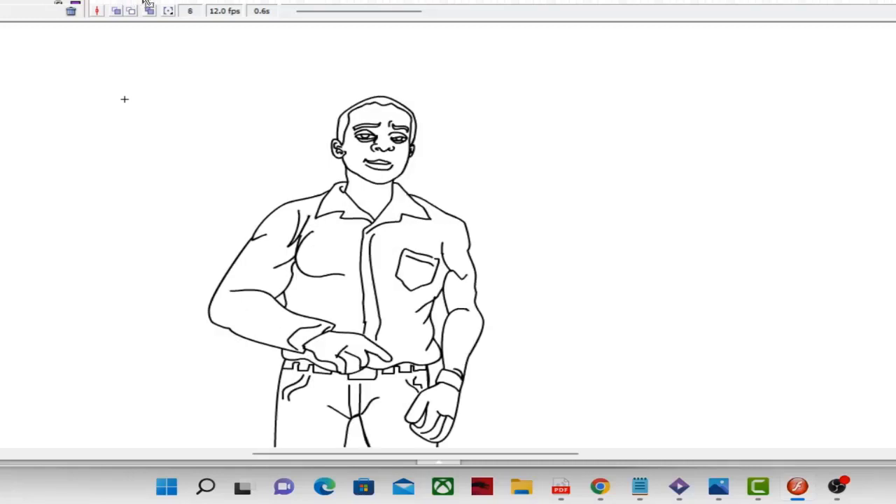
click(161, 3)
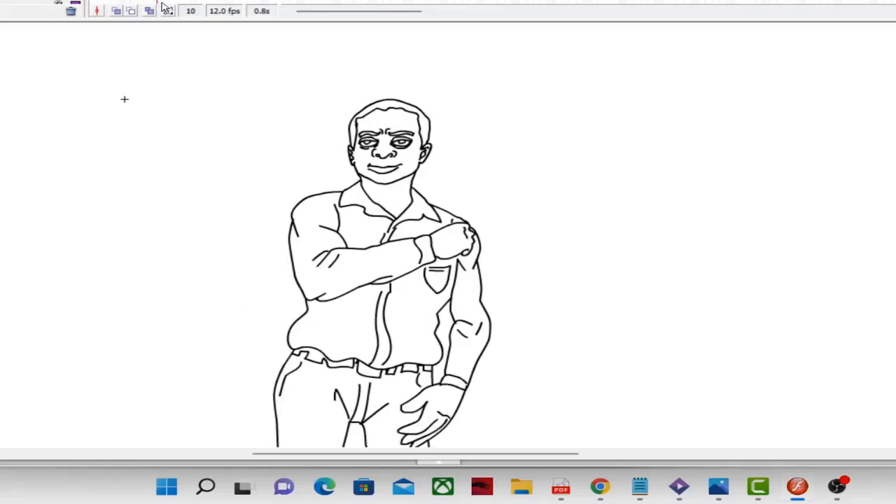
click(174, 3)
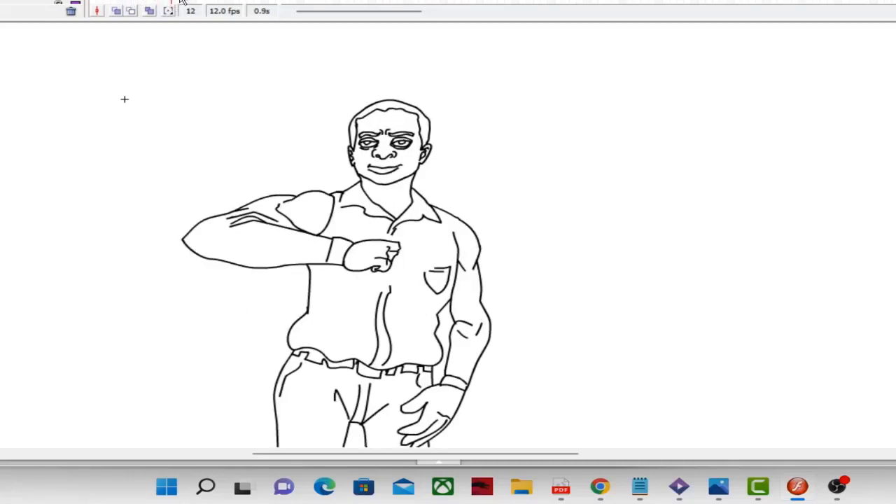
click(188, 2)
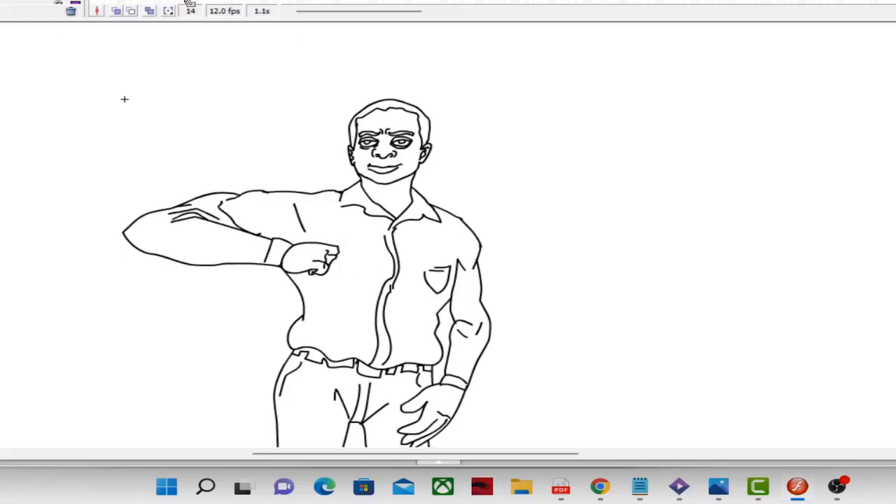
click(195, 2)
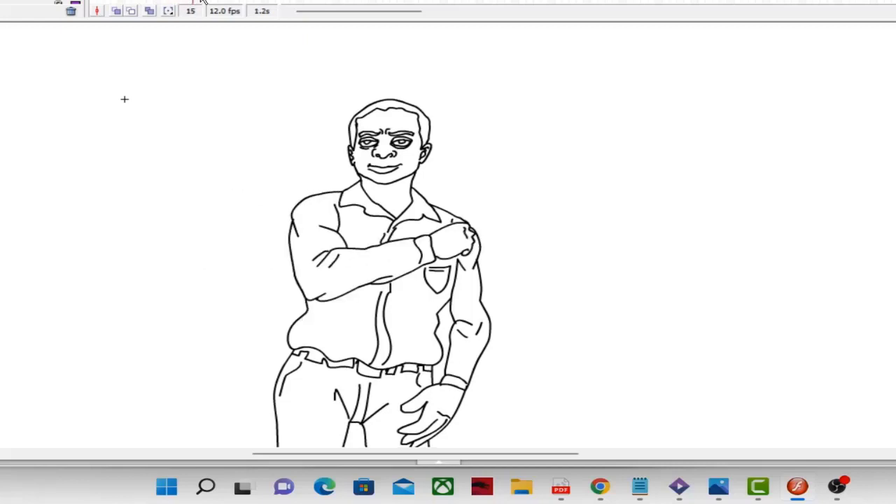
click(204, 2)
click(230, 2)
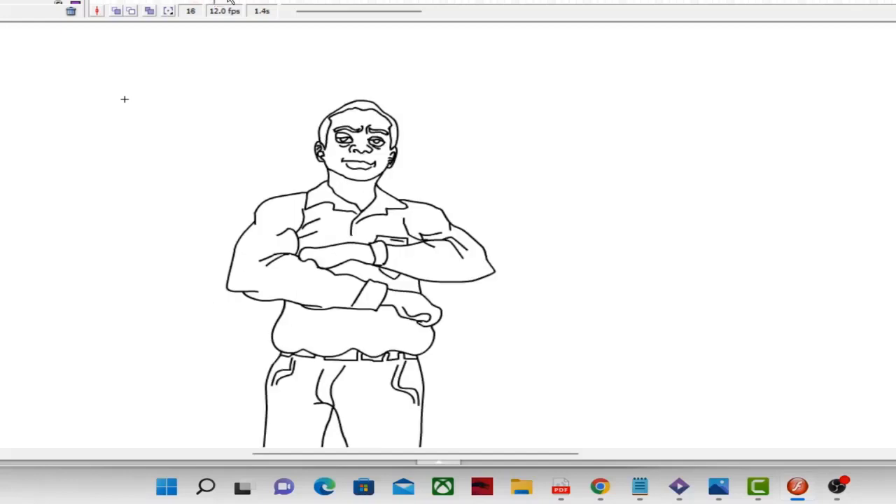
drag(234, 2, 310, 2)
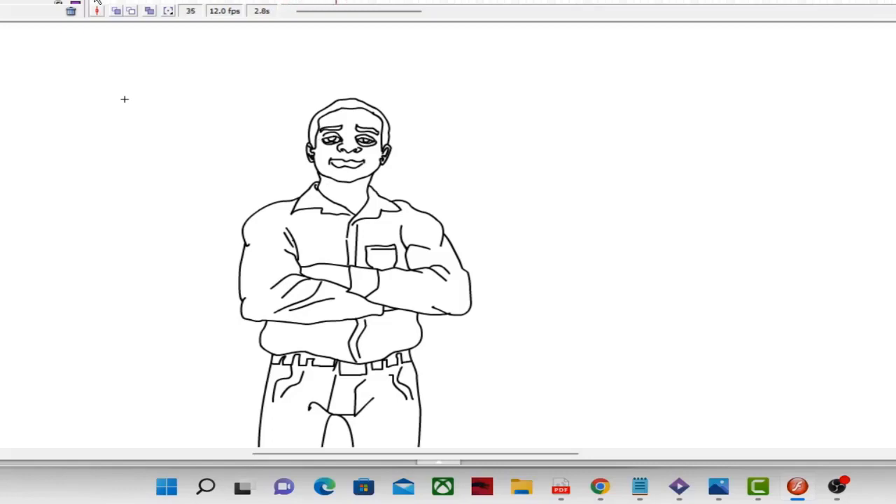
Step: Select the character animation's full range of frames, from frame 1 to the last pose, and everything on the stage
drag(97, 2, 344, 3)
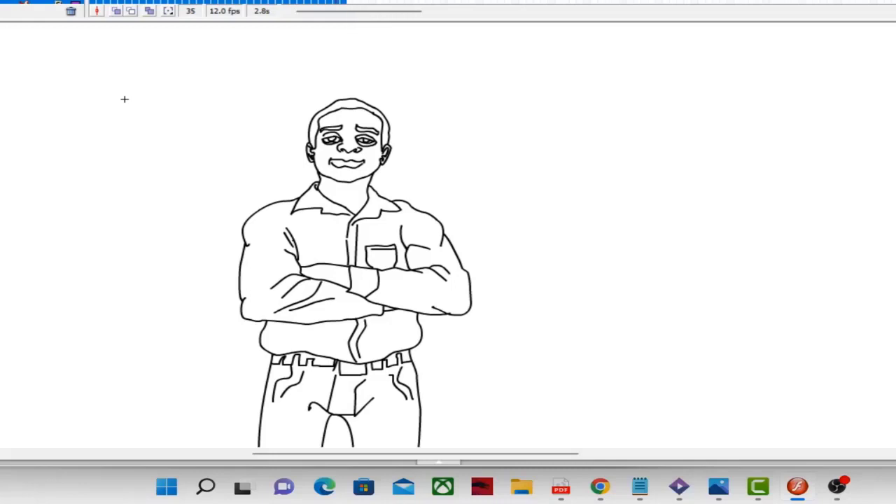
key(ctrl+a)
Step: Test the scene to watch the uncoloured character animation play, and close the preview
click(220, 2)
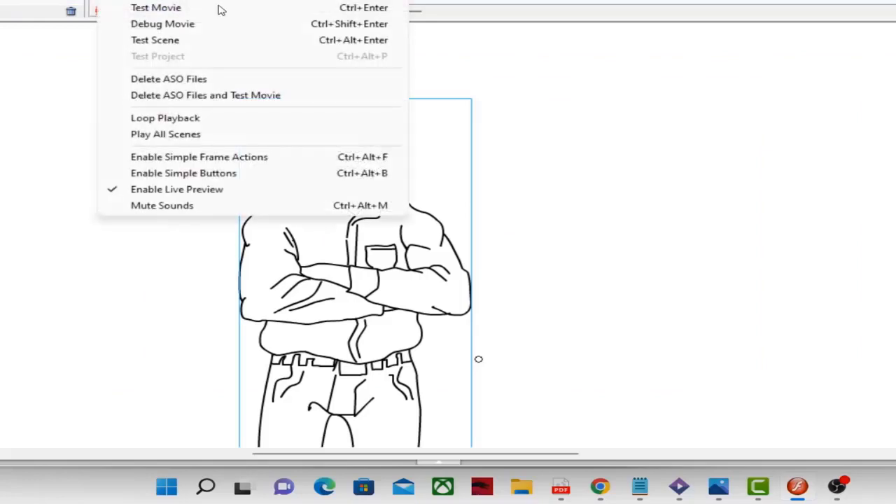
click(168, 37)
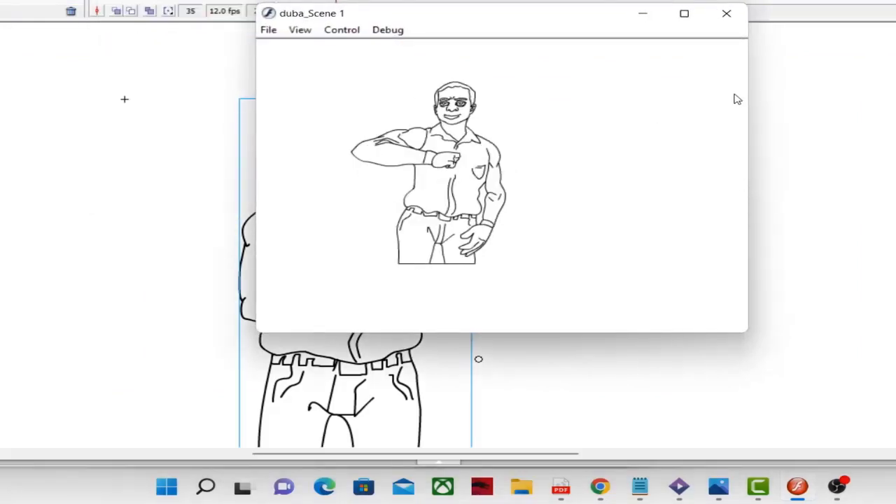
click(727, 14)
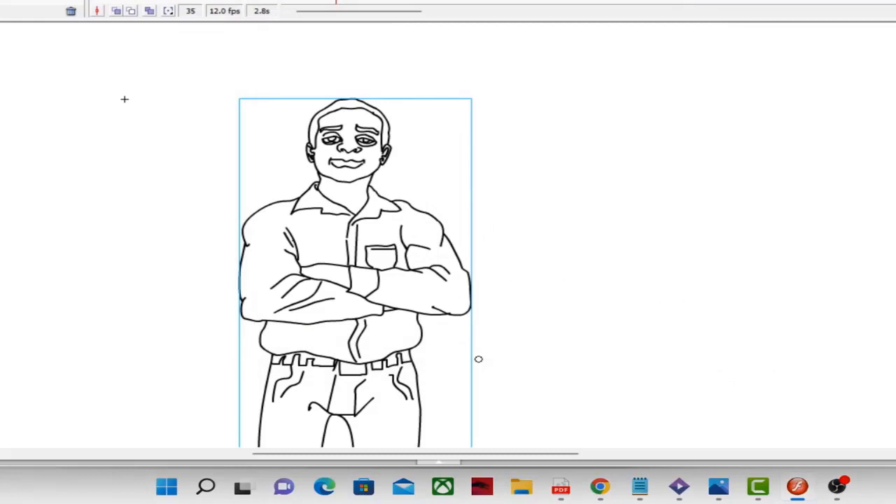
Step: Enlarge the crossed-arms character with Free Transform to about 1.5 times its height and 1.7 times its width
click(367, 308)
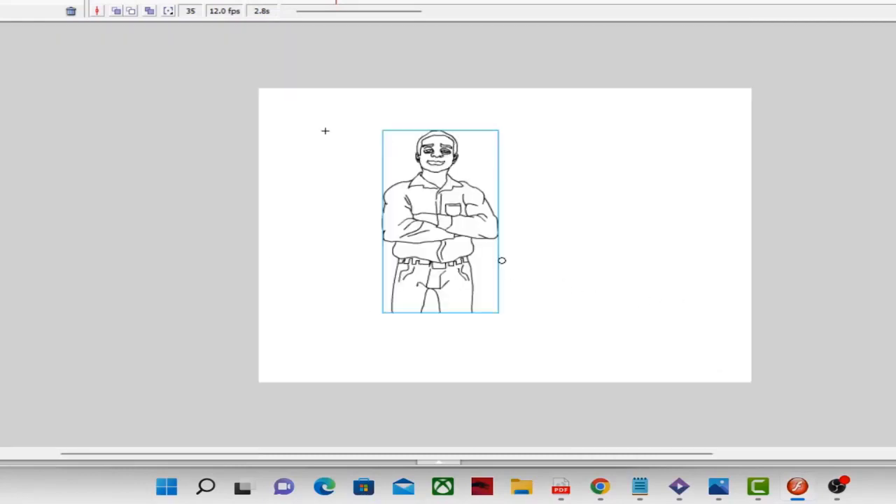
key(q)
drag(441, 313, 442, 339)
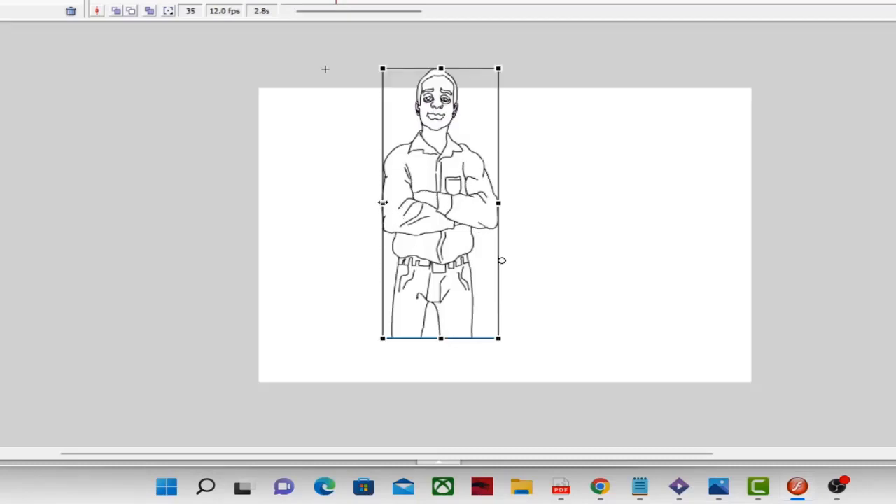
drag(382, 203, 301, 203)
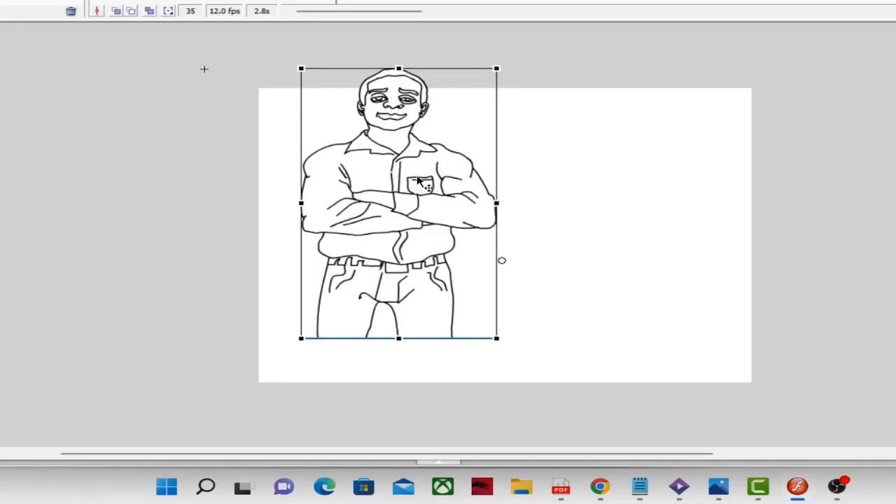